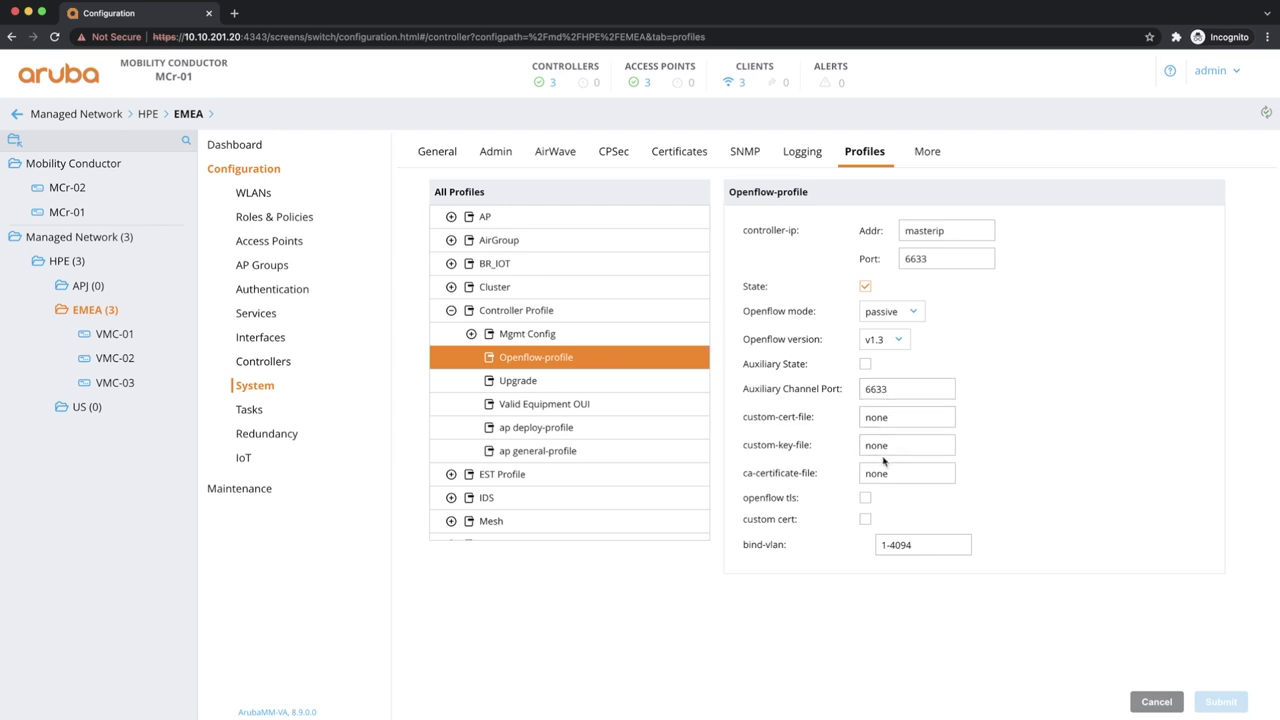
Check the Openflow-profile's bind-vlan setting, and open employee-role from the EMEA roles list
{"action": "left_click_drag", "start_coordinate": [744, 550], "coordinate": [783, 549]}
{"action": "left_click", "coordinate": [266, 219]}
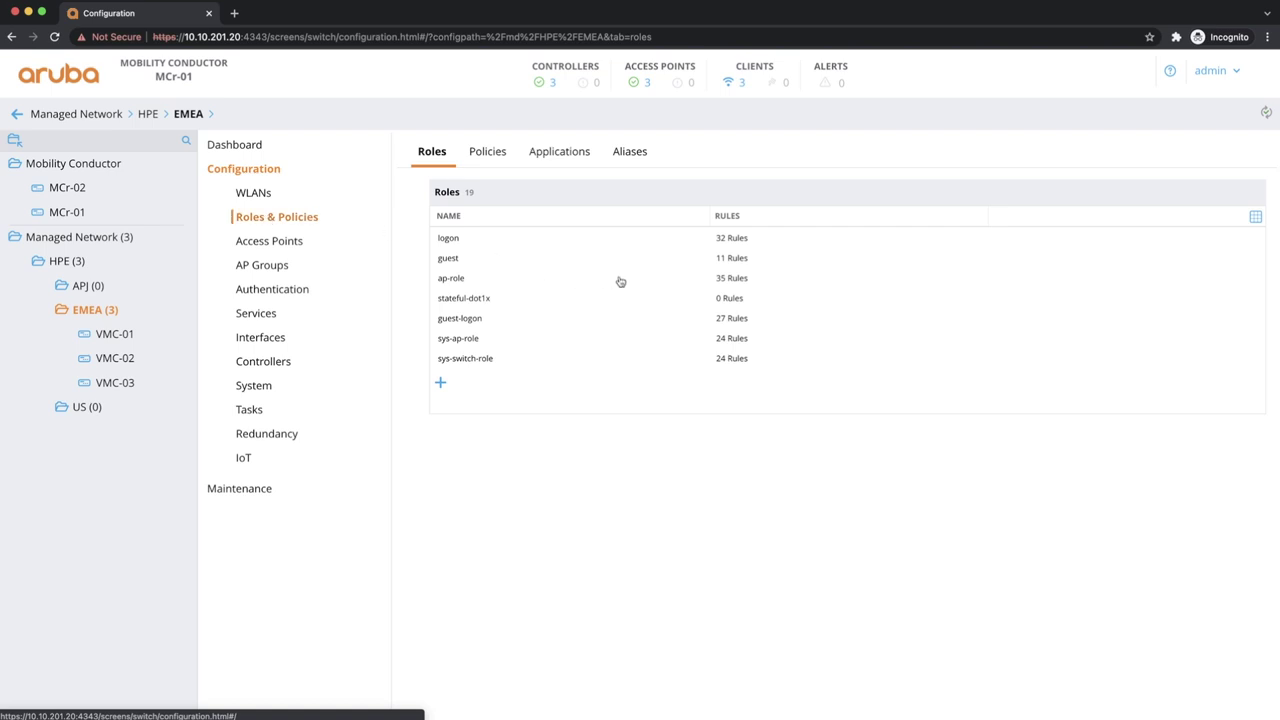
{"action": "scroll", "coordinate": [622, 282], "scroll_direction": "down", "scroll_amount": 5}
{"action": "scroll", "coordinate": [622, 282], "scroll_direction": "down", "scroll_amount": 1}
{"action": "scroll", "coordinate": [622, 282], "scroll_direction": "down", "scroll_amount": 3}
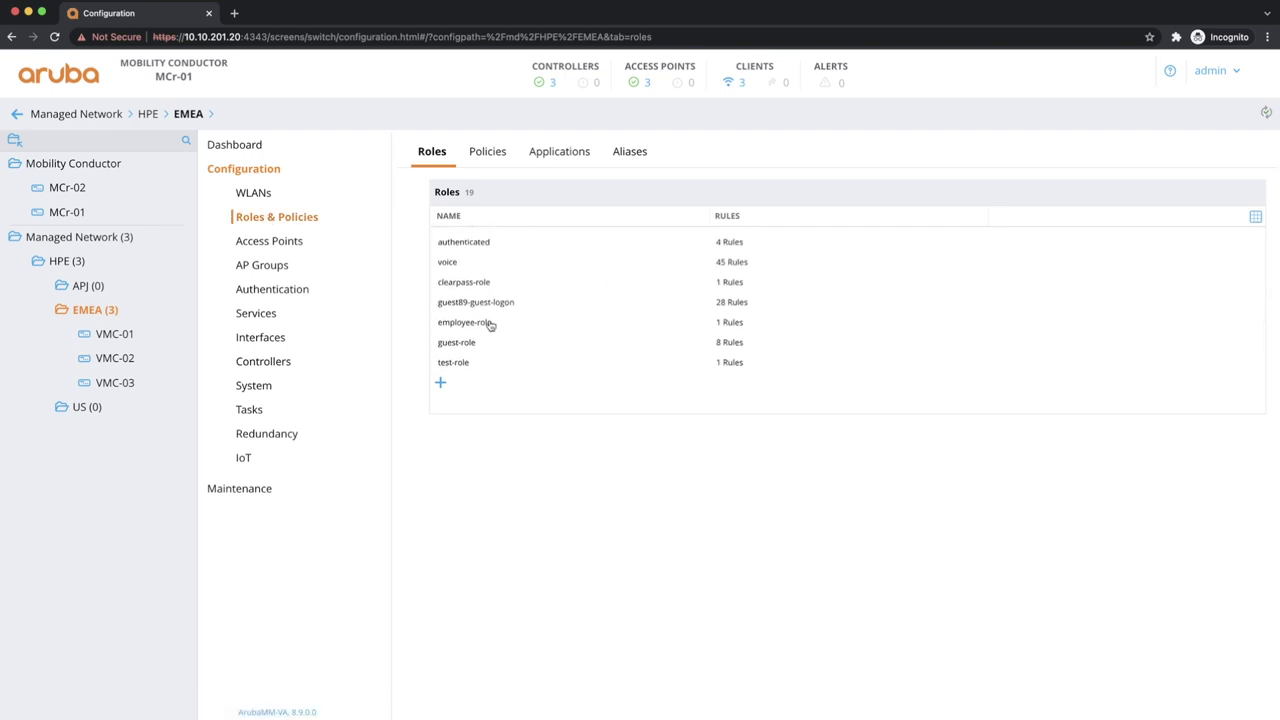
{"action": "scroll", "coordinate": [523, 325], "scroll_direction": "up", "scroll_amount": 4}
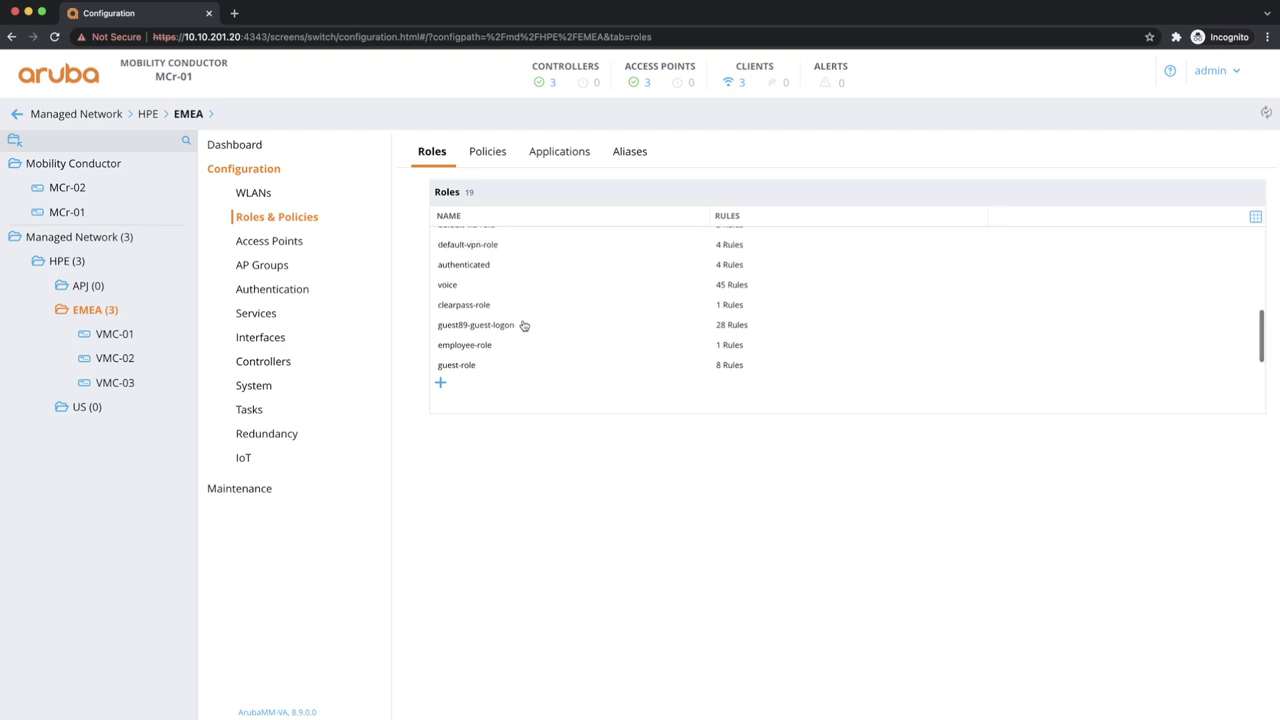
{"action": "scroll", "coordinate": [523, 325], "scroll_direction": "up", "scroll_amount": 3}
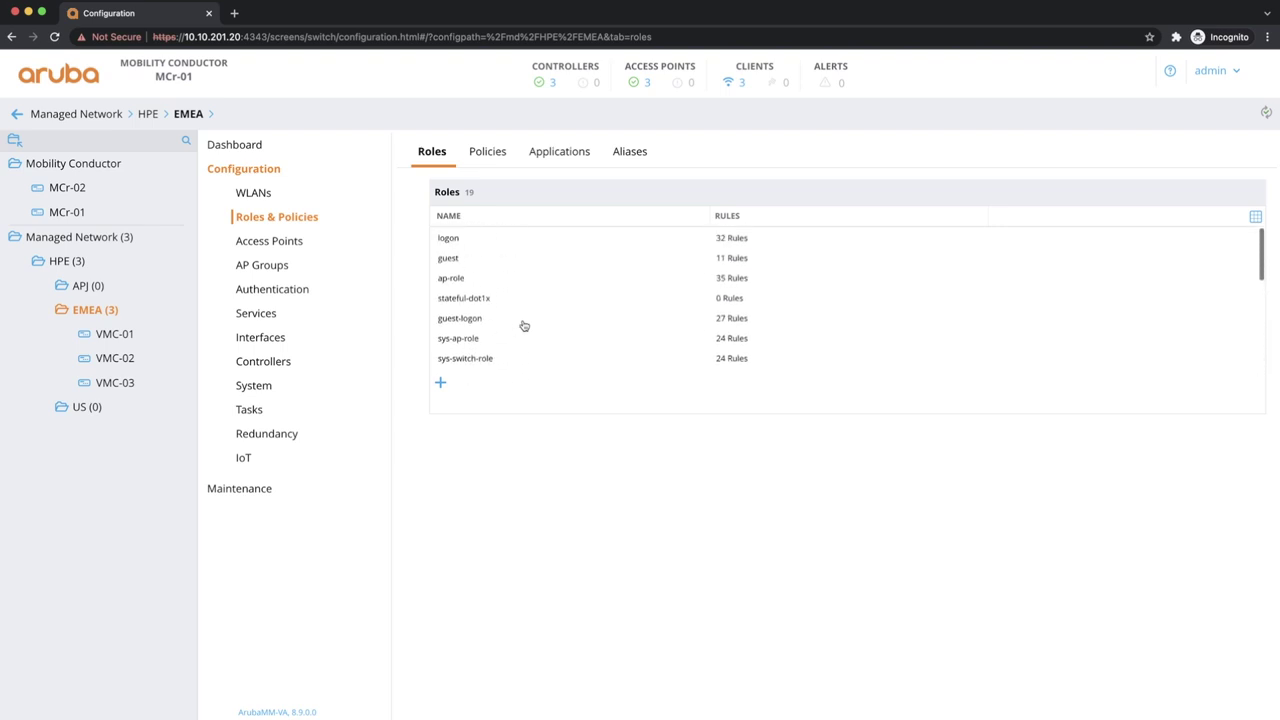
{"action": "scroll", "coordinate": [500, 335], "scroll_direction": "down", "scroll_amount": 6}
{"action": "left_click", "coordinate": [476, 325]}
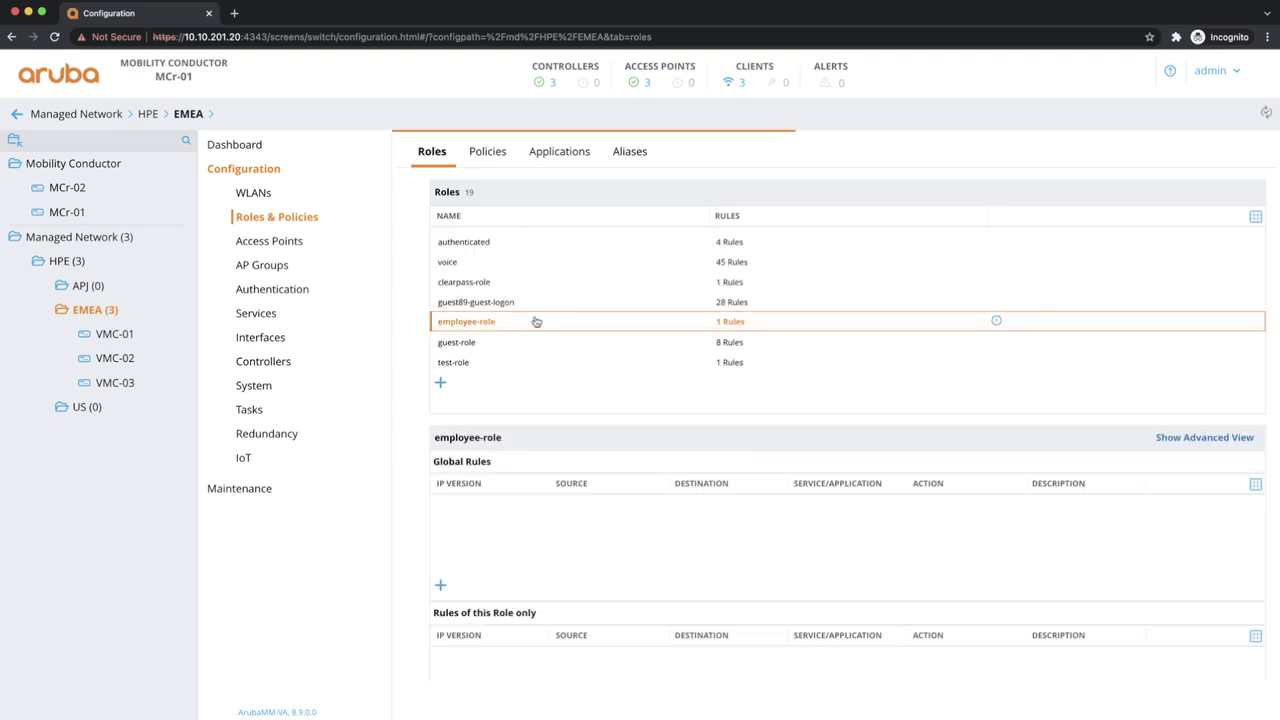
Examine the Open flow setting in employee-role's advanced network options and close the role without changes
{"action": "left_click", "coordinate": [1205, 438]}
{"action": "left_click", "coordinate": [761, 439]}
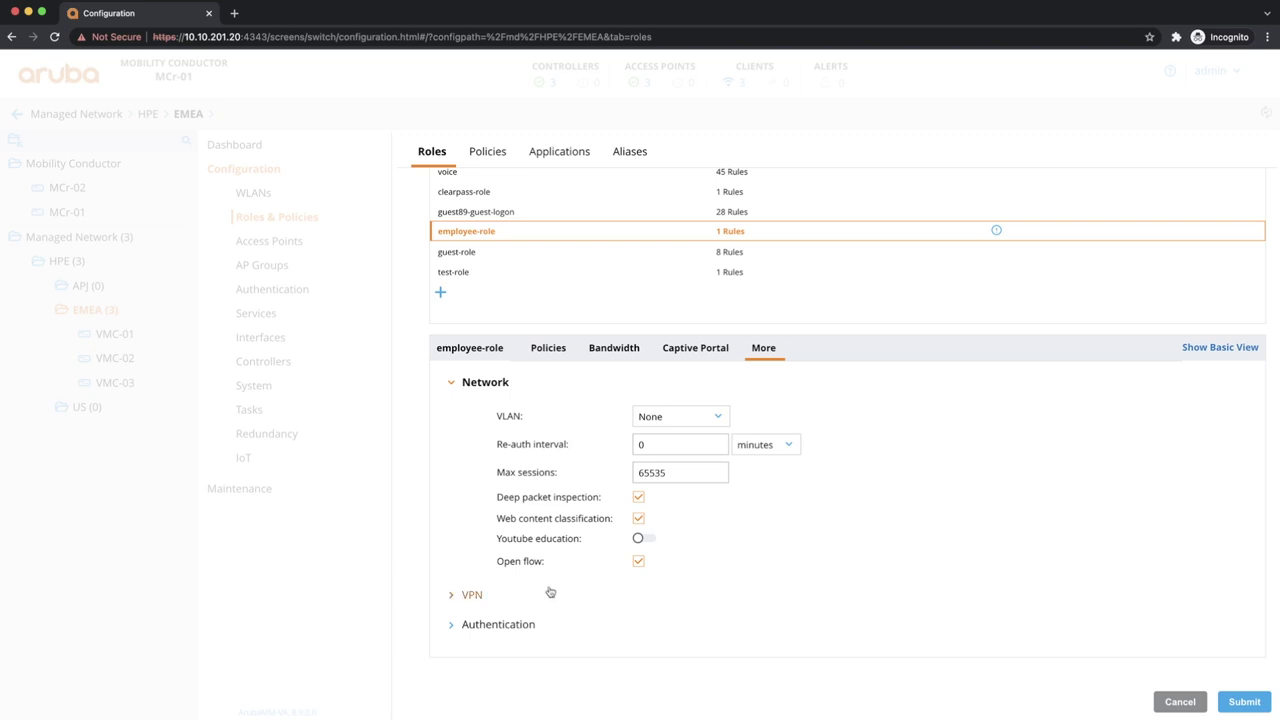
{"action": "left_click_drag", "start_coordinate": [500, 566], "coordinate": [540, 565]}
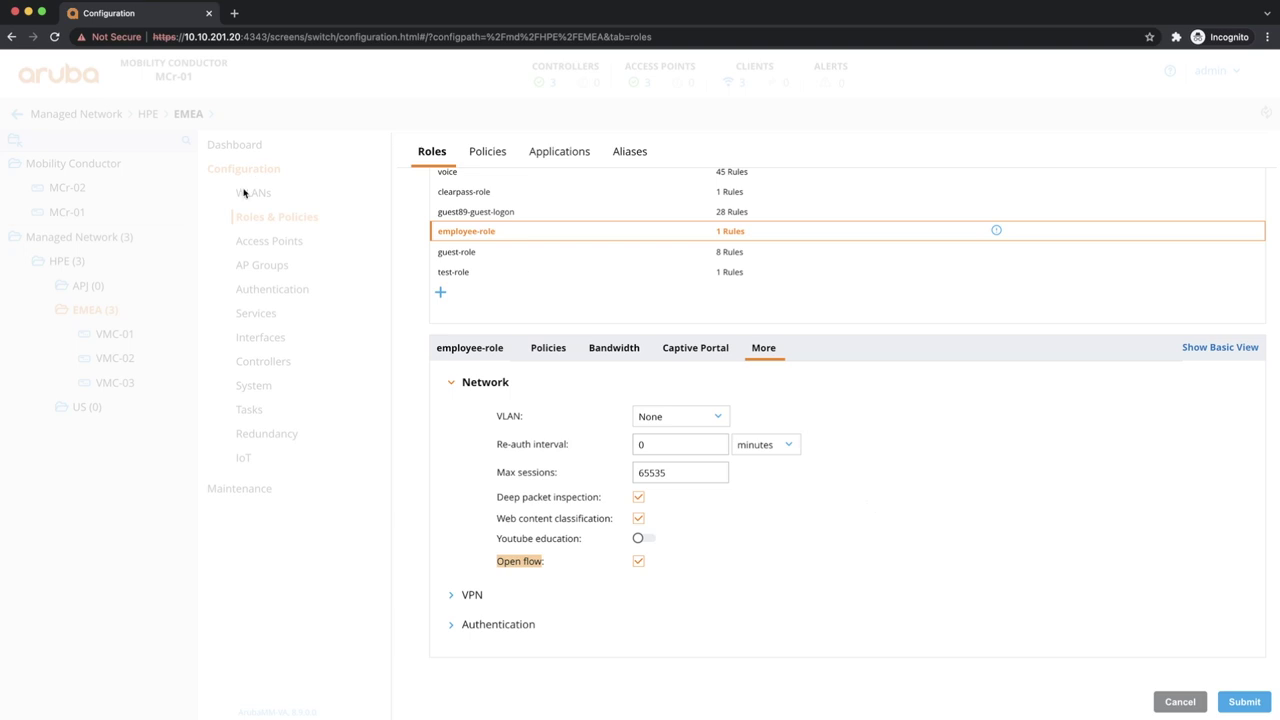
{"action": "left_click", "coordinate": [1178, 701]}
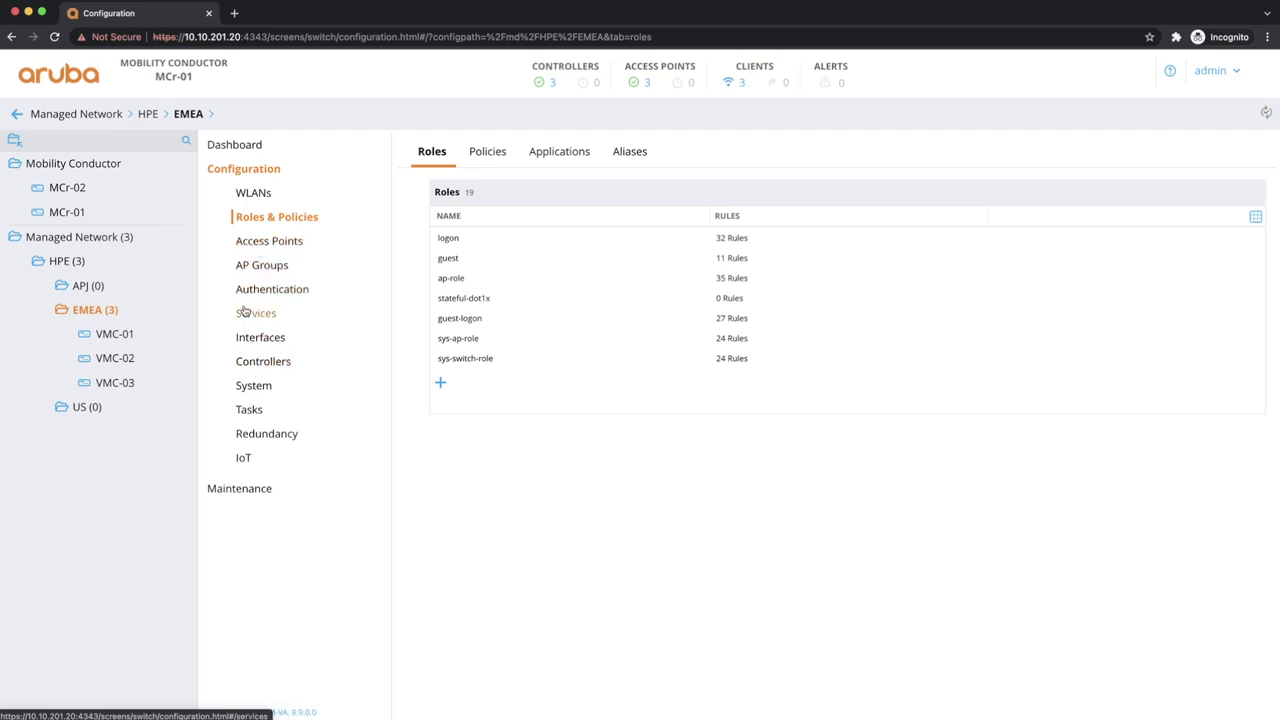
Expand the Virtual AP profiles under Wireless LAN in the EMEA system profiles
{"action": "left_click", "coordinate": [254, 385]}
{"action": "left_click", "coordinate": [864, 153]}
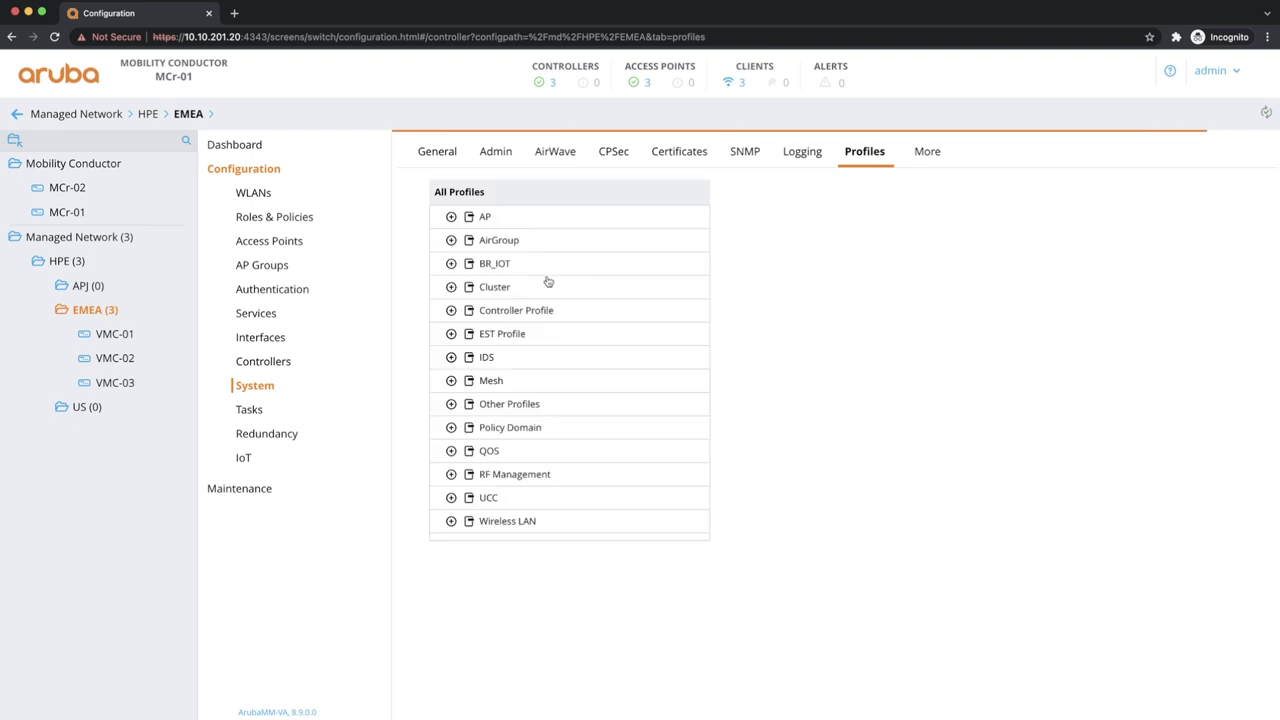
{"action": "left_click", "coordinate": [450, 521]}
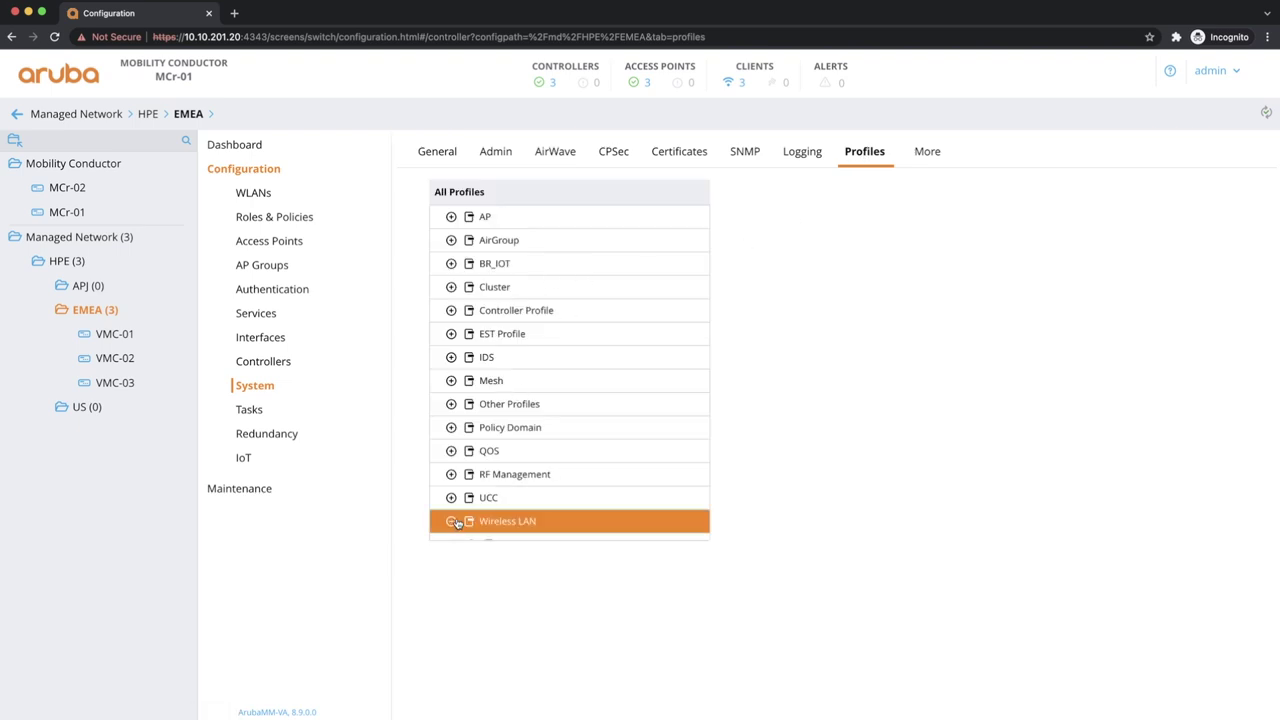
{"action": "scroll", "coordinate": [543, 486], "scroll_direction": "down", "scroll_amount": 6}
{"action": "scroll", "coordinate": [543, 486], "scroll_direction": "down", "scroll_amount": 4}
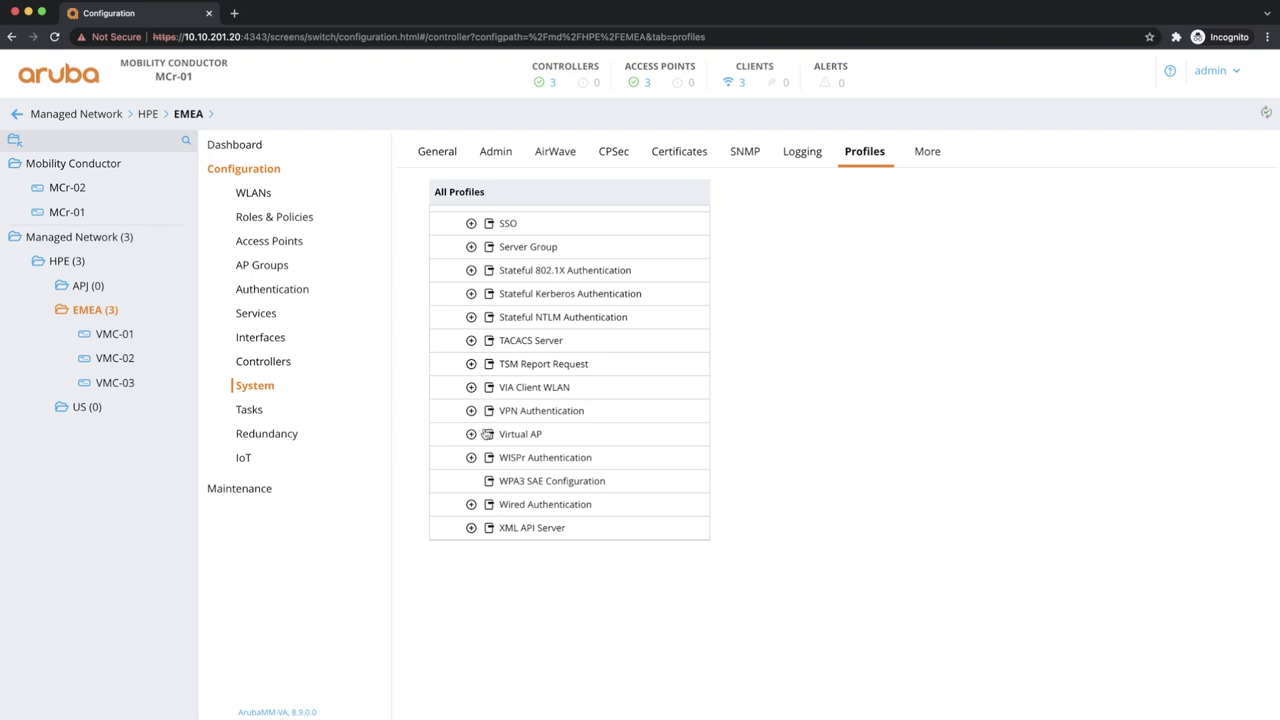
{"action": "left_click", "coordinate": [486, 434]}
{"action": "scroll", "coordinate": [520, 438], "scroll_direction": "down", "scroll_amount": 1}
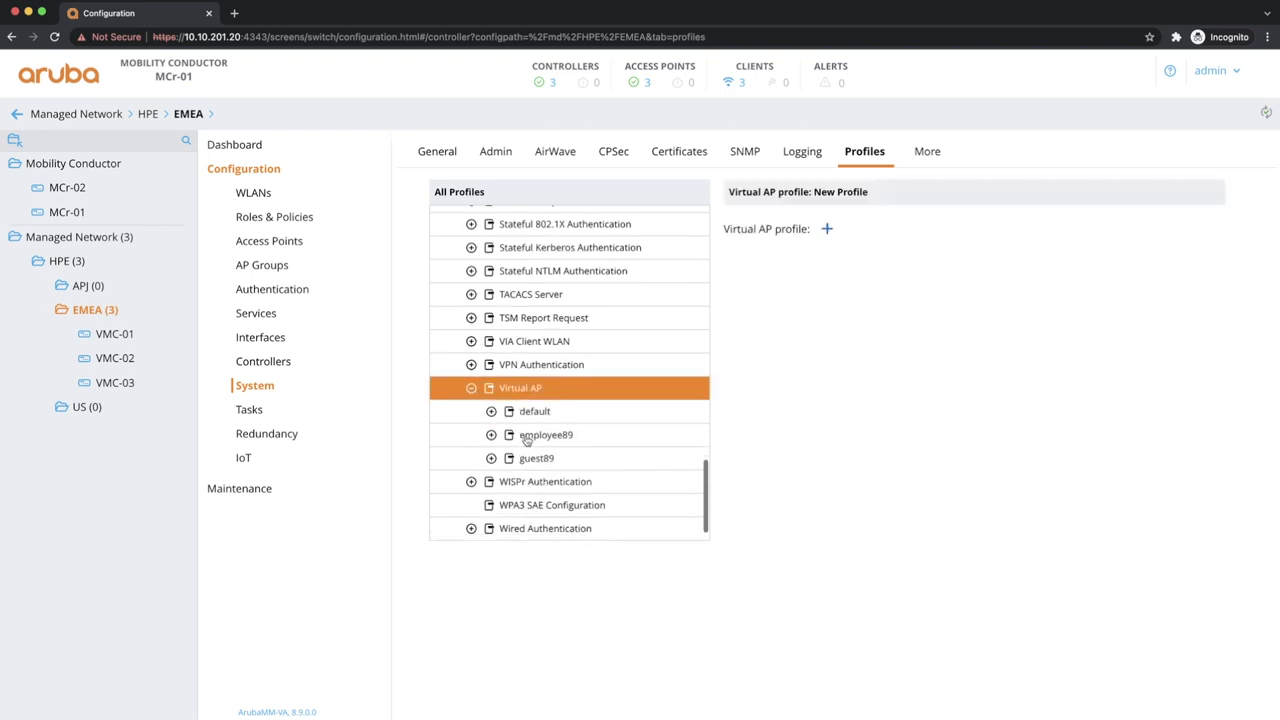
Examine the Openflow Enable option in the advanced settings of the employee89 virtual AP profile
{"action": "left_click", "coordinate": [546, 436]}
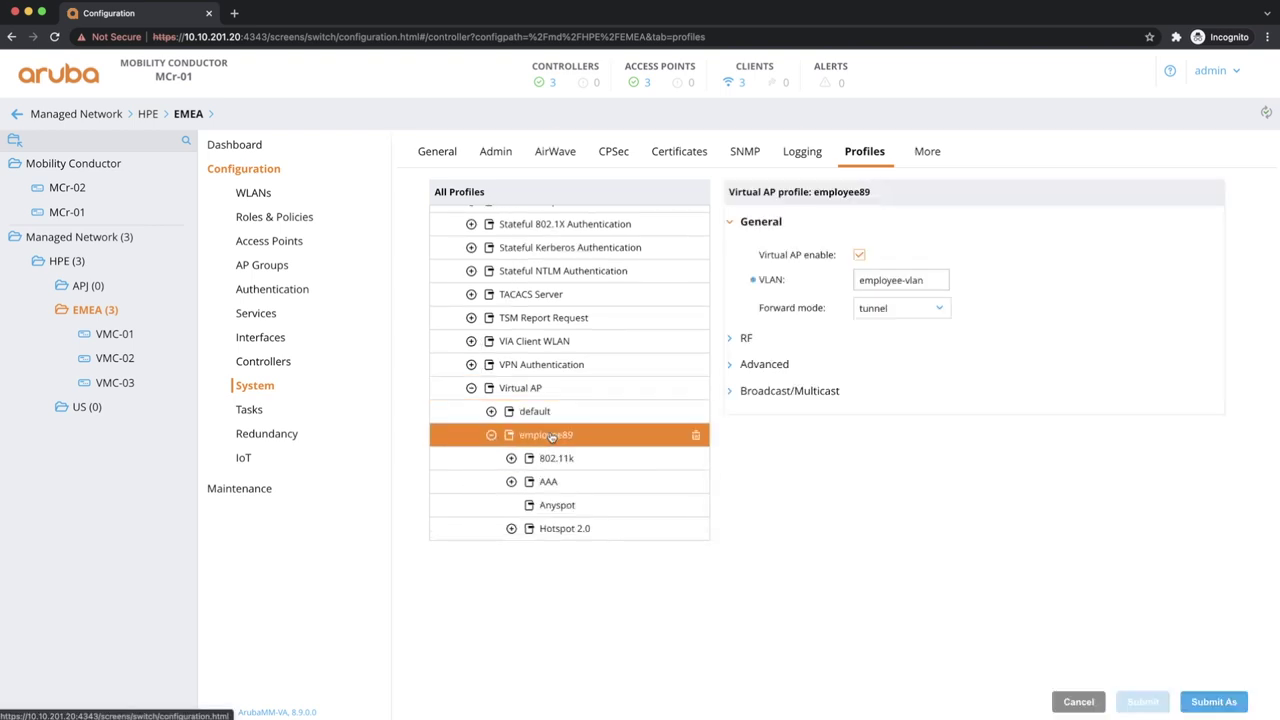
{"action": "left_click", "coordinate": [760, 366]}
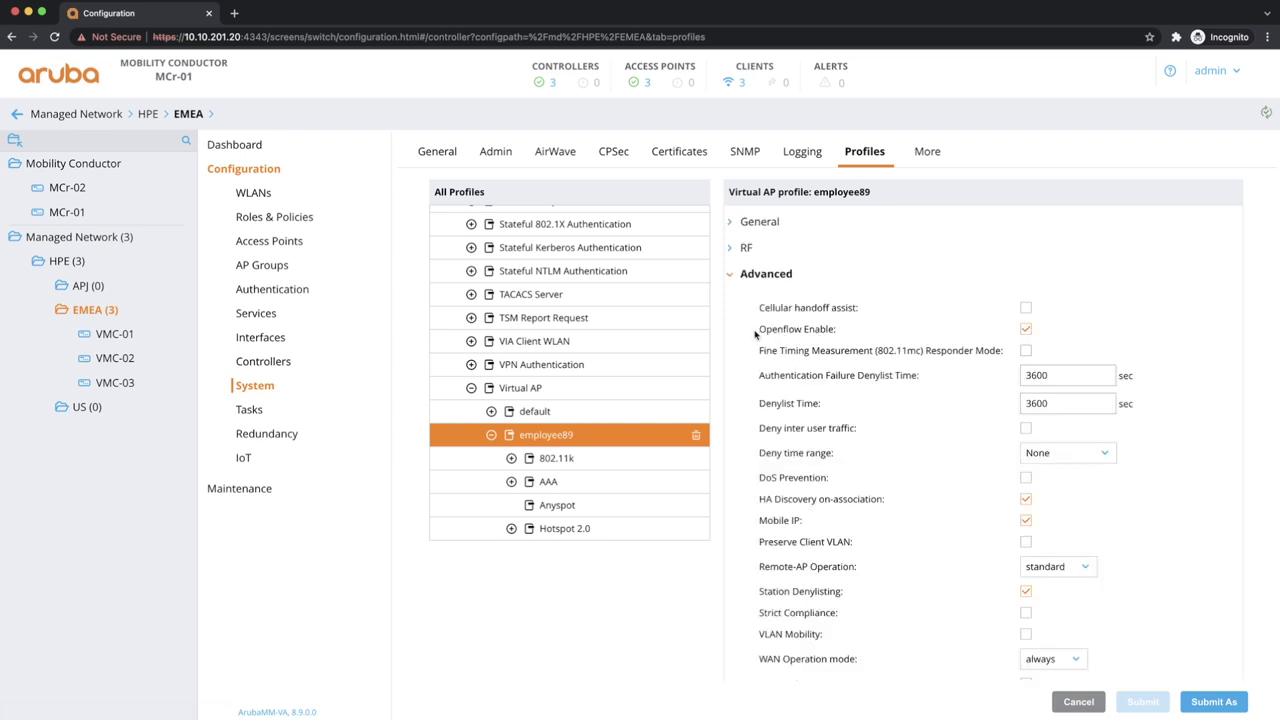
{"action": "left_click_drag", "start_coordinate": [759, 334], "coordinate": [836, 332]}
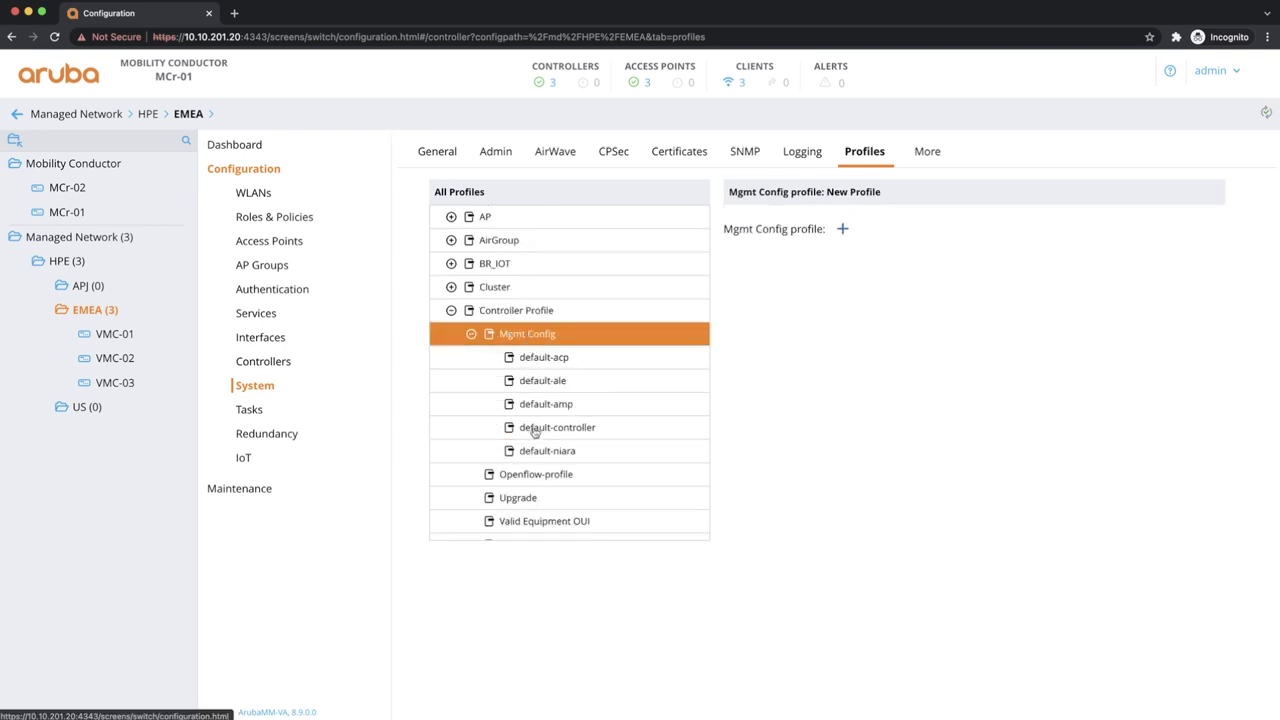
Examine the AirGroup Info option in the default-controller Mgmt Config profile under Controller Profile
{"action": "left_click", "coordinate": [535, 428]}
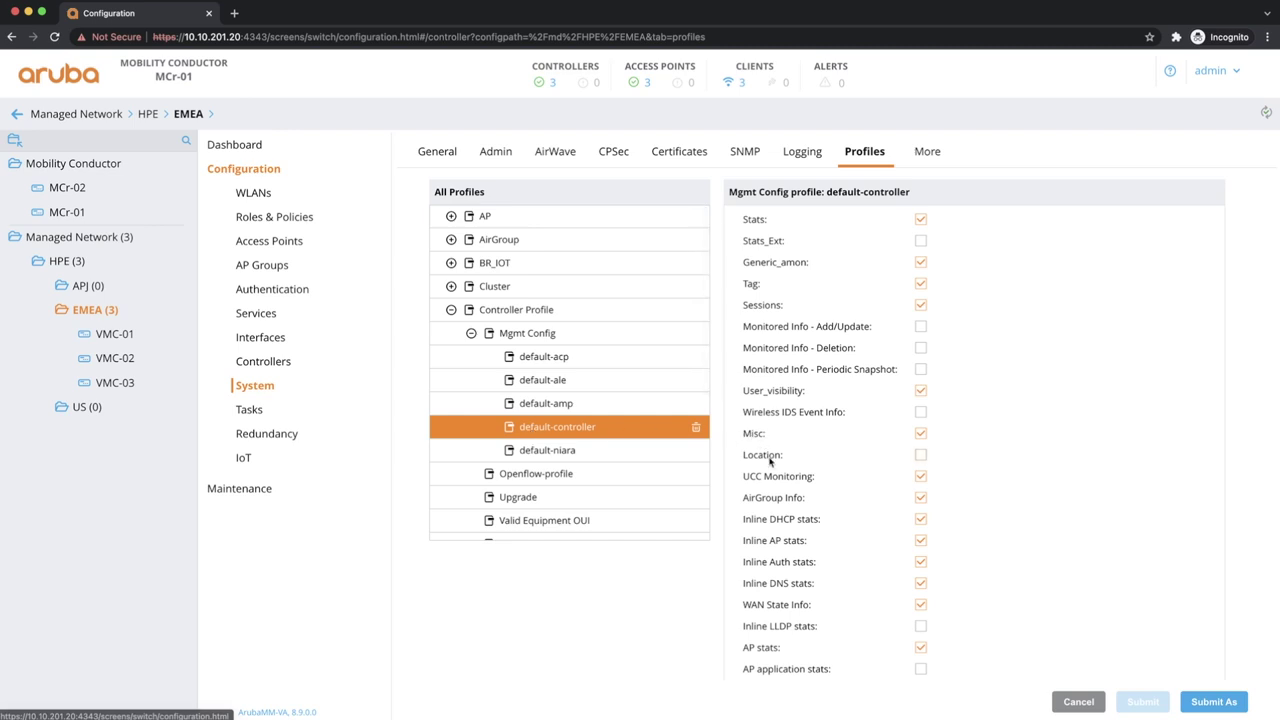
{"action": "left_click_drag", "start_coordinate": [743, 500], "coordinate": [808, 500]}
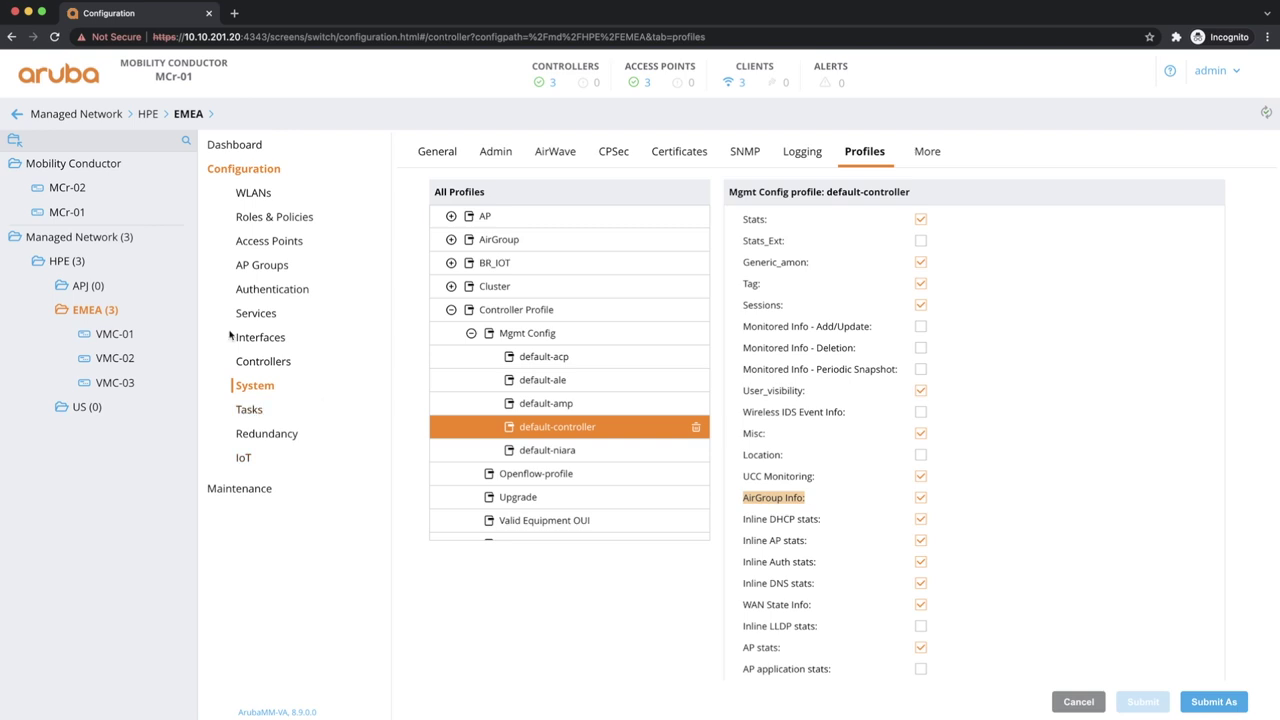
Examine the deep packet inspection and firewall visibility options in the EMEA firewall service settings
{"action": "left_click", "coordinate": [255, 313]}
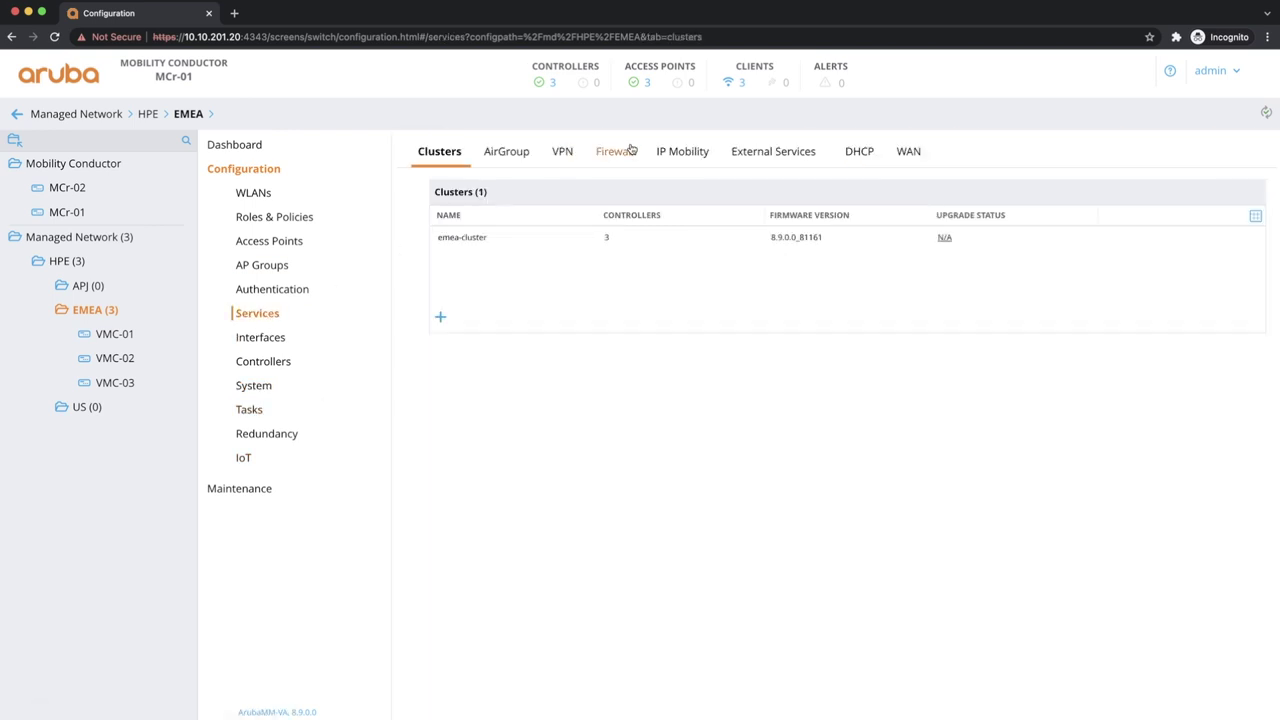
{"action": "left_click", "coordinate": [622, 151]}
{"action": "scroll", "coordinate": [676, 466], "scroll_direction": "down", "scroll_amount": 5}
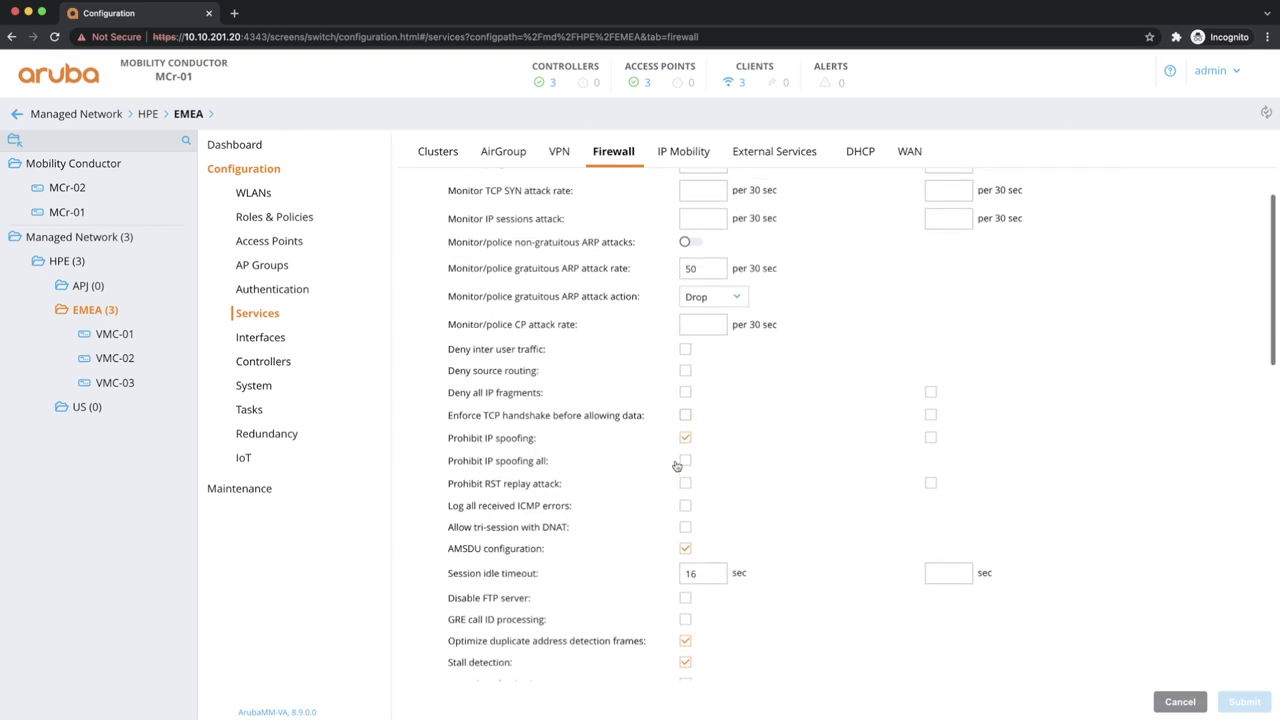
{"action": "scroll", "coordinate": [676, 466], "scroll_direction": "down", "scroll_amount": 10}
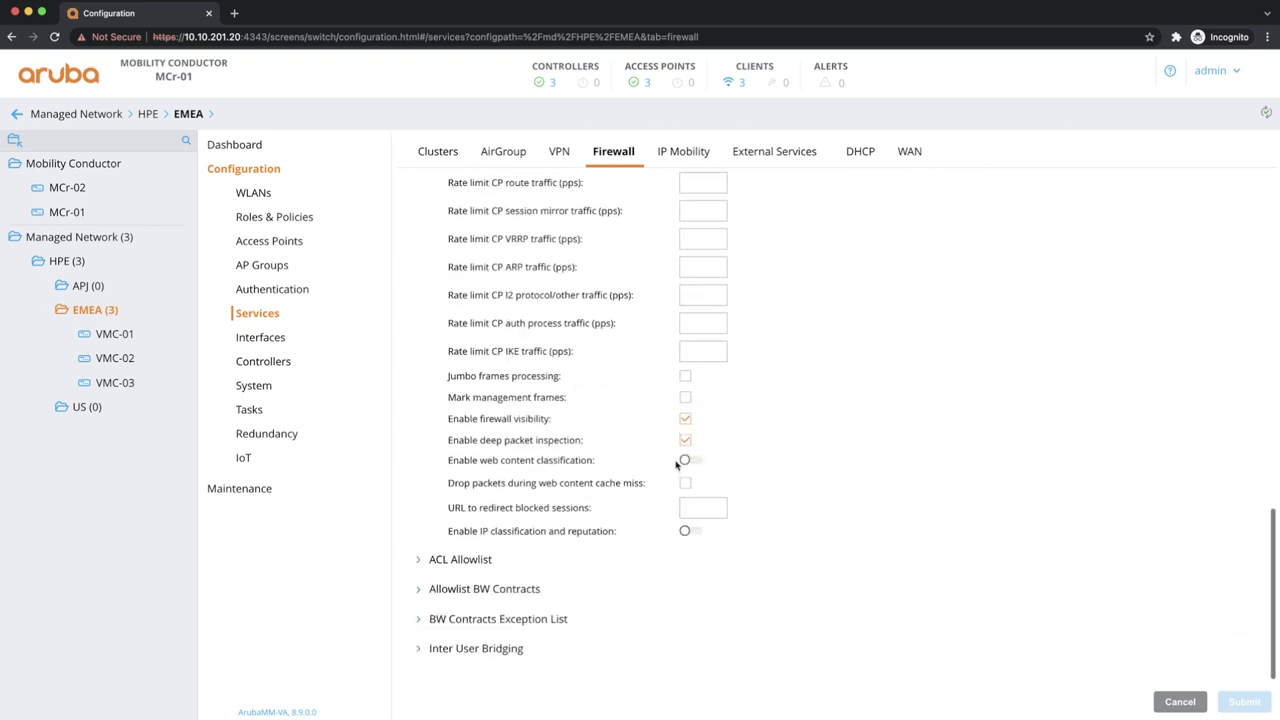
{"action": "left_click_drag", "start_coordinate": [450, 444], "coordinate": [582, 447]}
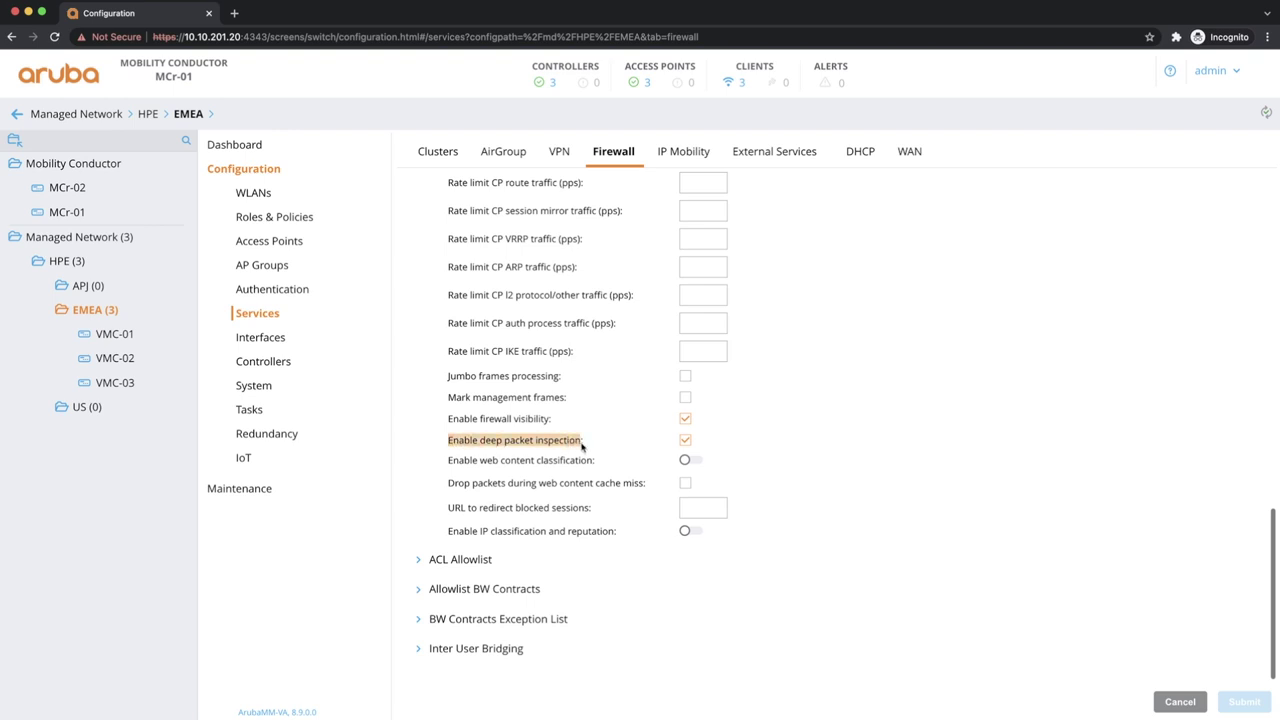
{"action": "left_click_drag", "start_coordinate": [449, 421], "coordinate": [558, 424]}
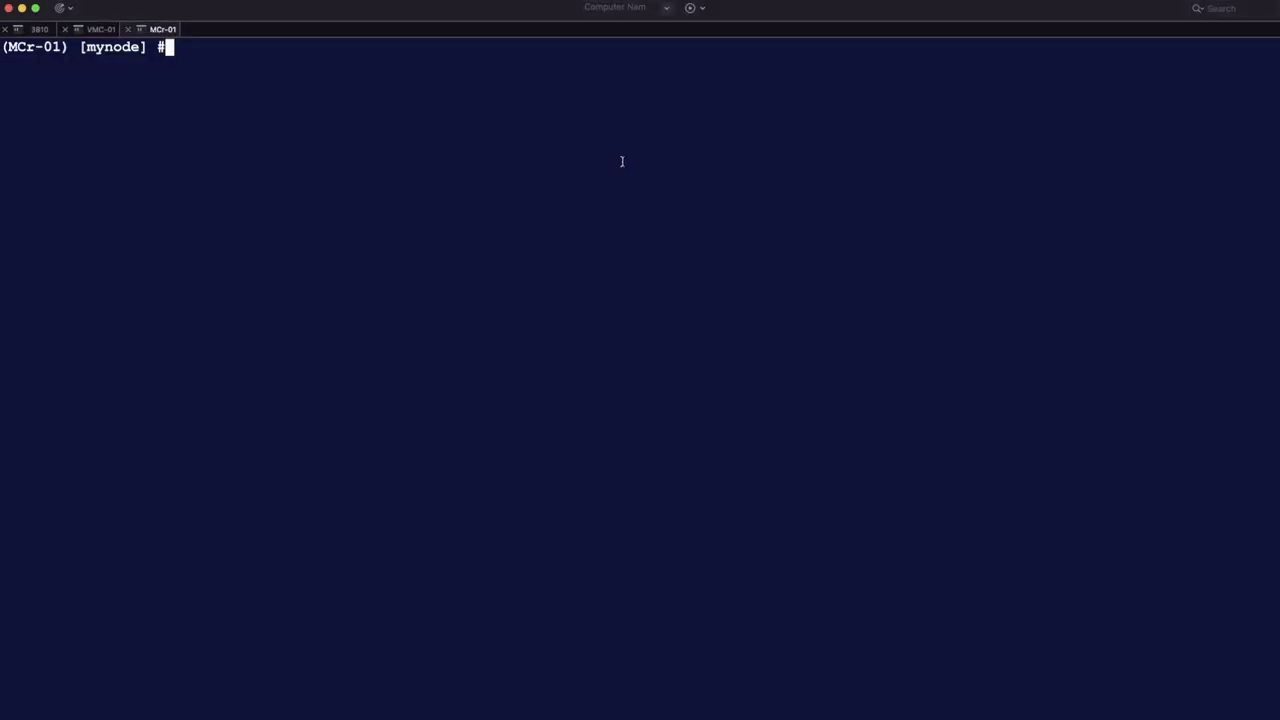
Switch to the MCr-01 terminal session and display the current configuration node path with pwd
{"action": "type", "text": "pw"}
{"action": "type", "text": "d"}
{"action": "key", "text": "Return"}
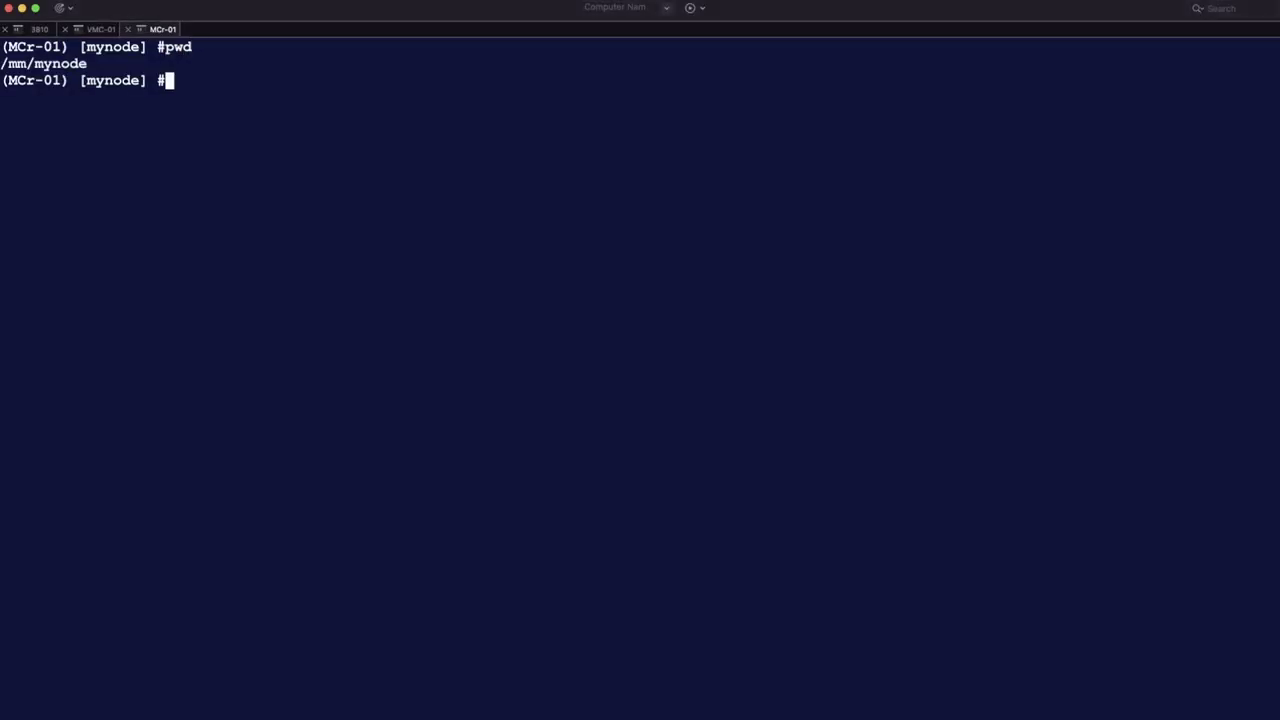
{"action": "key", "text": "Return"}
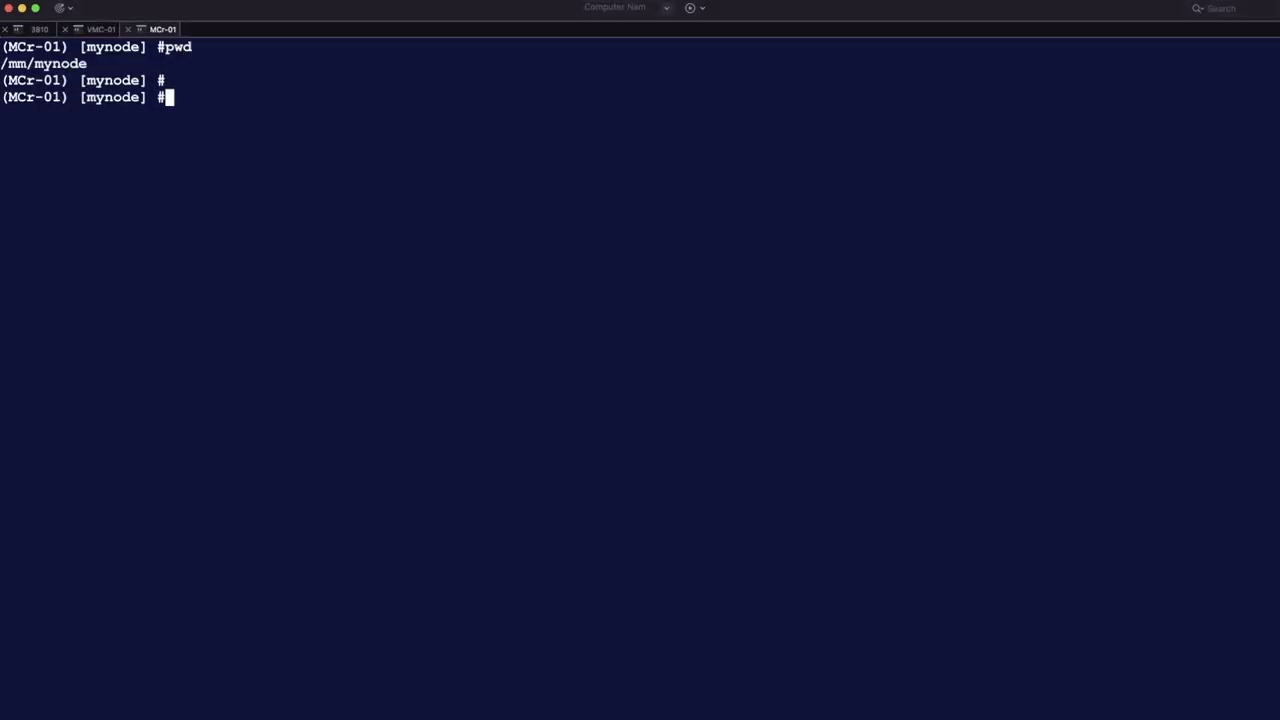
{"action": "left_click_drag", "start_coordinate": [2, 63], "coordinate": [260, 66]}
{"action": "left_click", "coordinate": [272, 114]}
Change to the /mm node and enter configuration mode with configure terminal
{"action": "type", "text": "cd /mm"}
{"action": "key", "text": "Return"}
{"action": "key", "text": "Return"}
{"action": "key", "text": "Return"}
{"action": "type", "text": "configure terminal"}
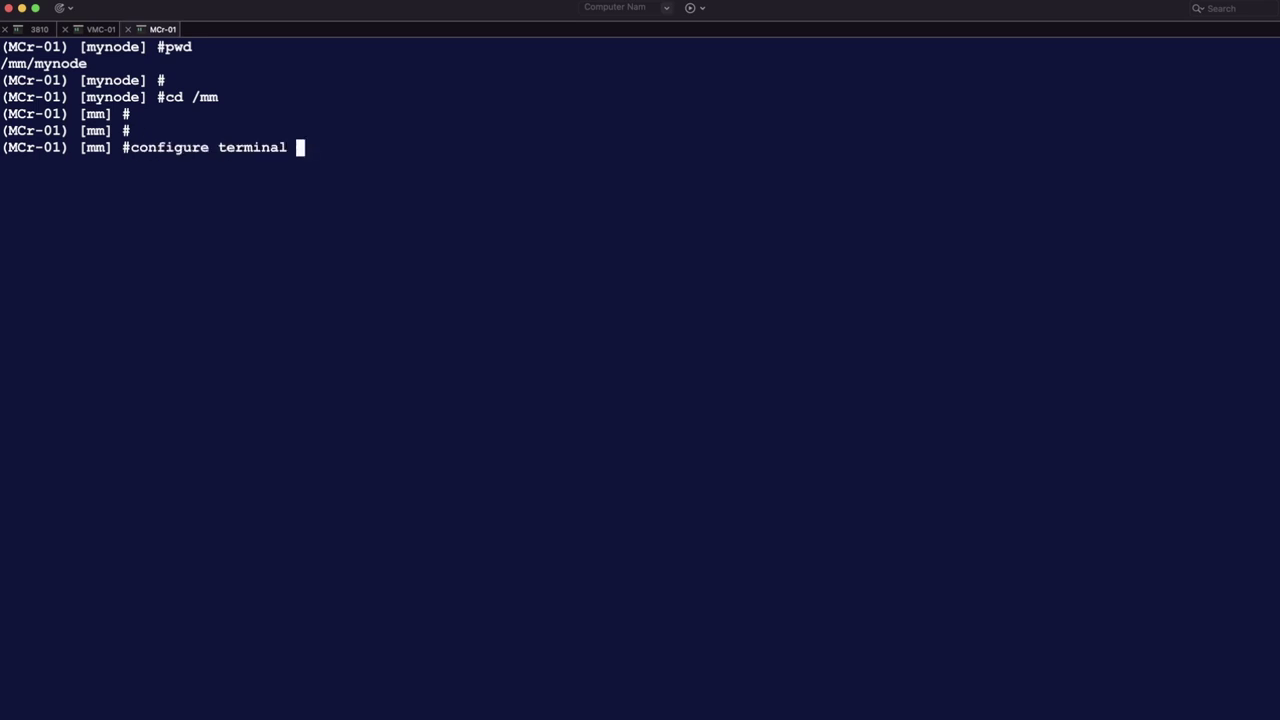
{"action": "key", "text": "Return"}
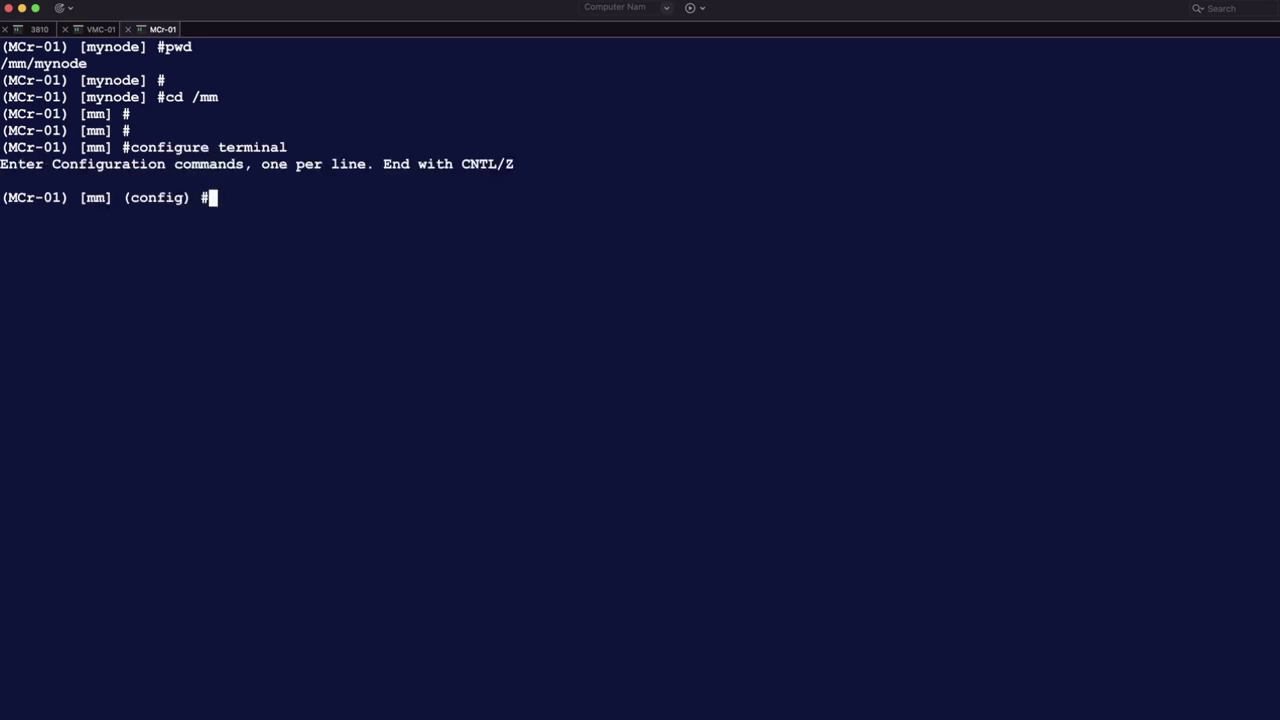
List the AirGroup version options and set the version with airgroup version ver2
{"action": "type", "text": "airgroup version"}
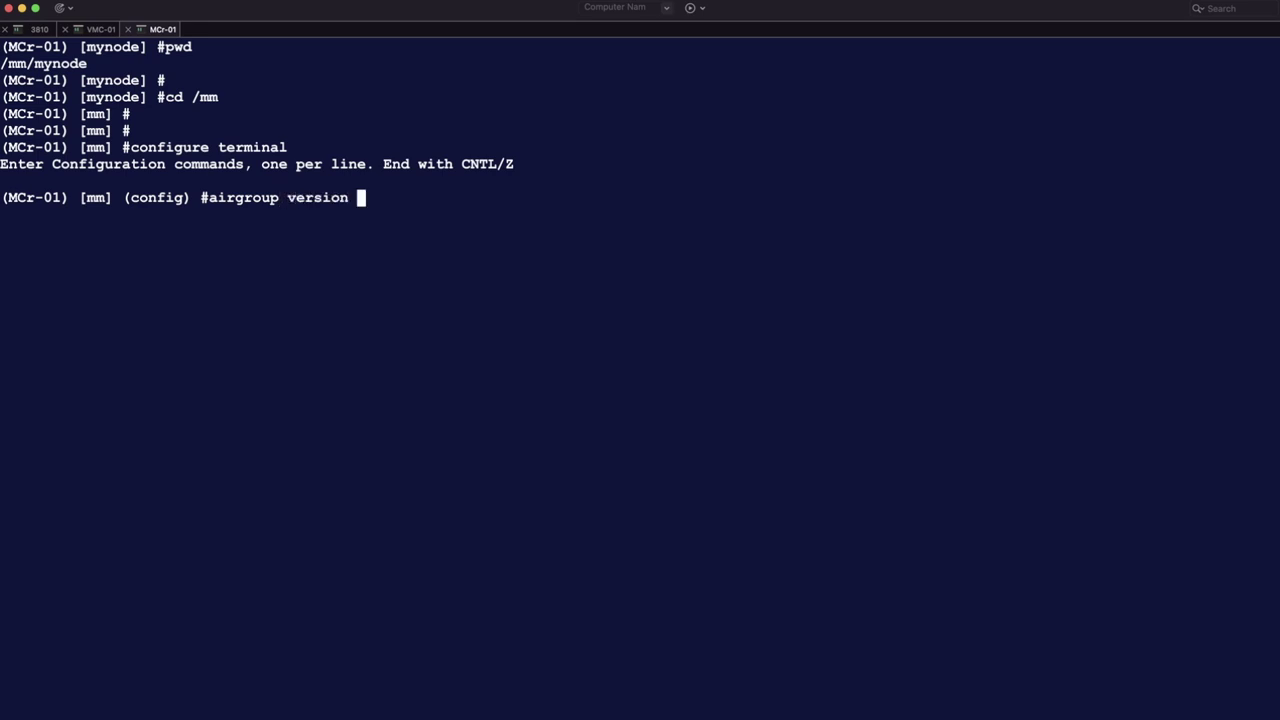
{"action": "key", "text": "question"}
{"action": "type", "text": "ver2"}
{"action": "key", "text": "Return"}
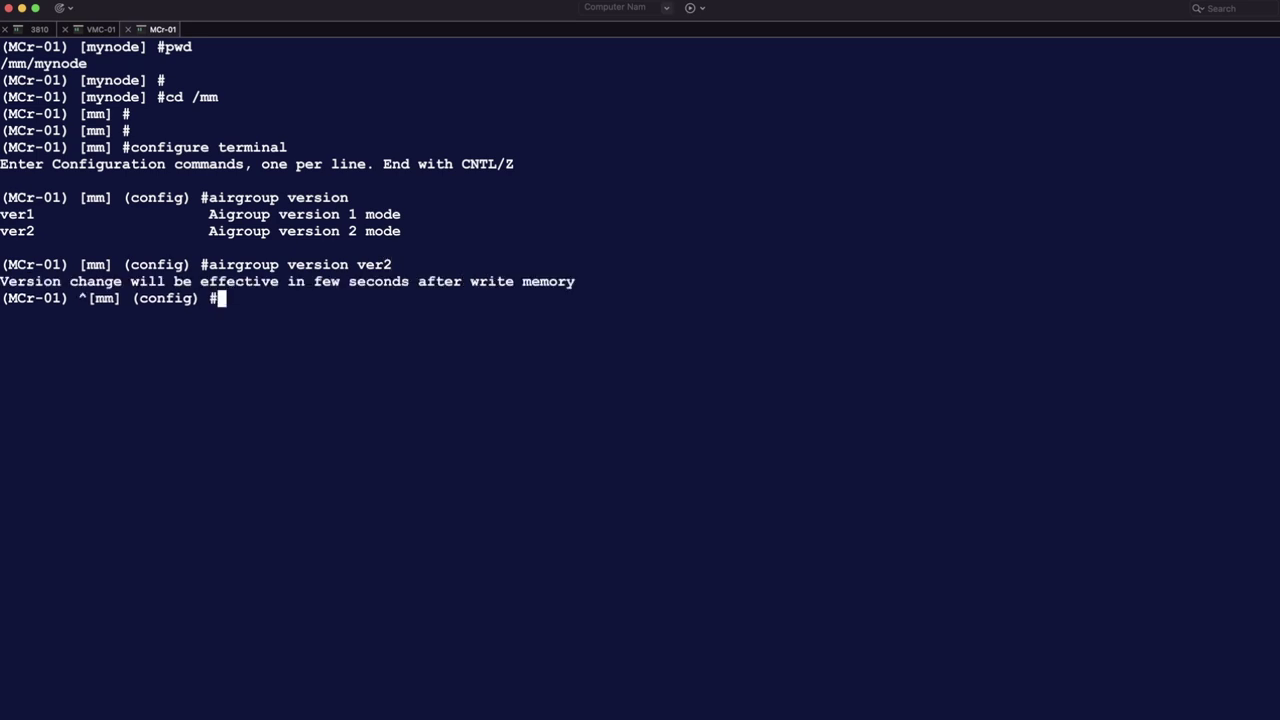
Save the configuration with write memory and exit configuration mode with end
{"action": "type", "text": "write memory"}
{"action": "key", "text": "Return"}
{"action": "type", "text": "end"}
{"action": "key", "text": "Return"}
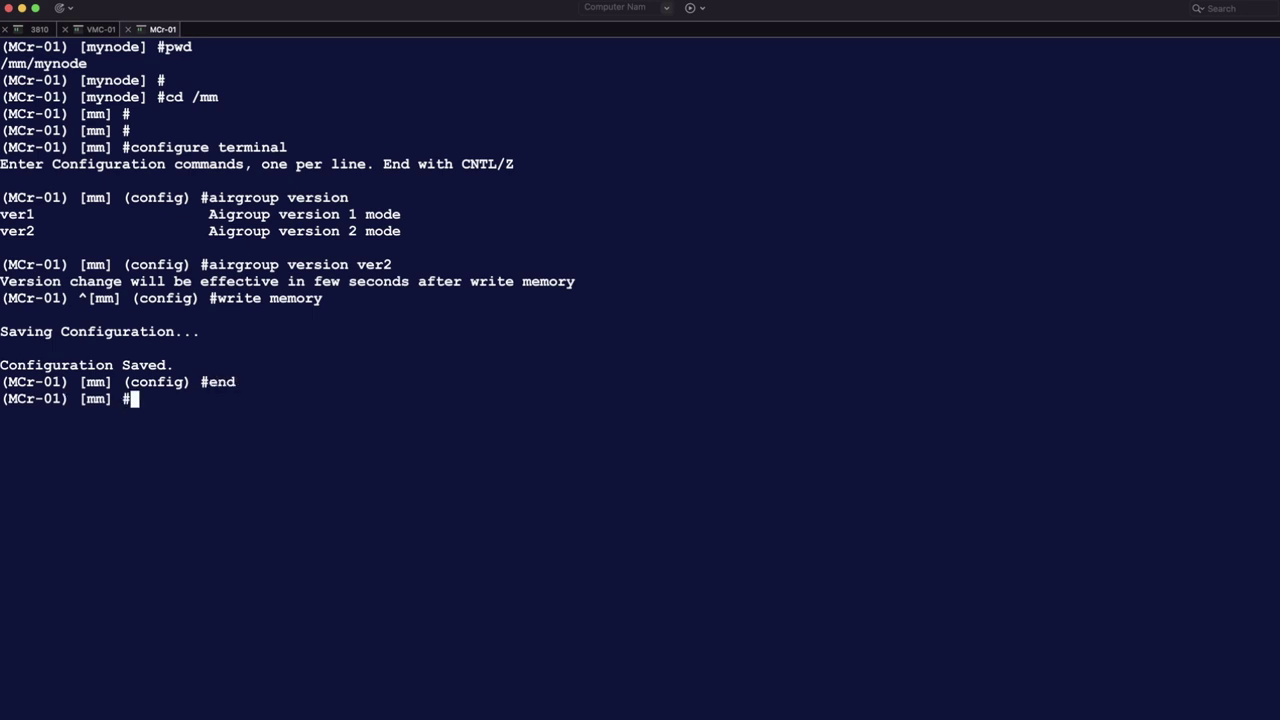
Clear the terminal and check the AirGroup version with show airgroup status
{"action": "key", "text": "ctrl+l"}
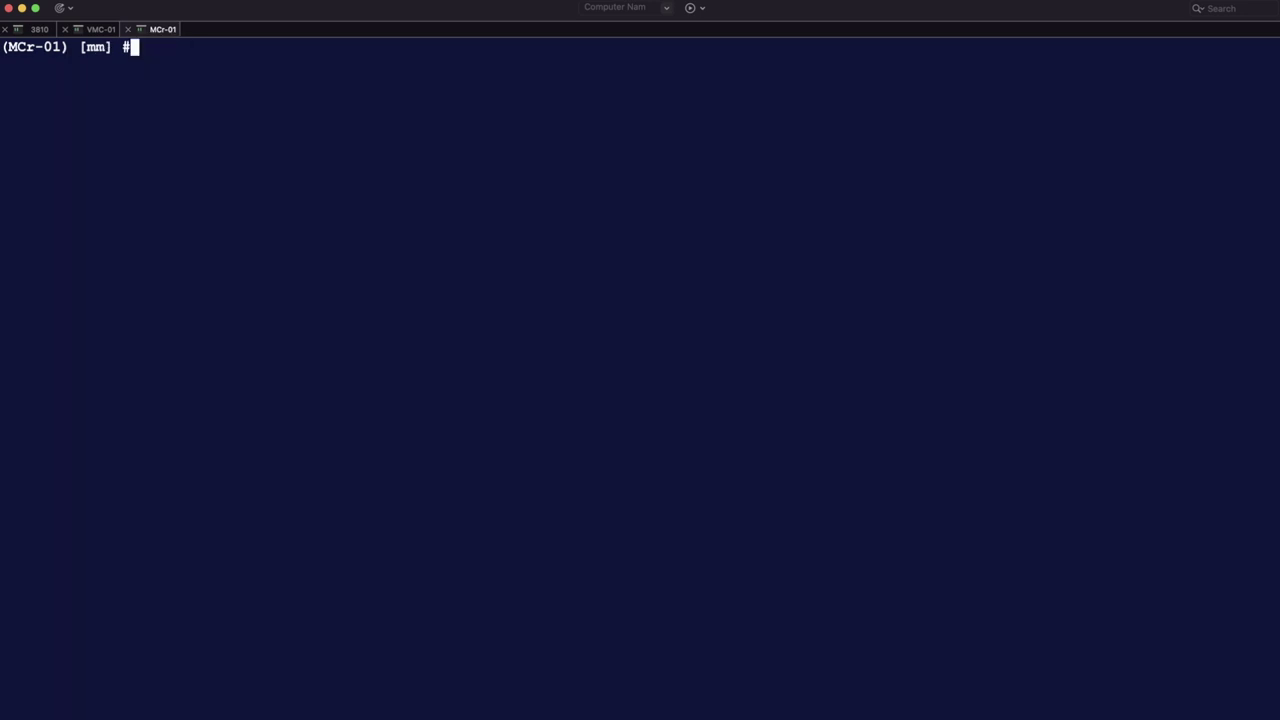
{"action": "type", "text": "show airgroup st"}
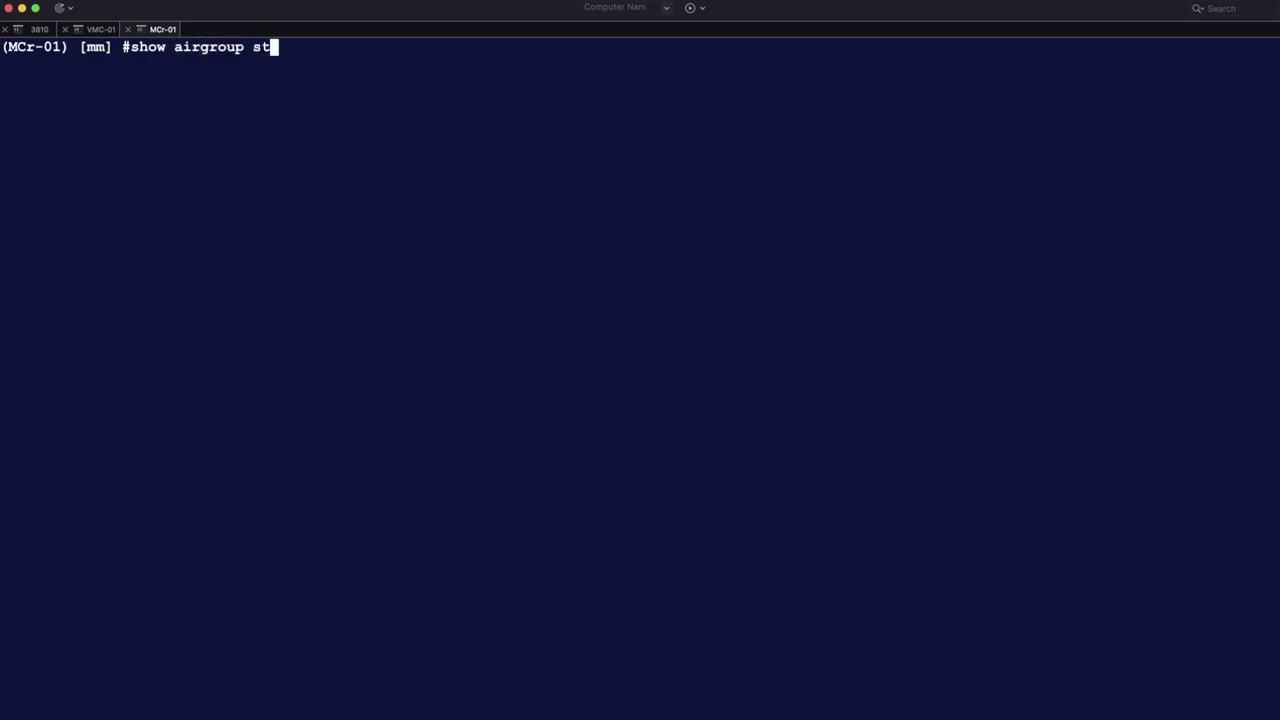
{"action": "type", "text": "atus"}
{"action": "key", "text": "Return"}
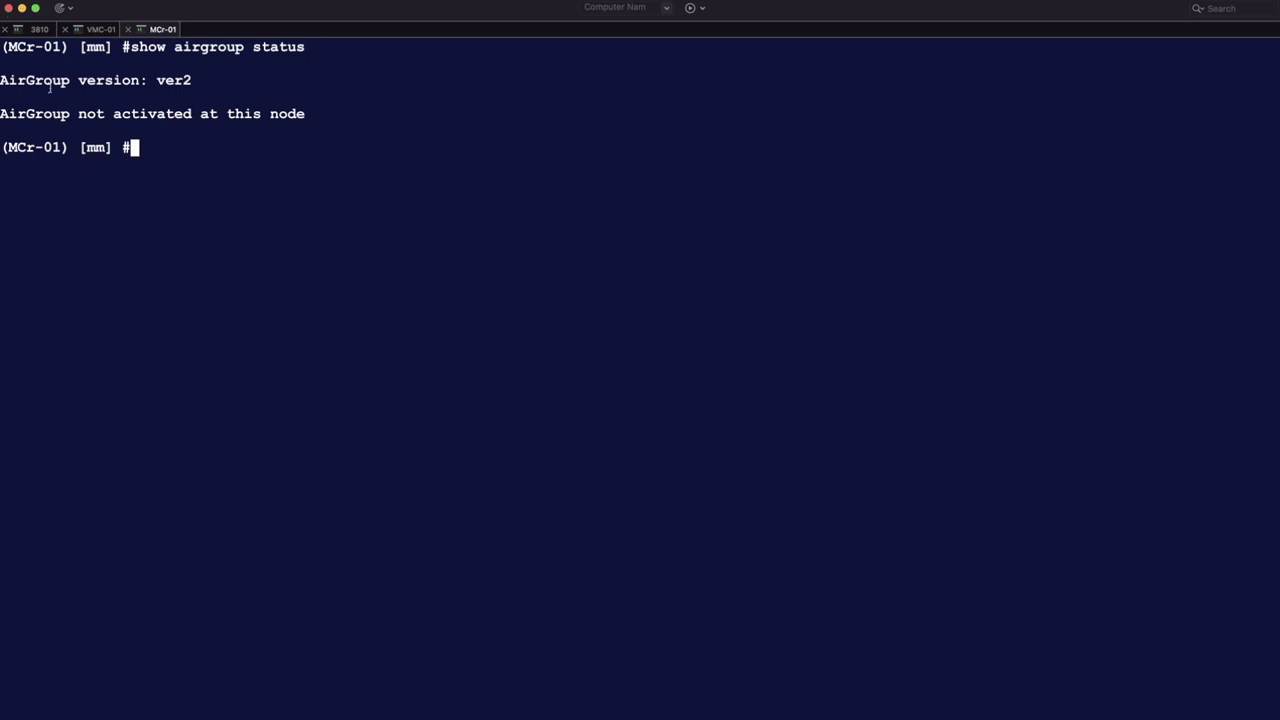
{"action": "left_click_drag", "start_coordinate": [1, 82], "coordinate": [213, 81]}
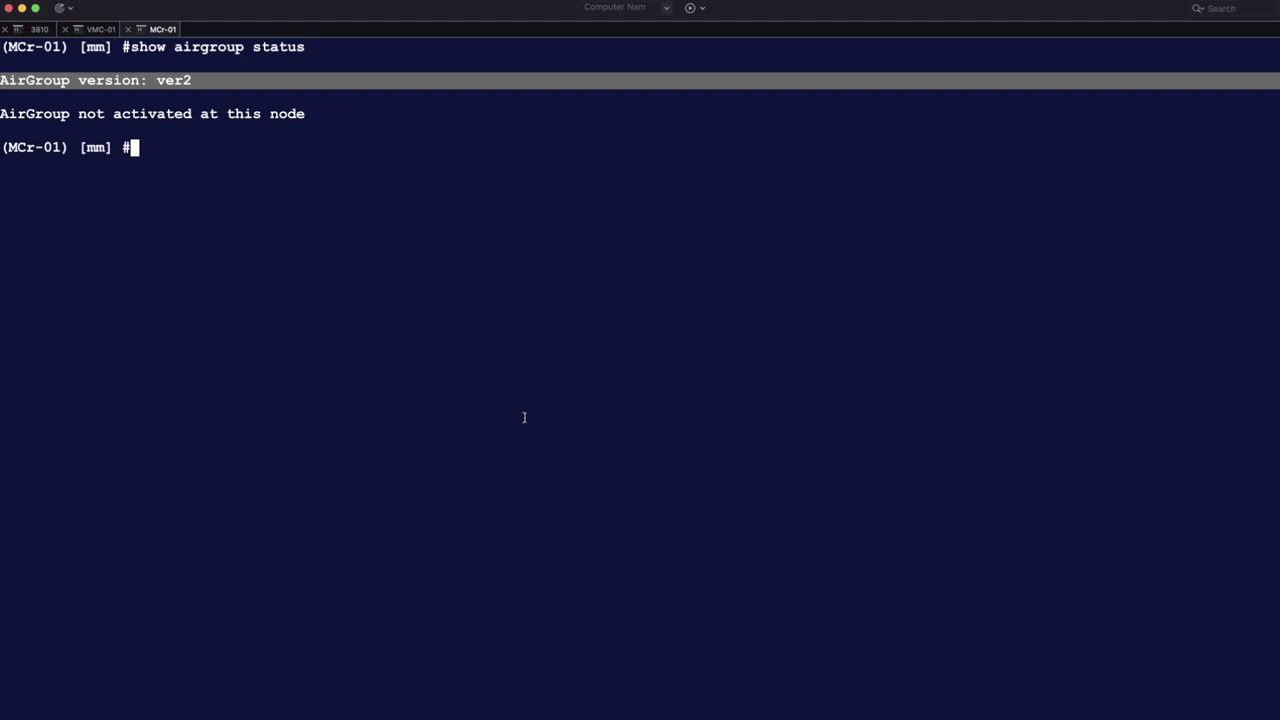
Switch to the Mobility Conductor web interface in the browser and open the AirGroup Profile section of EMEA's system profiles
{"action": "key", "text": "super+Tab"}
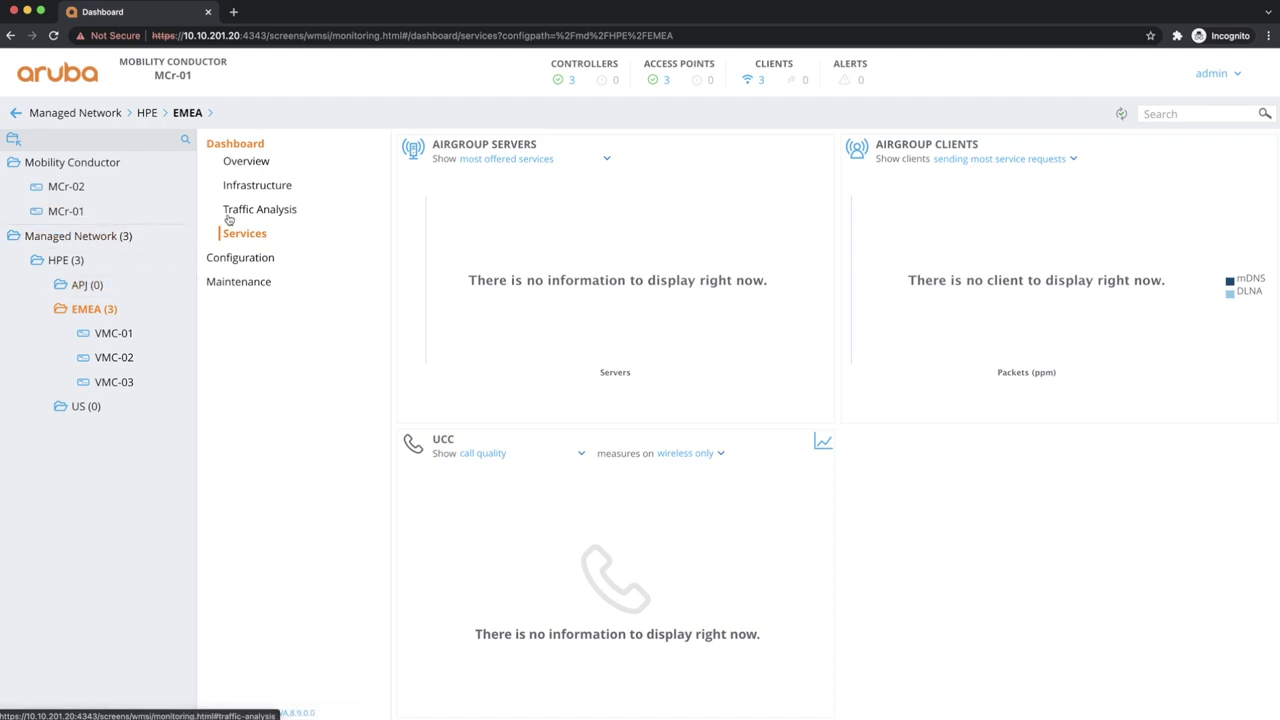
{"action": "left_click", "coordinate": [240, 259]}
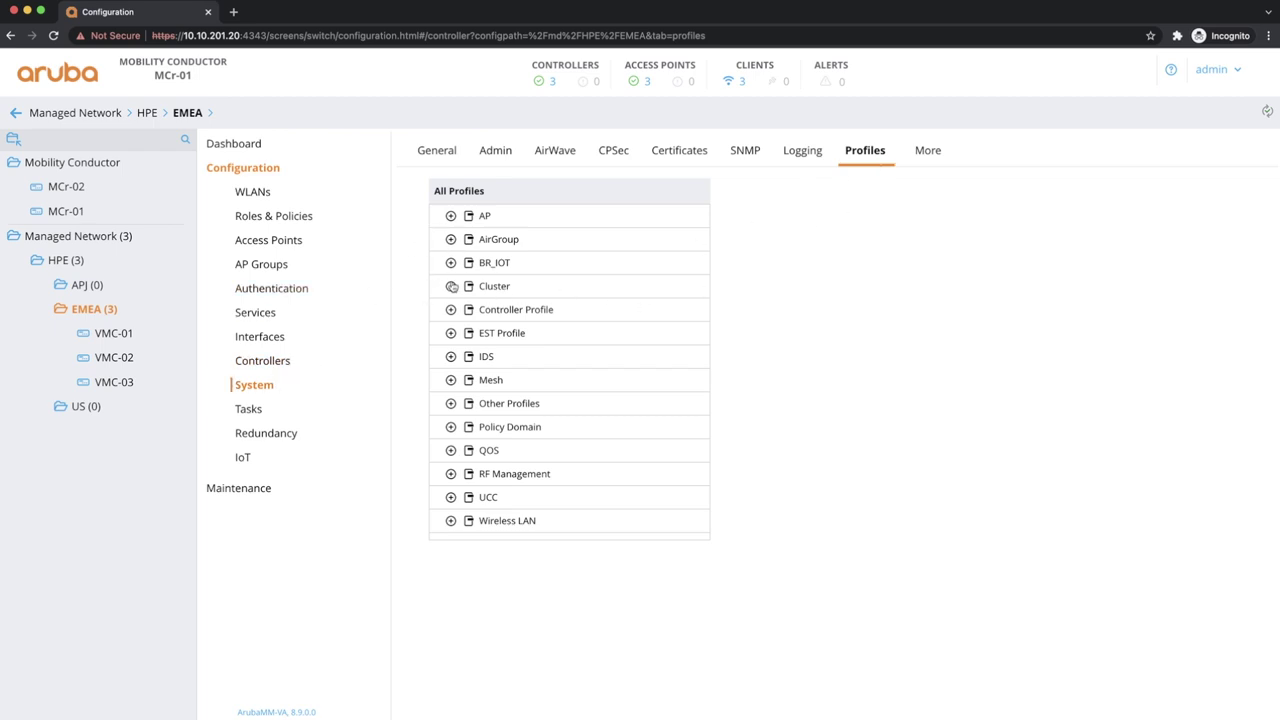
{"action": "left_click", "coordinate": [451, 240]}
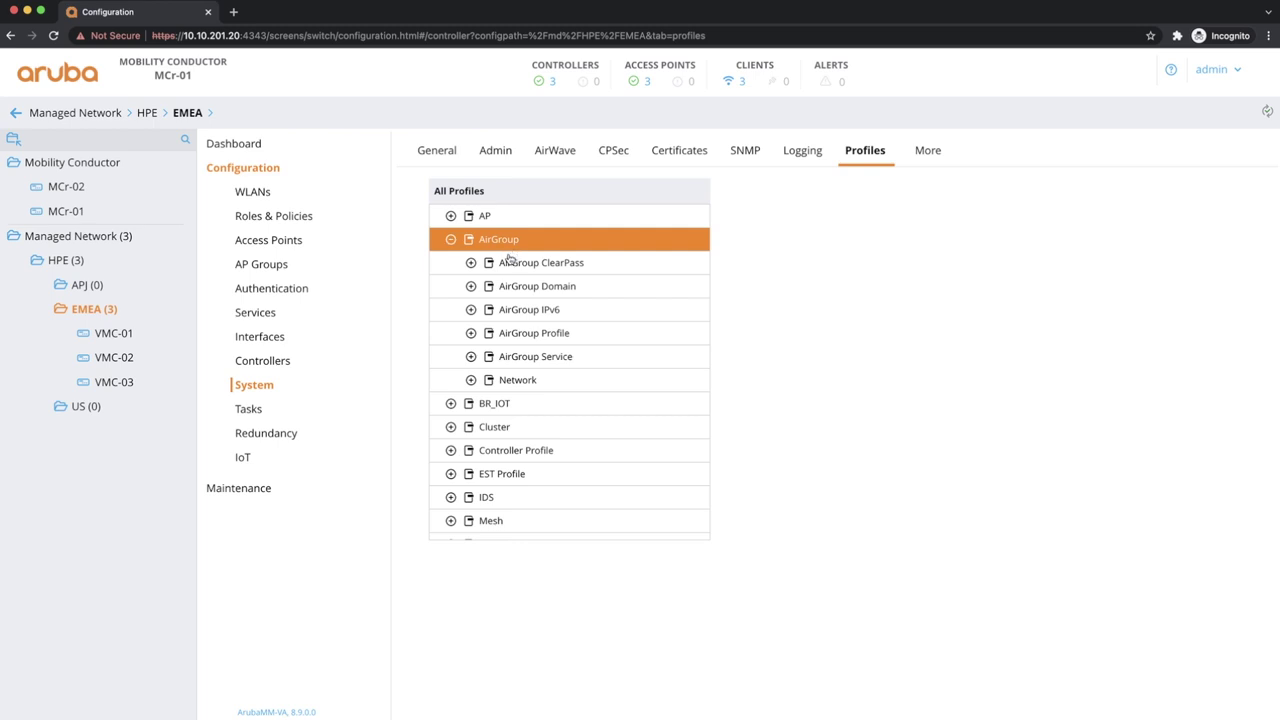
{"action": "left_click", "coordinate": [471, 334]}
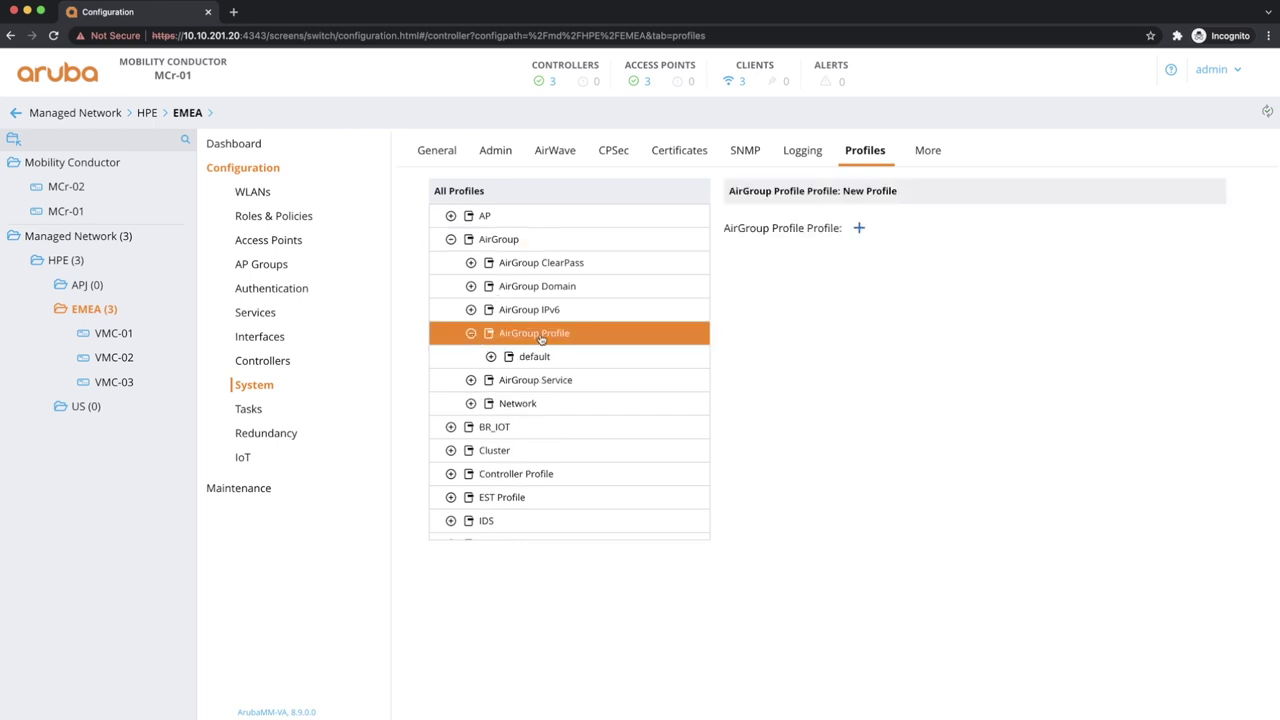
Start a new AirGroup profile named cluster-profile
{"action": "left_click", "coordinate": [859, 228]}
{"action": "left_click", "coordinate": [895, 225]}
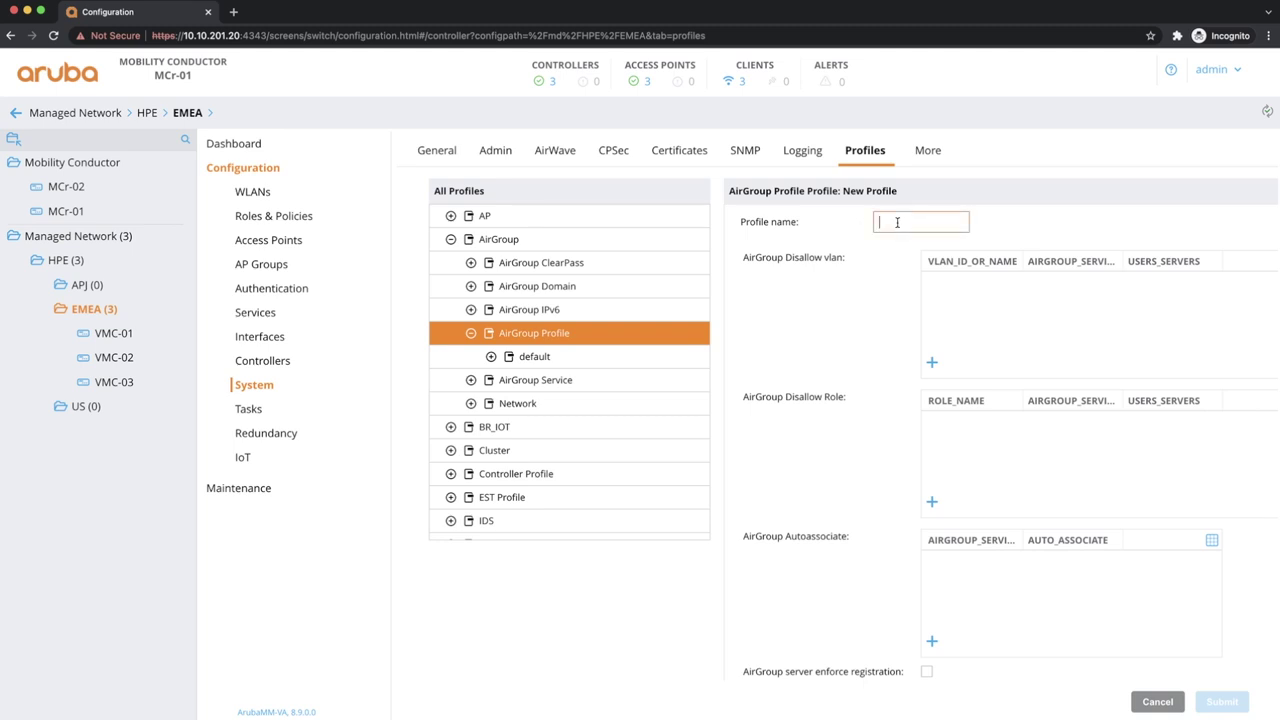
{"action": "type", "text": "clue"}
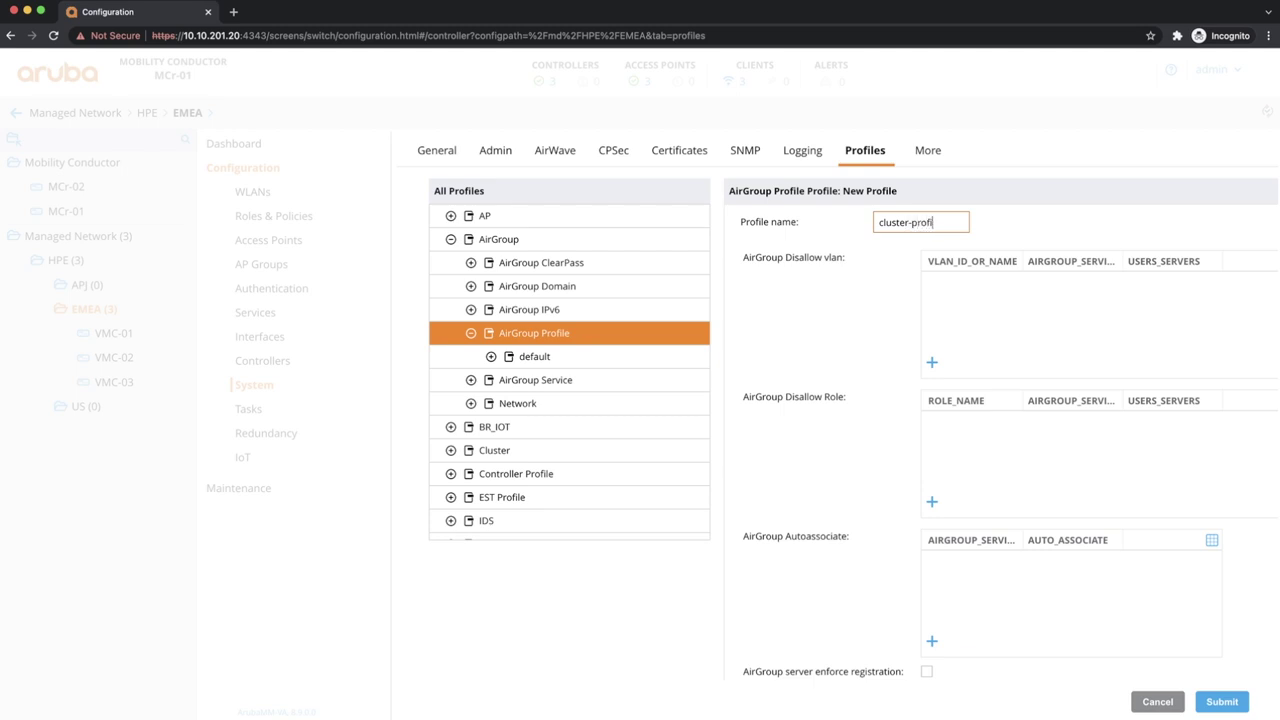
Examine the new profile's disallowed VLAN, disallowed role, autoassociate and server enforce registration settings
{"action": "left_click", "coordinate": [752, 261]}
{"action": "left_click_drag", "start_coordinate": [745, 263], "coordinate": [850, 262]}
{"action": "left_click_drag", "start_coordinate": [746, 399], "coordinate": [838, 398]}
{"action": "left_click", "coordinate": [746, 541]}
{"action": "scroll", "coordinate": [845, 540], "scroll_direction": "down", "scroll_amount": 1}
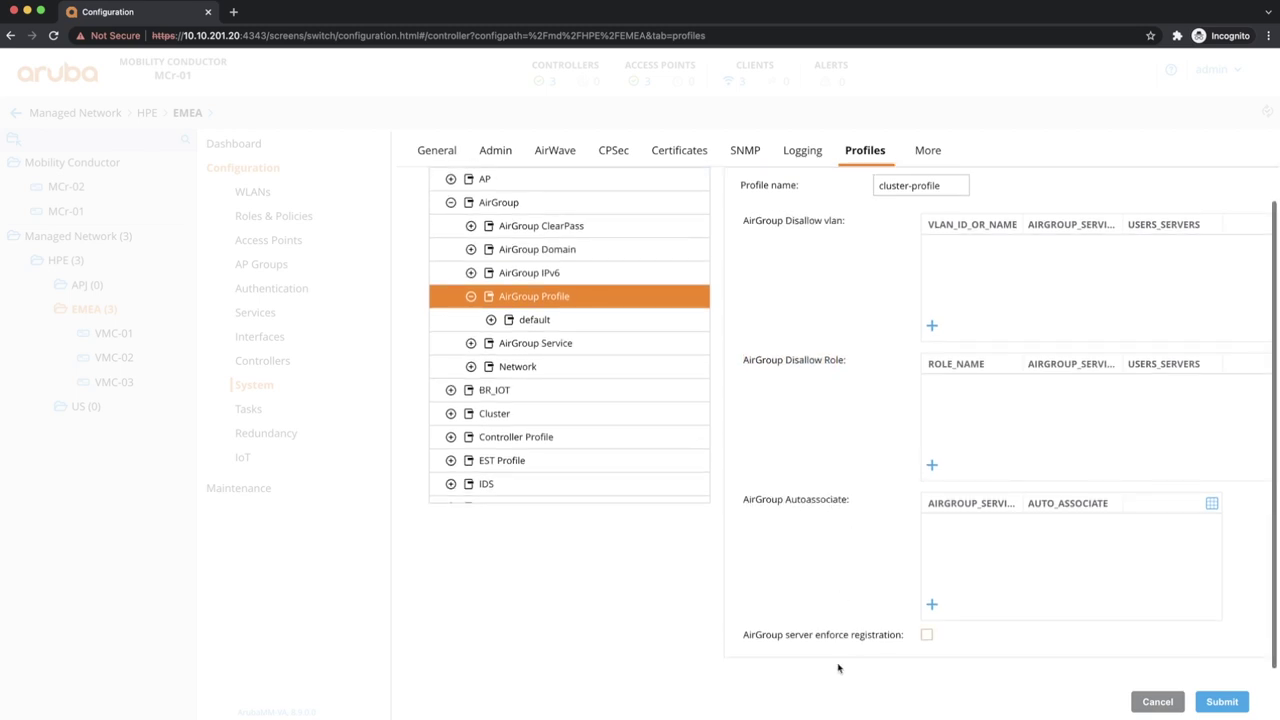
{"action": "left_click_drag", "start_coordinate": [756, 643], "coordinate": [882, 636]}
{"action": "scroll", "coordinate": [1025, 378], "scroll_direction": "up", "scroll_amount": 1}
{"action": "scroll", "coordinate": [1025, 378], "scroll_direction": "up", "scroll_amount": 1}
Submit the new cluster-profile and deploy the pending change to the EMEA controllers
{"action": "left_click", "coordinate": [1213, 696]}
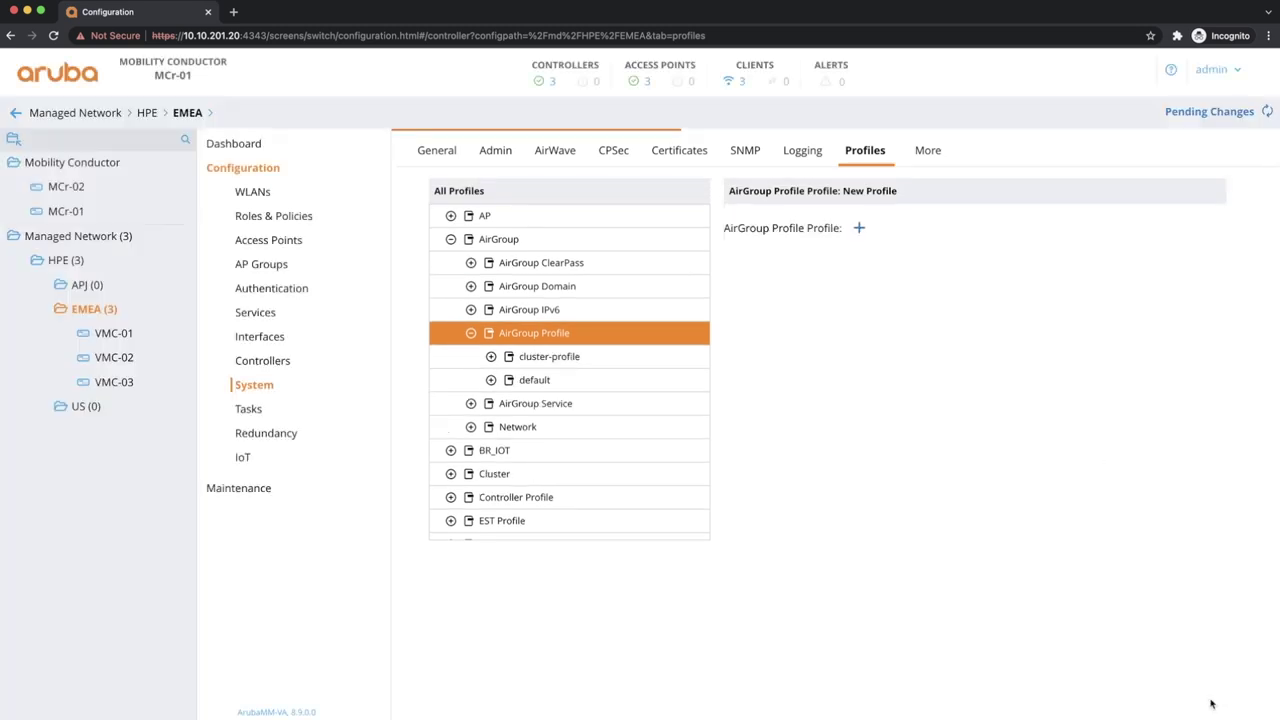
{"action": "left_click", "coordinate": [1212, 111]}
{"action": "left_click", "coordinate": [875, 238]}
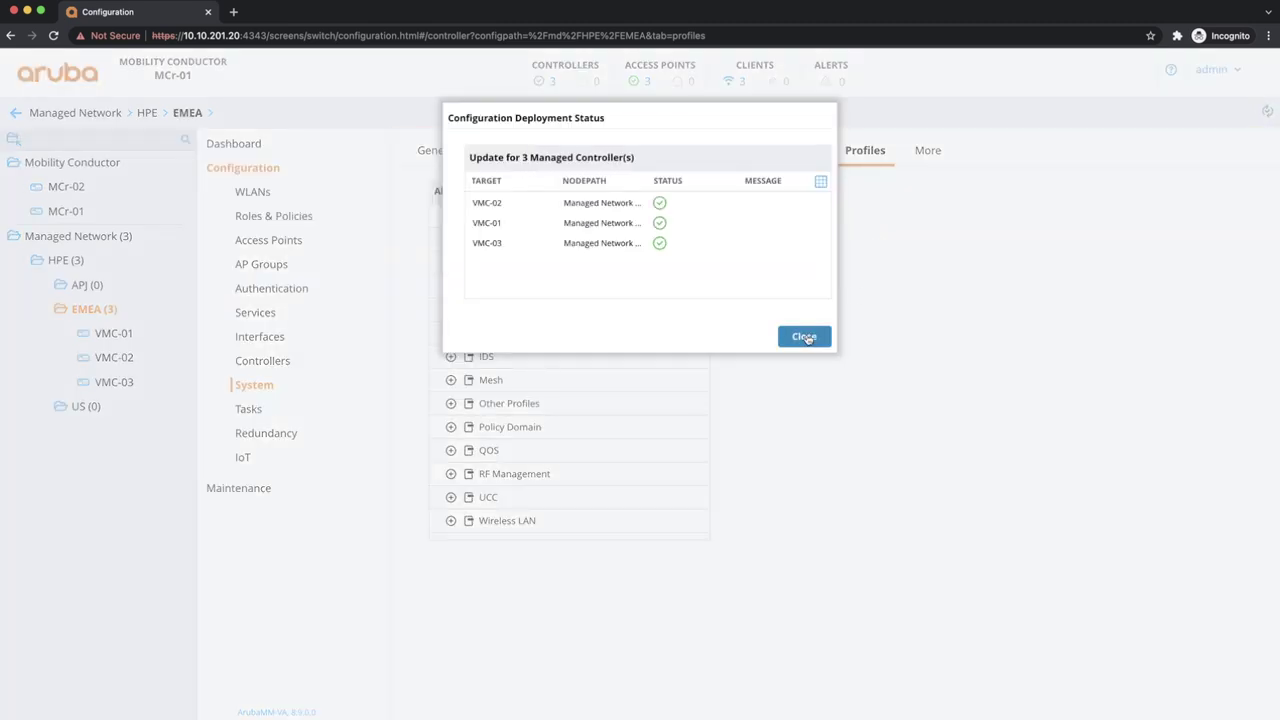
{"action": "left_click", "coordinate": [808, 340]}
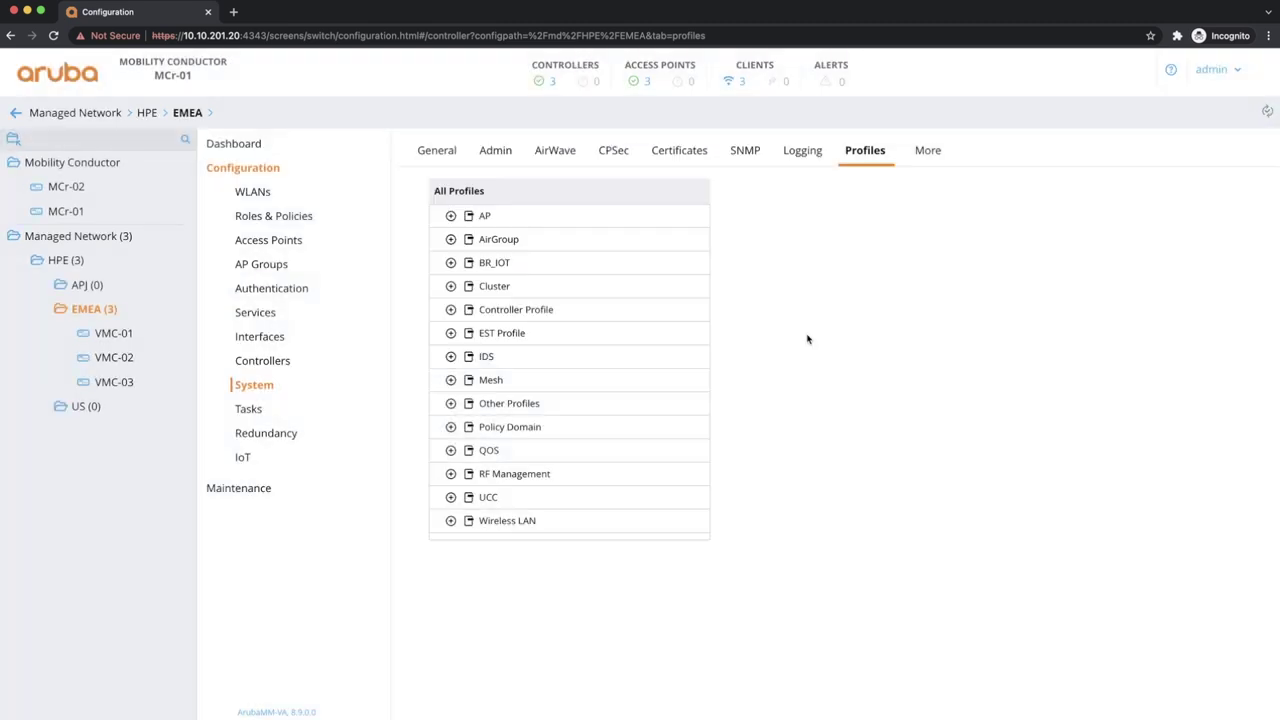
Add the default-airplay service to the AirGroup Service list of cluster-profile
{"action": "left_click", "coordinate": [451, 312]}
{"action": "left_click", "coordinate": [451, 308]}
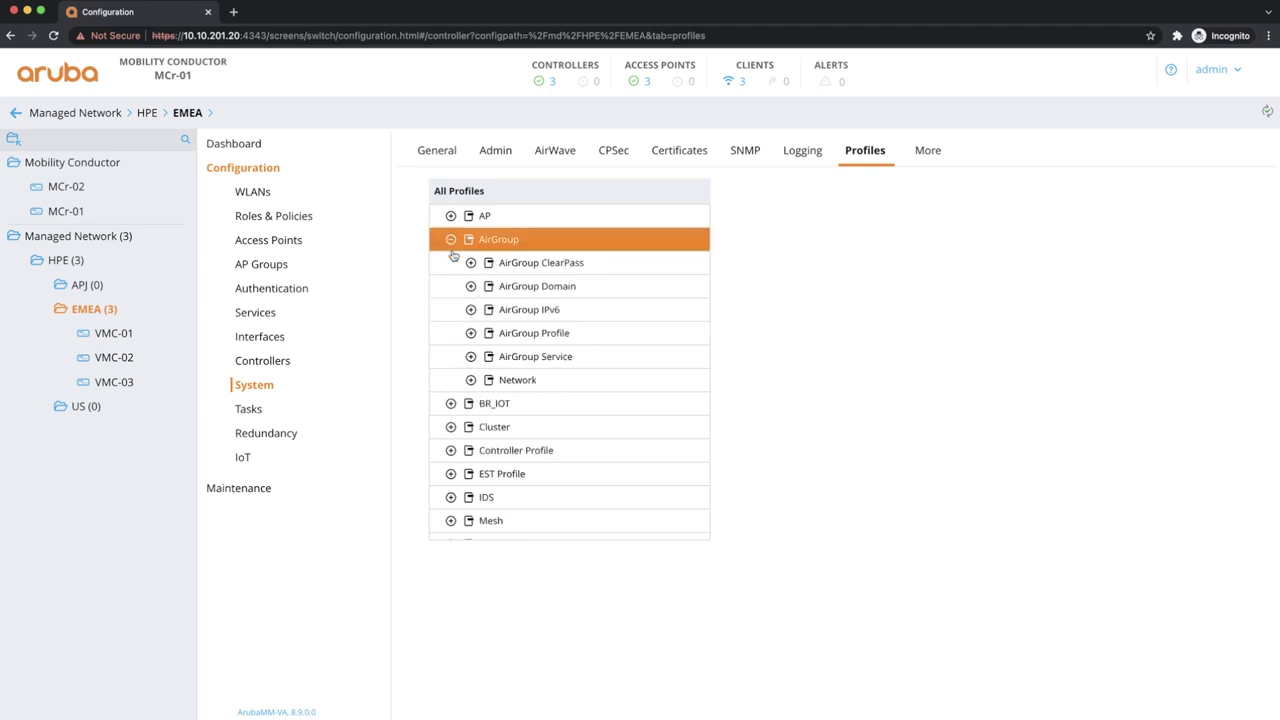
{"action": "left_click", "coordinate": [468, 334]}
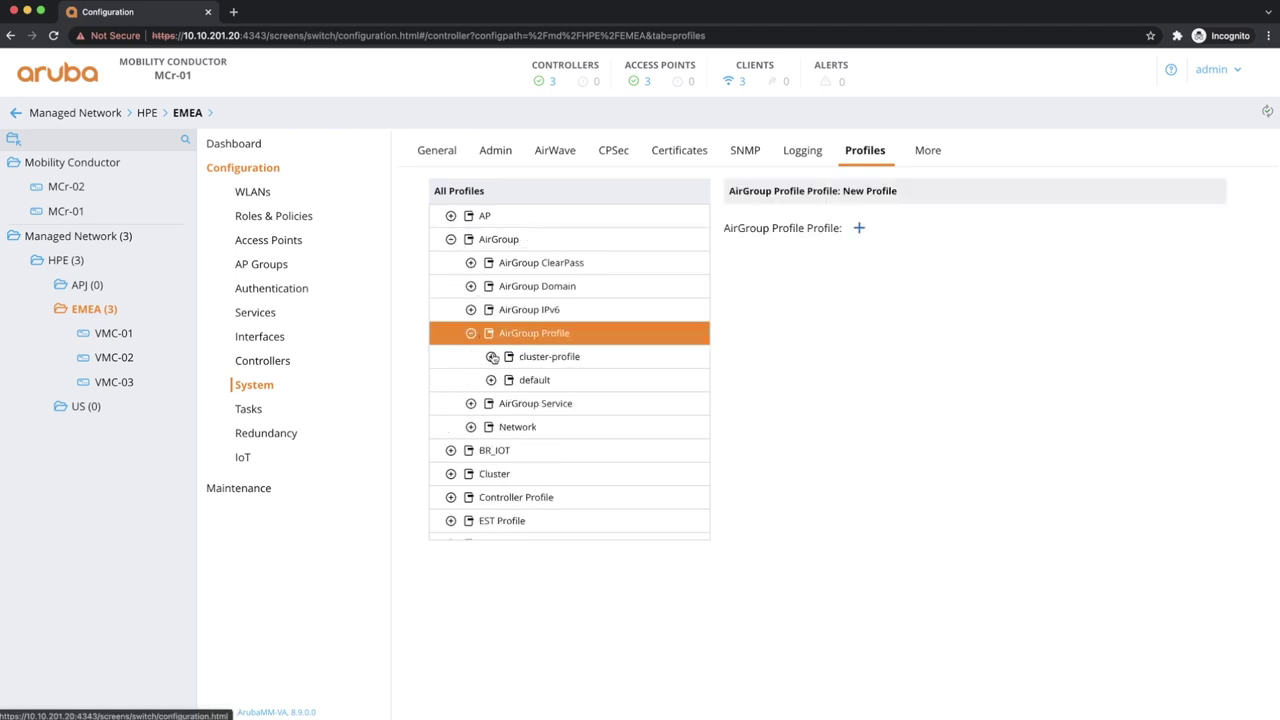
{"action": "left_click", "coordinate": [548, 356]}
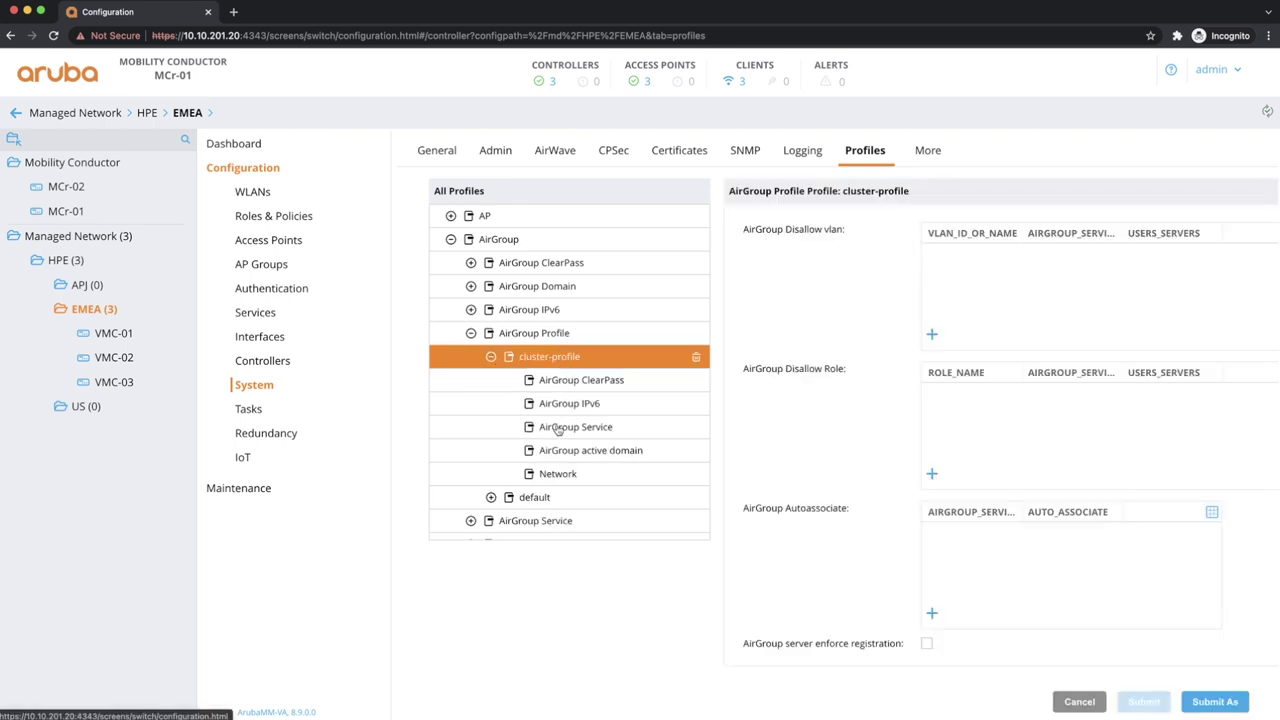
{"action": "left_click", "coordinate": [558, 429]}
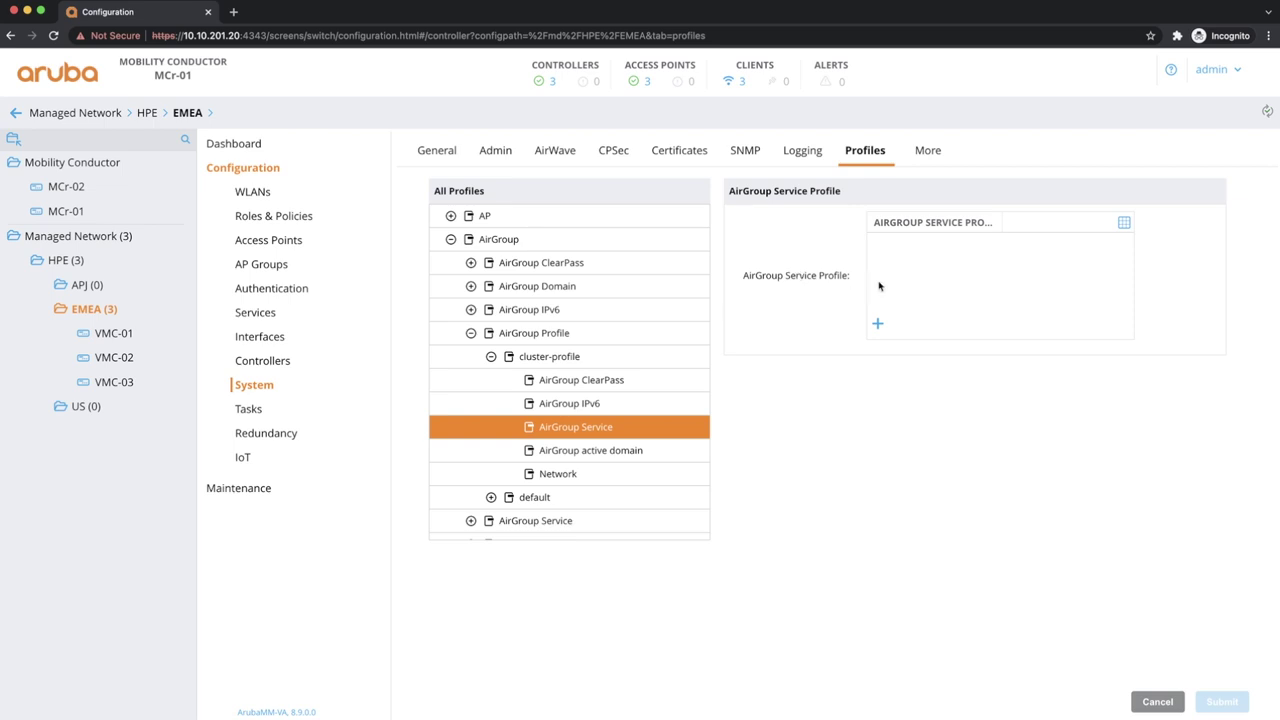
{"action": "left_click", "coordinate": [877, 323]}
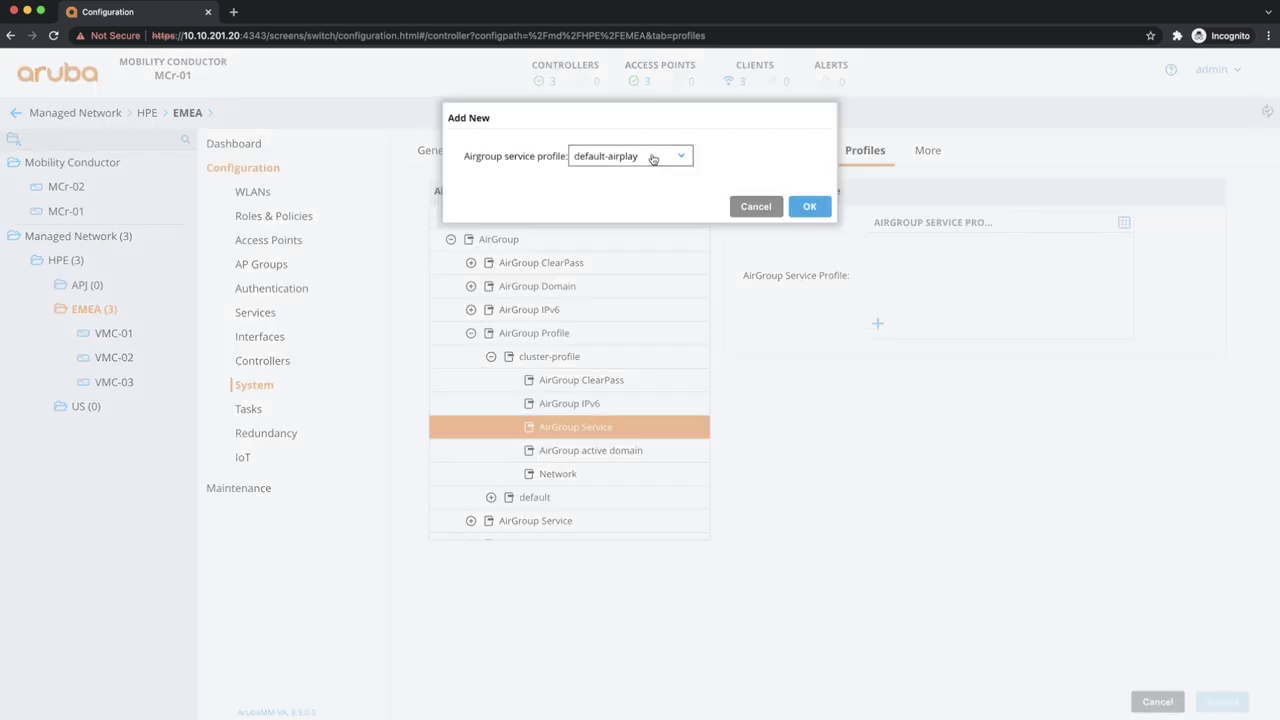
{"action": "left_click", "coordinate": [810, 206]}
Add the default-airprint and default-dial services to the AirGroup Service list of cluster-profile
{"action": "left_click", "coordinate": [879, 323]}
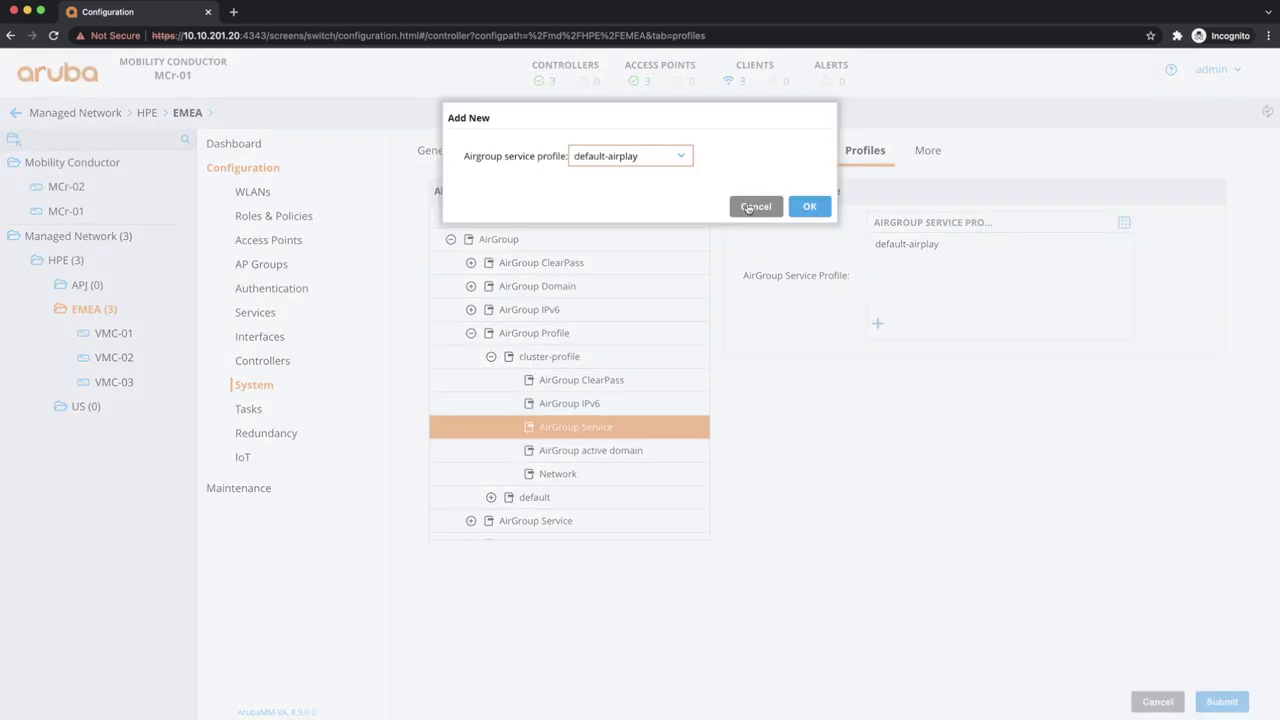
{"action": "left_click", "coordinate": [686, 160]}
{"action": "left_click", "coordinate": [648, 172]}
{"action": "left_click", "coordinate": [808, 206]}
{"action": "left_click", "coordinate": [880, 326]}
{"action": "left_click", "coordinate": [680, 160]}
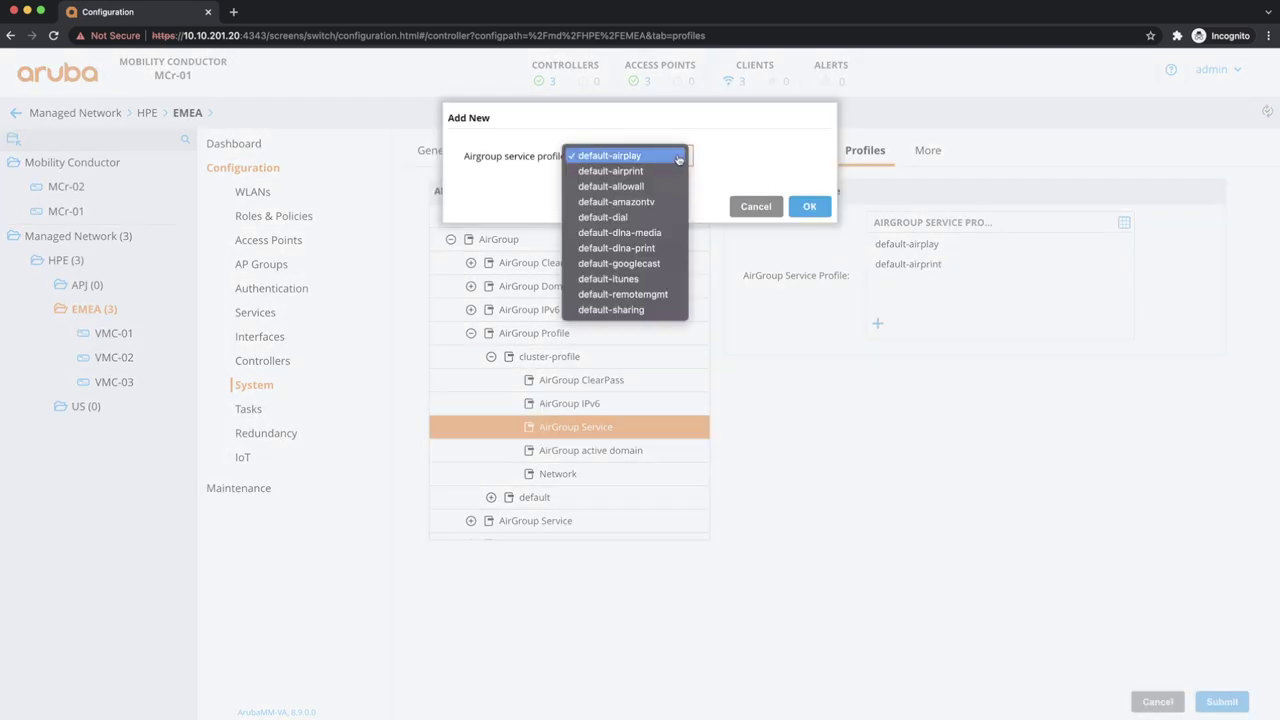
{"action": "left_click", "coordinate": [652, 217]}
{"action": "left_click", "coordinate": [813, 209]}
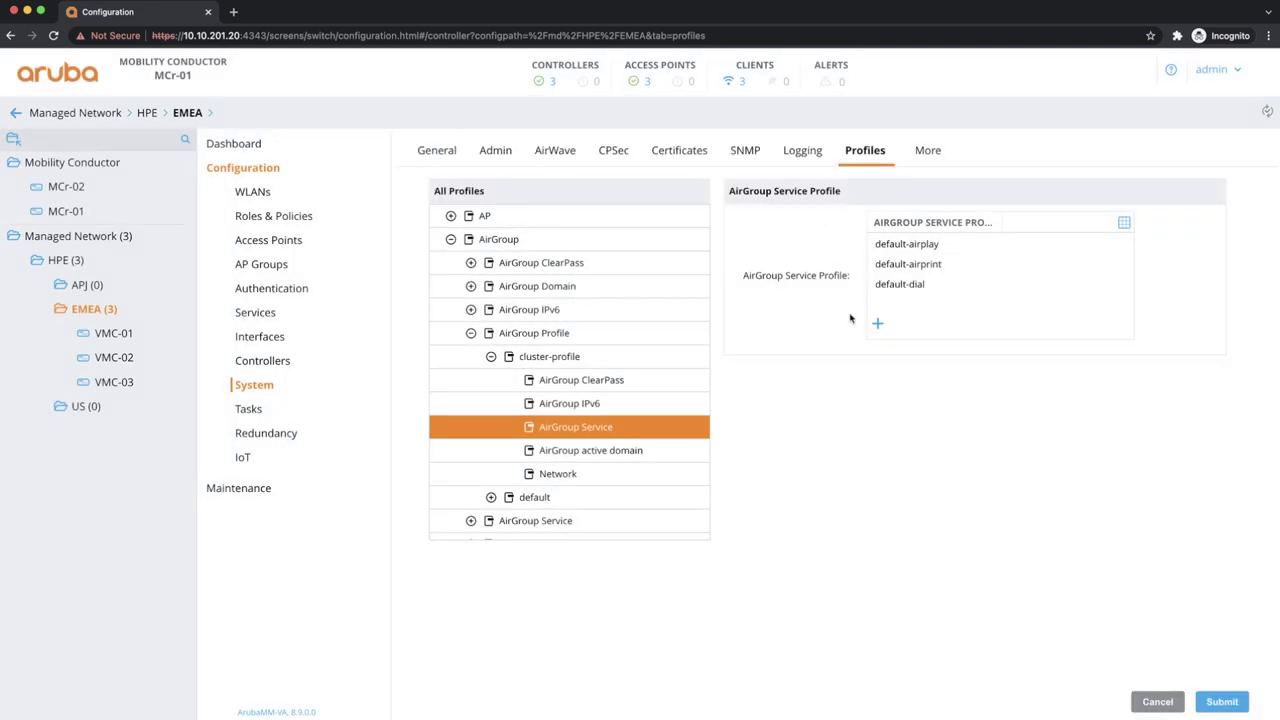
Add the default-dlna-media and default-dlna-print services to the AirGroup Service list of cluster-profile
{"action": "left_click", "coordinate": [878, 324]}
{"action": "left_click", "coordinate": [644, 155]}
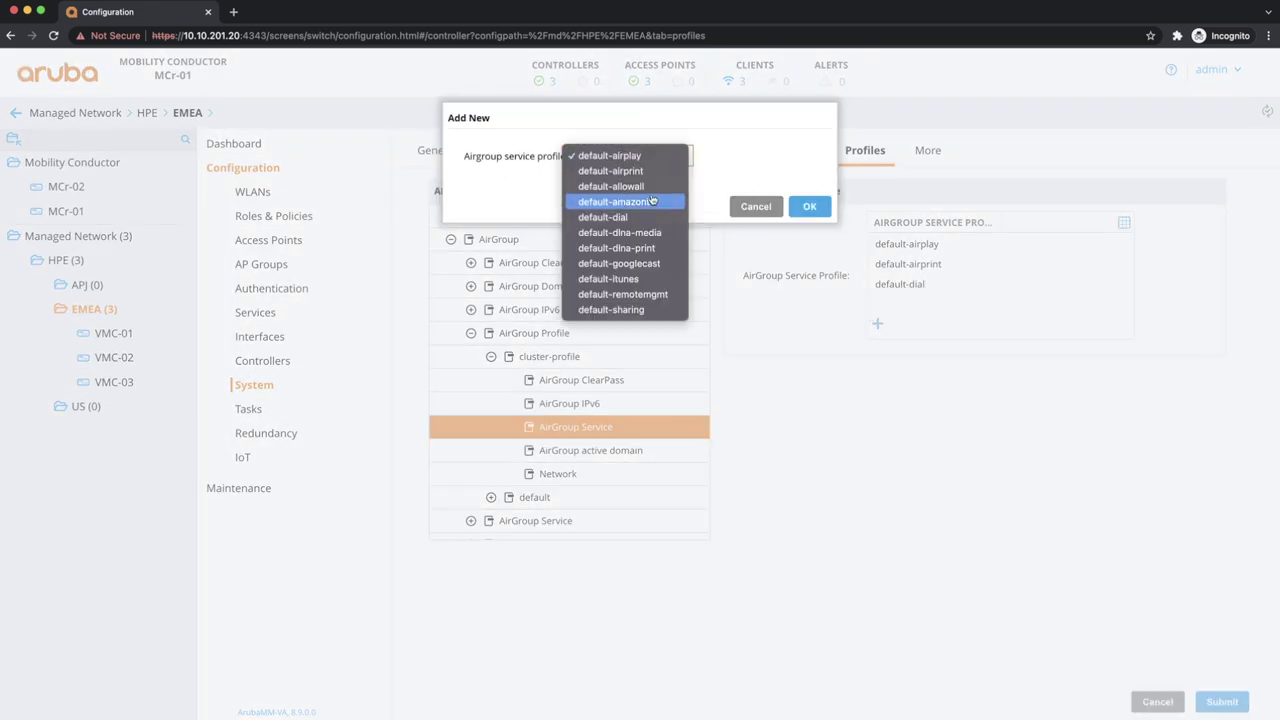
{"action": "left_click", "coordinate": [650, 231]}
{"action": "left_click", "coordinate": [810, 207]}
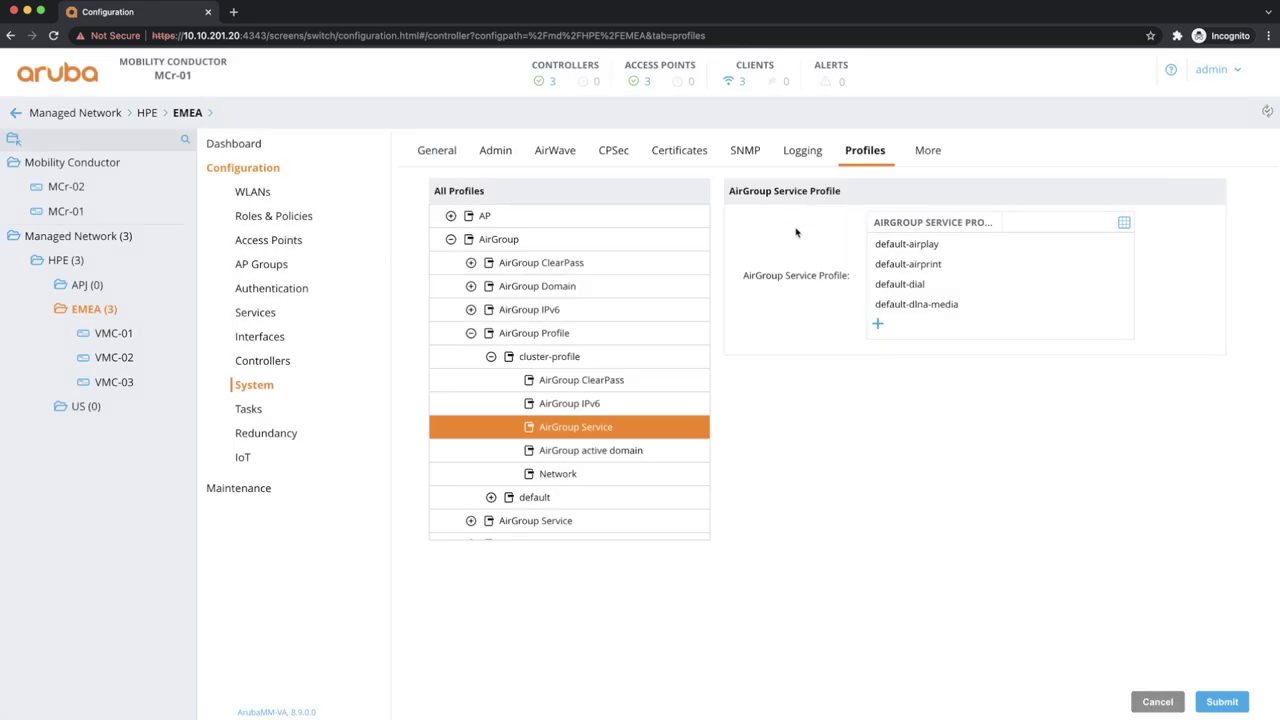
{"action": "left_click", "coordinate": [877, 324]}
{"action": "left_click", "coordinate": [640, 156]}
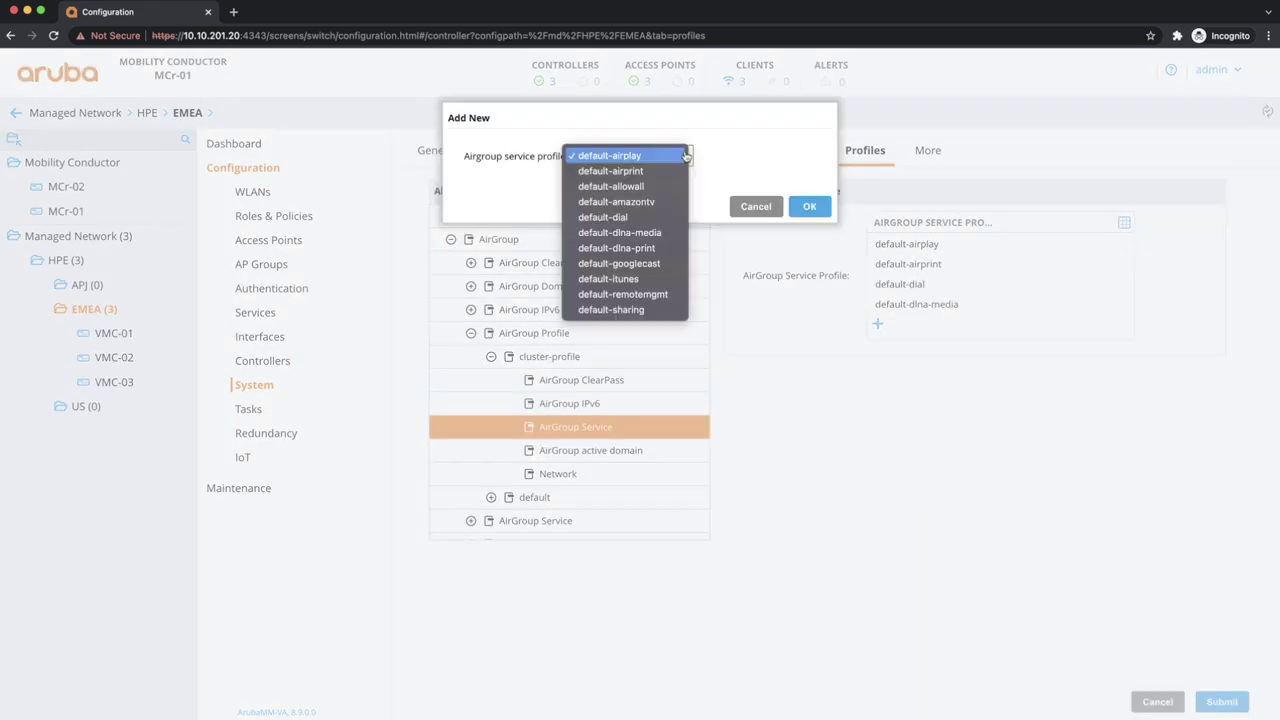
{"action": "left_click", "coordinate": [658, 246]}
{"action": "left_click", "coordinate": [810, 207]}
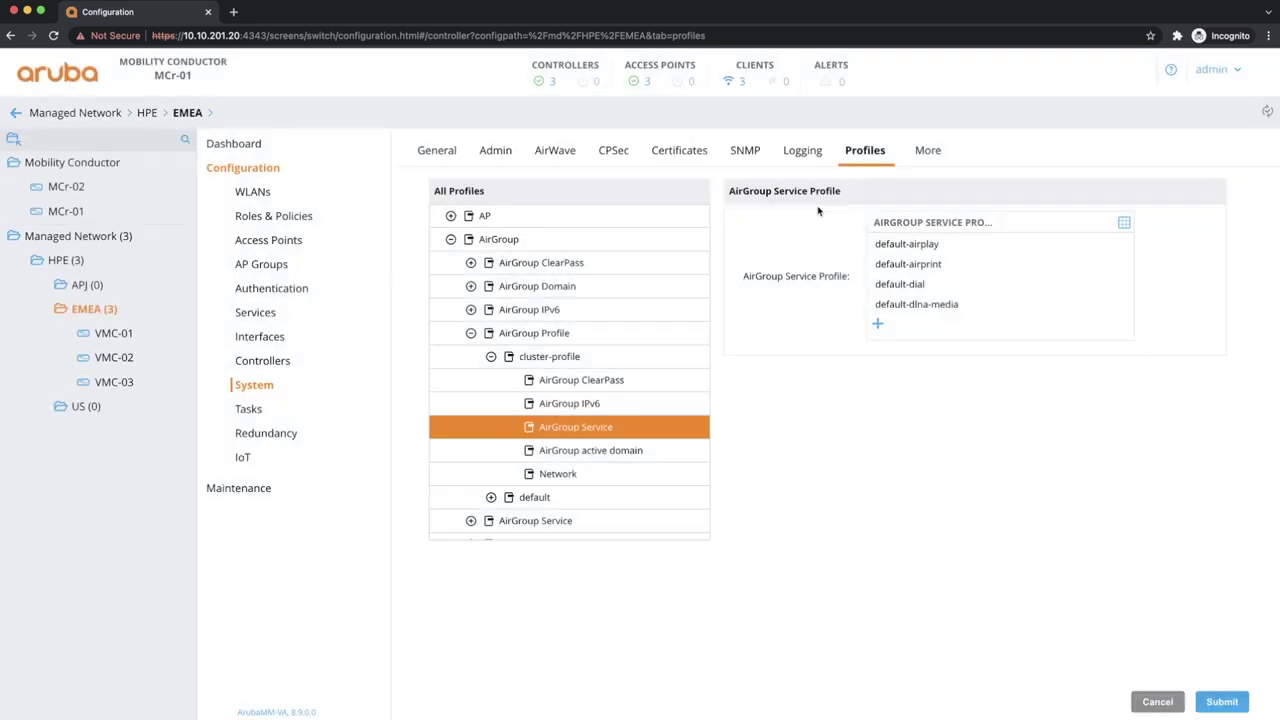
Add the default-remotemgmt and default-sharing services to cluster-profile and submit its service list
{"action": "left_click", "coordinate": [877, 324]}
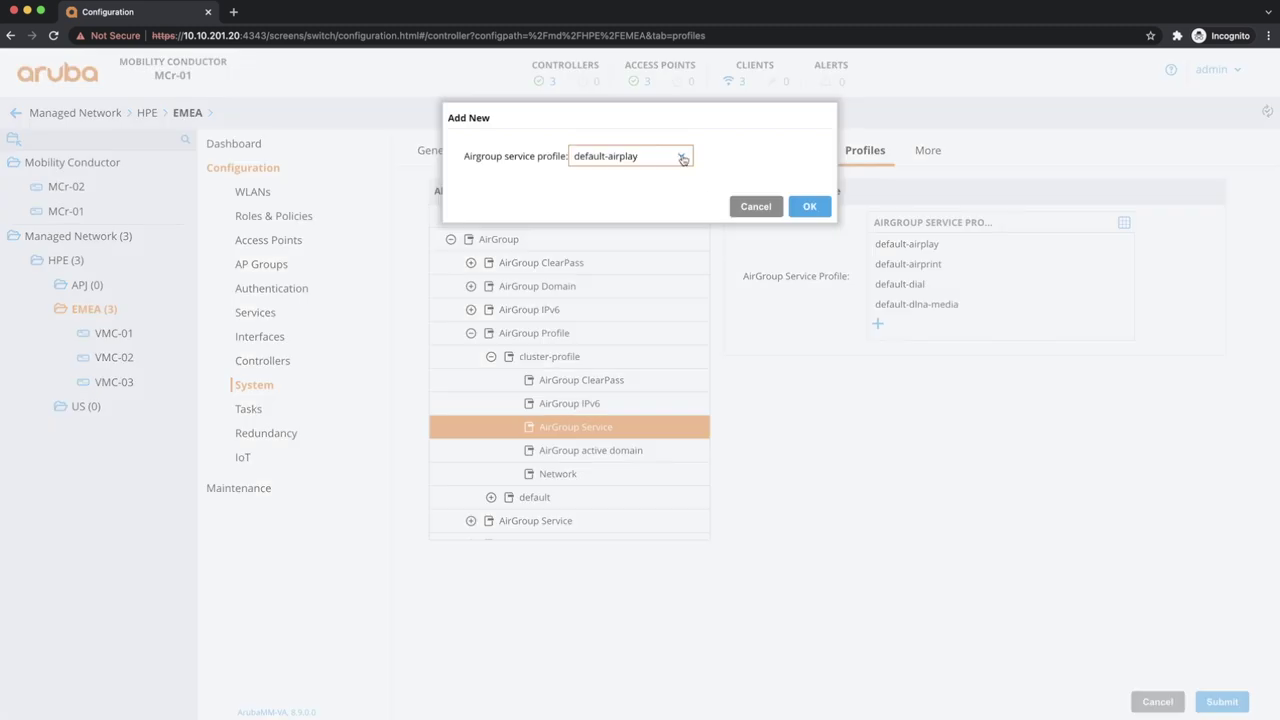
{"action": "left_click", "coordinate": [683, 157]}
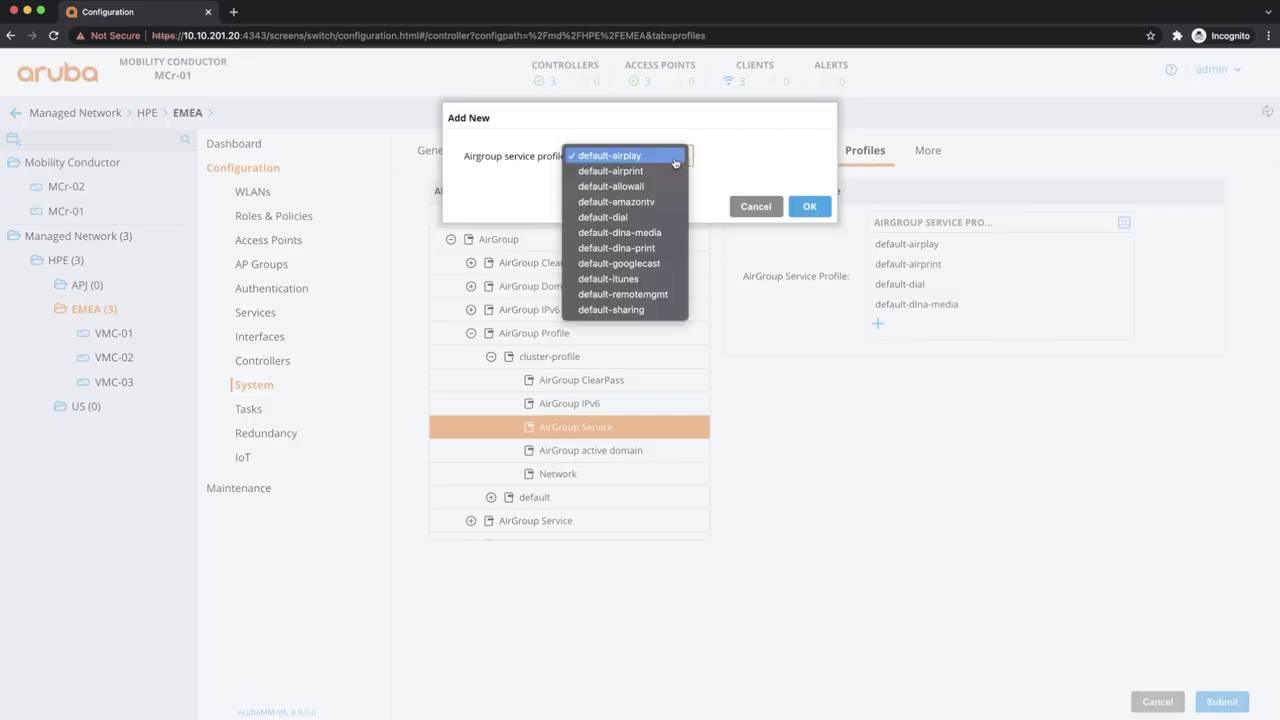
{"action": "left_click", "coordinate": [655, 294]}
{"action": "left_click", "coordinate": [816, 210]}
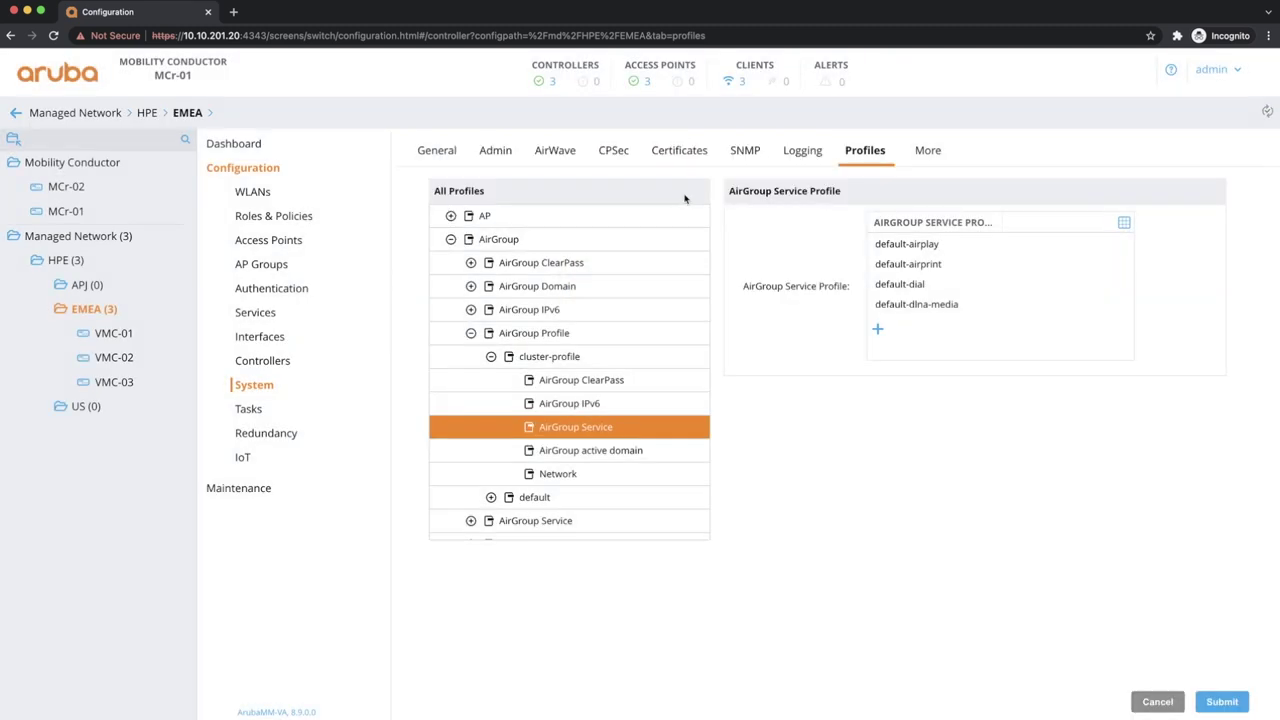
{"action": "left_click", "coordinate": [879, 328]}
{"action": "left_click", "coordinate": [683, 157]}
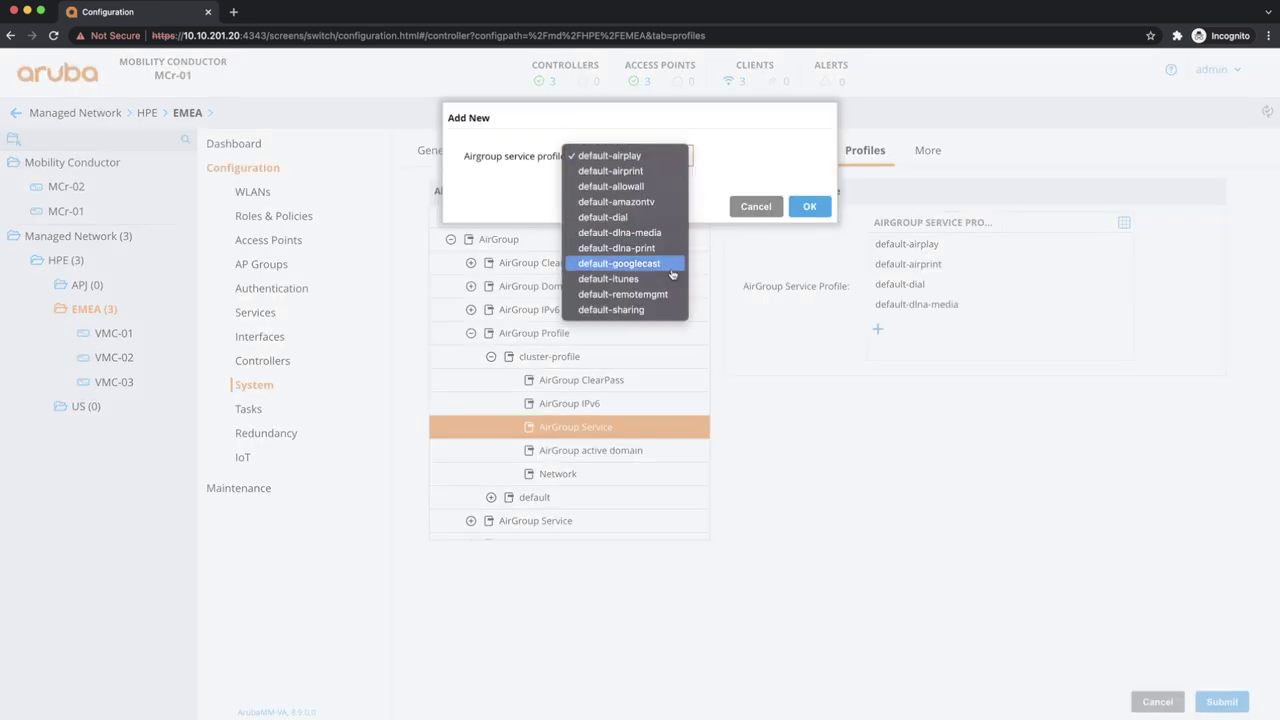
{"action": "left_click", "coordinate": [652, 312]}
{"action": "left_click", "coordinate": [811, 207]}
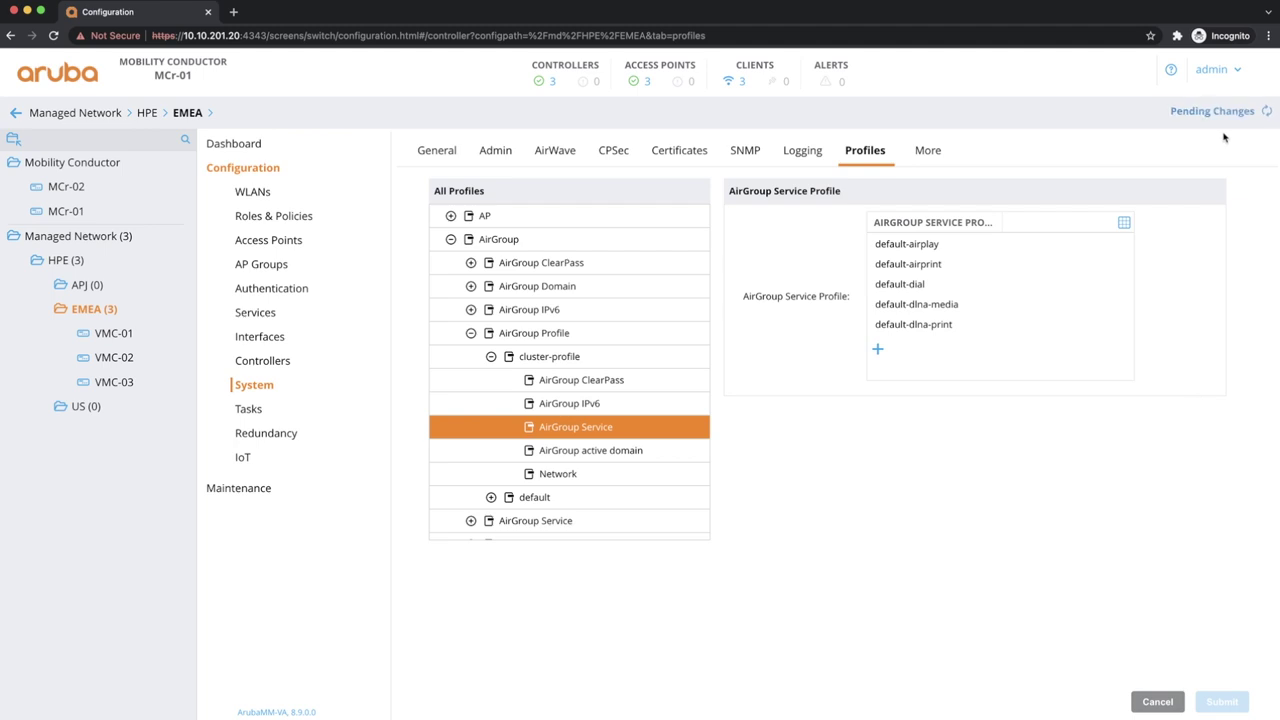
Deploy the pending service list changes to the EMEA controllers and close the deployment status
{"action": "left_click", "coordinate": [1226, 112]}
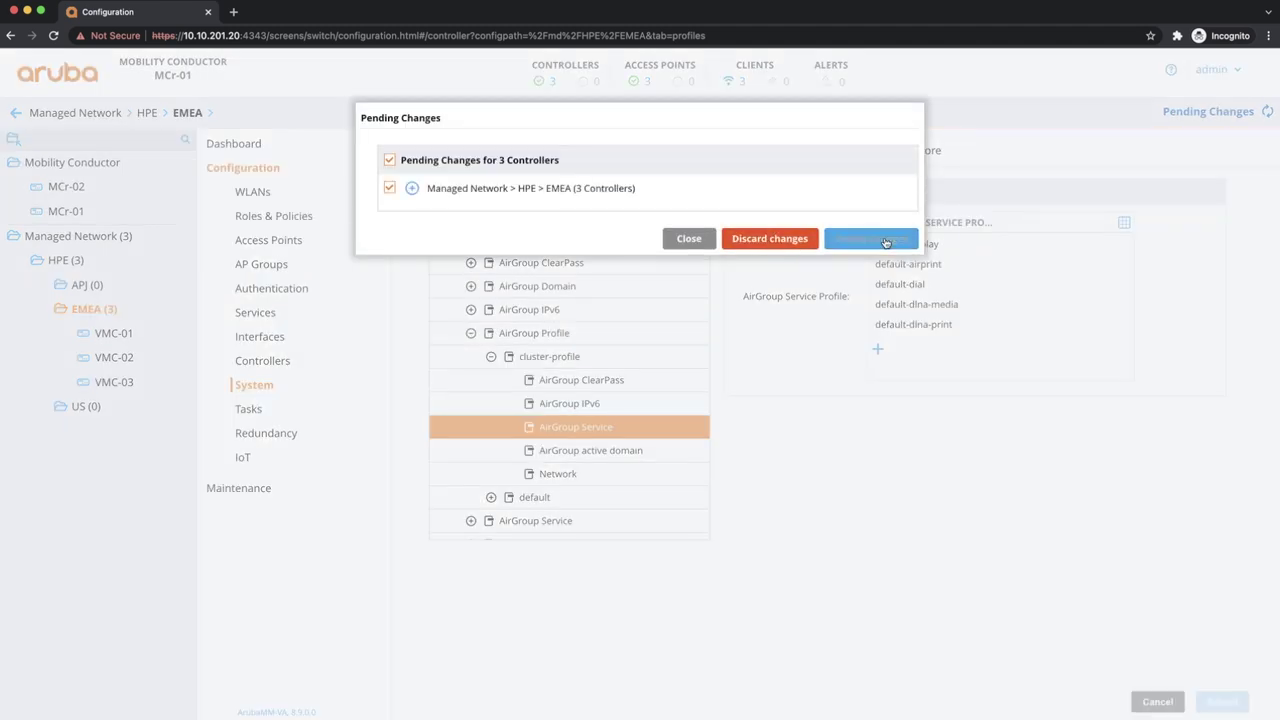
{"action": "left_click", "coordinate": [886, 240]}
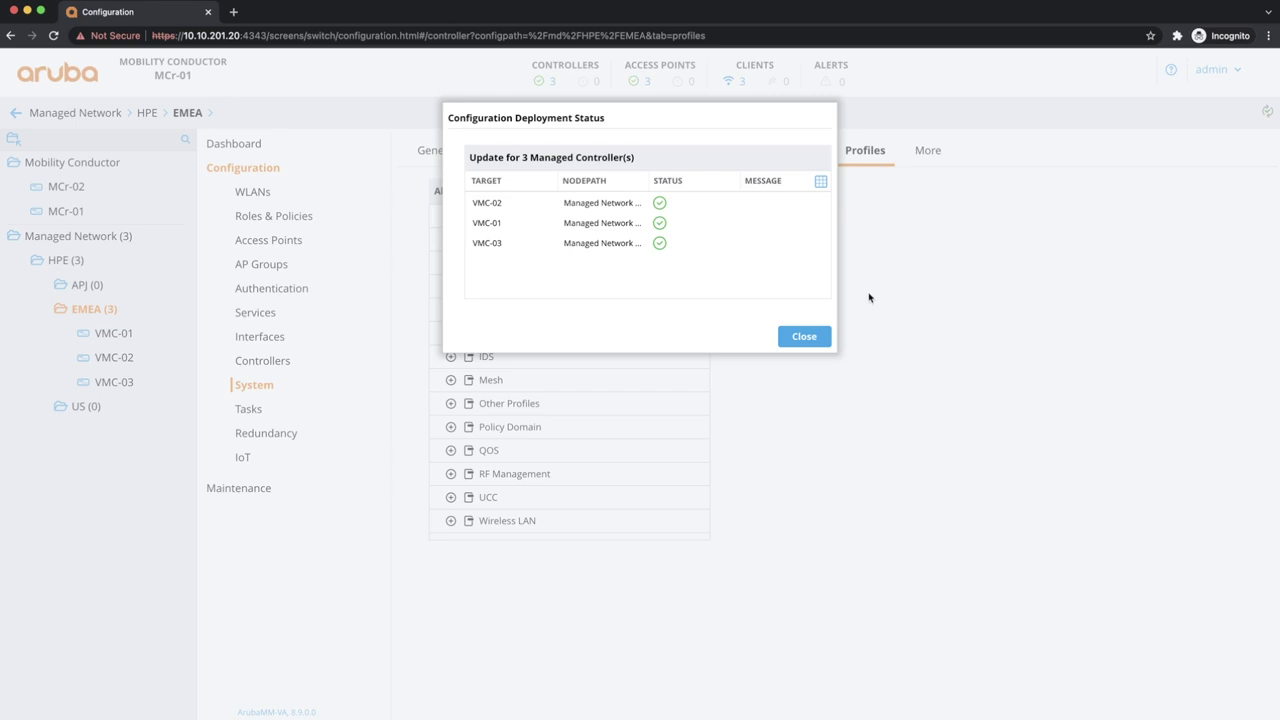
{"action": "left_click", "coordinate": [814, 341]}
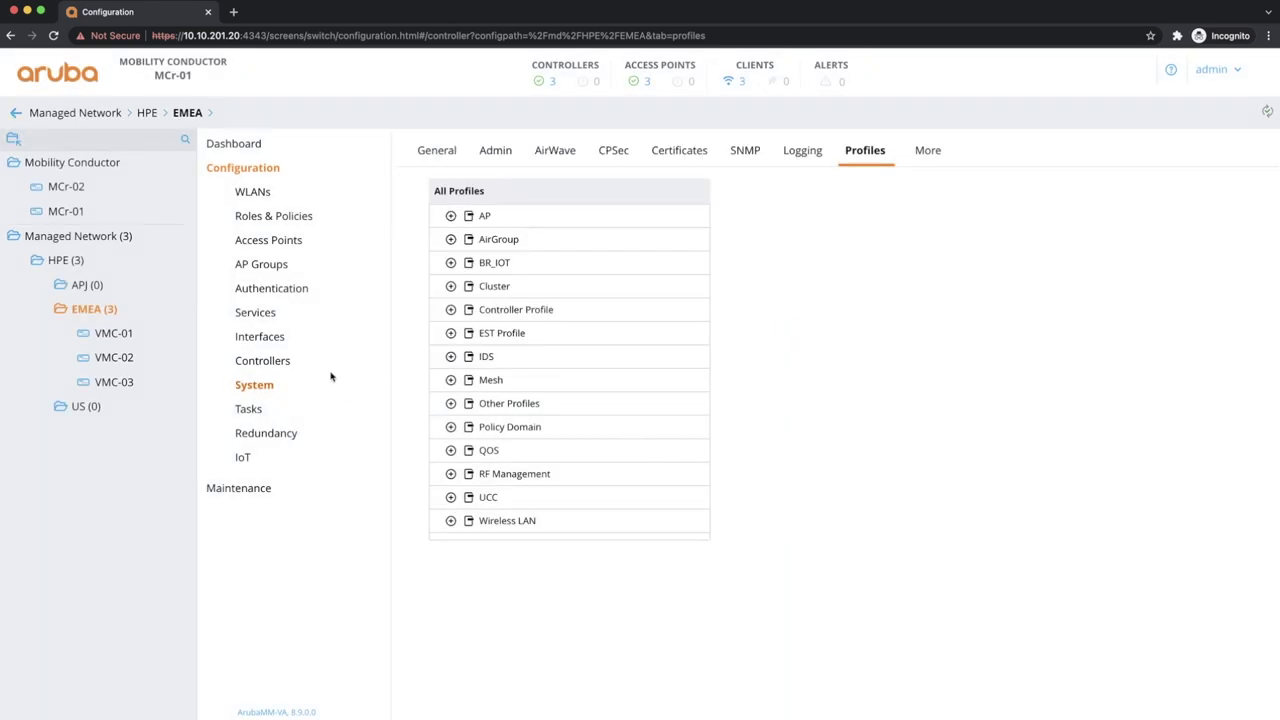
Enable the AirGroup service for EMEA in Distributed mode
{"action": "left_click", "coordinate": [256, 312]}
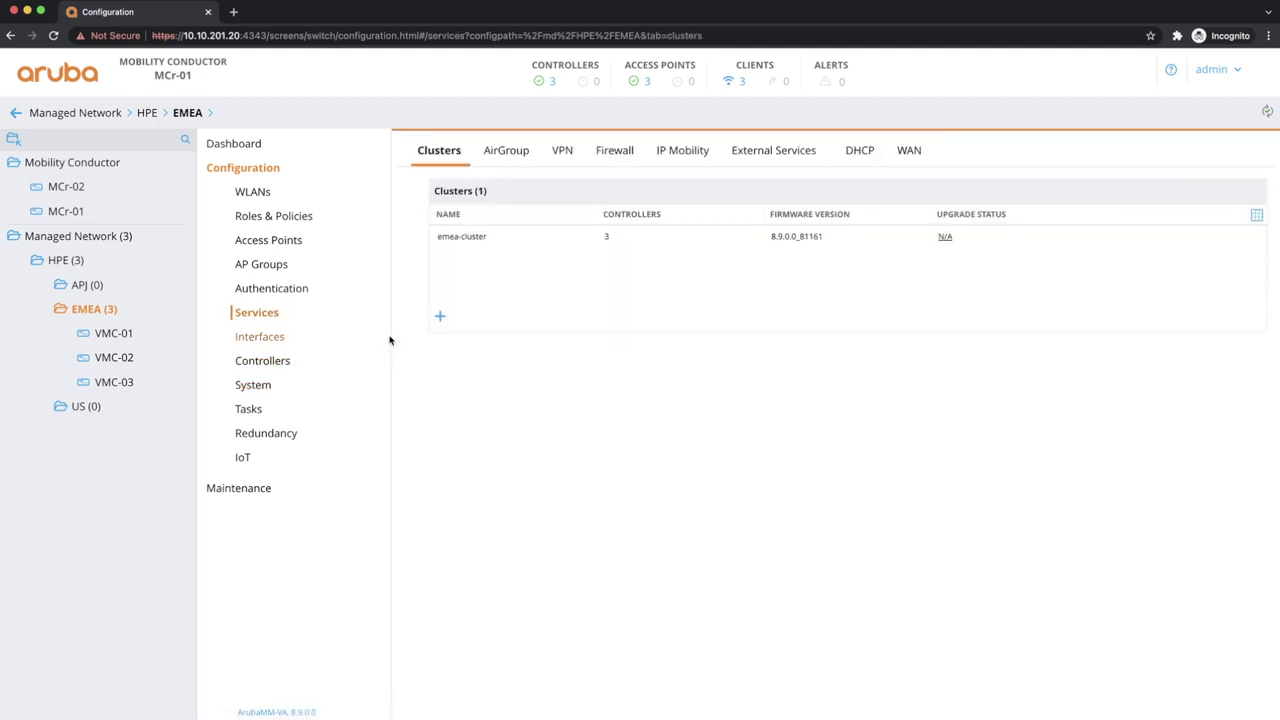
{"action": "left_click", "coordinate": [515, 150]}
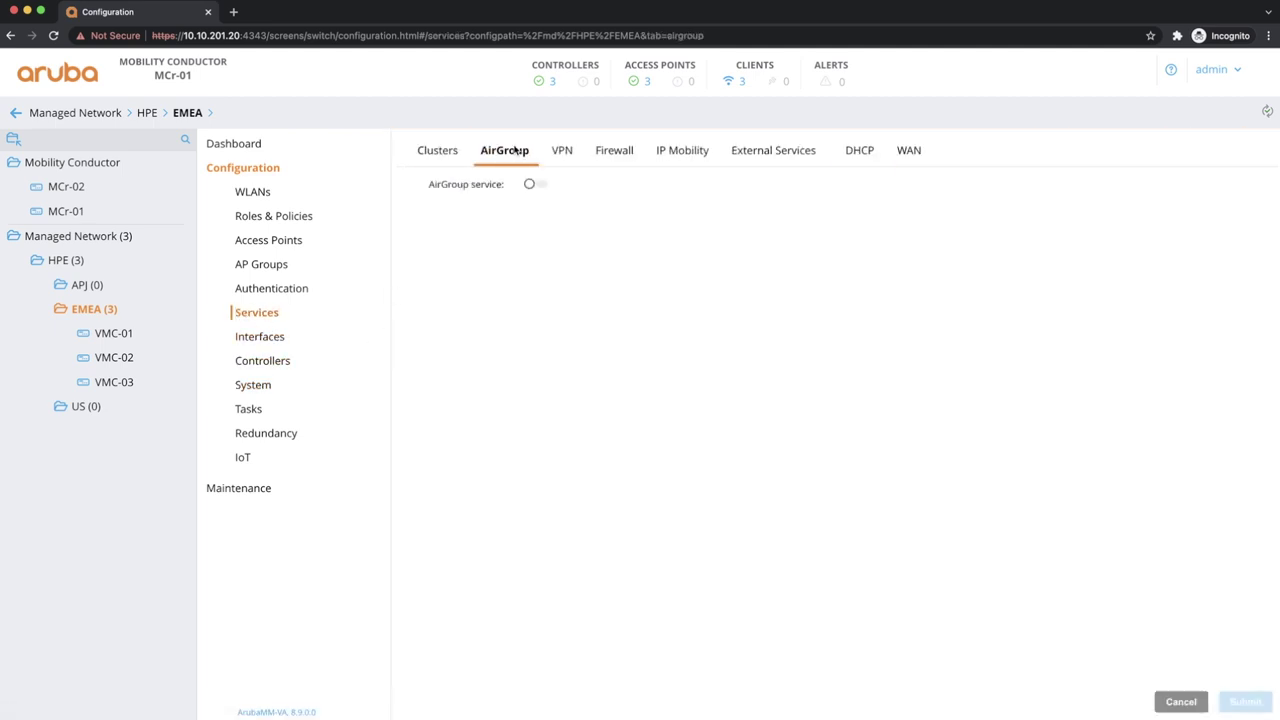
{"action": "left_click", "coordinate": [530, 184]}
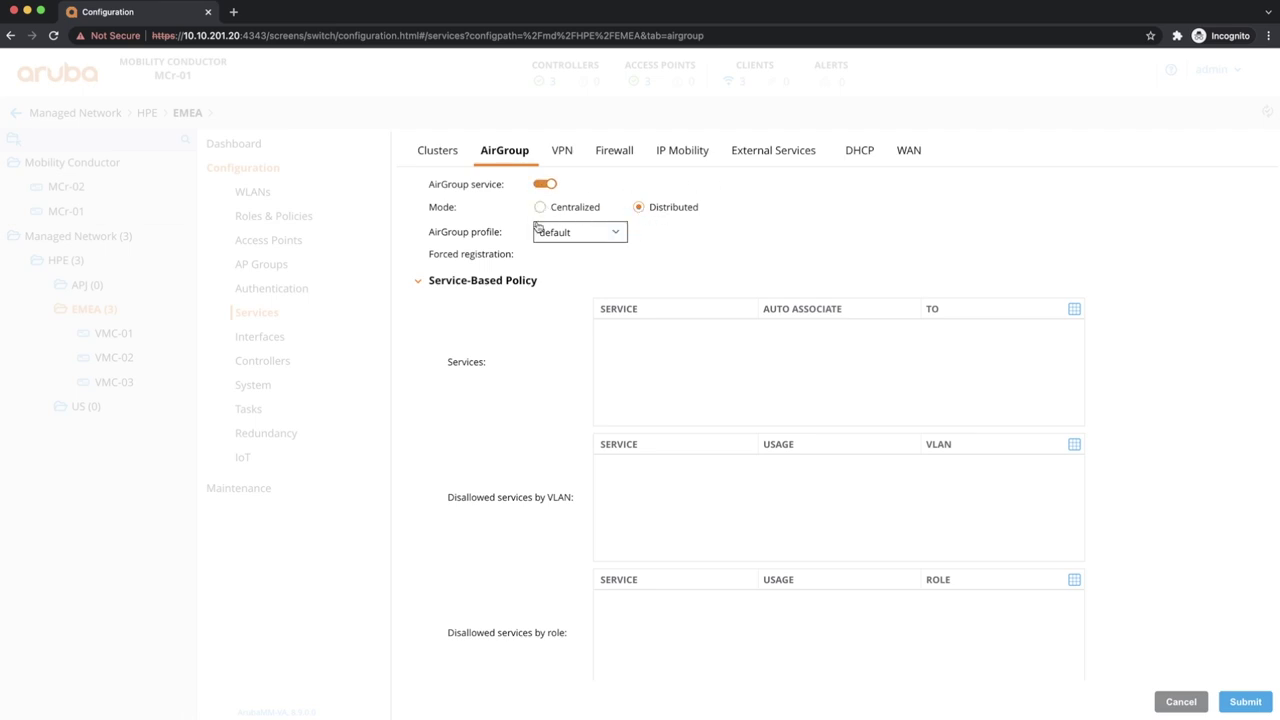
Assign cluster-profile as the AirGroup profile for EMEA and submit the AirGroup service settings
{"action": "left_click", "coordinate": [610, 232]}
{"action": "left_click", "coordinate": [602, 248]}
{"action": "scroll", "coordinate": [534, 366], "scroll_direction": "down", "scroll_amount": 3}
{"action": "scroll", "coordinate": [534, 369], "scroll_direction": "down", "scroll_amount": 1}
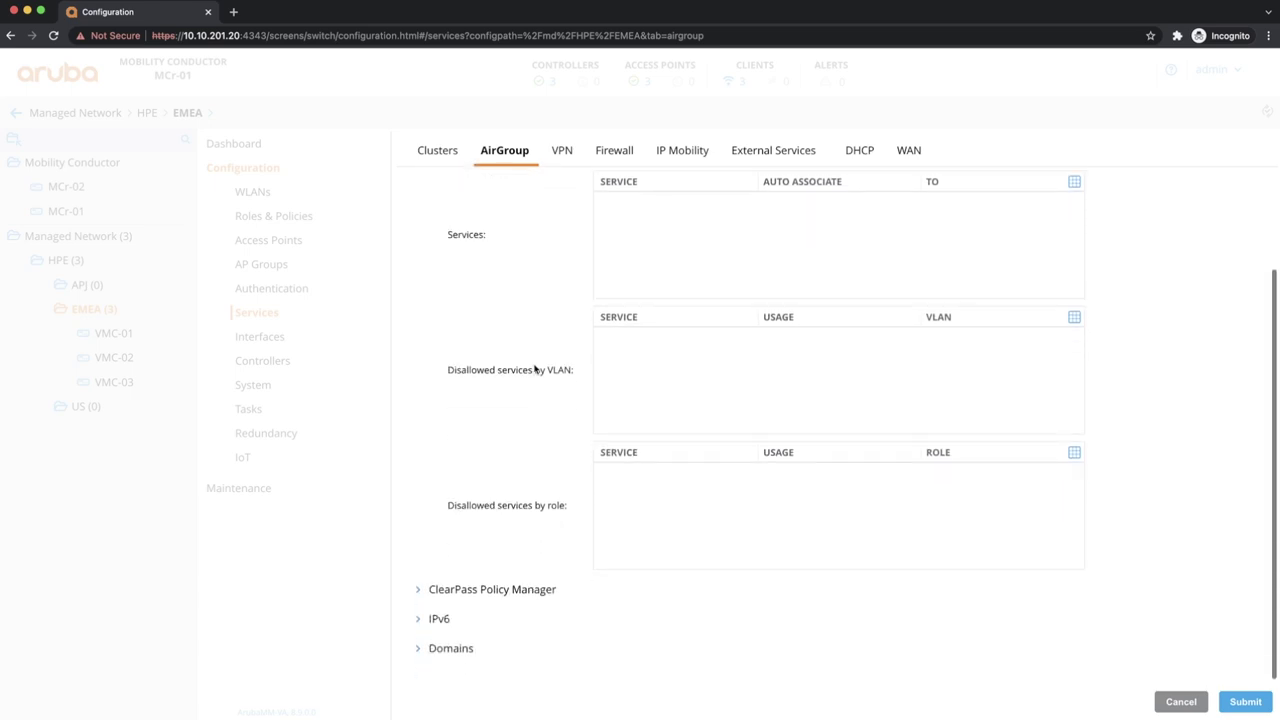
{"action": "left_click", "coordinate": [1242, 701]}
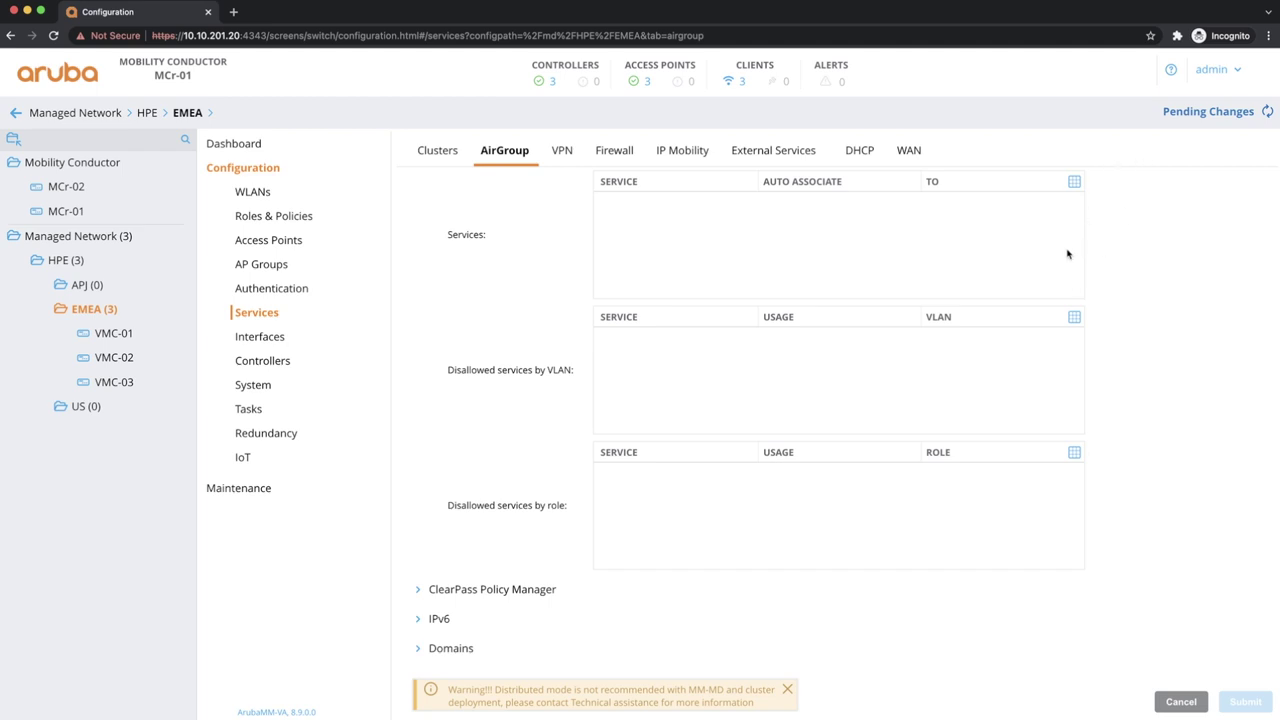
Switch EMEA's AirGroup mode to Centralized and submit the change
{"action": "scroll", "coordinate": [1019, 279], "scroll_direction": "up", "scroll_amount": 3}
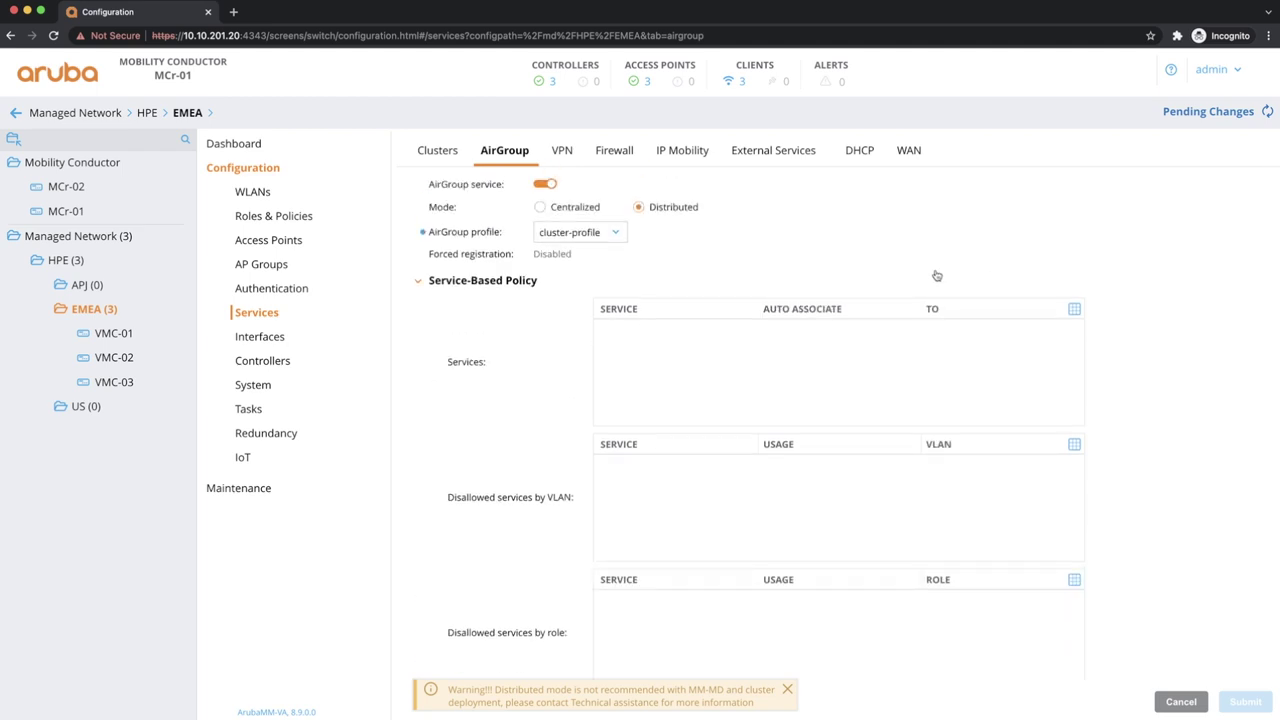
{"action": "left_click", "coordinate": [540, 208]}
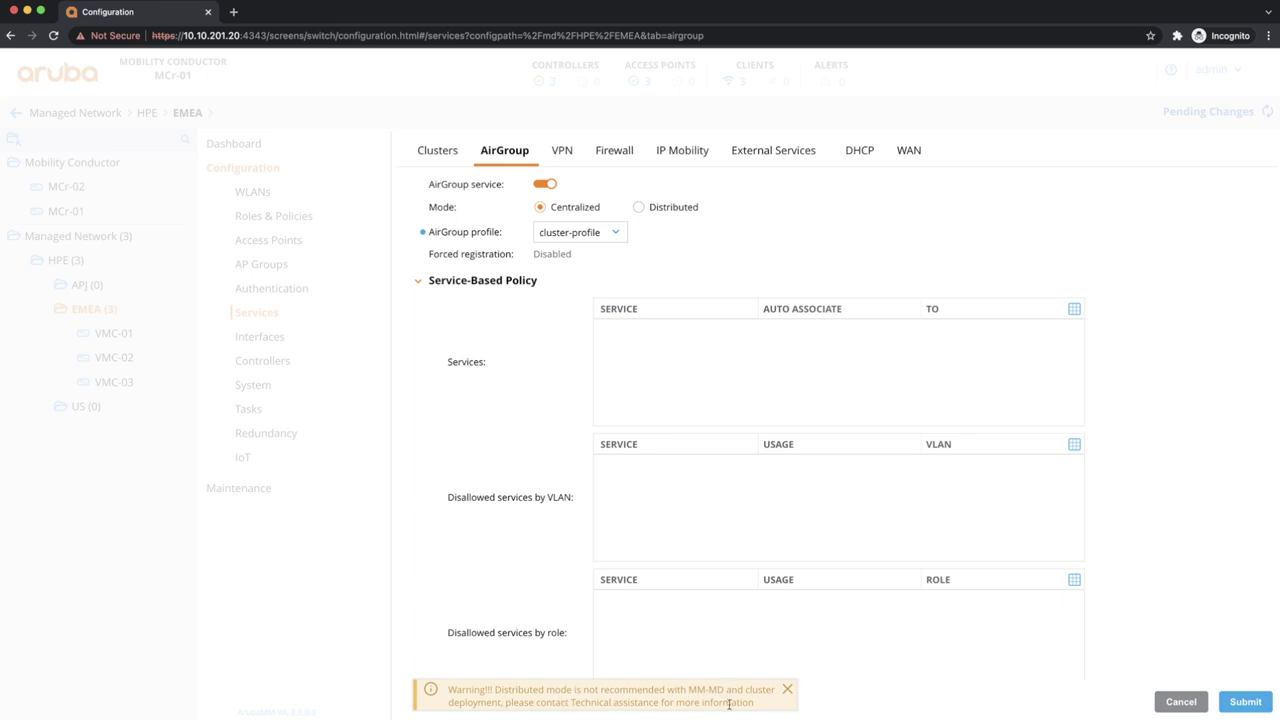
{"action": "left_click", "coordinate": [1246, 704]}
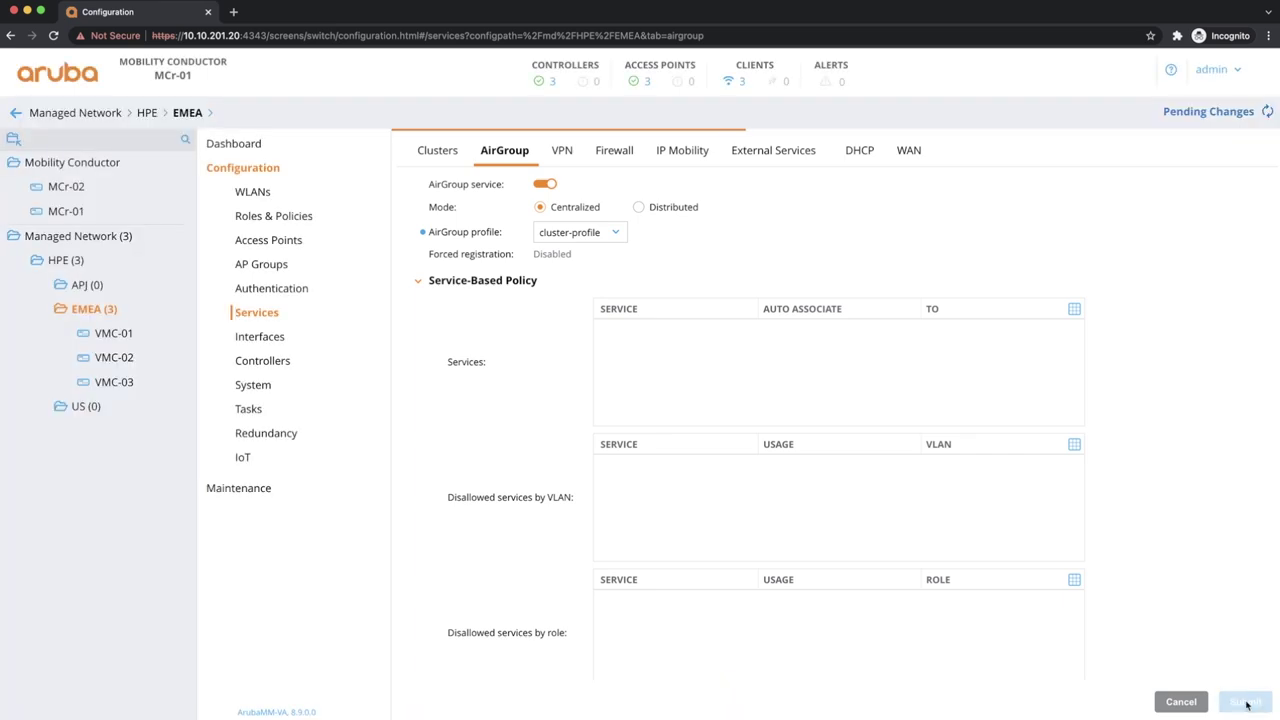
Deploy the pending AirGroup mode change to the EMEA controllers and close the deployment status
{"action": "left_click", "coordinate": [1207, 115]}
{"action": "left_click", "coordinate": [873, 243]}
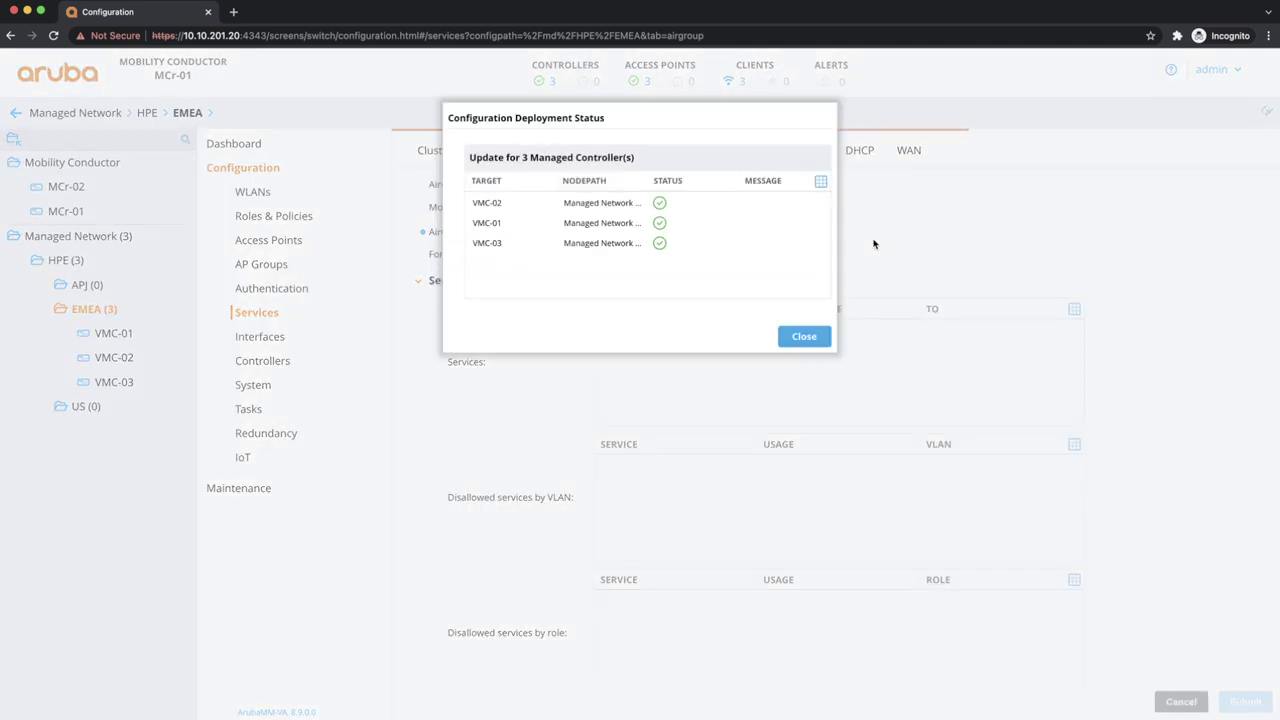
{"action": "left_click", "coordinate": [799, 342]}
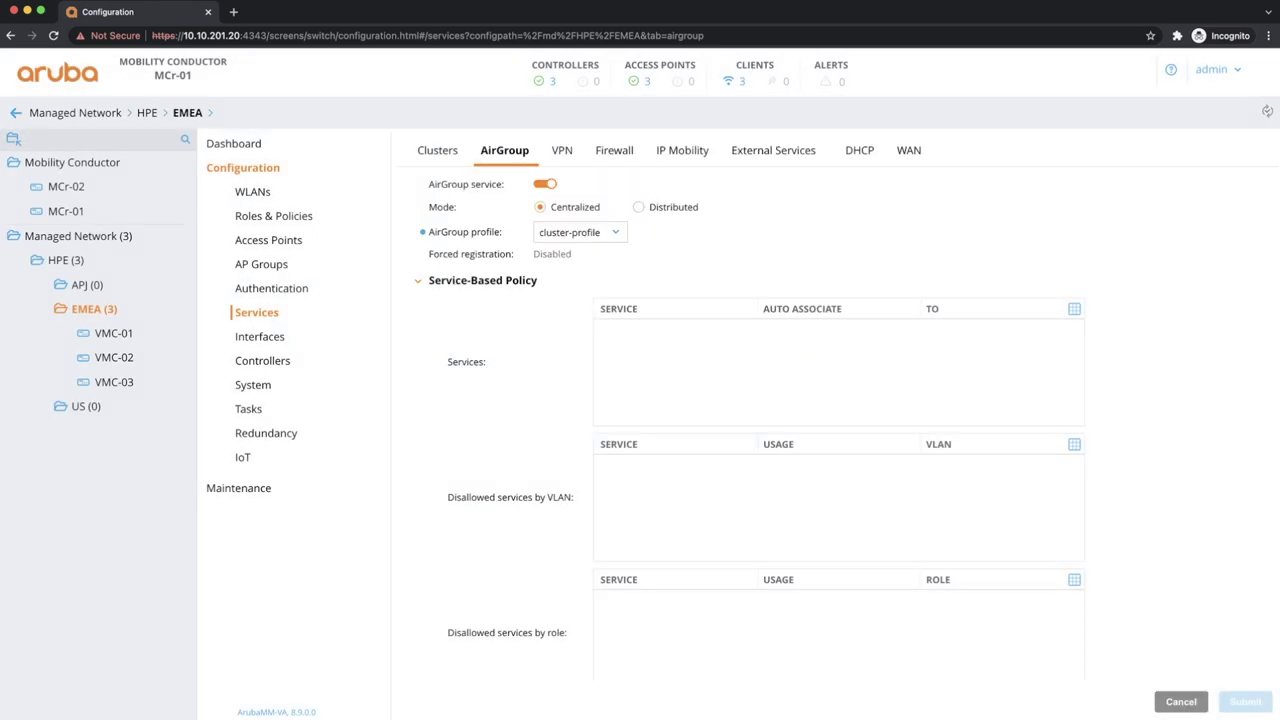
Open the AirGroup servers list from EMEA's services dashboard, turn off column width autofit and restore the column defaults
{"action": "left_click", "coordinate": [233, 145]}
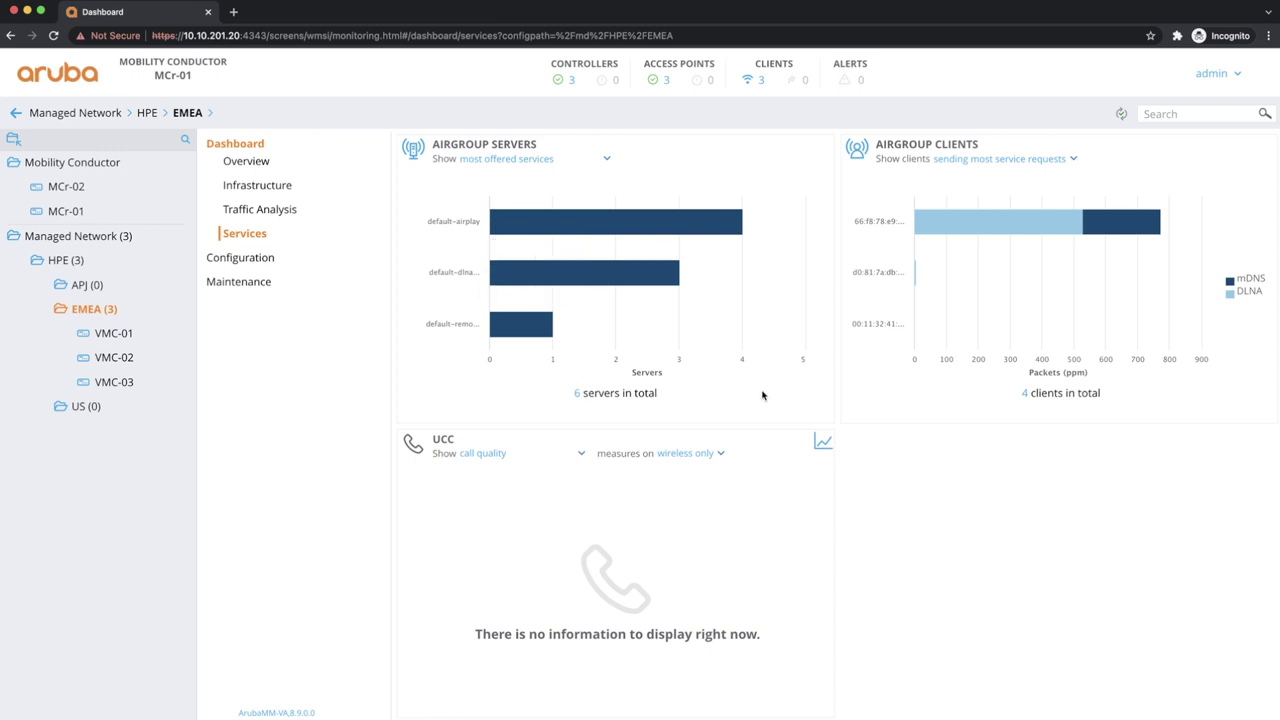
{"action": "left_click", "coordinate": [577, 394]}
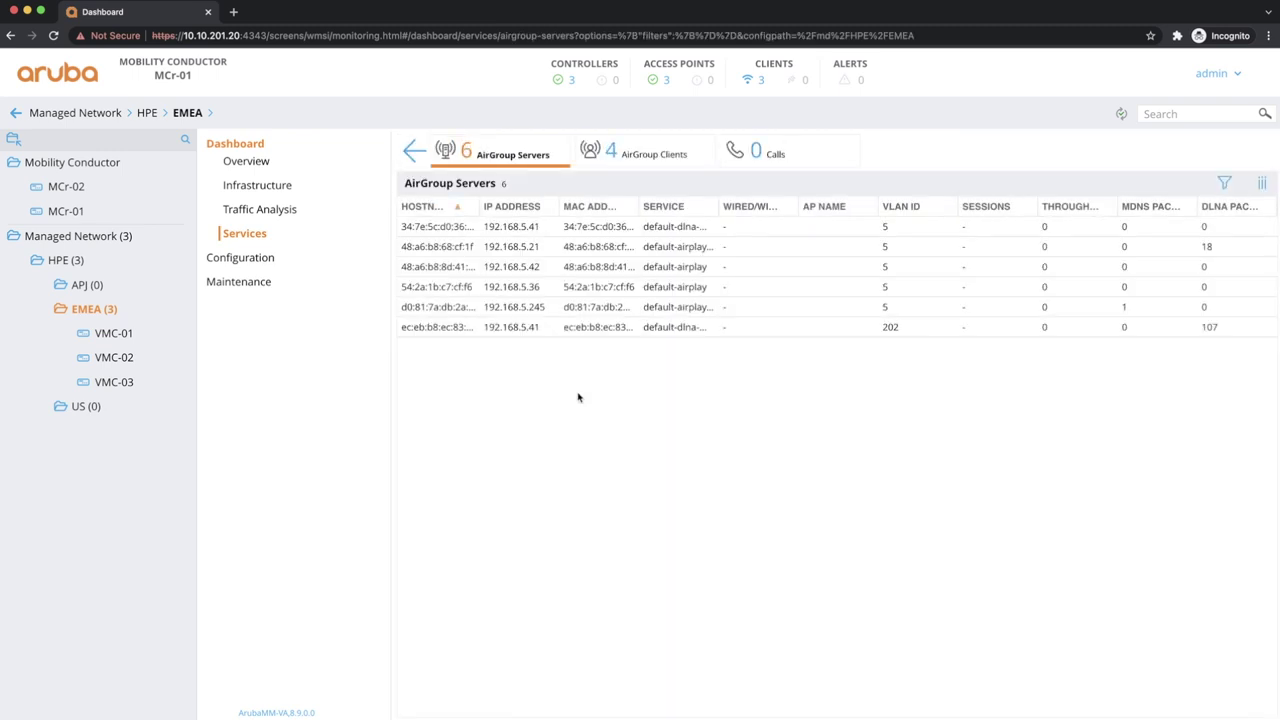
{"action": "left_click", "coordinate": [1259, 183]}
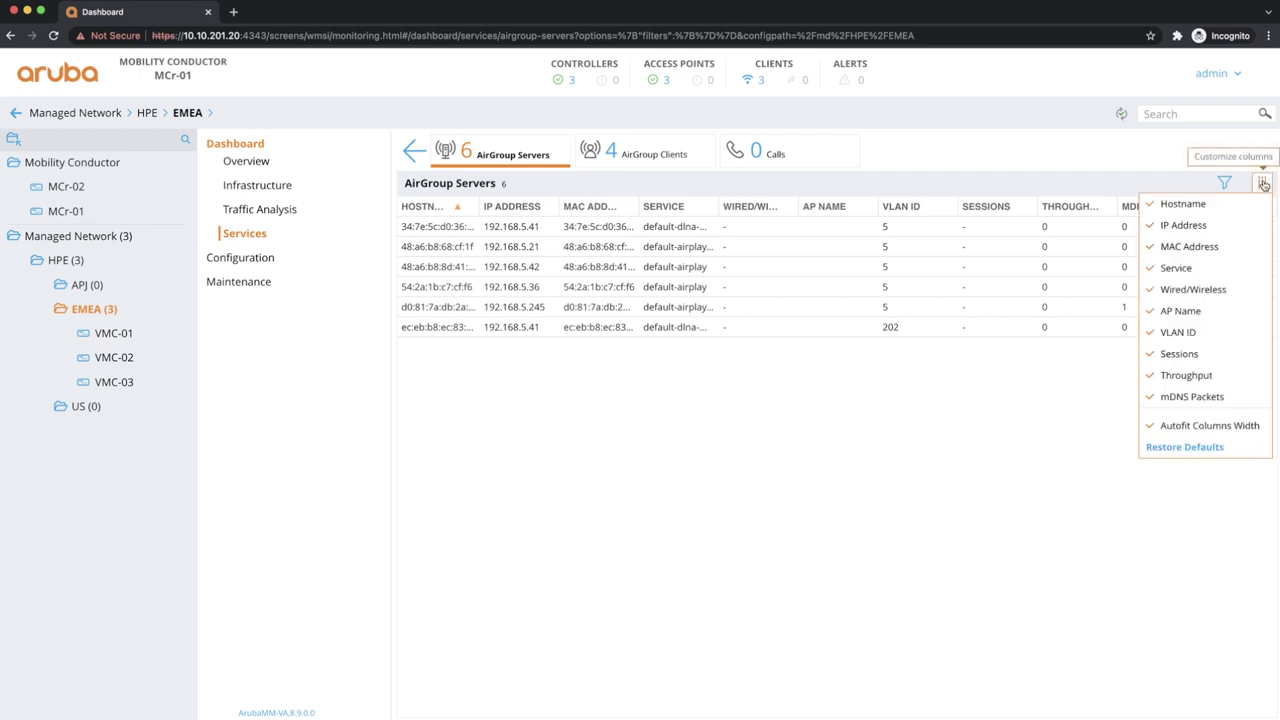
{"action": "left_click", "coordinate": [1201, 432]}
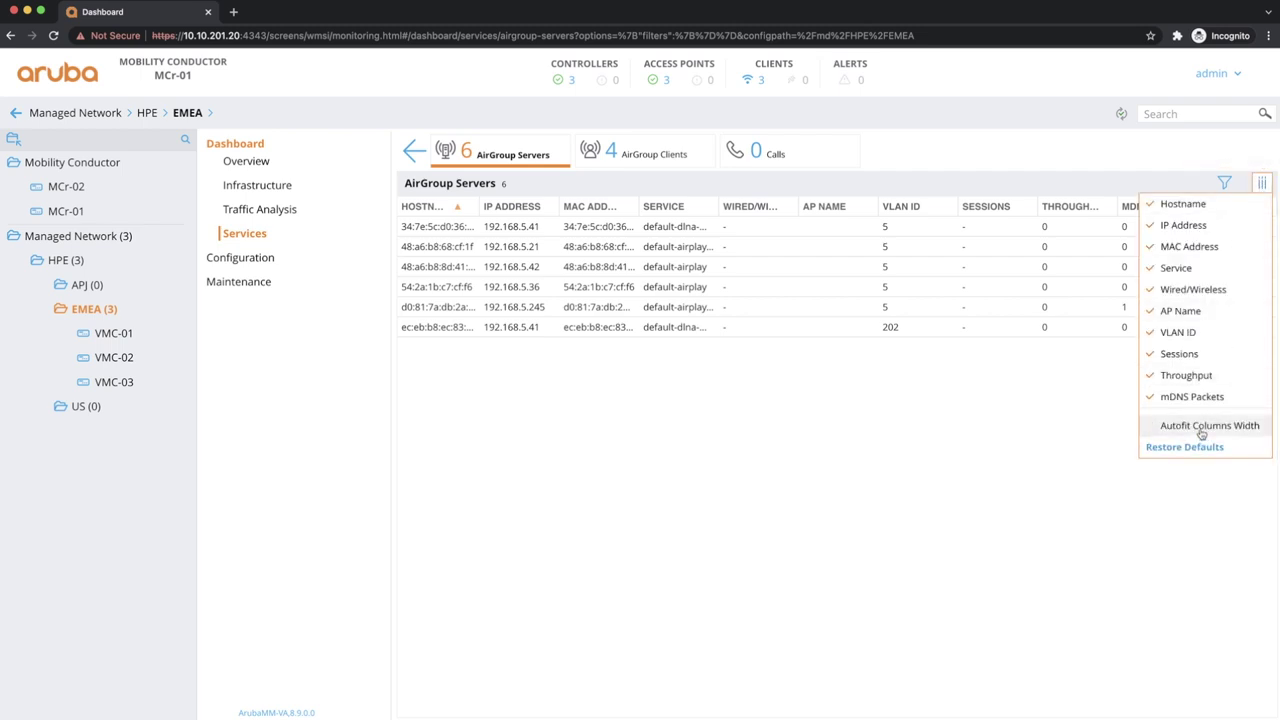
{"action": "left_click", "coordinate": [1199, 449]}
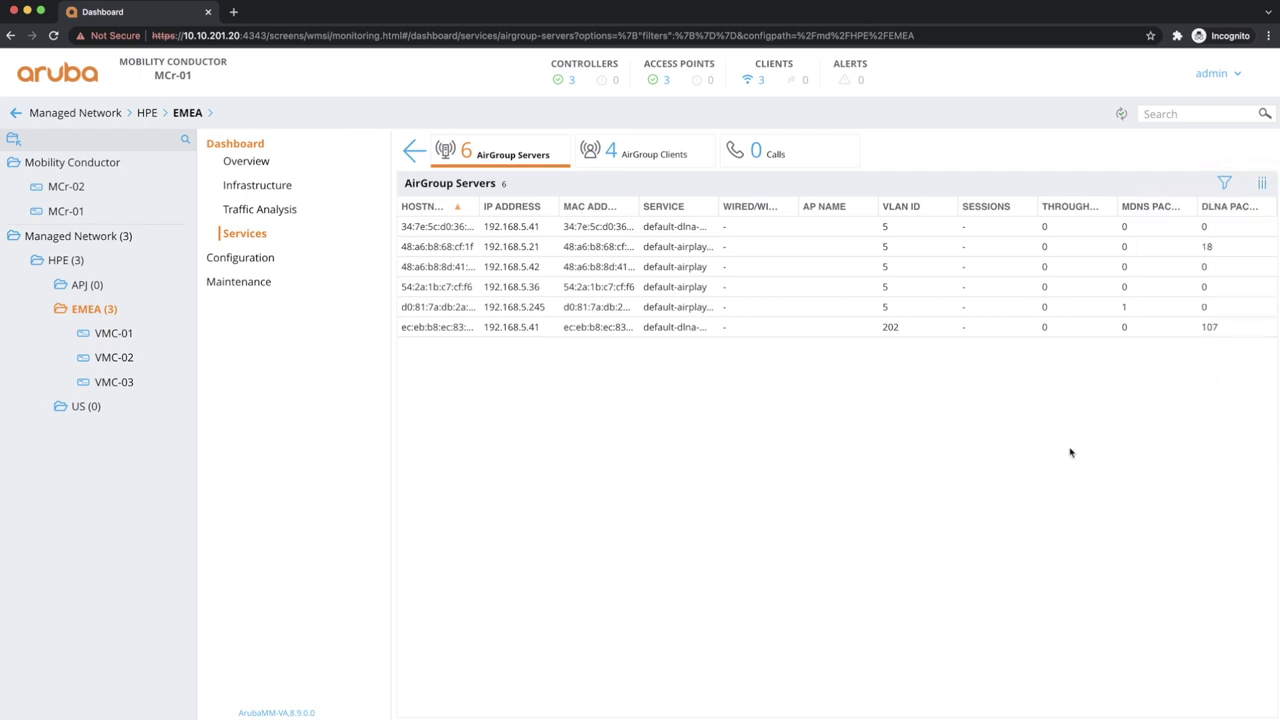
Widen the Hostname and Service columns to read the AirGroup servers, and open the AirGroup clients list
{"action": "left_click_drag", "start_coordinate": [482, 196], "coordinate": [522, 197]}
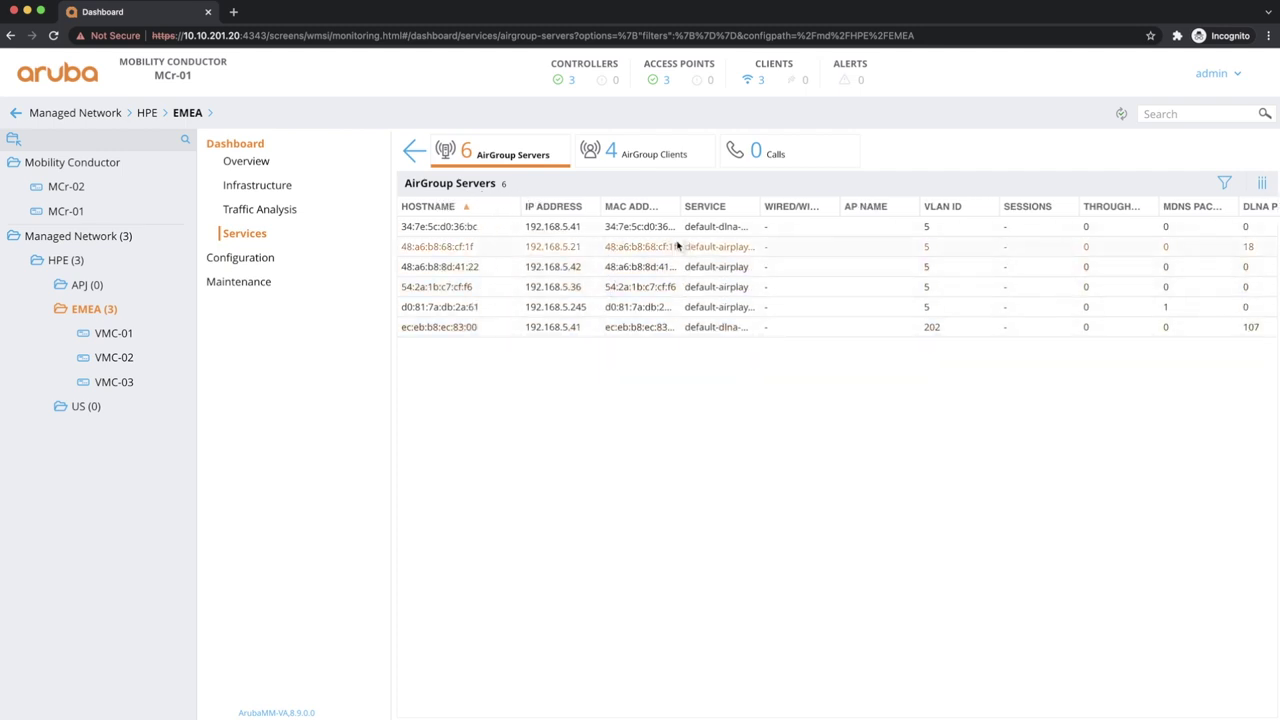
{"action": "left_click_drag", "start_coordinate": [763, 200], "coordinate": [788, 201]}
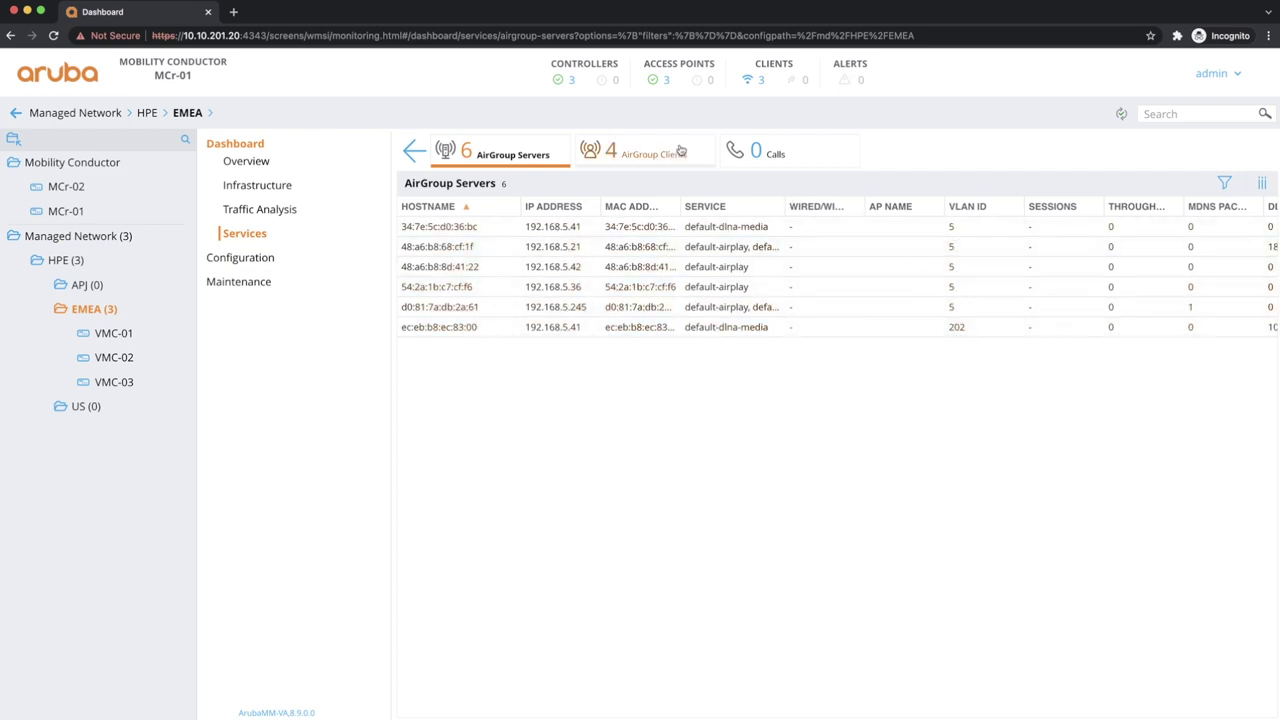
{"action": "left_click", "coordinate": [643, 154]}
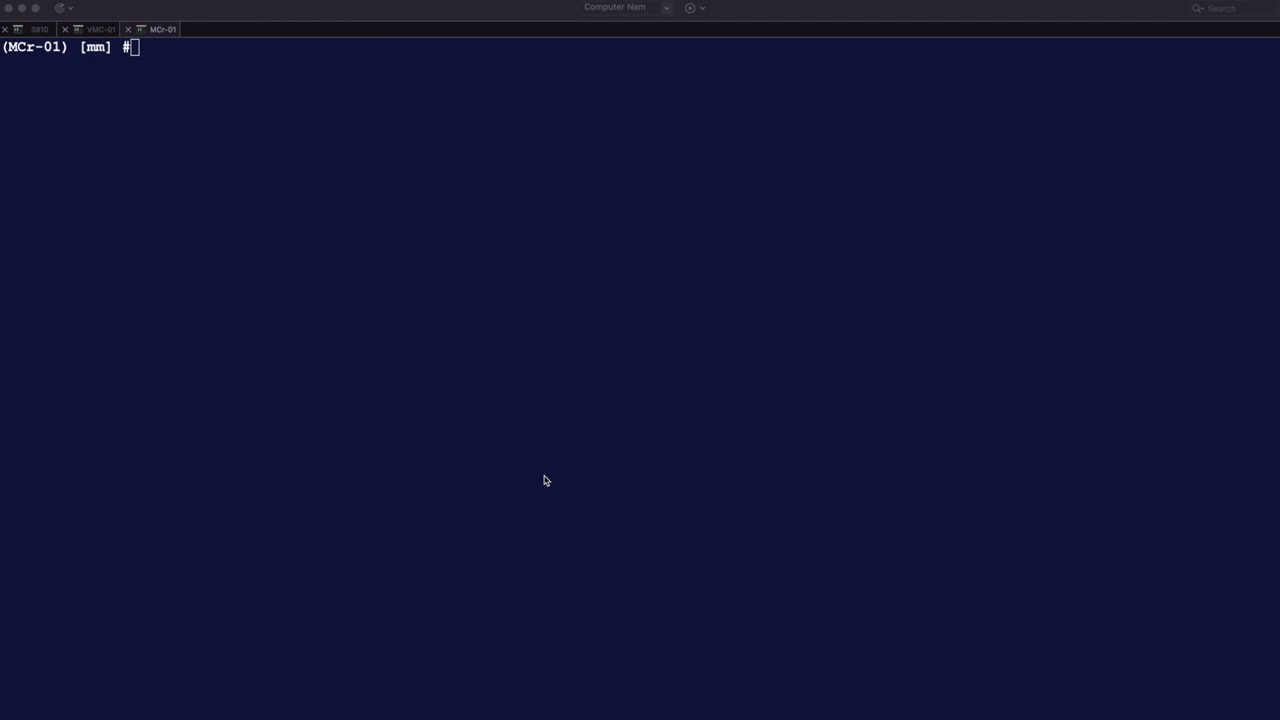
In the MCr-01 terminal session, change to the /md/HPE/EMEA node, printing the current path before and after
{"action": "type", "text": "pwd"}
{"action": "key", "text": "Return"}
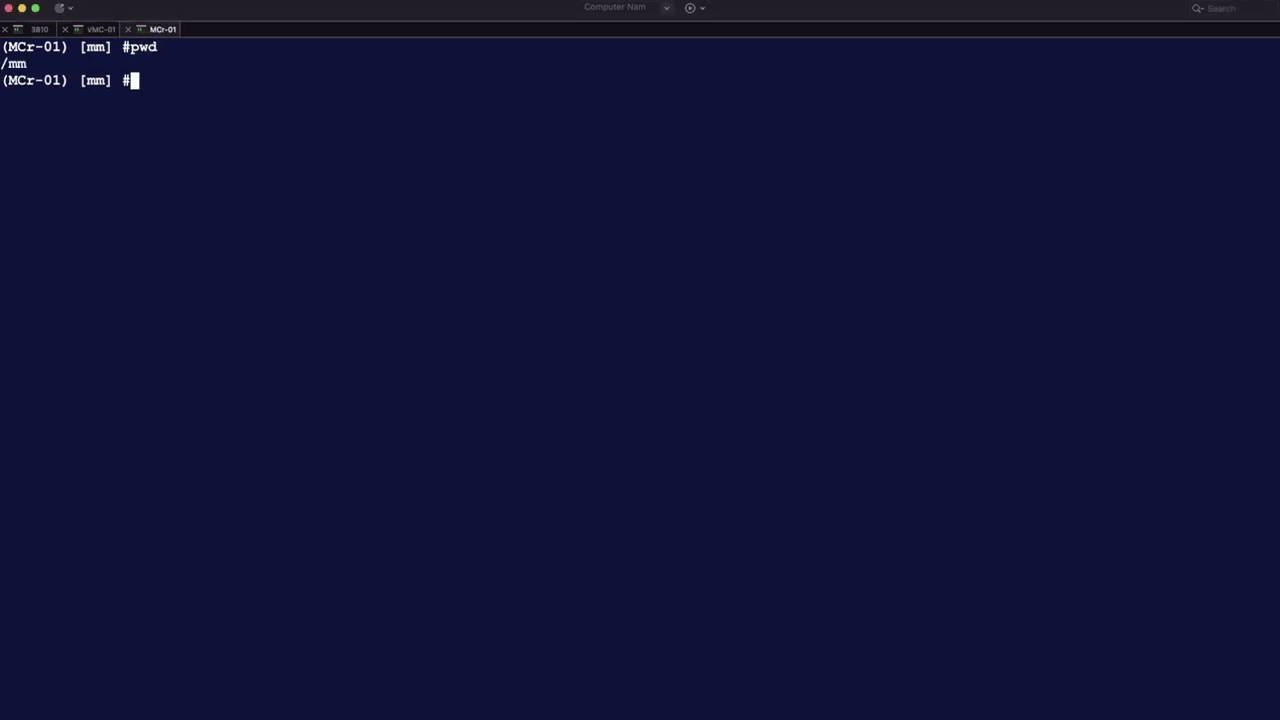
{"action": "type", "text": "cd /md/hpE/emEA"}
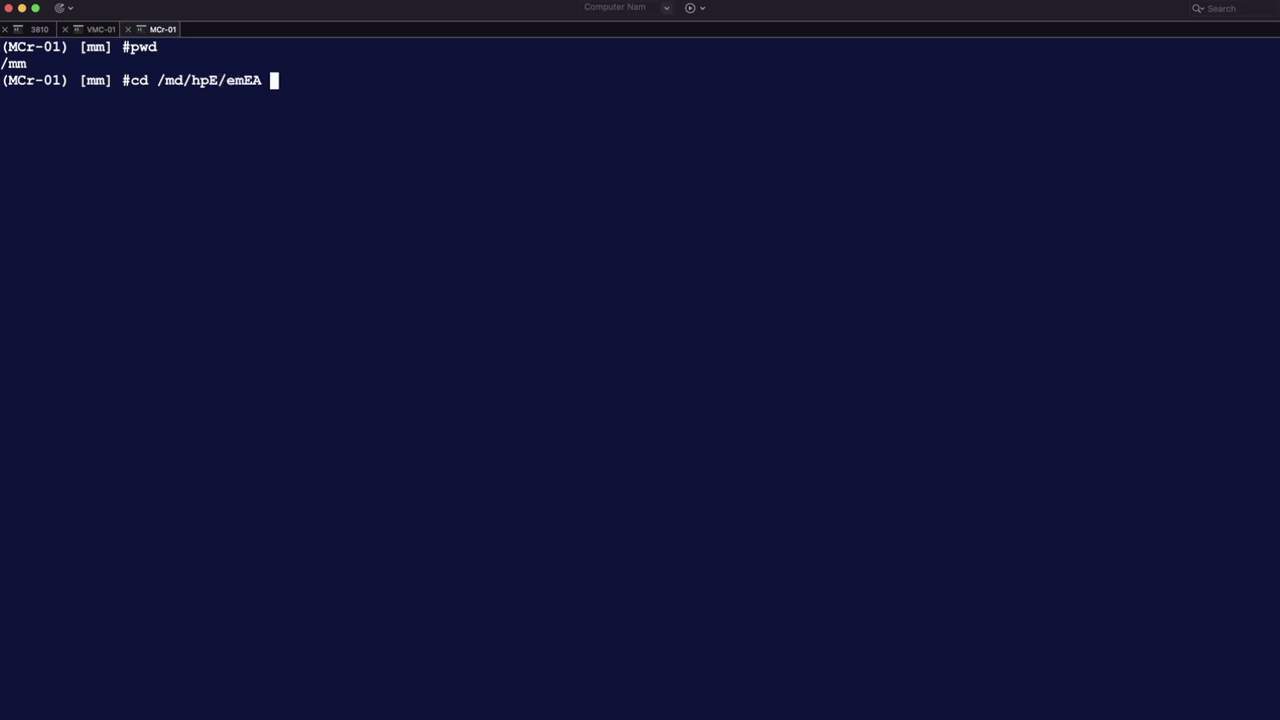
{"action": "key", "text": "Return"}
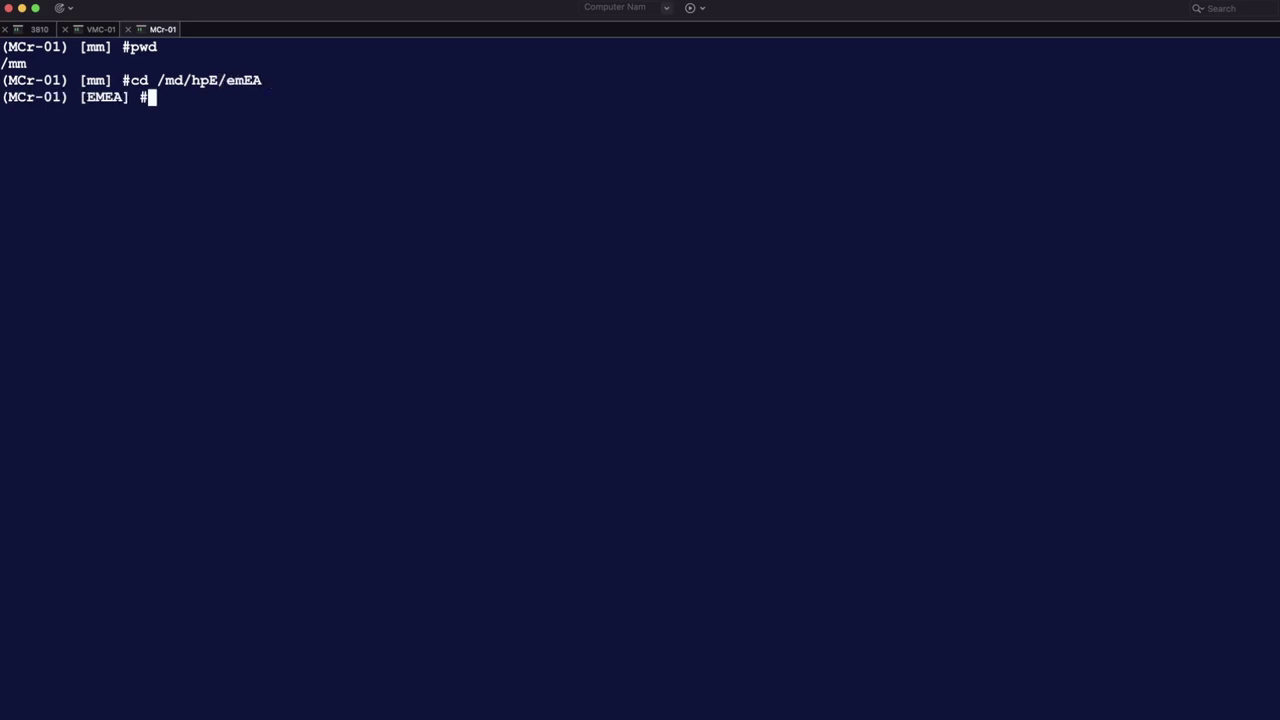
{"action": "type", "text": "pwd"}
{"action": "key", "text": "Return"}
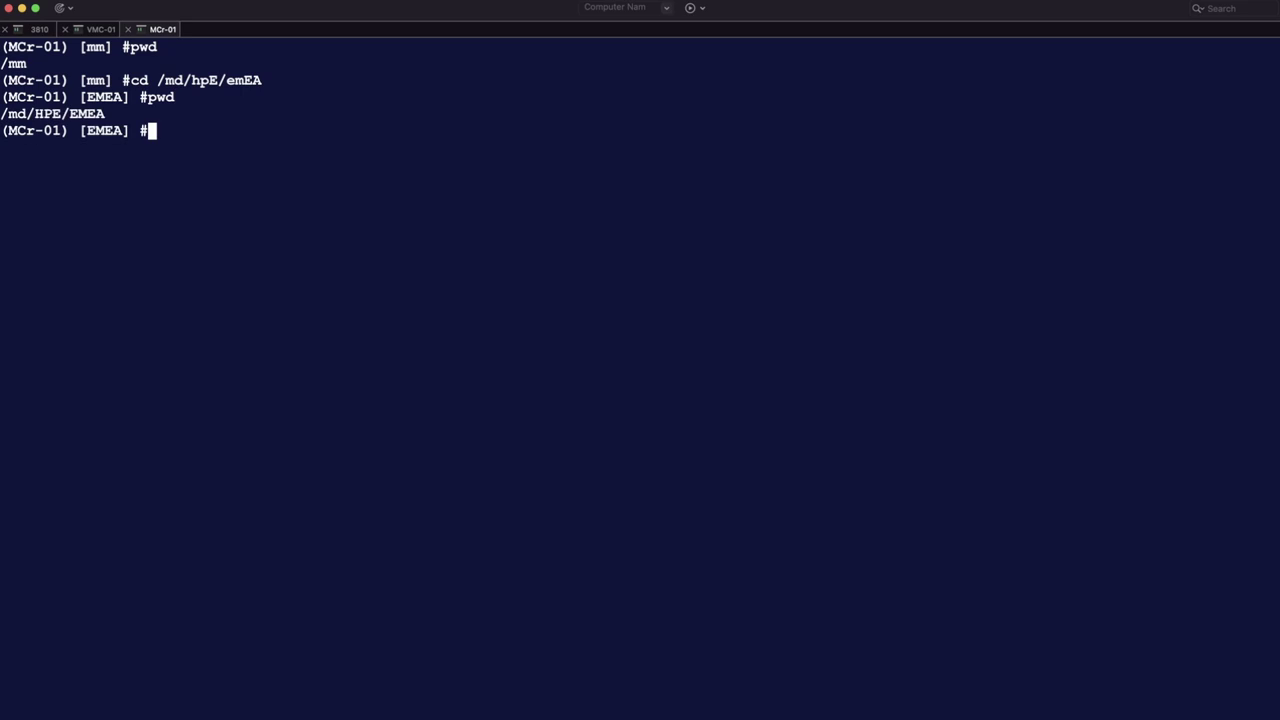
{"action": "key", "text": "Return"}
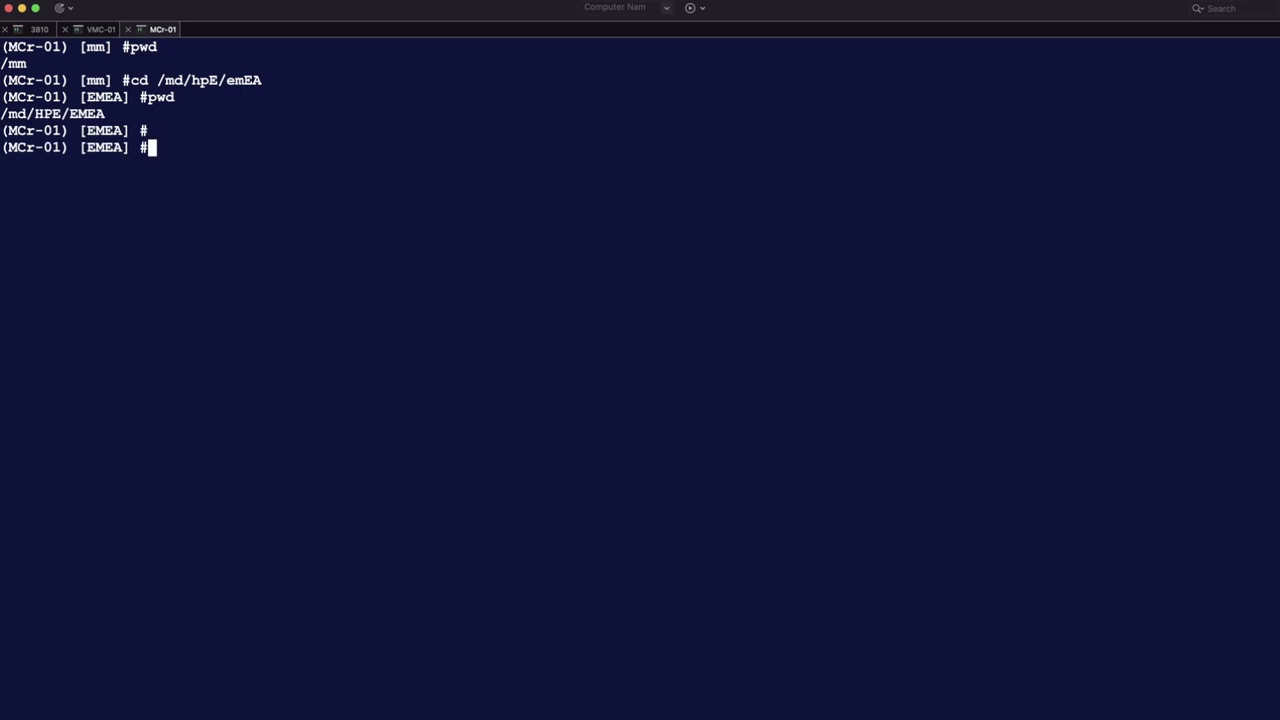
Run show airgroup status on a cleared screen and examine the version, mode, profile and complete service list
{"action": "key", "text": "ctrl+l"}
{"action": "type", "text": "sho"}
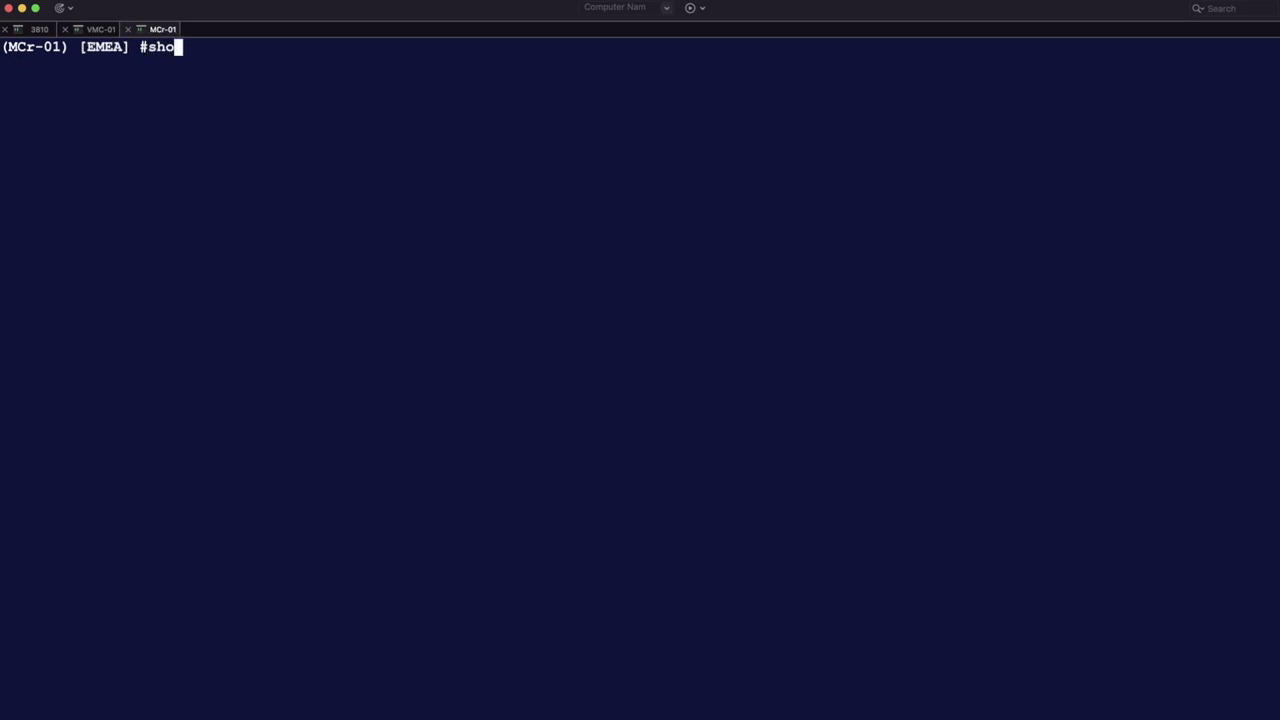
{"action": "type", "text": "w airgroup status"}
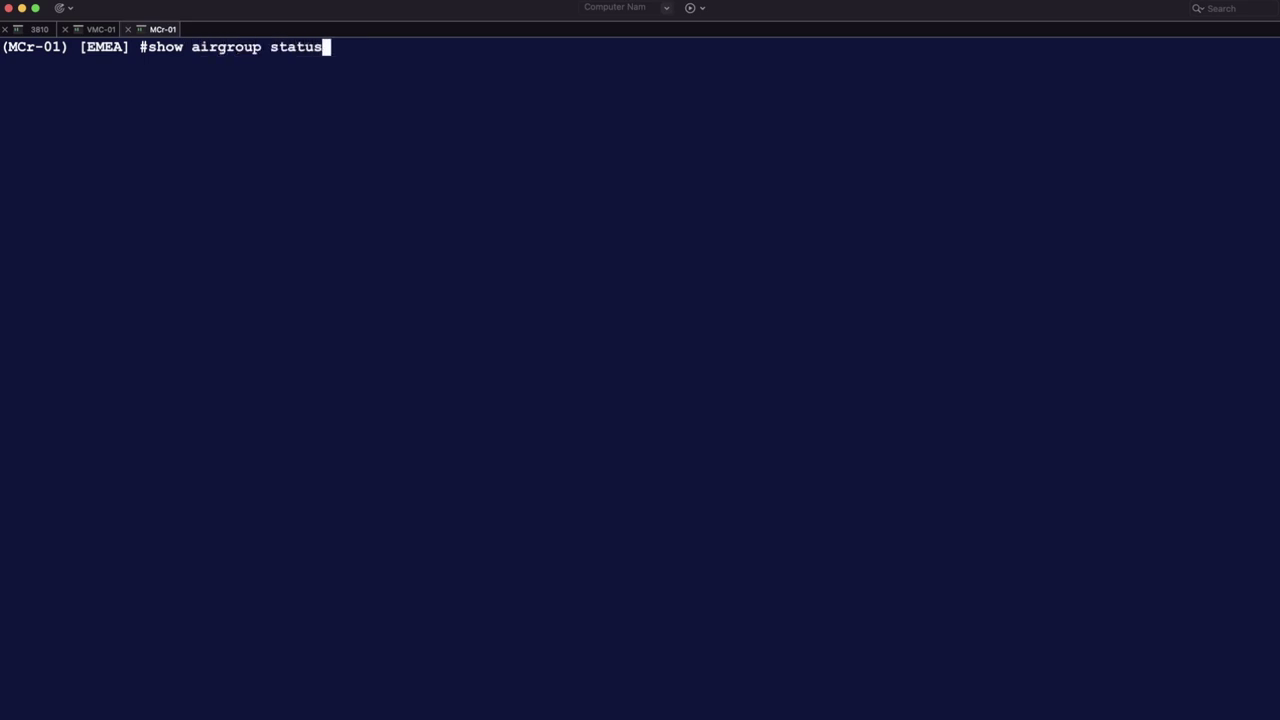
{"action": "key", "text": "Return"}
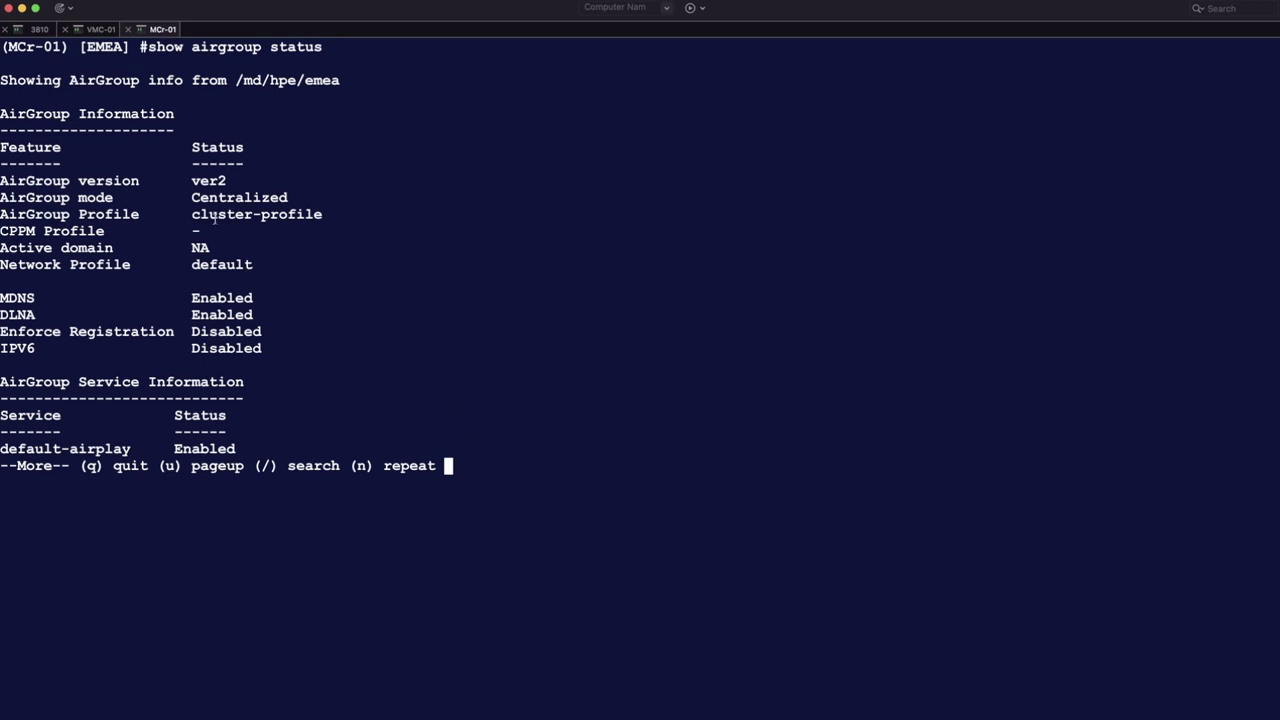
{"action": "left_click_drag", "start_coordinate": [193, 180], "coordinate": [217, 181]}
{"action": "double_click", "coordinate": [247, 205]}
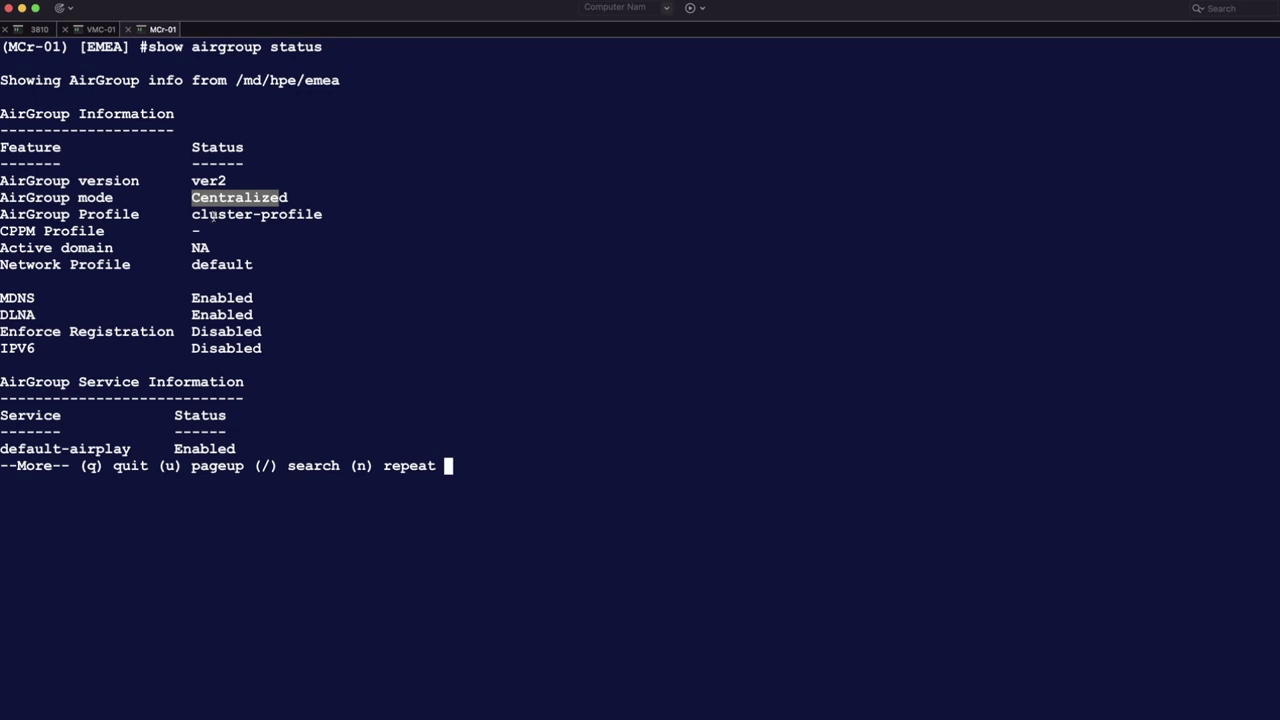
{"action": "left_click_drag", "start_coordinate": [190, 214], "coordinate": [318, 214]}
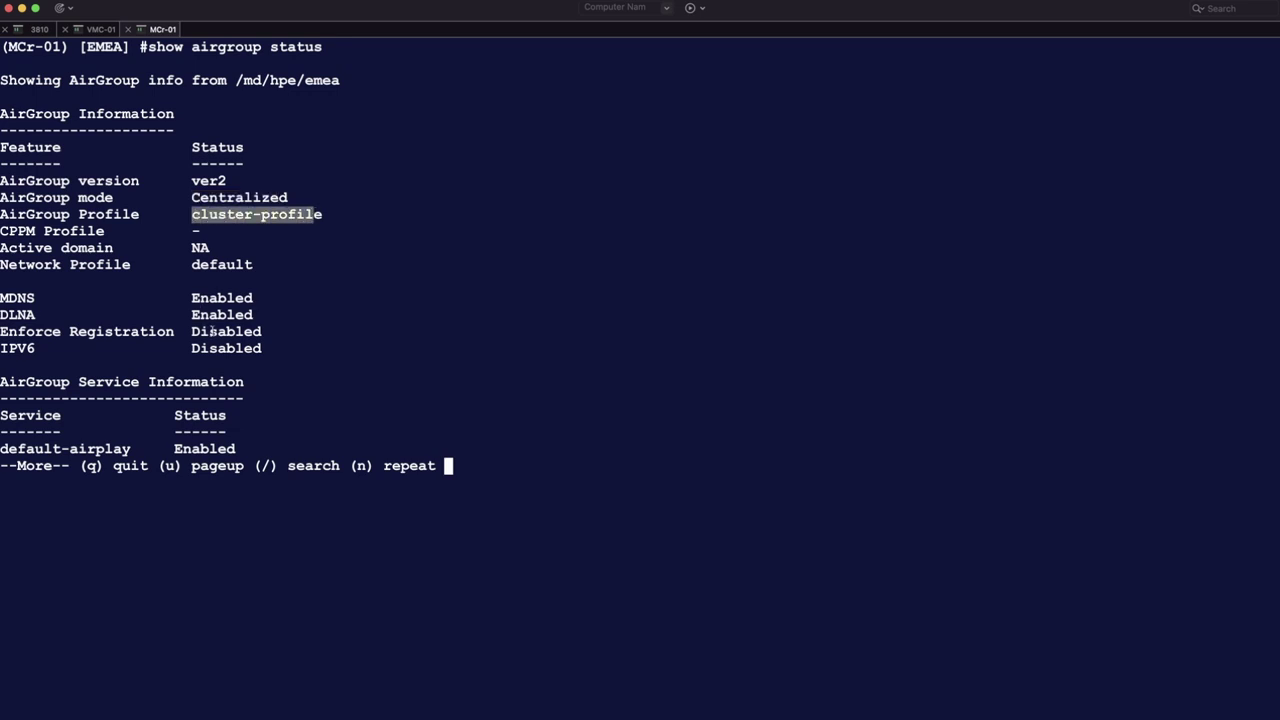
{"action": "key", "text": "space"}
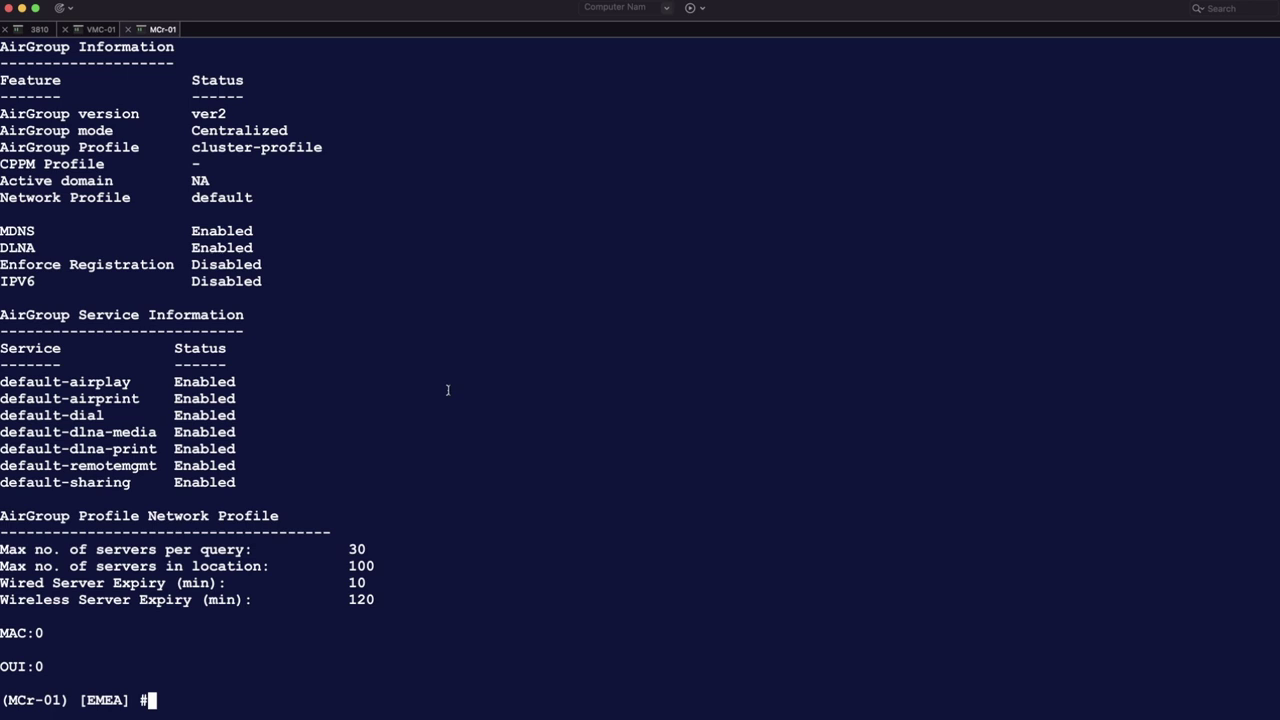
Clear the terminal and run show airgroup switches to examine the controllers' active profile, mode and state
{"action": "key", "text": "super+k"}
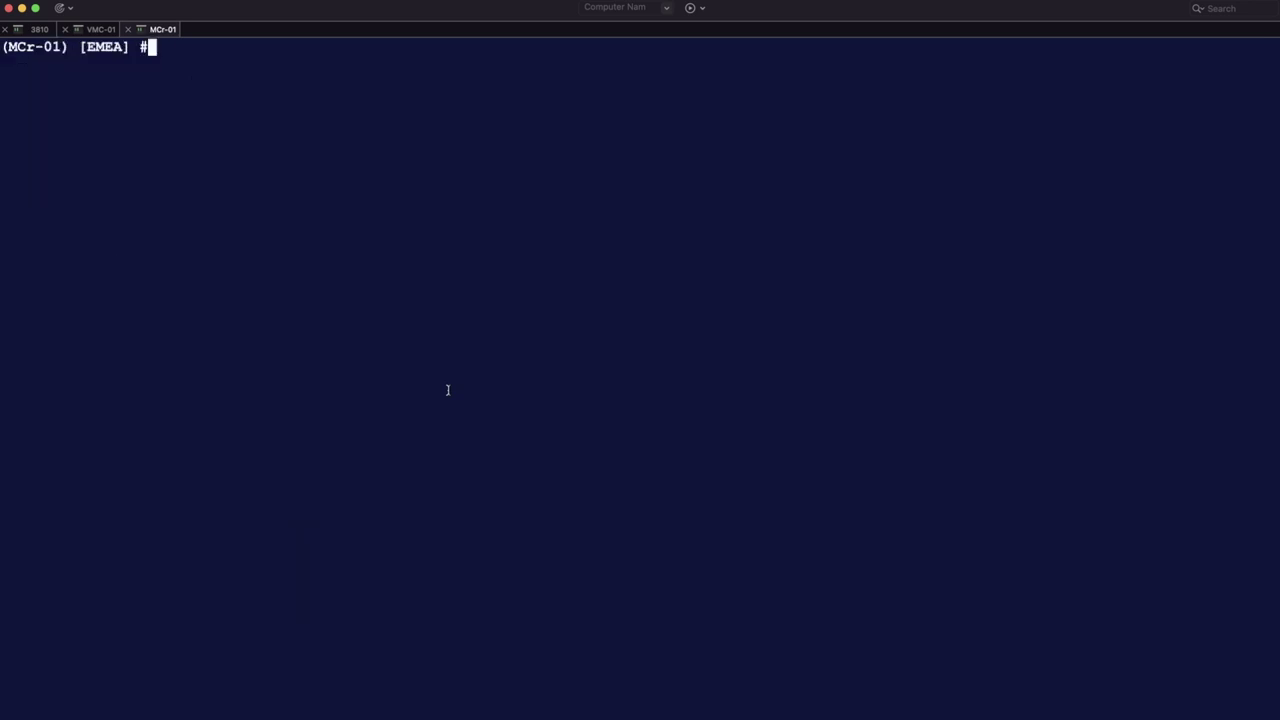
{"action": "type", "text": "show airgroup swi"}
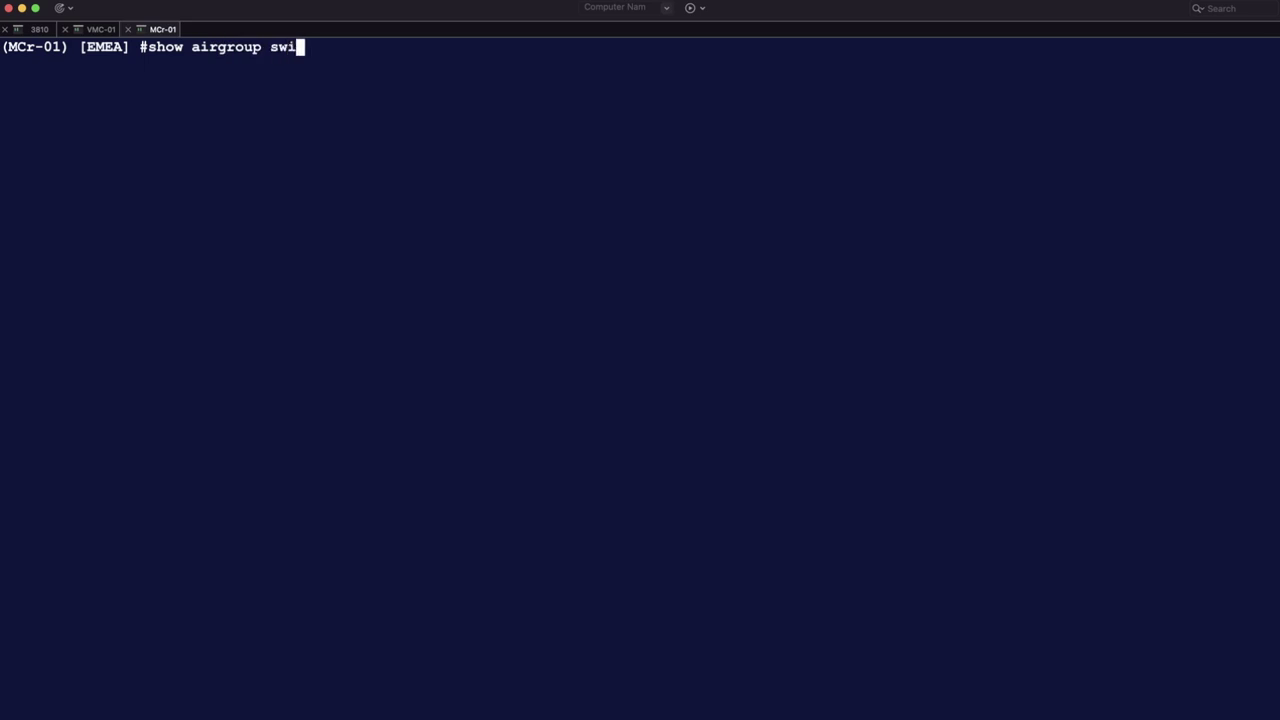
{"action": "key", "text": "Tab"}
{"action": "key", "text": "Return"}
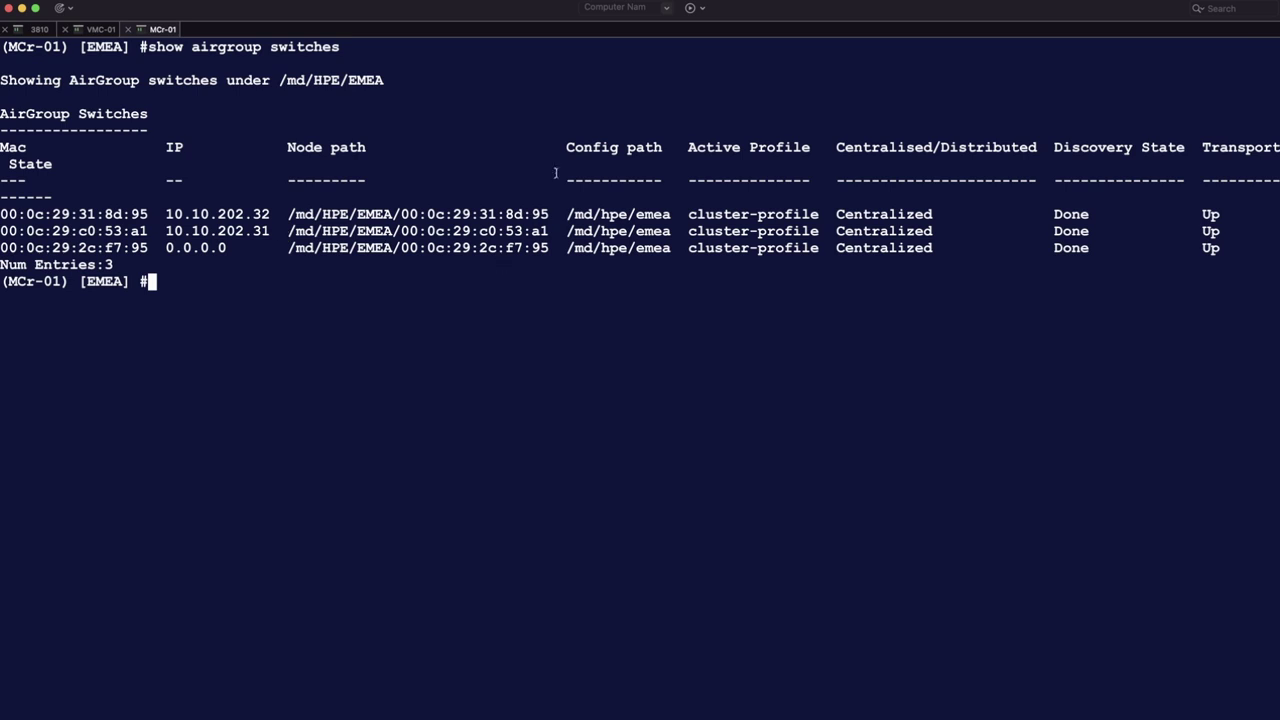
Clear the terminal, run show airgroup servers and highlight the complete servers table for review
{"action": "key", "text": "super+k"}
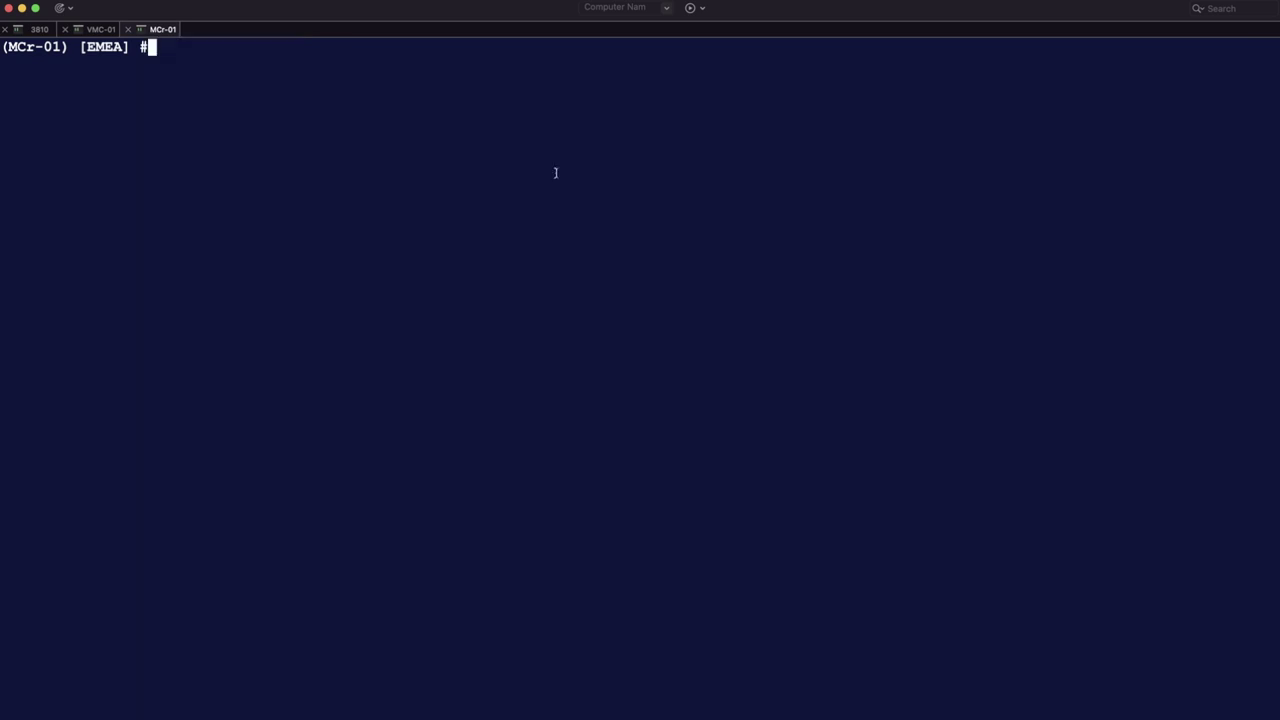
{"action": "key", "text": "super+k"}
{"action": "key", "text": "BackSpace"}
{"action": "key", "text": "BackSpace"}
{"action": "key", "text": "BackSpace"}
{"action": "key", "text": "BackSpace"}
{"action": "key", "text": "BackSpace"}
{"action": "key", "text": "BackSpace"}
{"action": "key", "text": "BackSpace"}
{"action": "type", "text": "rvers"}
{"action": "key", "text": "Return"}
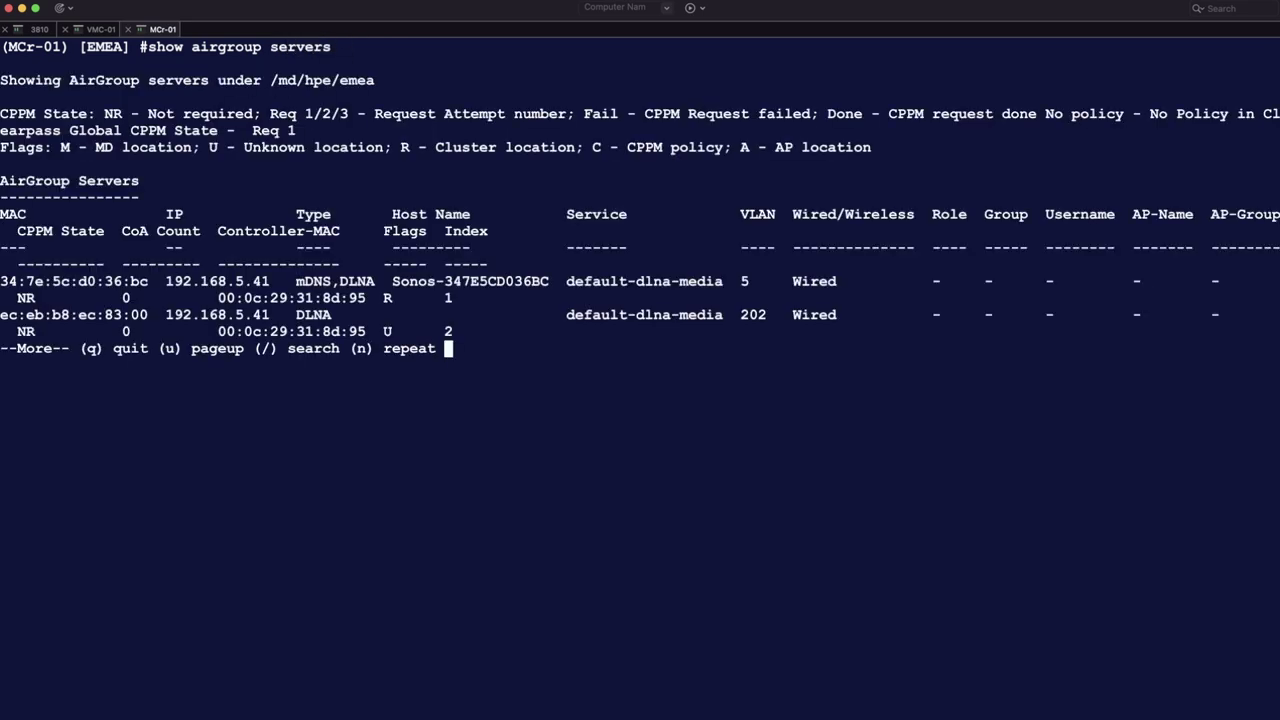
{"action": "key", "text": "space"}
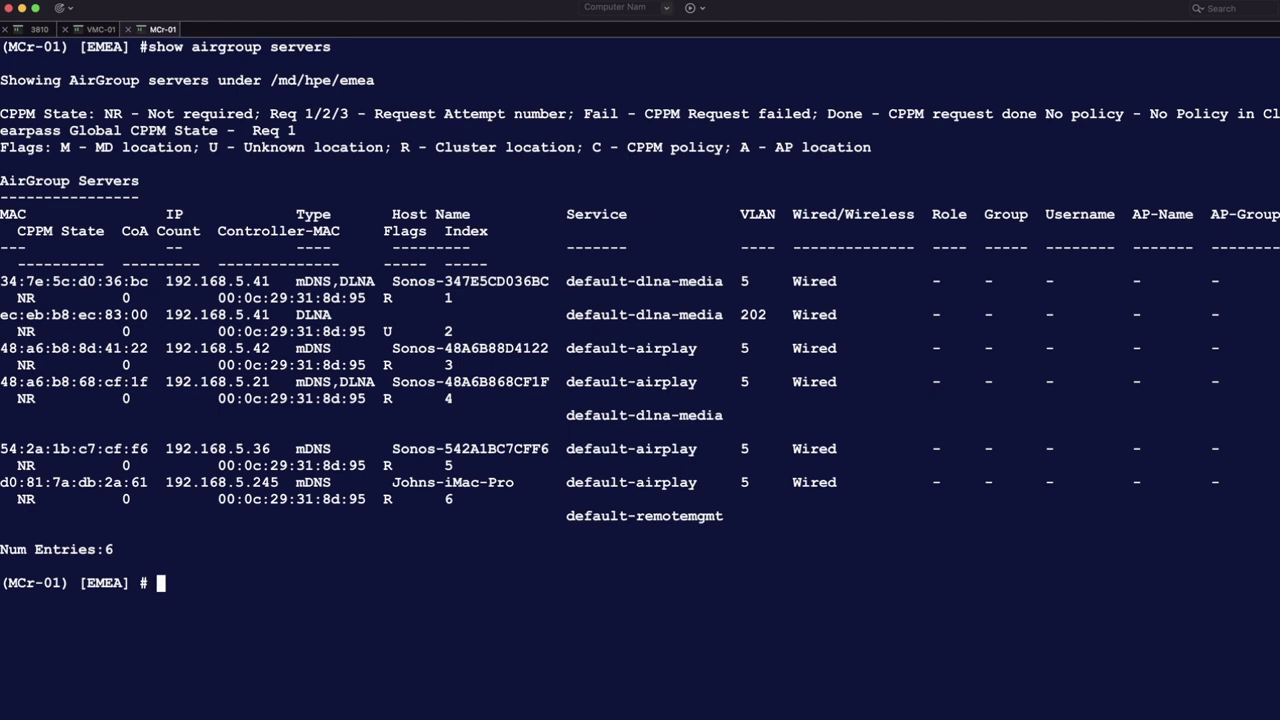
{"action": "left_click_drag", "start_coordinate": [2, 181], "coordinate": [843, 516]}
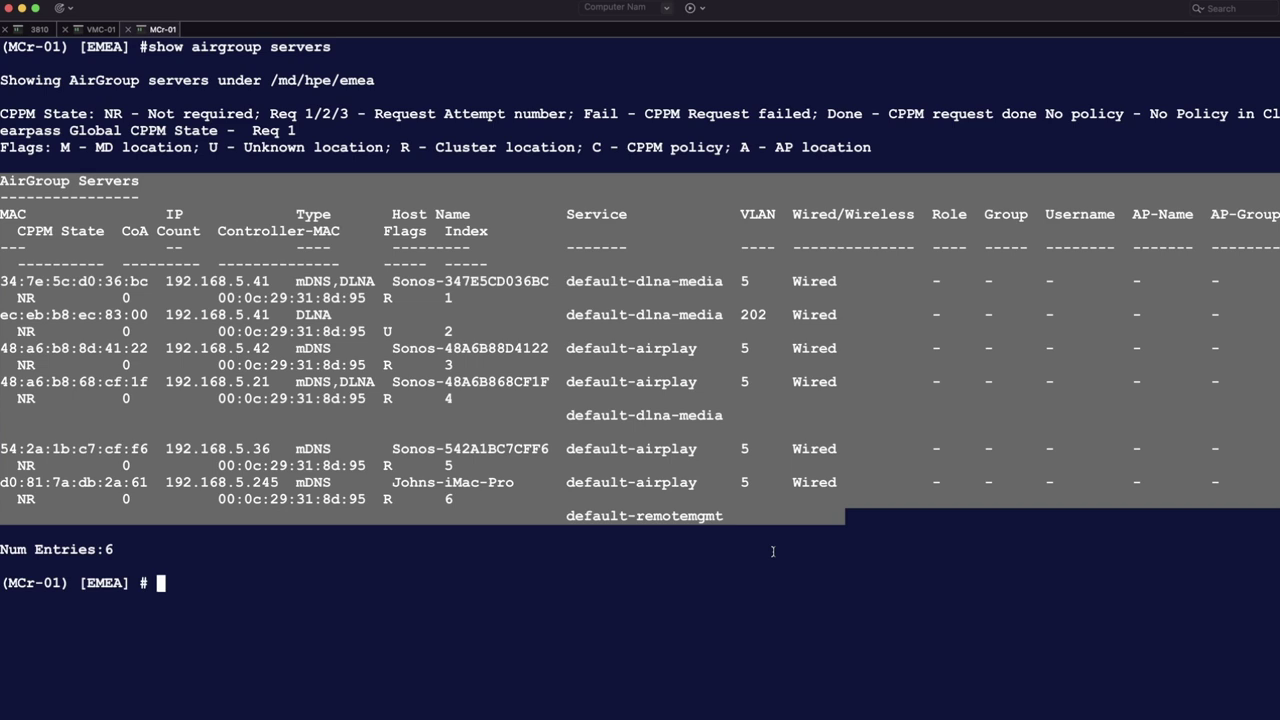
Run show airgroup users on a cleared screen, highlight the users table for review and clear the output
{"action": "key", "text": "super+k"}
{"action": "key", "text": "Up"}
{"action": "key", "text": "BackSpace"}
{"action": "key", "text": "BackSpace"}
{"action": "key", "text": "BackSpace"}
{"action": "key", "text": "BackSpace"}
{"action": "key", "text": "BackSpace"}
{"action": "key", "text": "BackSpace"}
{"action": "key", "text": "BackSpace"}
{"action": "key", "text": "BackSpace"}
{"action": "type", "text": "uase"}
{"action": "key", "text": "BackSpace"}
{"action": "key", "text": "BackSpace"}
{"action": "key", "text": "BackSpace"}
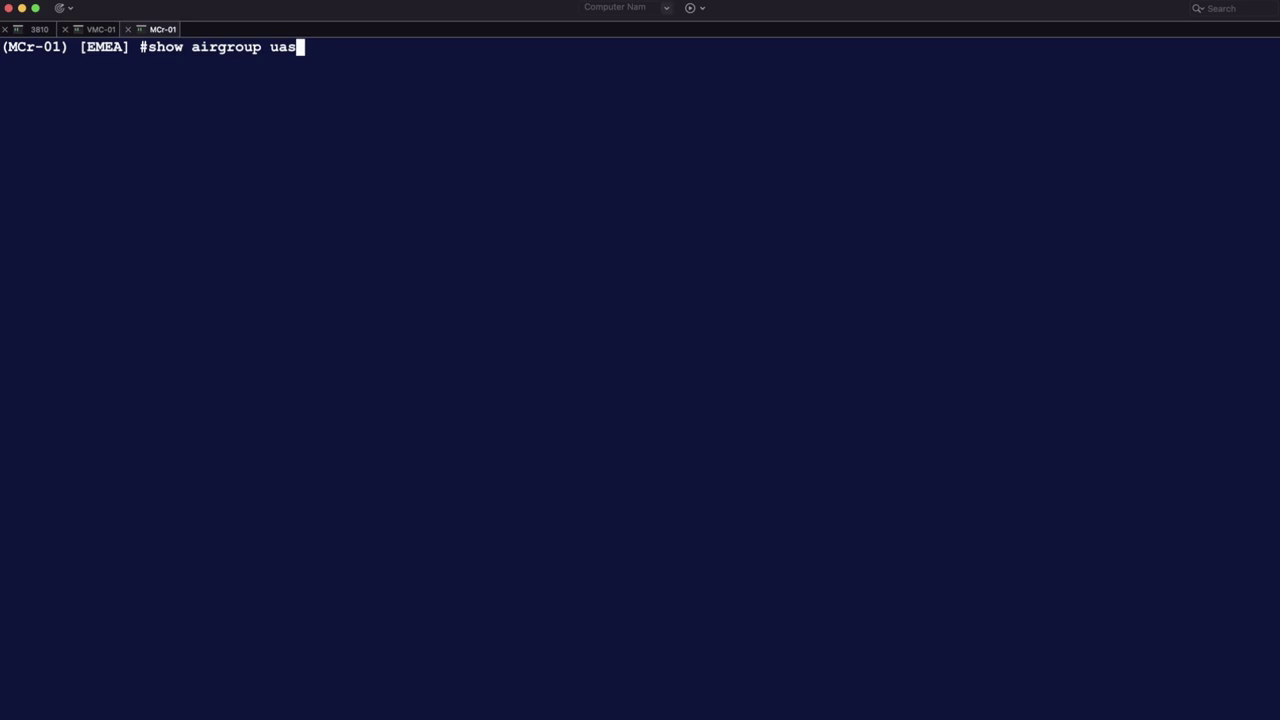
{"action": "type", "text": "sers"}
{"action": "key", "text": "Return"}
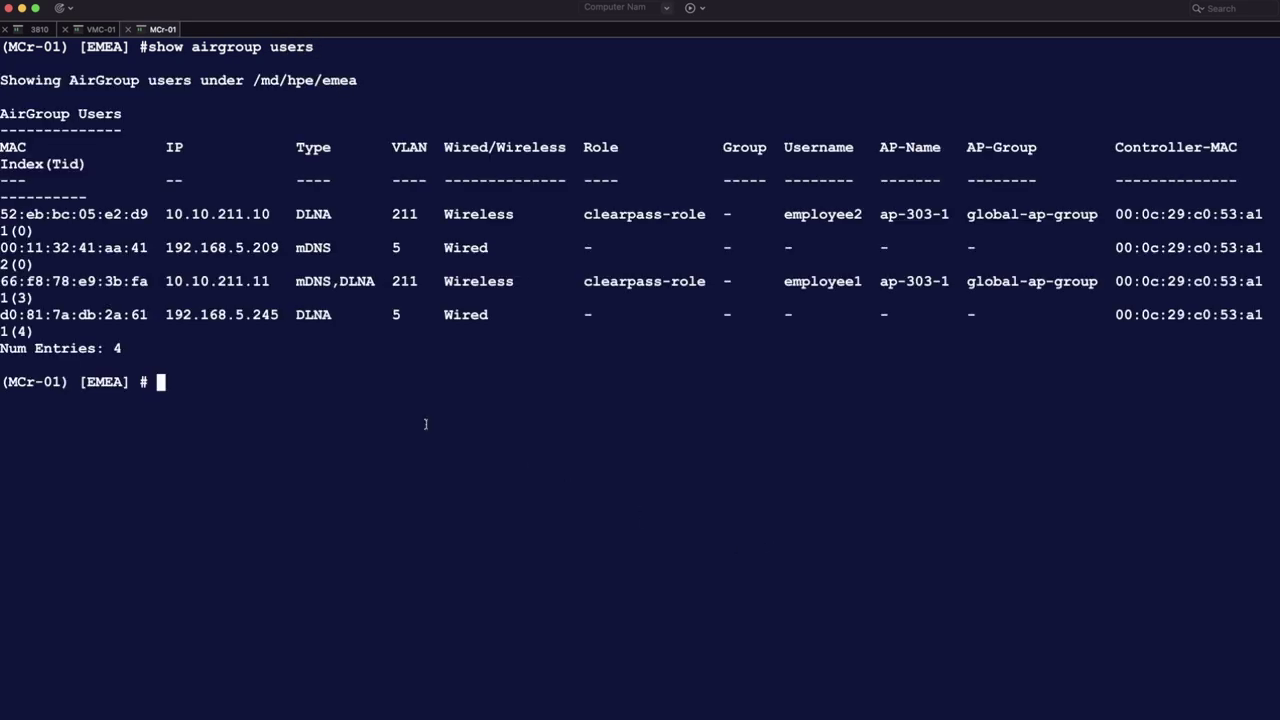
{"action": "left_click_drag", "start_coordinate": [3, 114], "coordinate": [532, 335]}
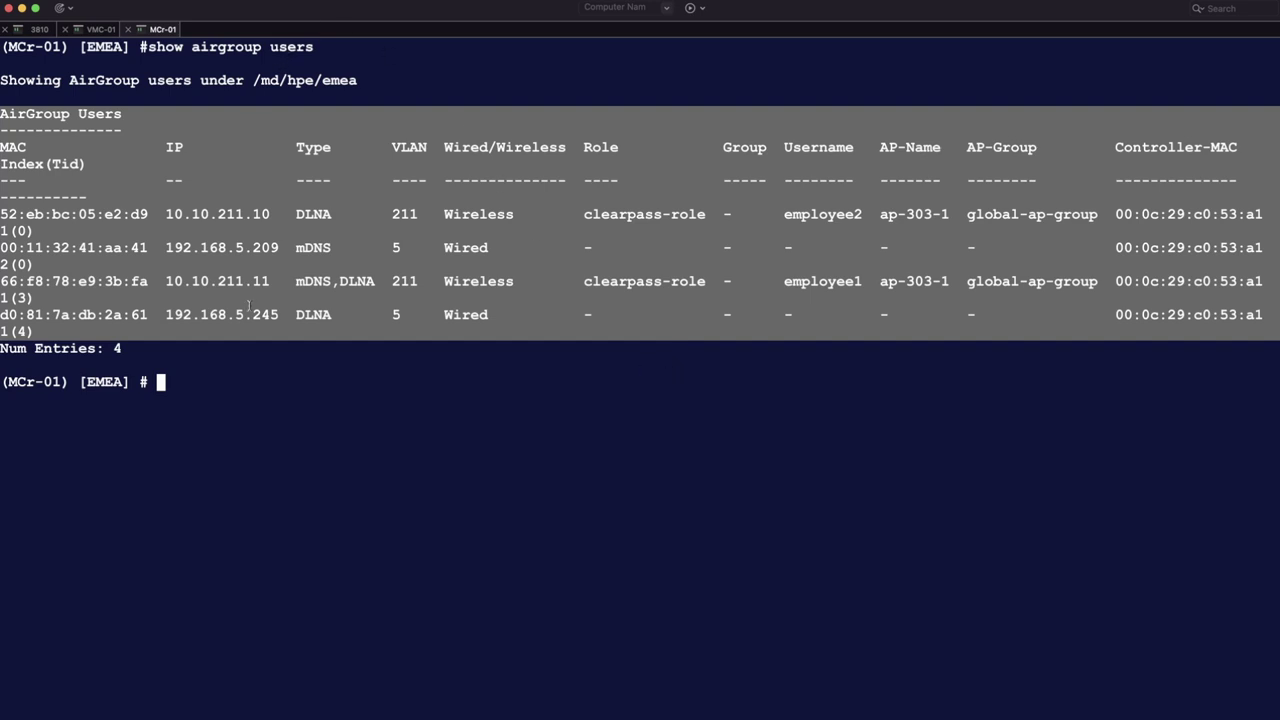
{"action": "key", "text": "super+k"}
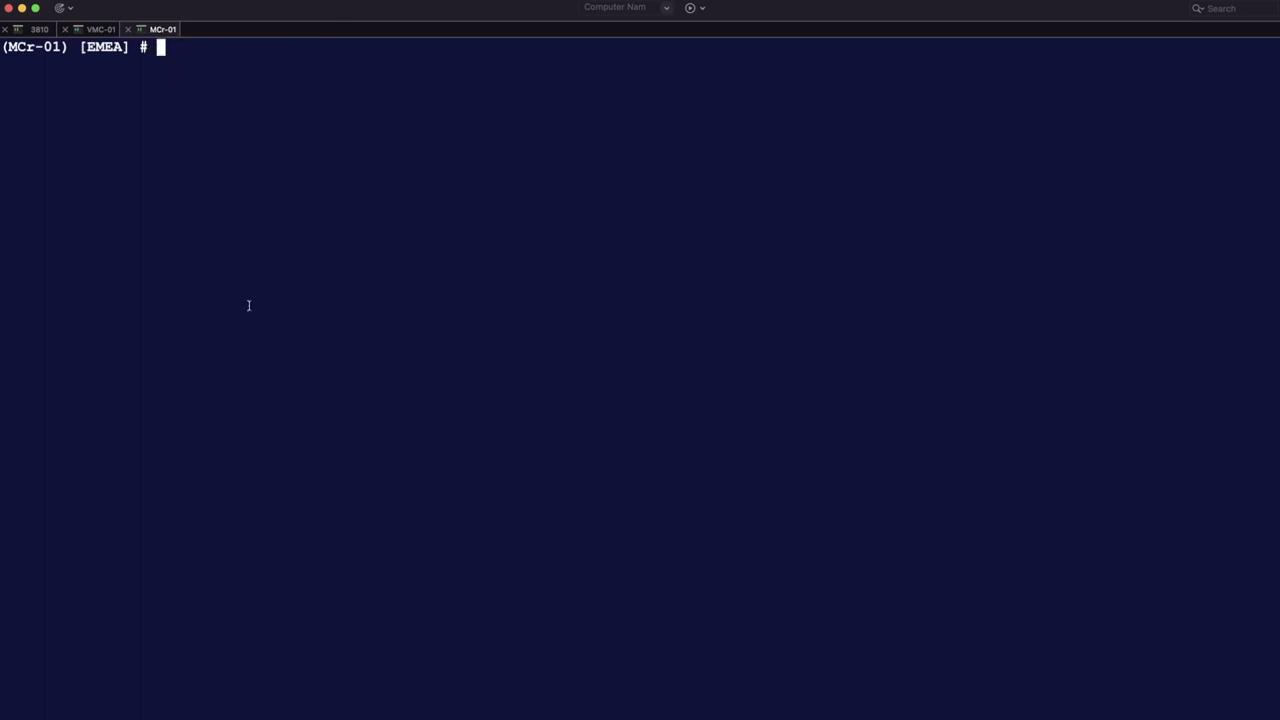
Run show airgroup cache entries at the EMEA prompt
{"action": "key", "text": "Up"}
{"action": "key", "text": "BackSpace"}
{"action": "key", "text": "BackSpace"}
{"action": "key", "text": "BackSpace"}
{"action": "key", "text": "BackSpace"}
{"action": "key", "text": "BackSpace"}
{"action": "type", "text": "cache "}
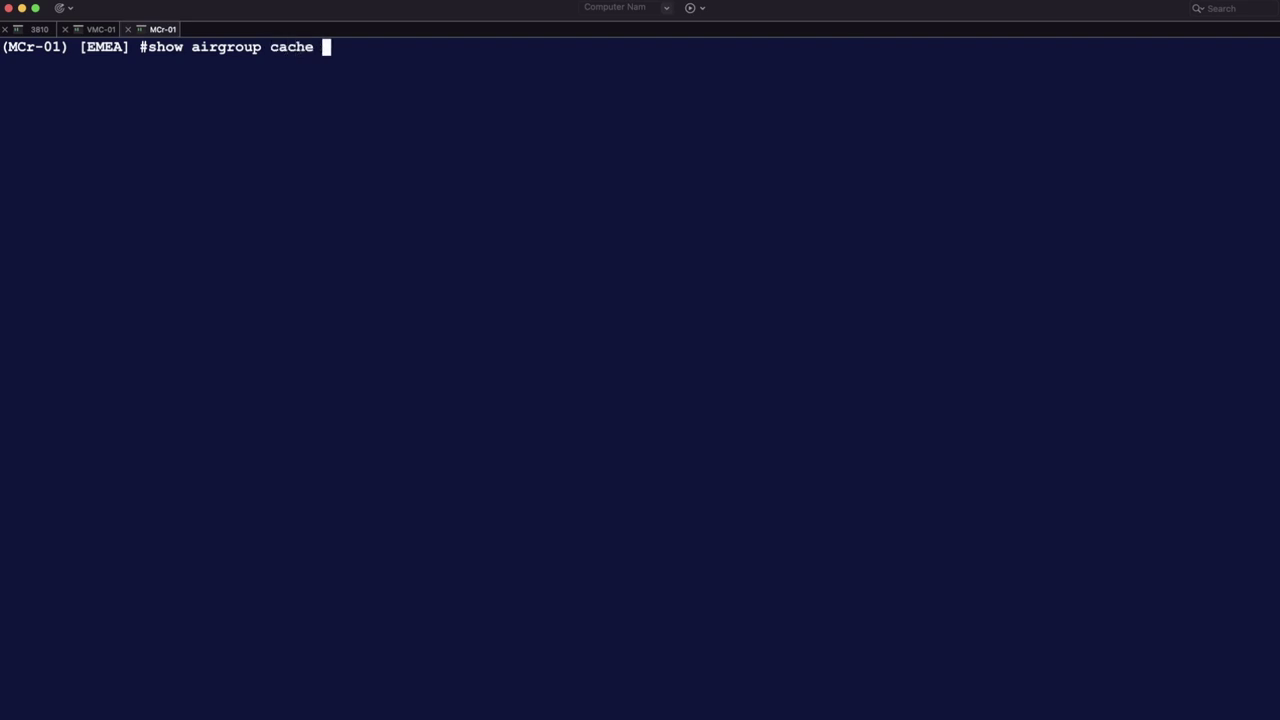
{"action": "type", "text": "entries"}
{"action": "key", "text": "Return"}
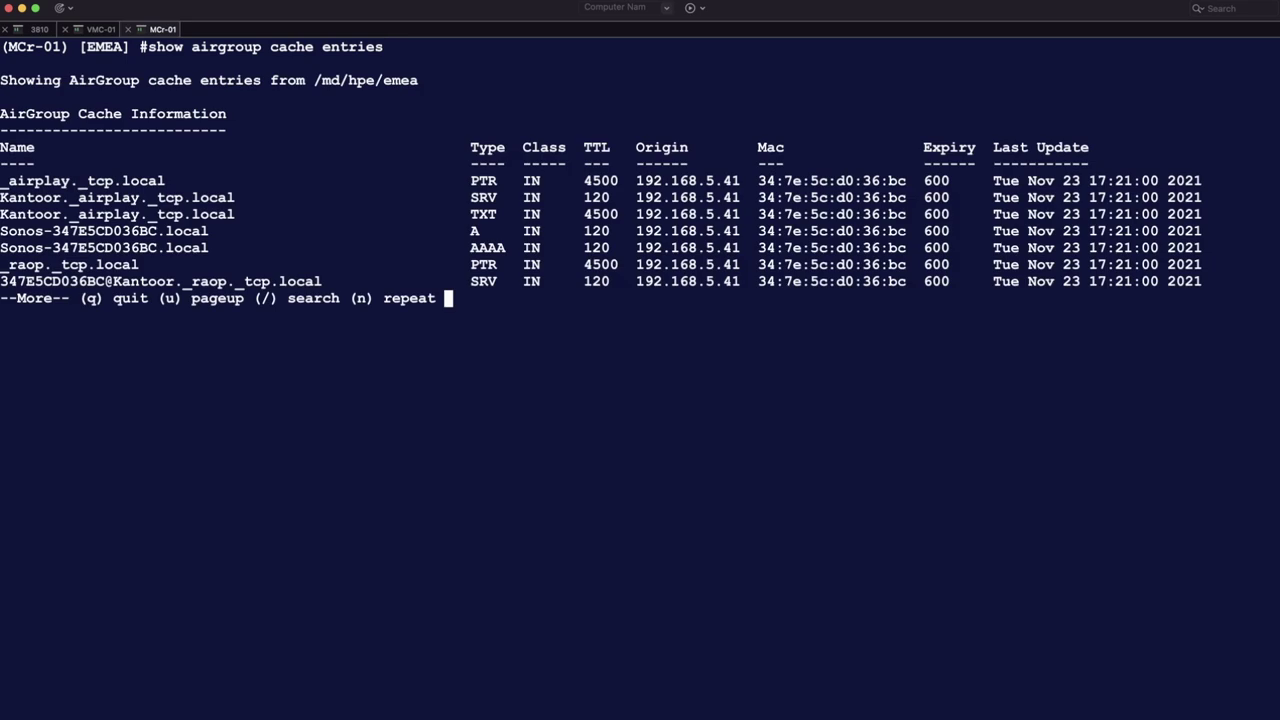
Page through the complete AirGroup cache output, highlighting the first block of entries for review
{"action": "key", "text": "space"}
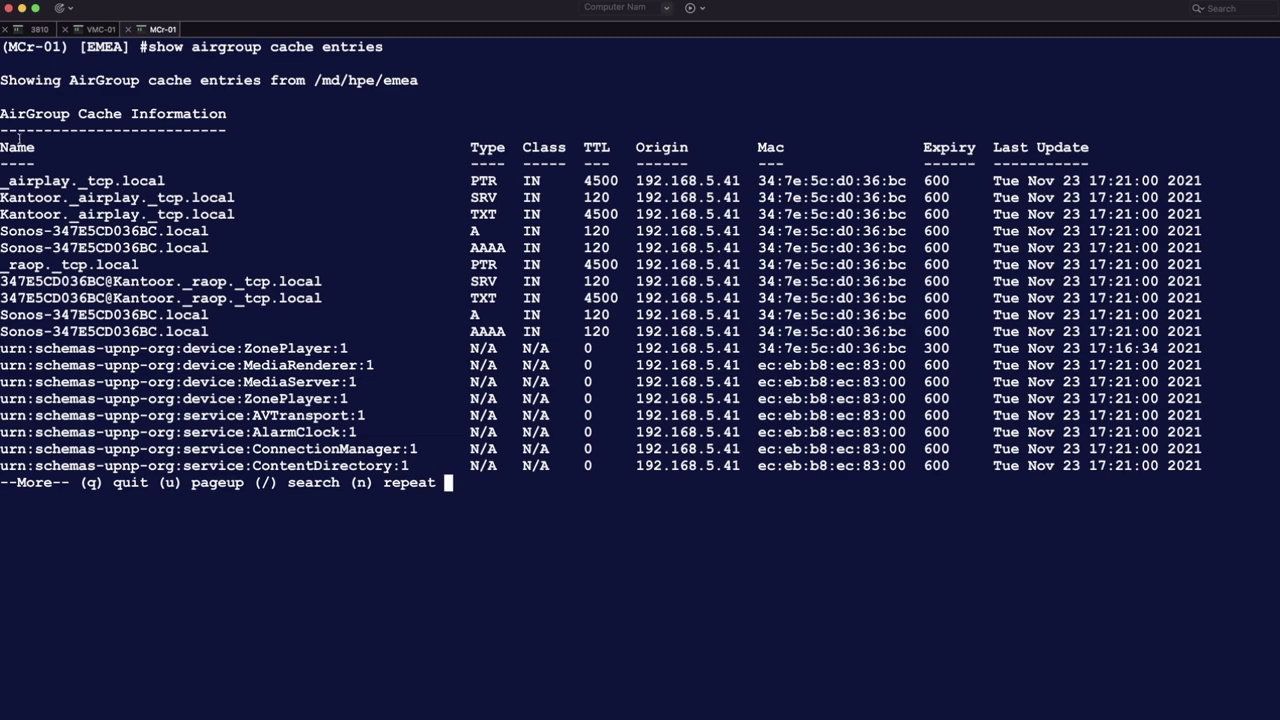
{"action": "key", "text": "space"}
{"action": "left_click_drag", "start_coordinate": [2, 113], "coordinate": [260, 118]}
{"action": "left_click_drag", "start_coordinate": [114, 131], "coordinate": [232, 606]}
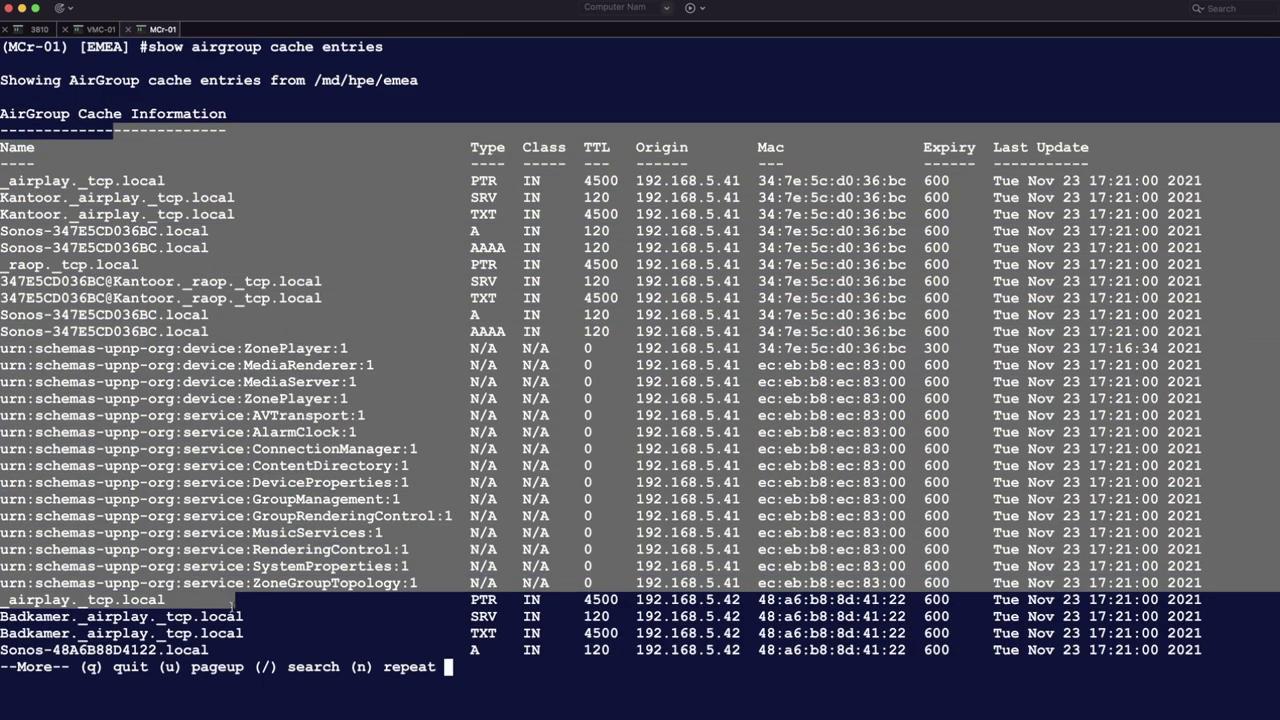
{"action": "left_click", "coordinate": [533, 56]}
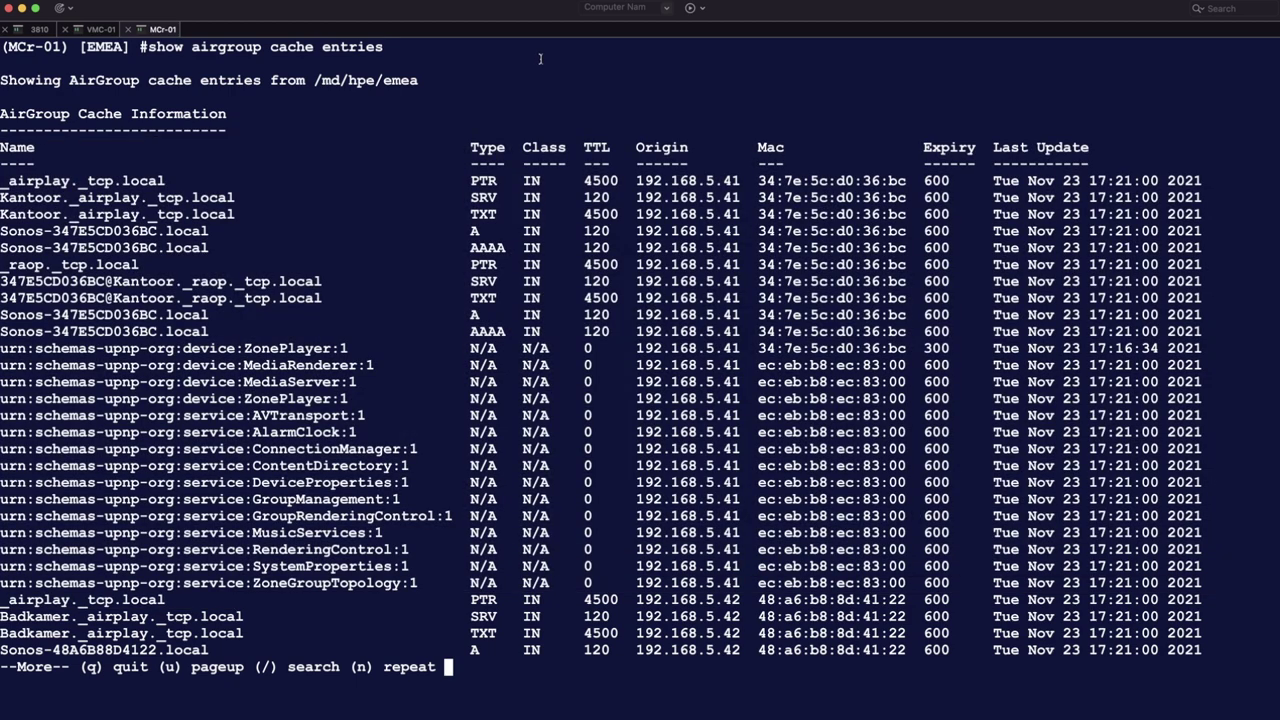
{"action": "key", "text": "space"}
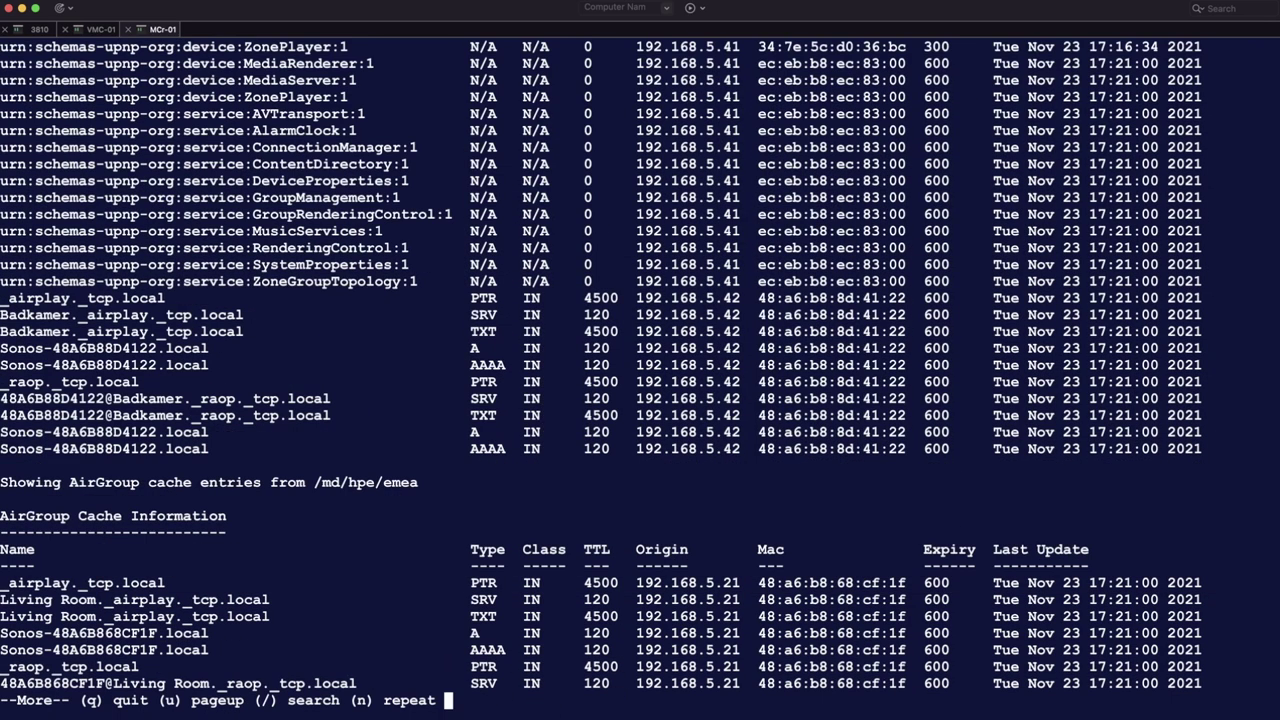
{"action": "key", "text": "space"}
{"action": "key", "text": "space"}
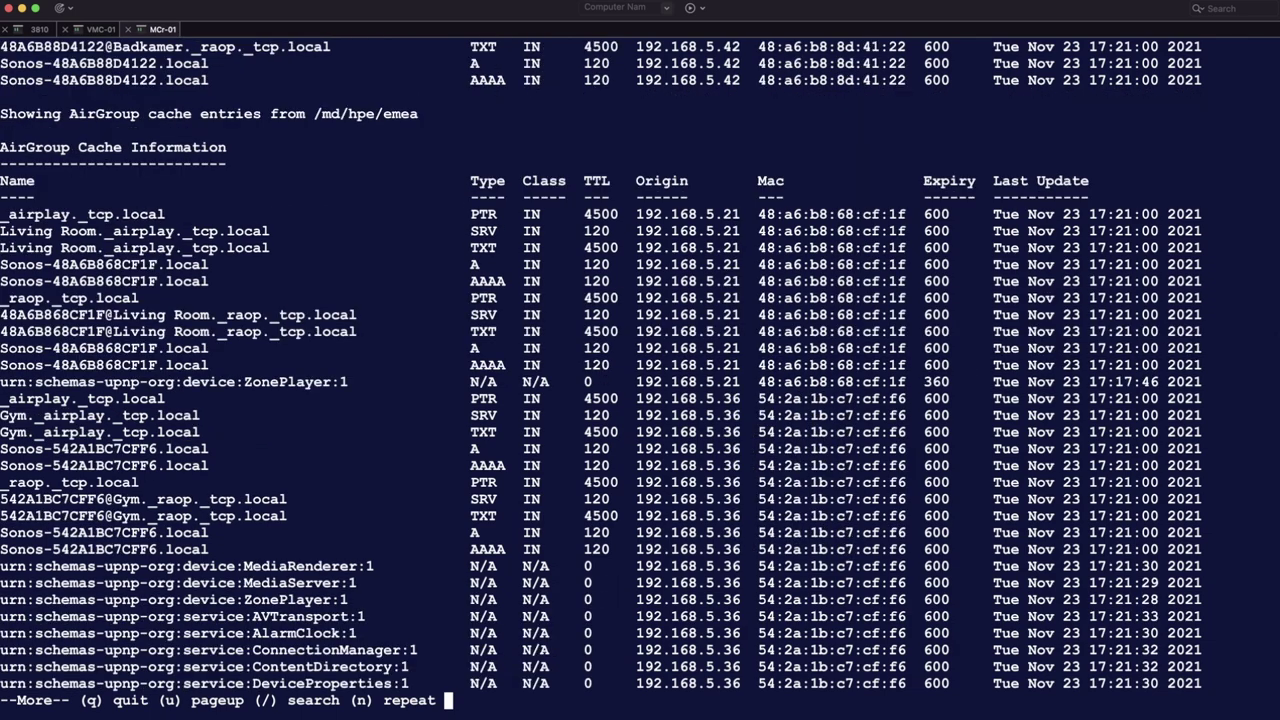
{"action": "key", "text": "space"}
{"action": "key", "text": "space"}
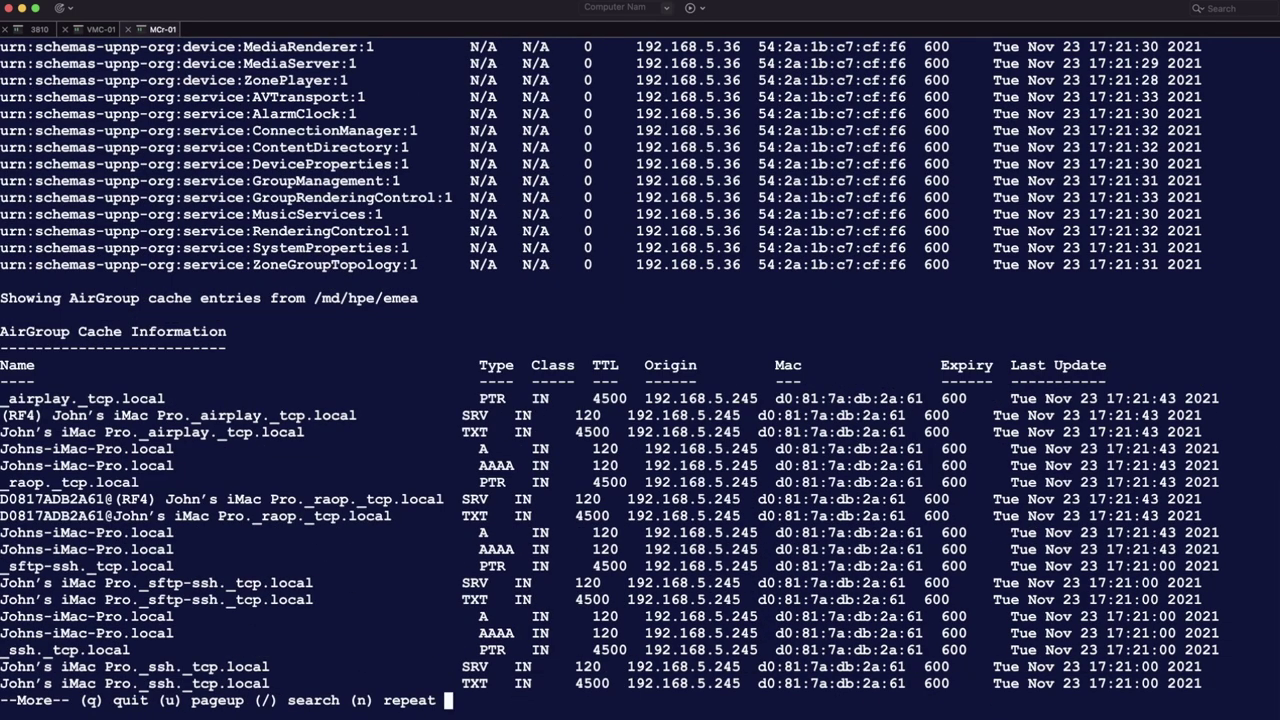
{"action": "key", "text": "space"}
{"action": "key", "text": "space"}
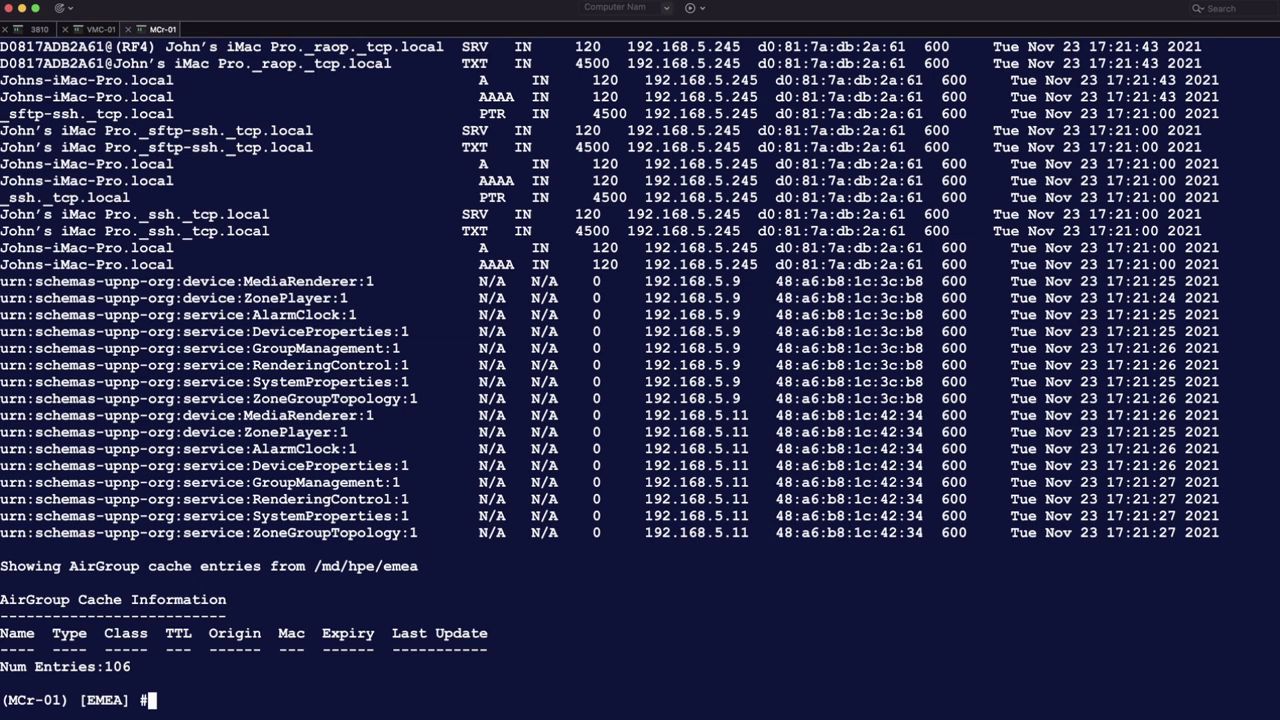
Clear the terminal and run show airgroup thread-statistics
{"action": "key", "text": "super+k"}
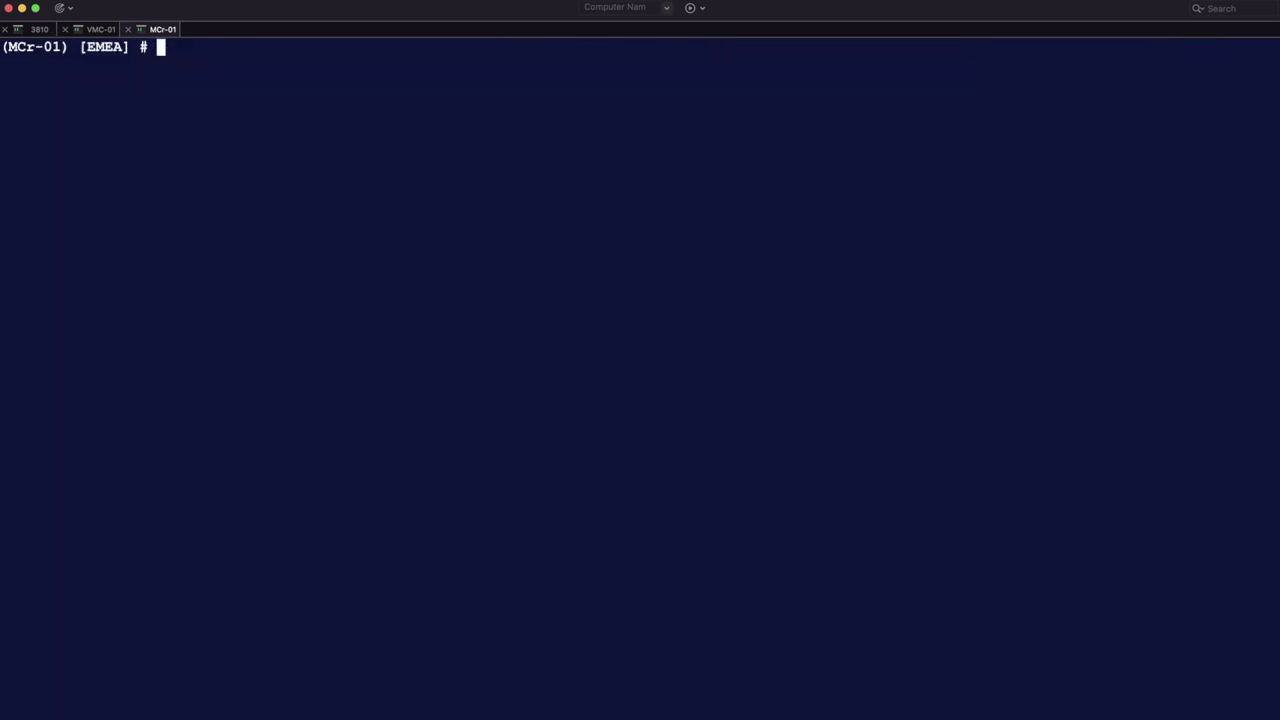
{"action": "key", "text": "Up"}
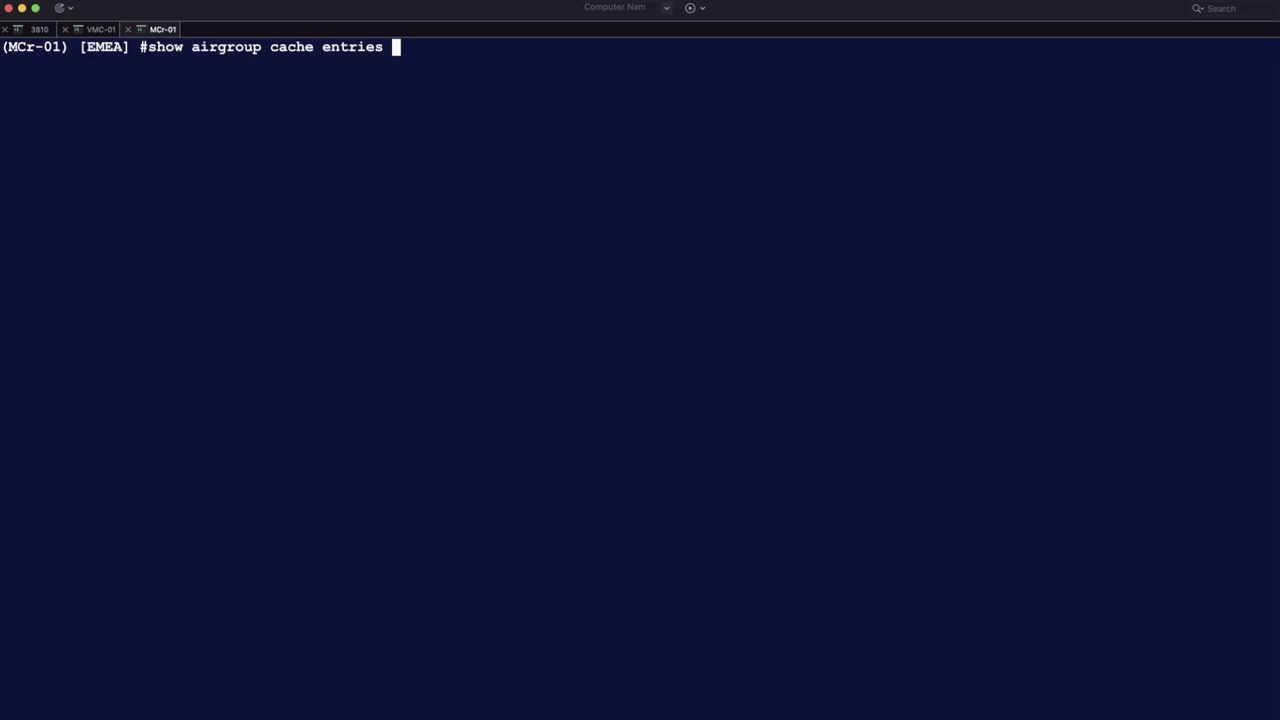
{"action": "key", "text": "BackSpace"}
{"action": "key", "text": "BackSpace"}
{"action": "key", "text": "BackSpace"}
{"action": "key", "text": "BackSpace"}
{"action": "key", "text": "BackSpace"}
{"action": "key", "text": "BackSpace"}
{"action": "key", "text": "BackSpace"}
{"action": "key", "text": "BackSpace"}
{"action": "key", "text": "BackSpace"}
{"action": "key", "text": "BackSpace"}
{"action": "key", "text": "BackSpace"}
{"action": "key", "text": "BackSpace"}
{"action": "key", "text": "BackSpace"}
{"action": "key", "text": "BackSpace"}
{"action": "type", "text": "thre"}
{"action": "key", "text": "Tab"}
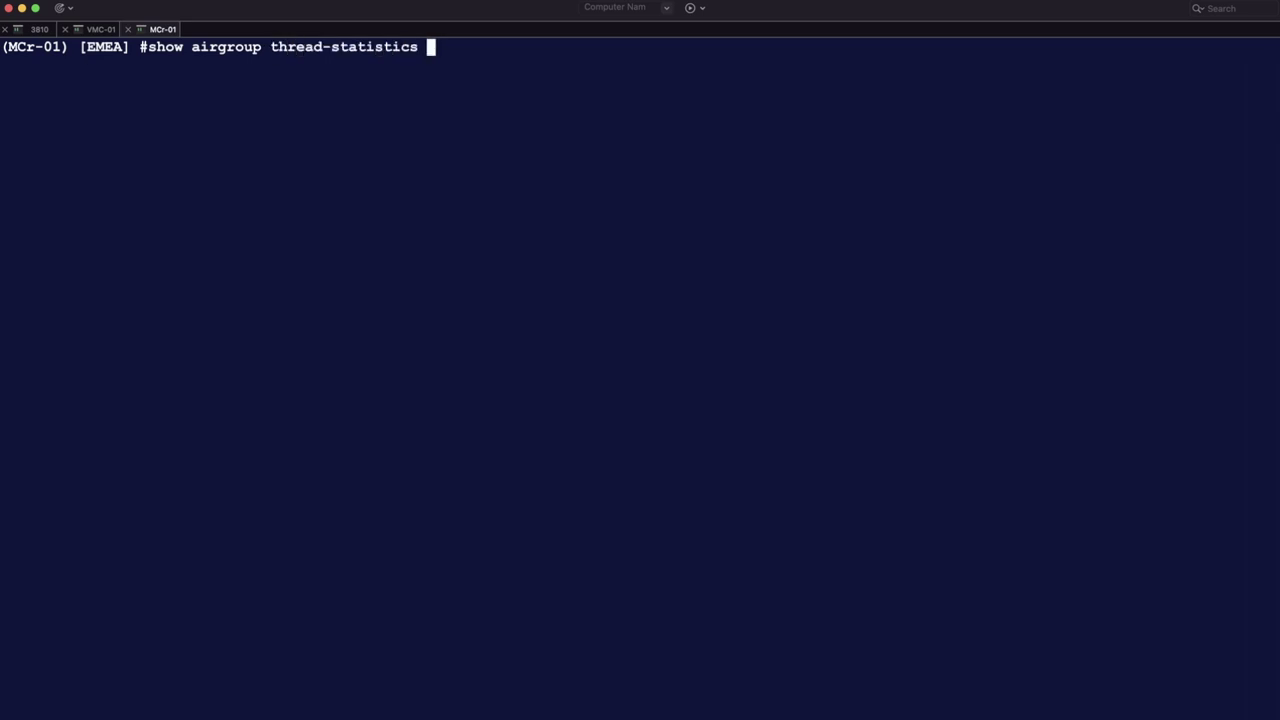
{"action": "key", "text": "Return"}
Highlight the first thread counters for review and examine the remaining statistics through to the AirGroup global counters
{"action": "key", "text": "space"}
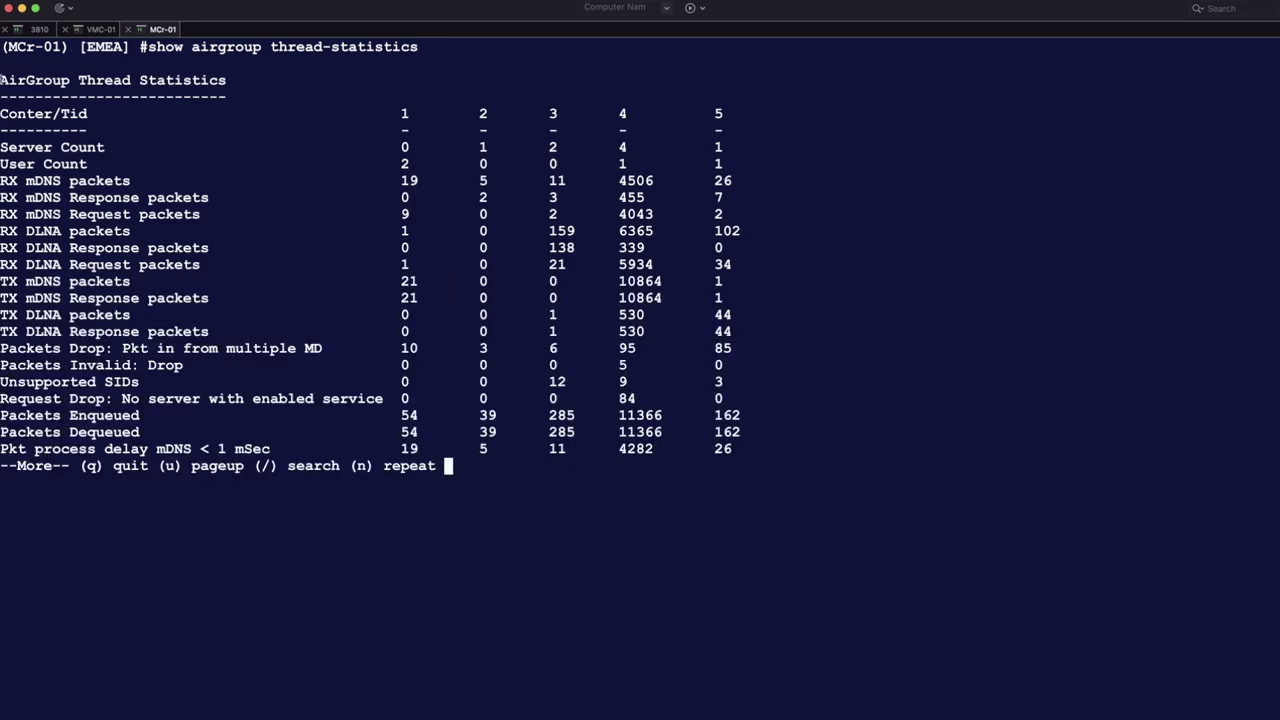
{"action": "left_click_drag", "start_coordinate": [2, 80], "coordinate": [865, 445]}
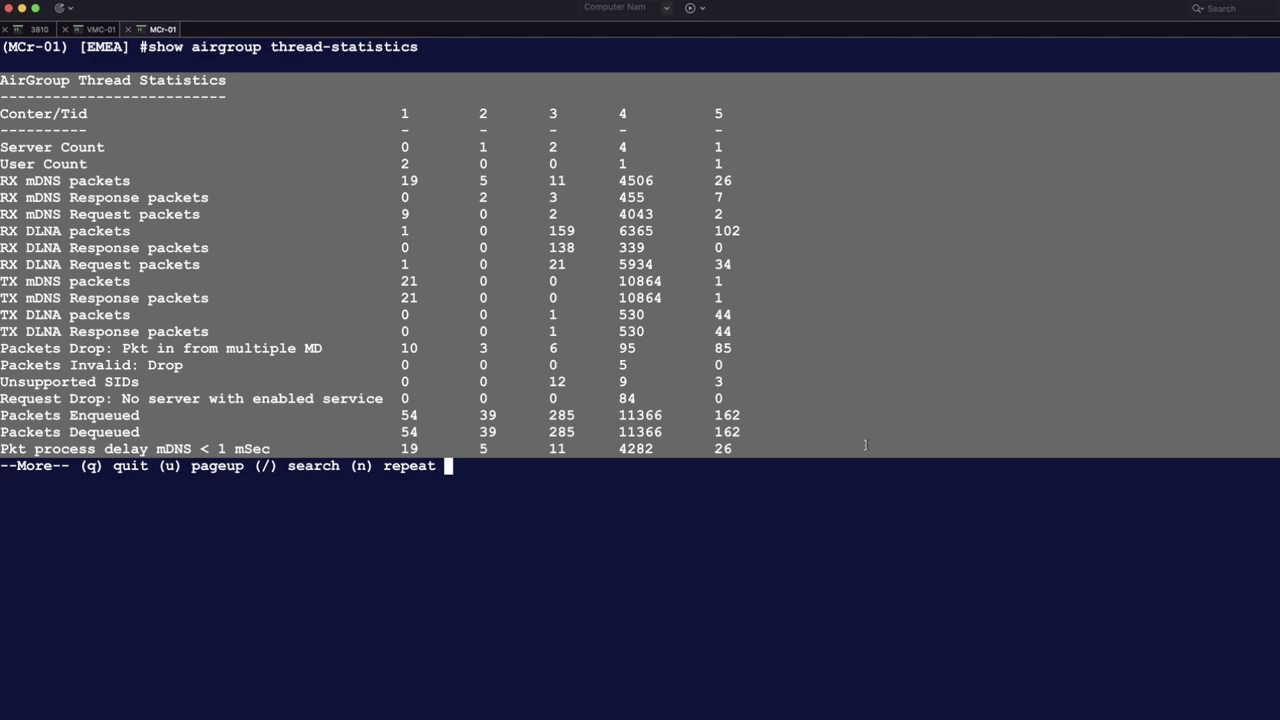
{"action": "key", "text": "space"}
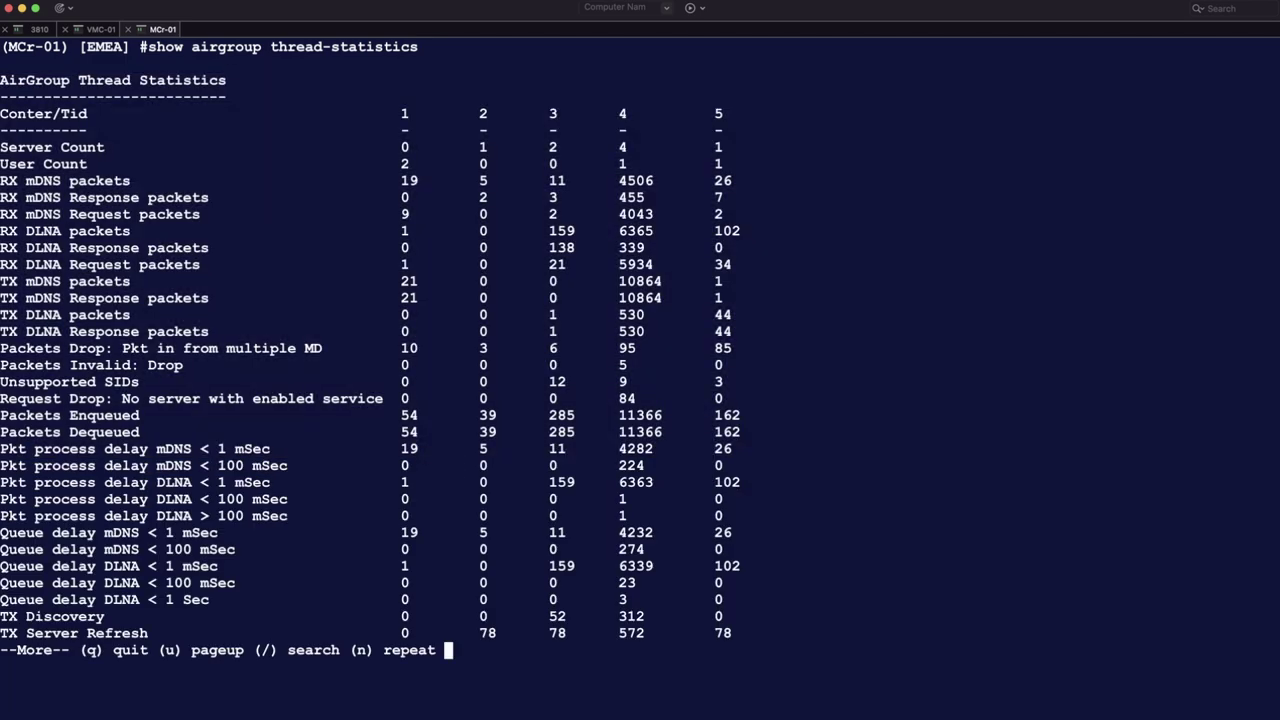
{"action": "key", "text": "space"}
{"action": "key", "text": "space"}
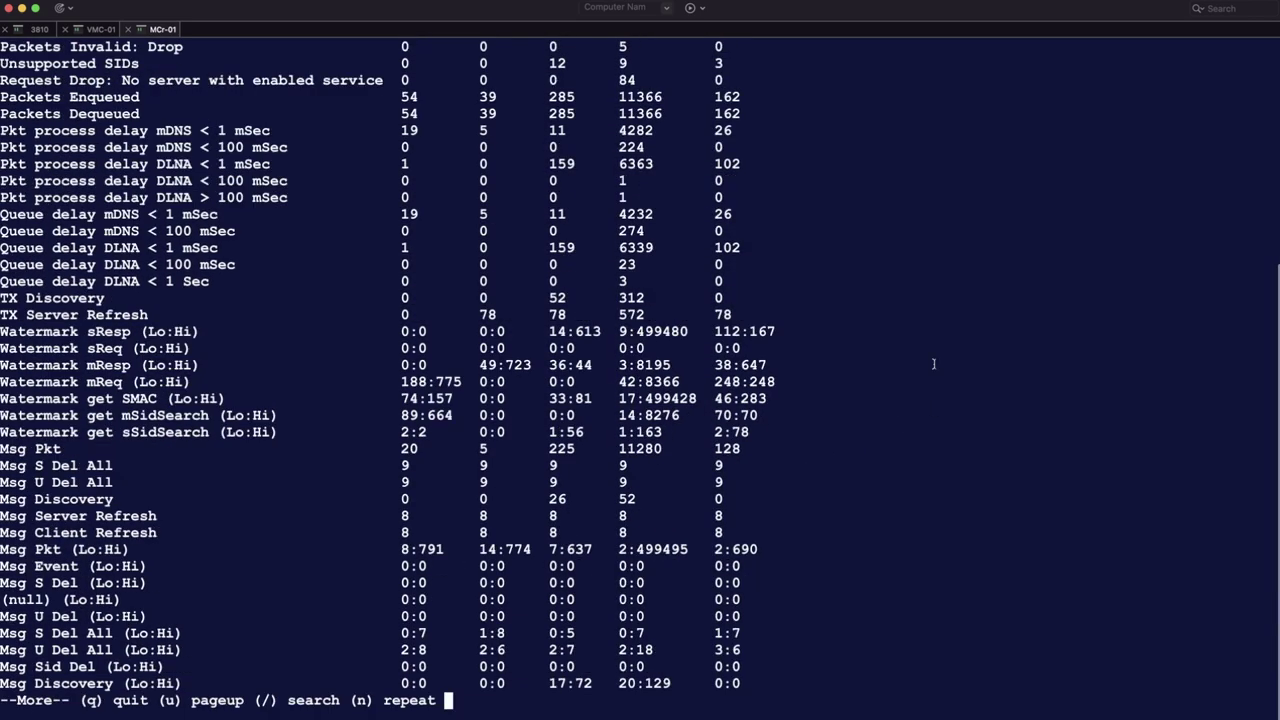
{"action": "key", "text": "space"}
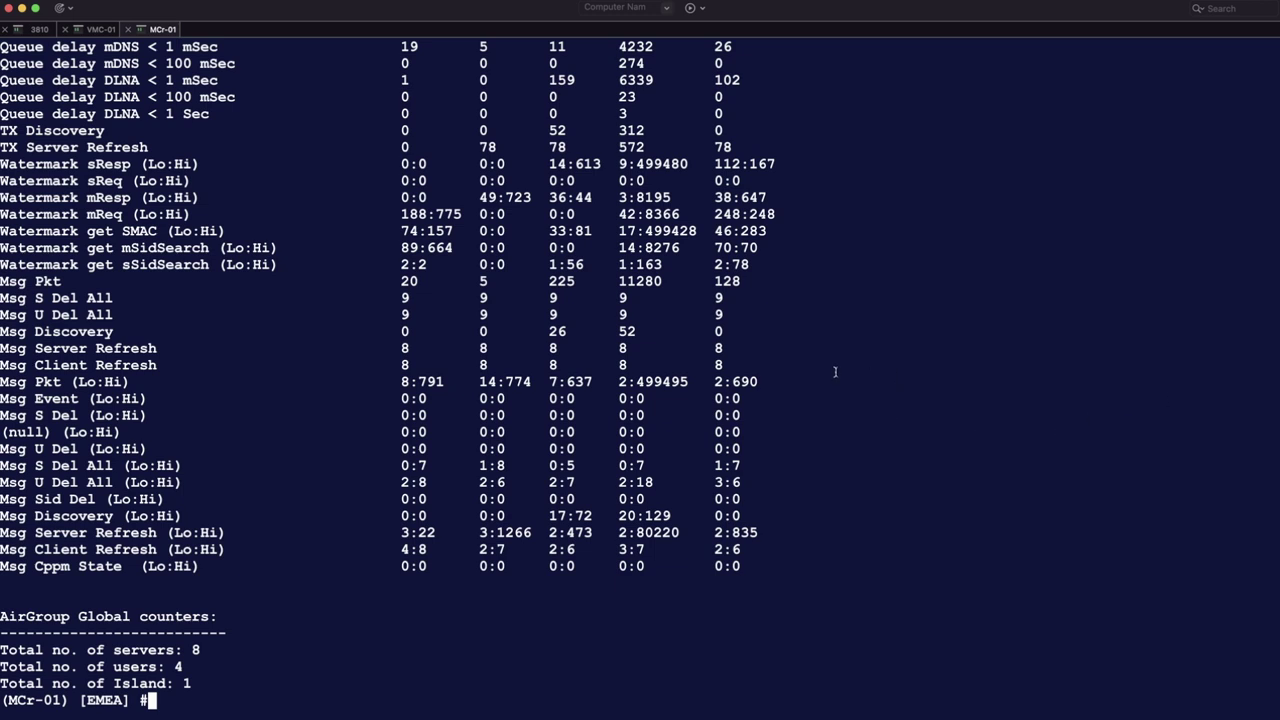
Run show airgroupservice on a cleared screen and examine the full service list, highlighting default-airplay and default-airprint
{"action": "key", "text": "super+k"}
{"action": "type", "text": "show airgroupservice"}
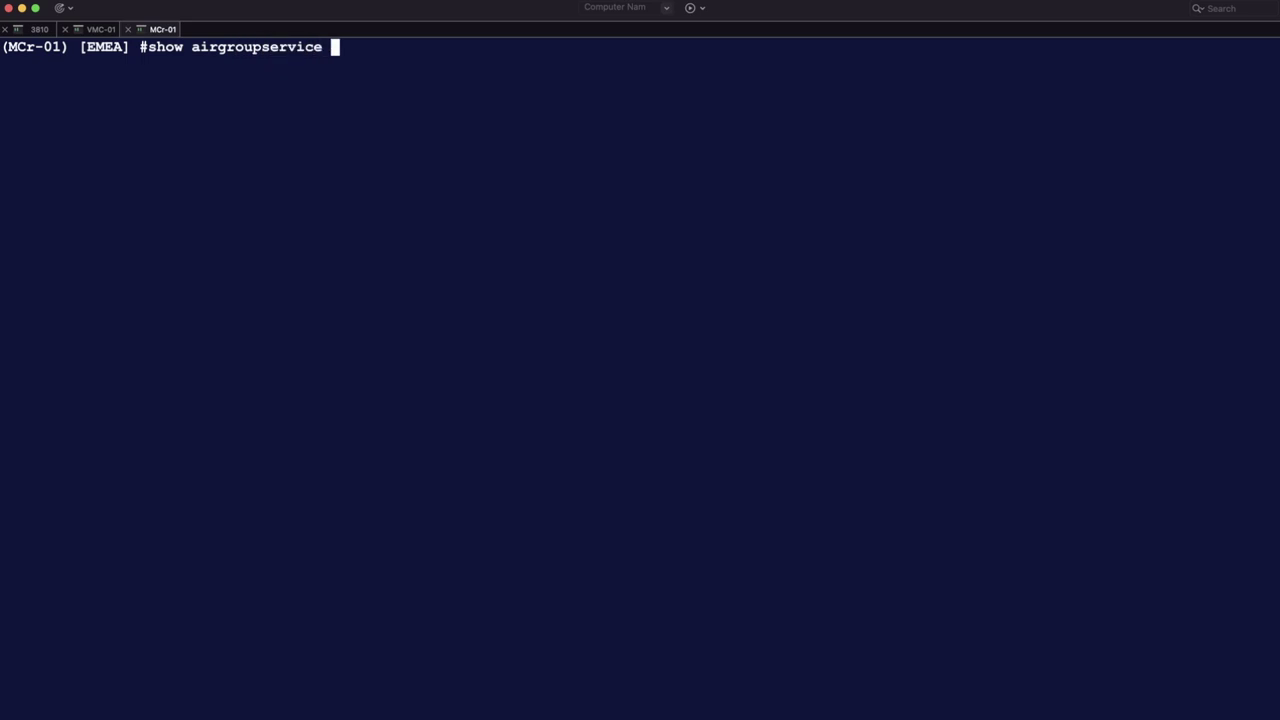
{"action": "key", "text": "Return"}
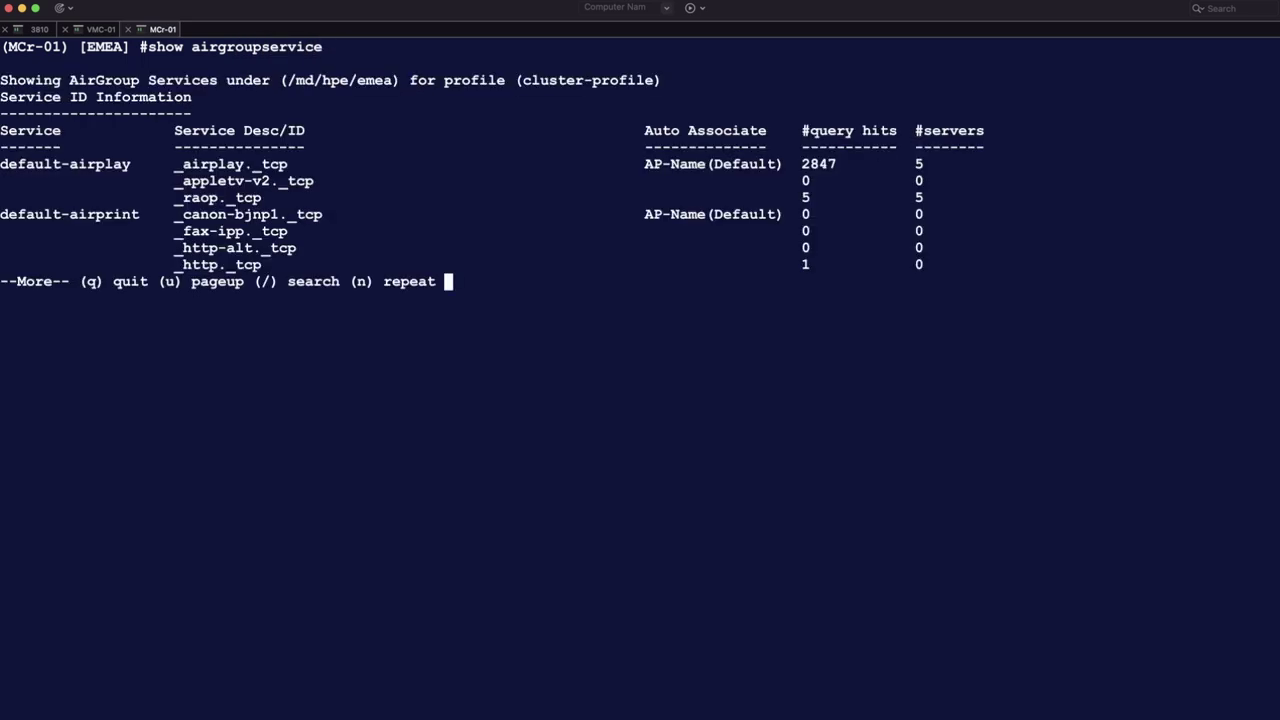
{"action": "key", "text": "space"}
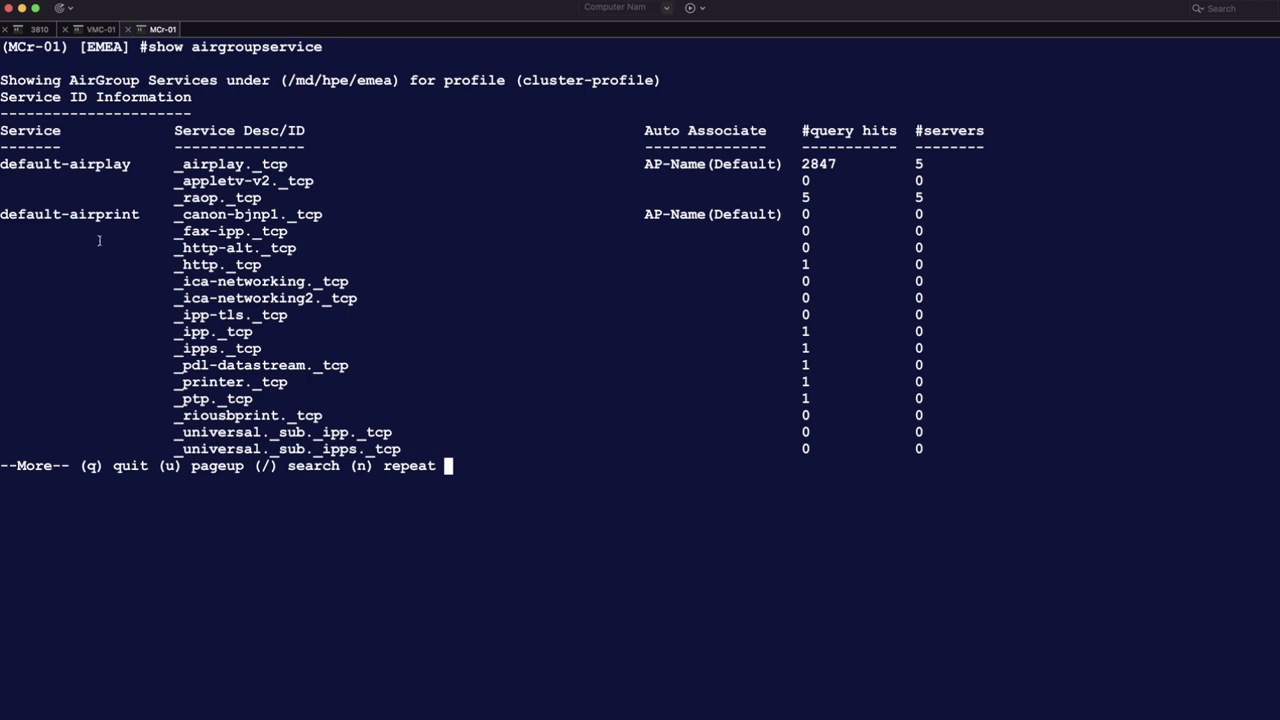
{"action": "left_click_drag", "start_coordinate": [1, 164], "coordinate": [96, 164]}
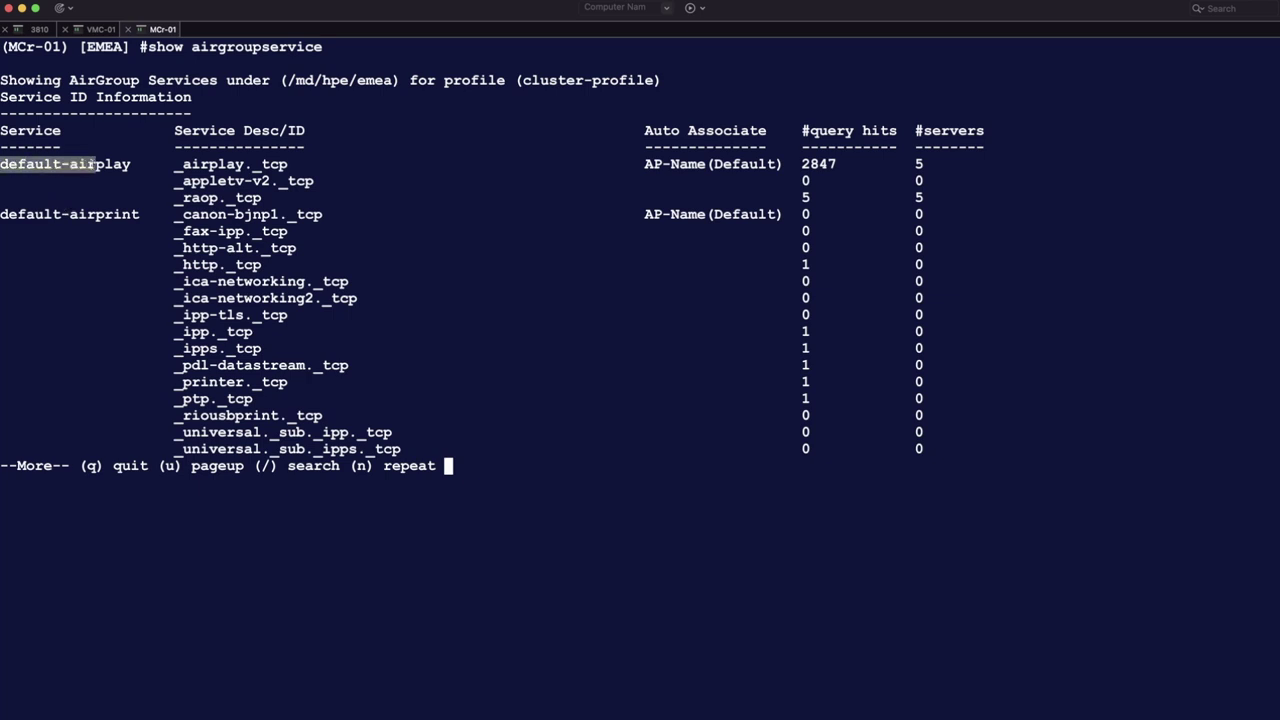
{"action": "left_click_drag", "start_coordinate": [2, 214], "coordinate": [113, 214]}
{"action": "left_click", "coordinate": [221, 226]}
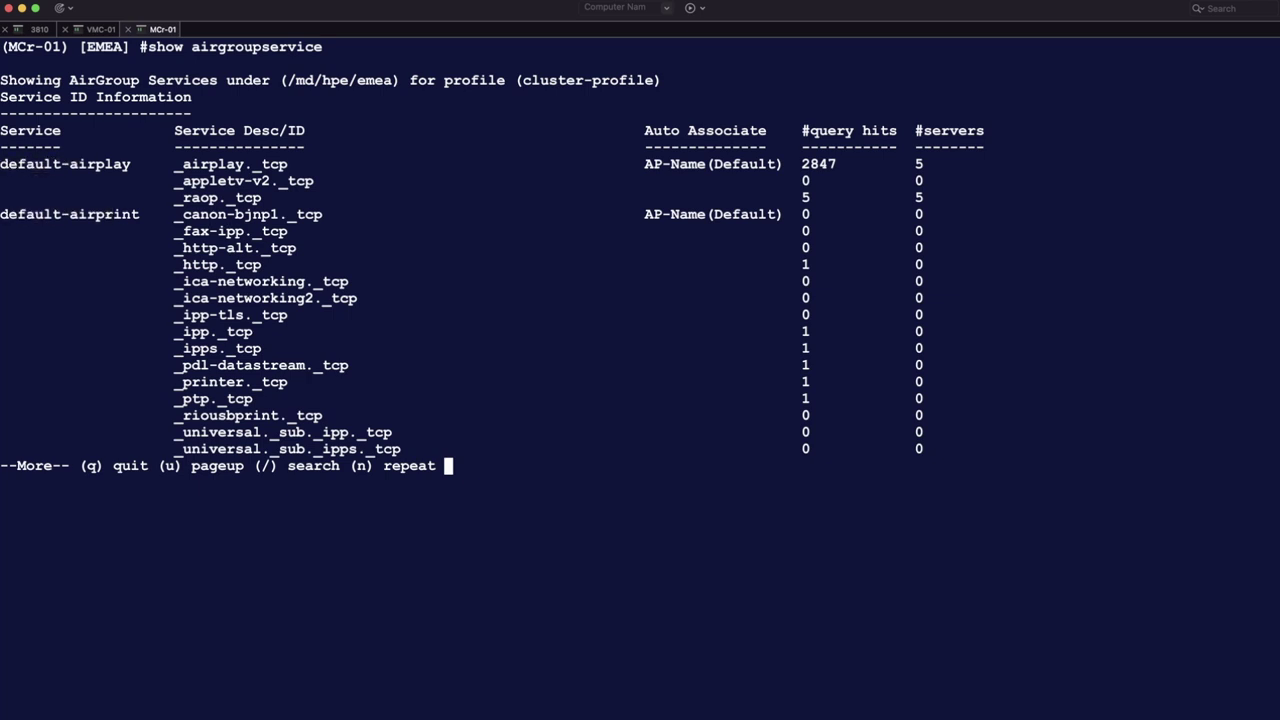
{"action": "key", "text": "space"}
{"action": "key", "text": "space"}
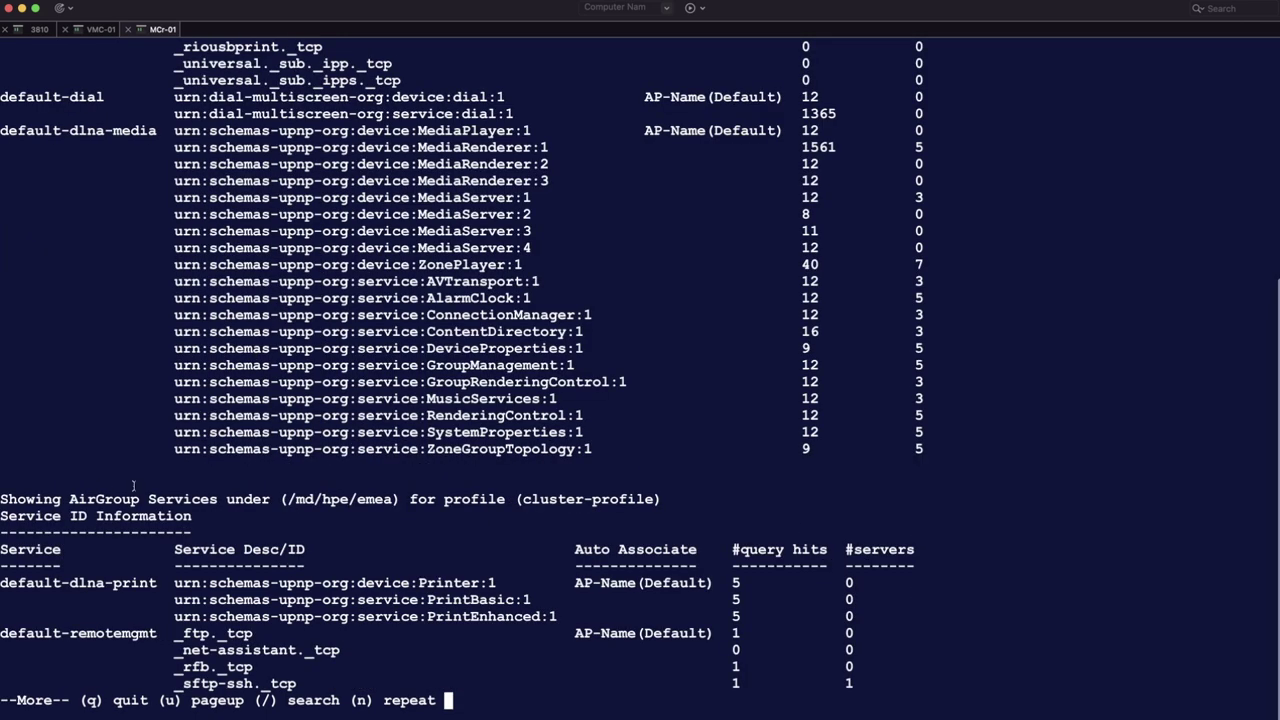
{"action": "key", "text": "space"}
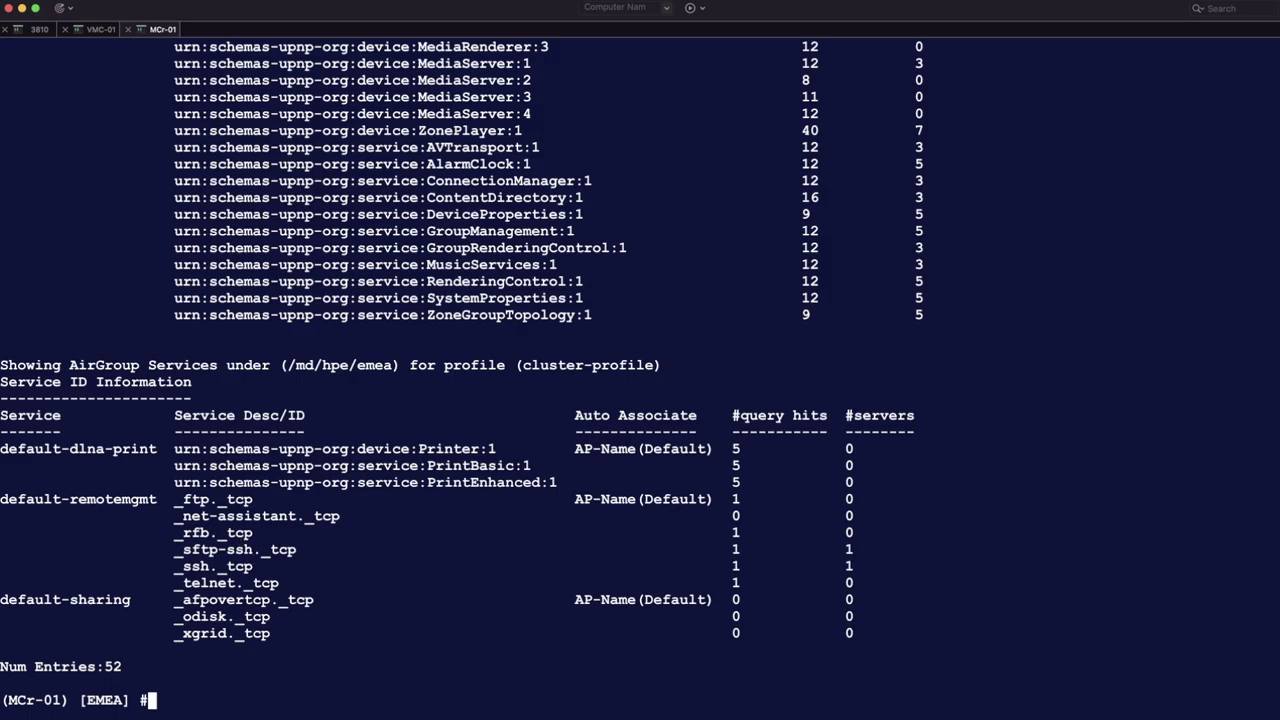
Switch to the Mobility Conductor web interface and expand the AirGroup Service profiles under AirGroup to review the default services
{"action": "key", "text": "super+Tab"}
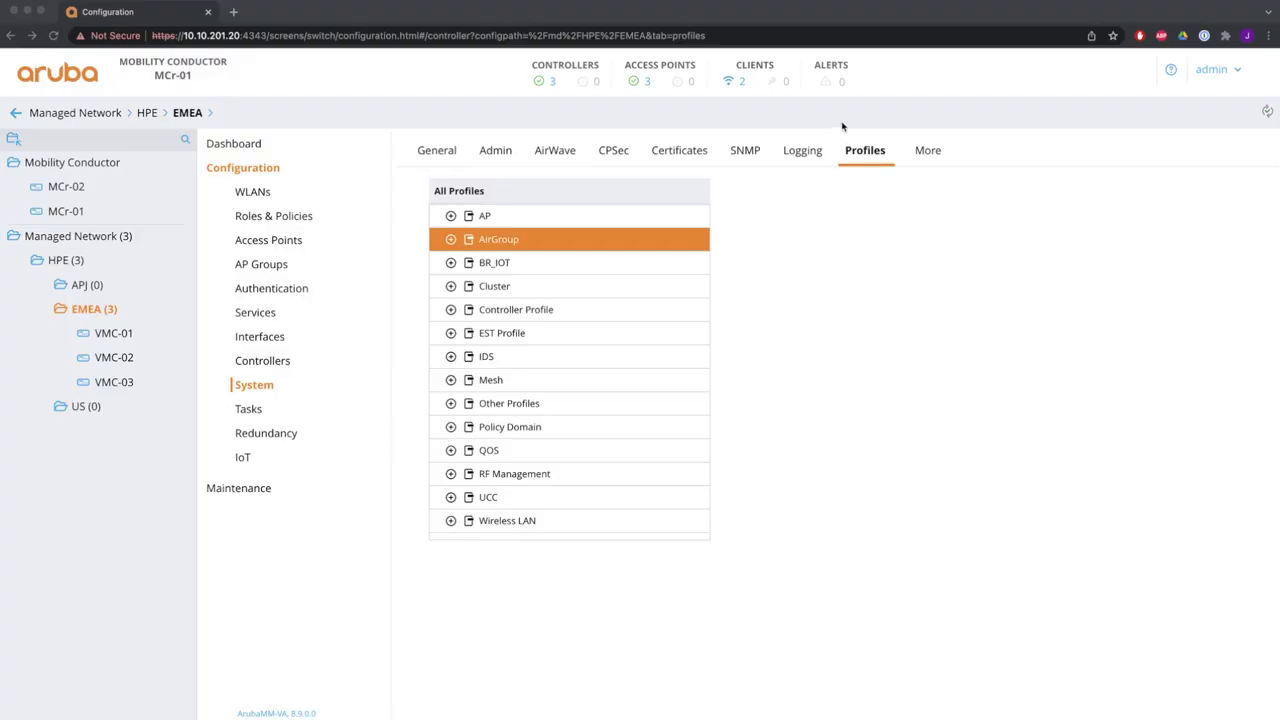
{"action": "left_click", "coordinate": [450, 241]}
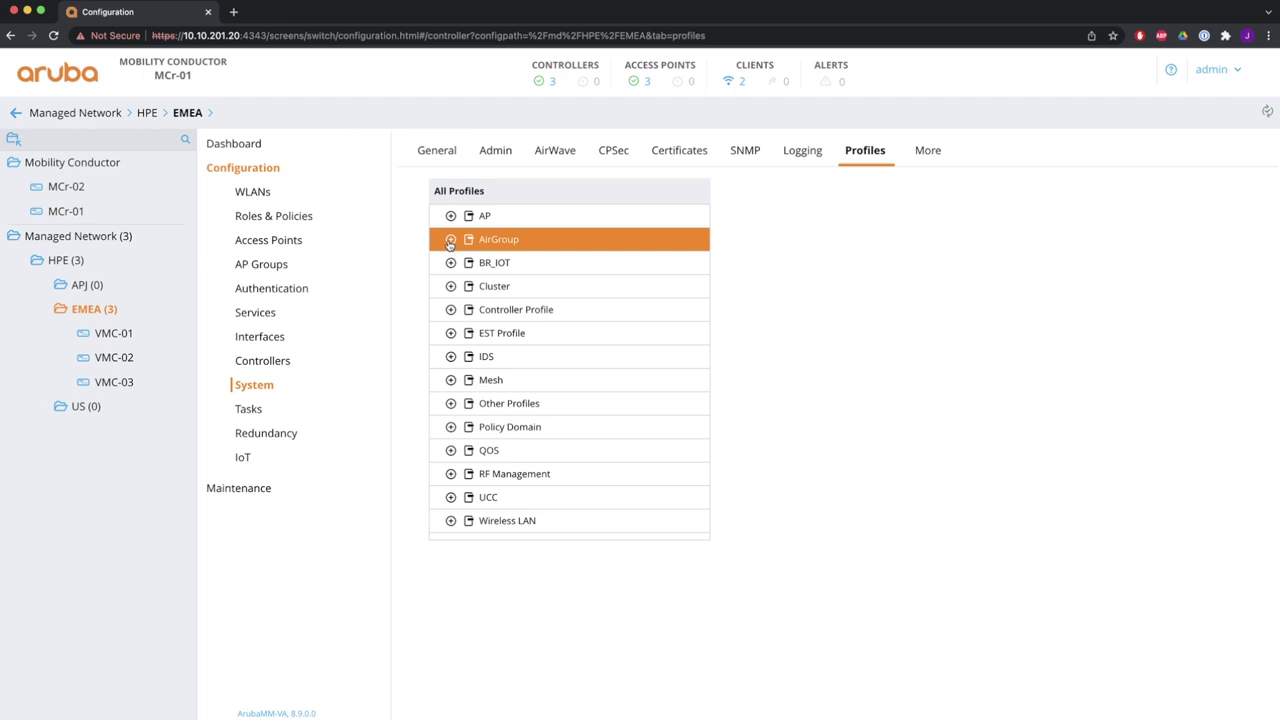
{"action": "left_click", "coordinate": [450, 241]}
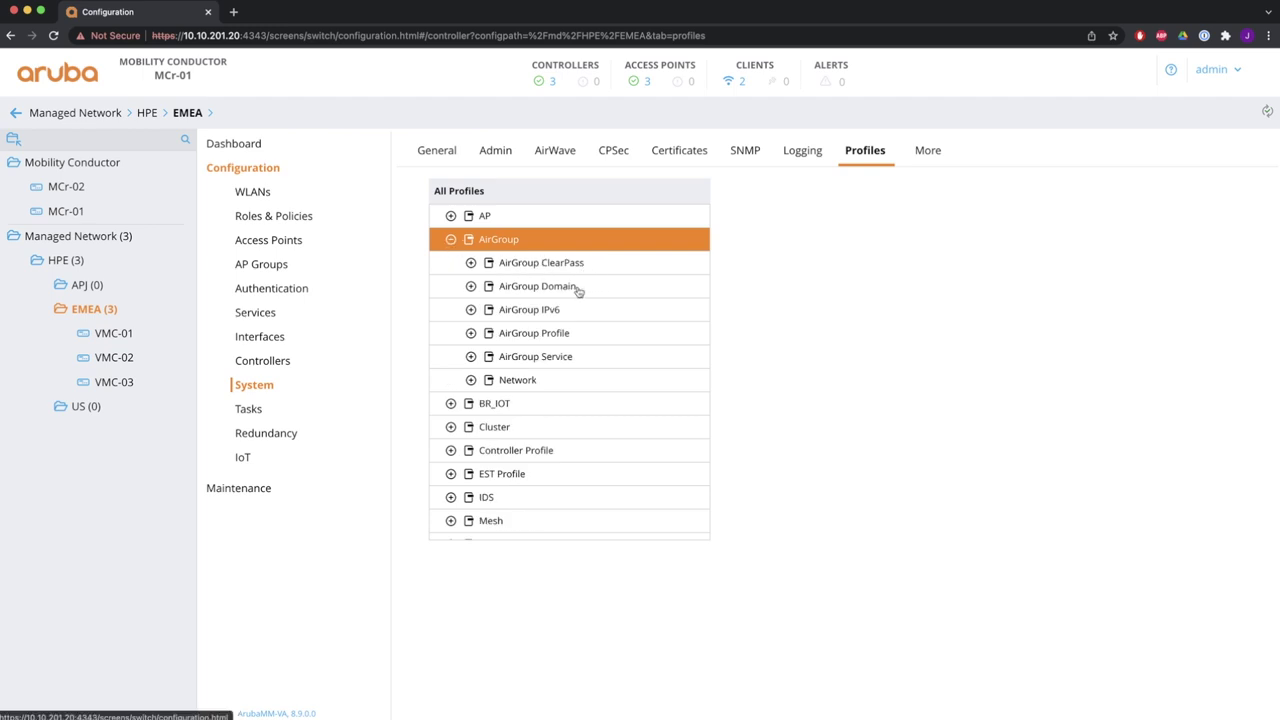
{"action": "left_click", "coordinate": [585, 358]}
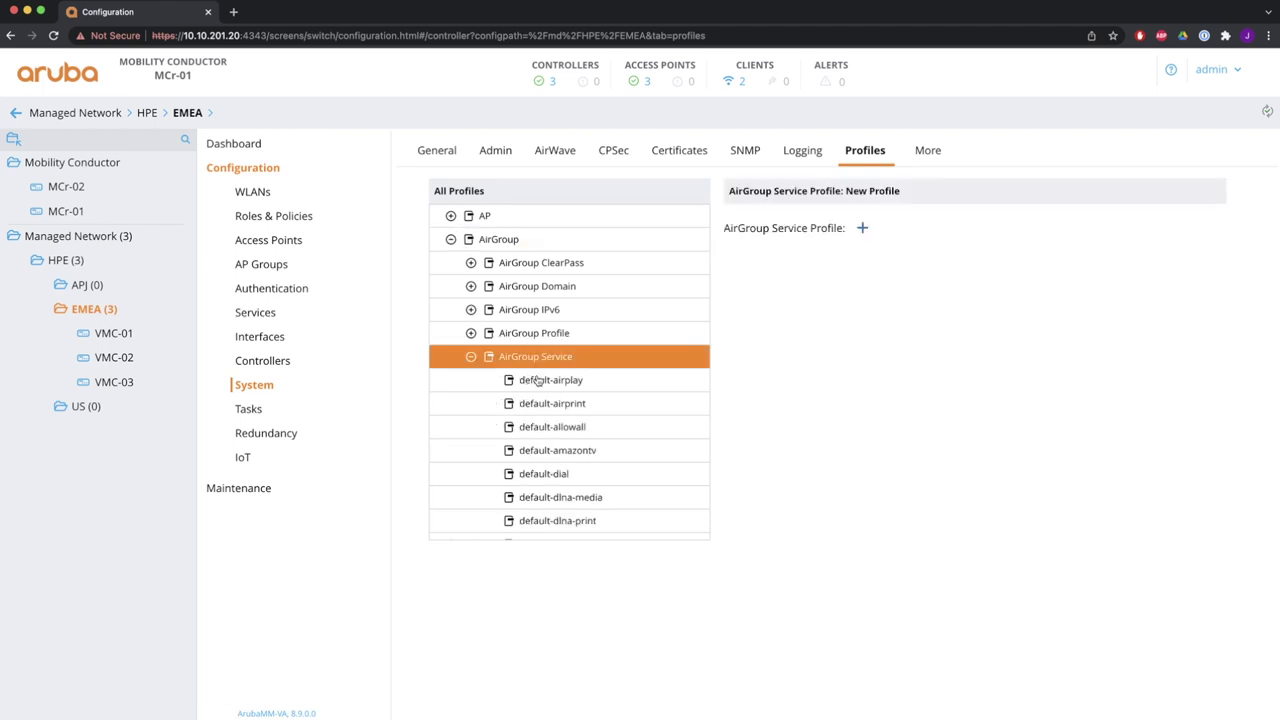
{"action": "scroll", "coordinate": [537, 383], "scroll_direction": "down", "scroll_amount": 3}
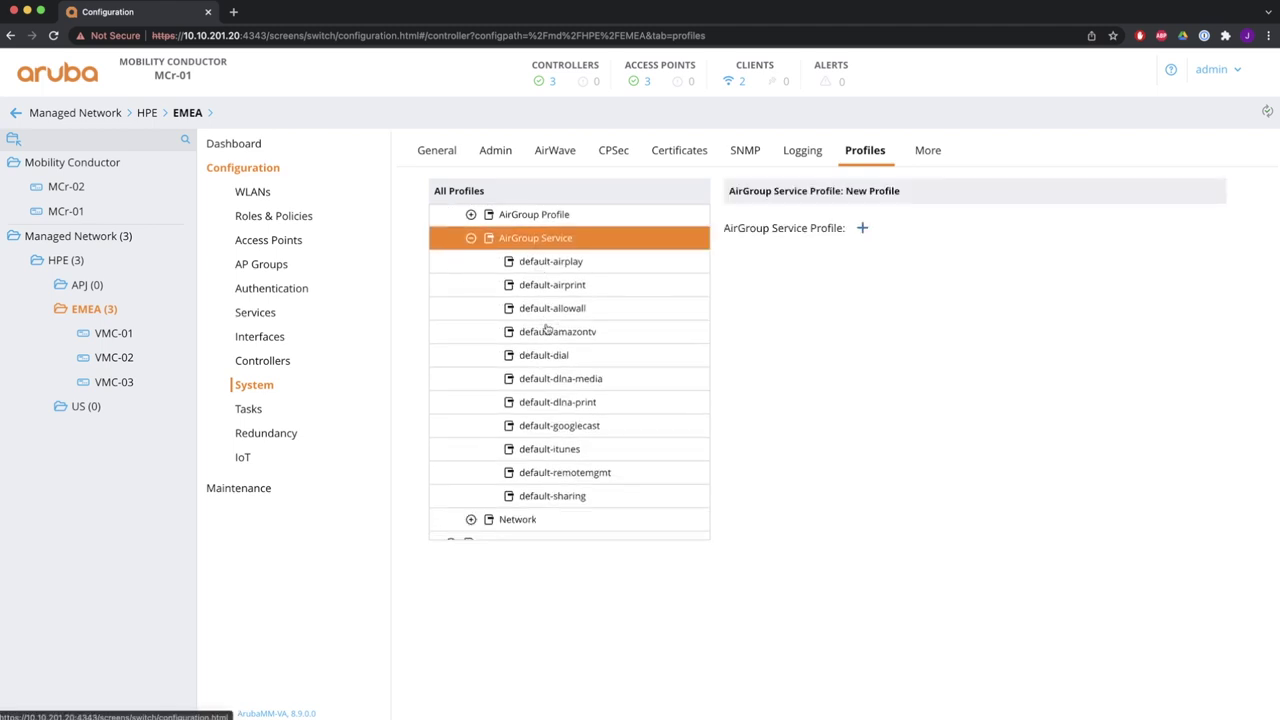
Start a new AirGroup service profile with myserviceprofile as name and description, and open a new service ID entry
{"action": "left_click", "coordinate": [862, 228]}
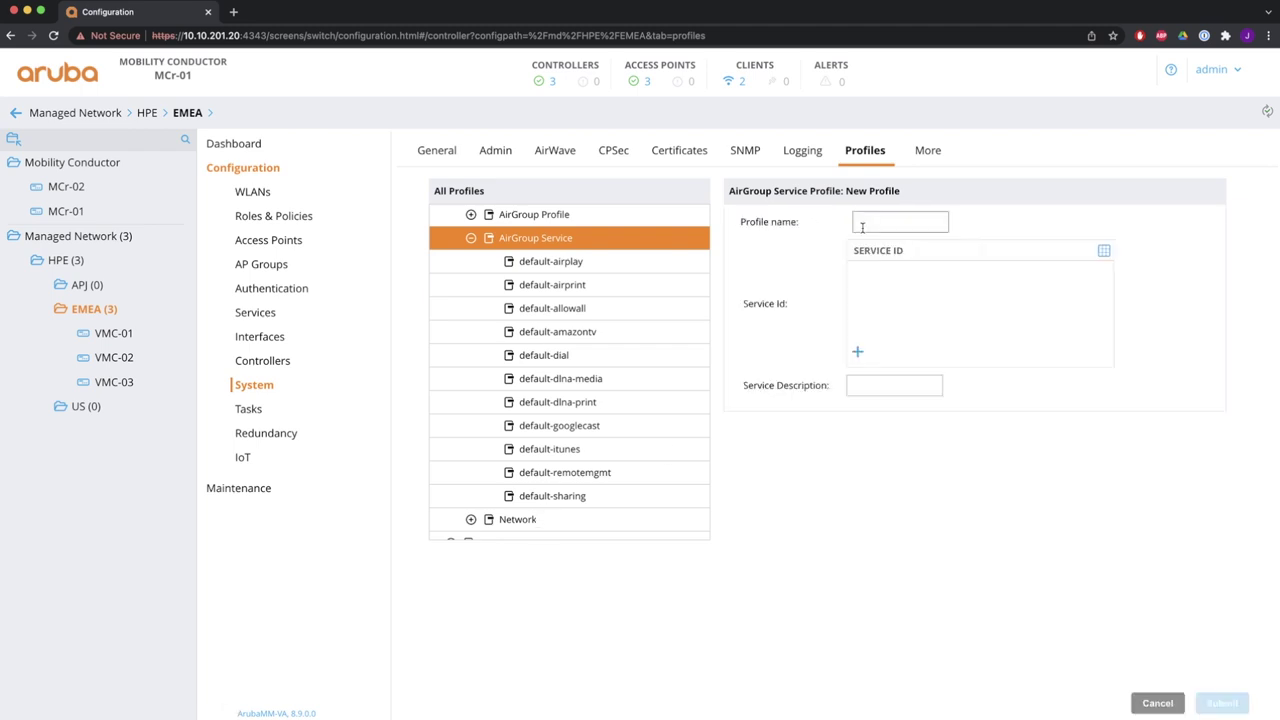
{"action": "type", "text": "my"}
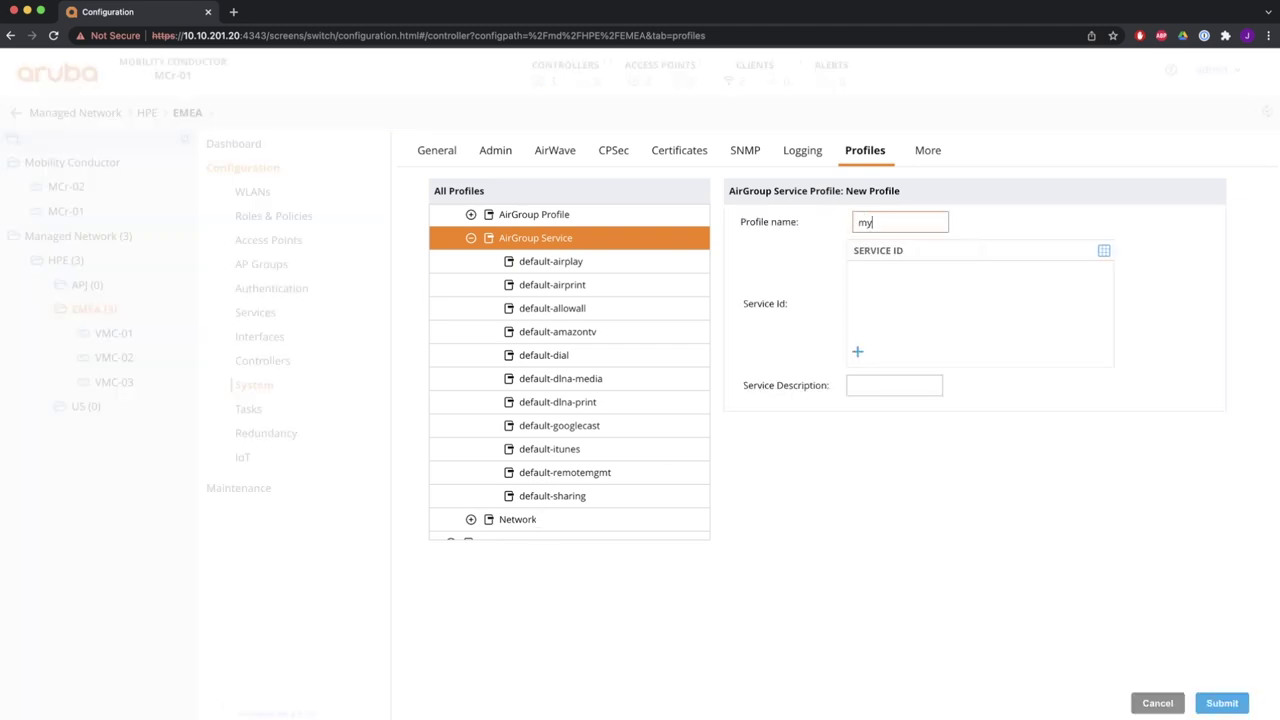
{"action": "type", "text": "serviceprofile"}
{"action": "left_click", "coordinate": [894, 385]}
{"action": "type", "text": "myserviceprofile"}
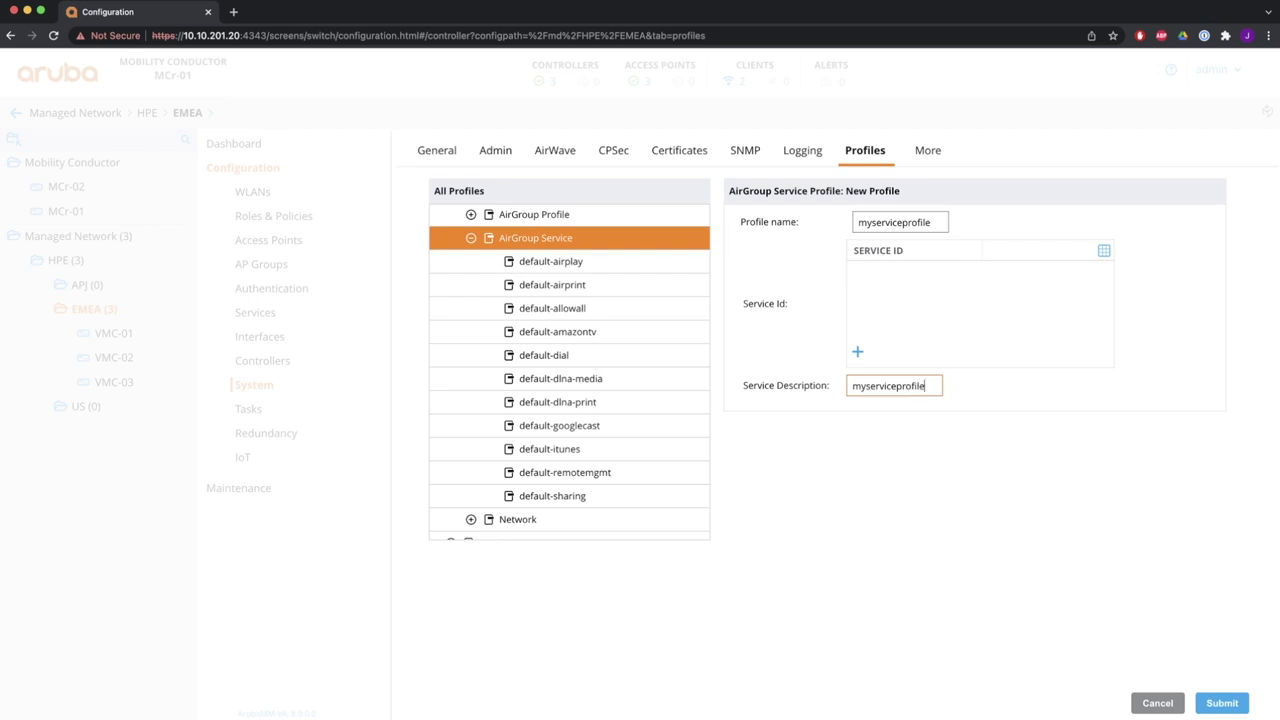
{"action": "left_click", "coordinate": [857, 355]}
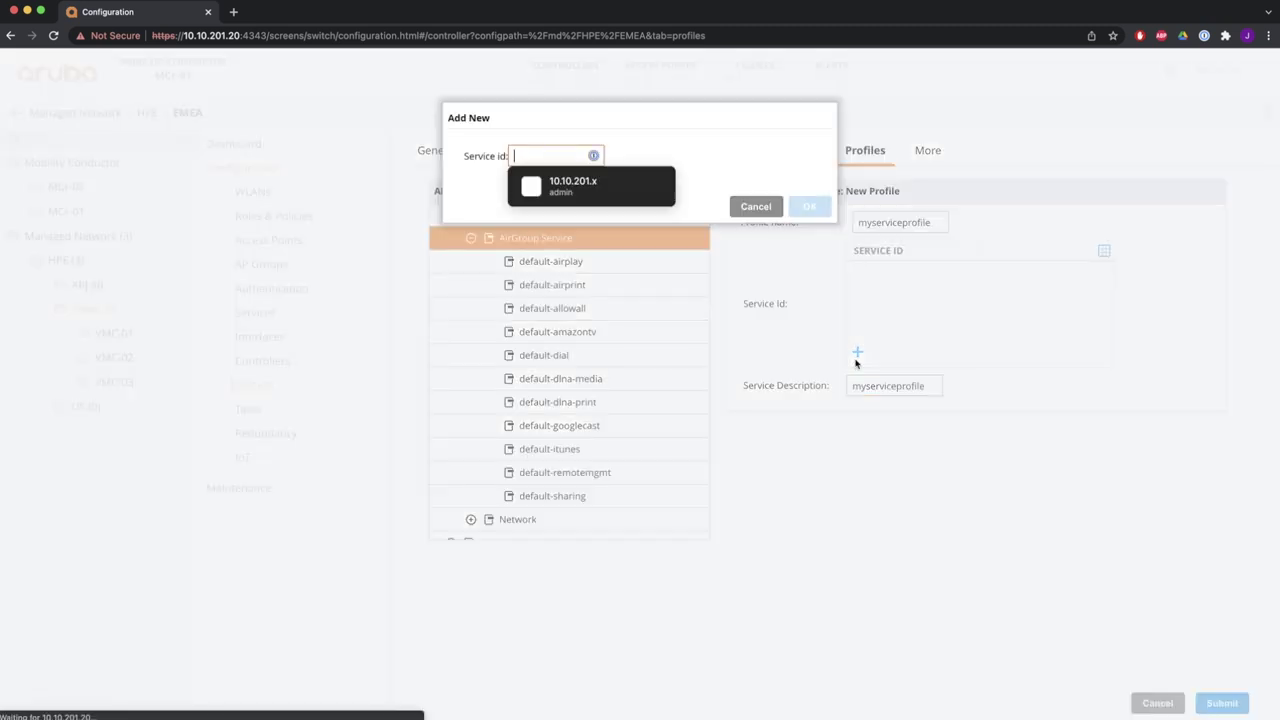
Switch to the MCr-01 terminal and run show airgroup blocked-service-id to list the blocked service IDs
{"action": "key", "text": "super+Tab"}
{"action": "key", "text": "super+Tab"}
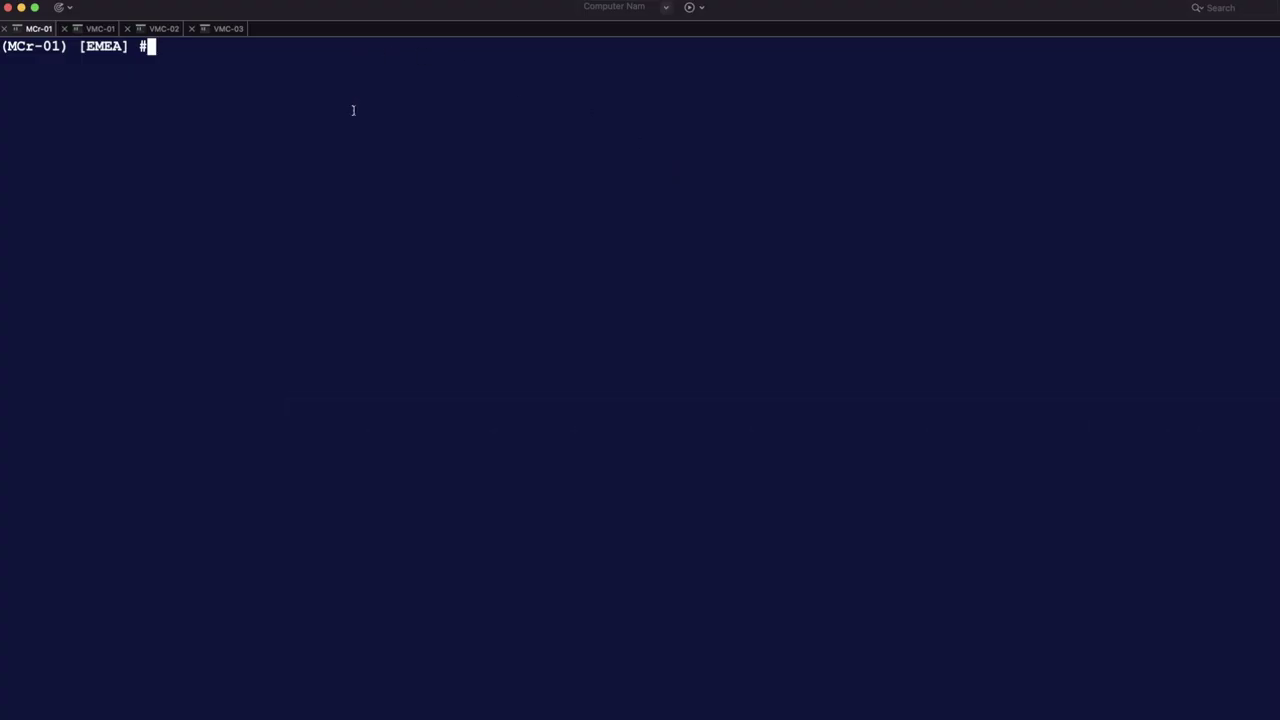
{"action": "type", "text": "show airgroup blo"}
{"action": "key", "text": "Tab"}
{"action": "key", "text": "Return"}
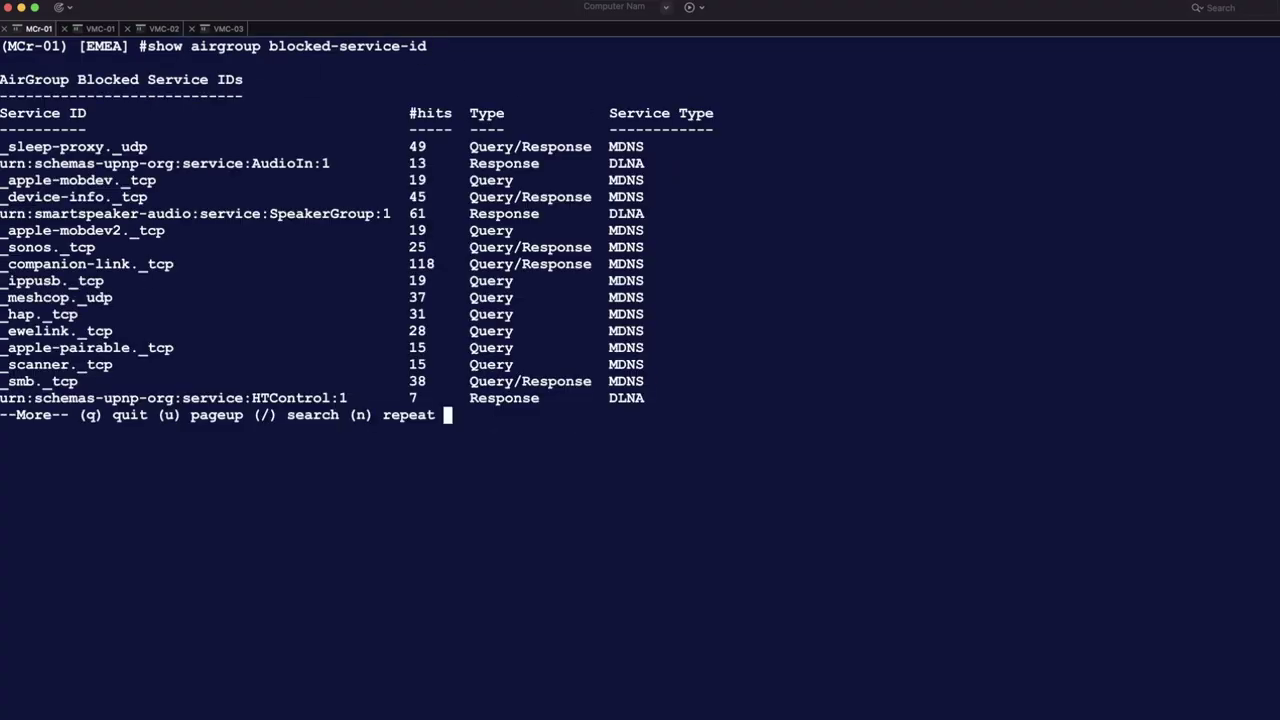
Copy urn:schemas-upnp-org:service:HTControl:1 from the rest of the blocked service ID list and add it as a service ID in the web interface's myserviceprofile
{"action": "key", "text": "space"}
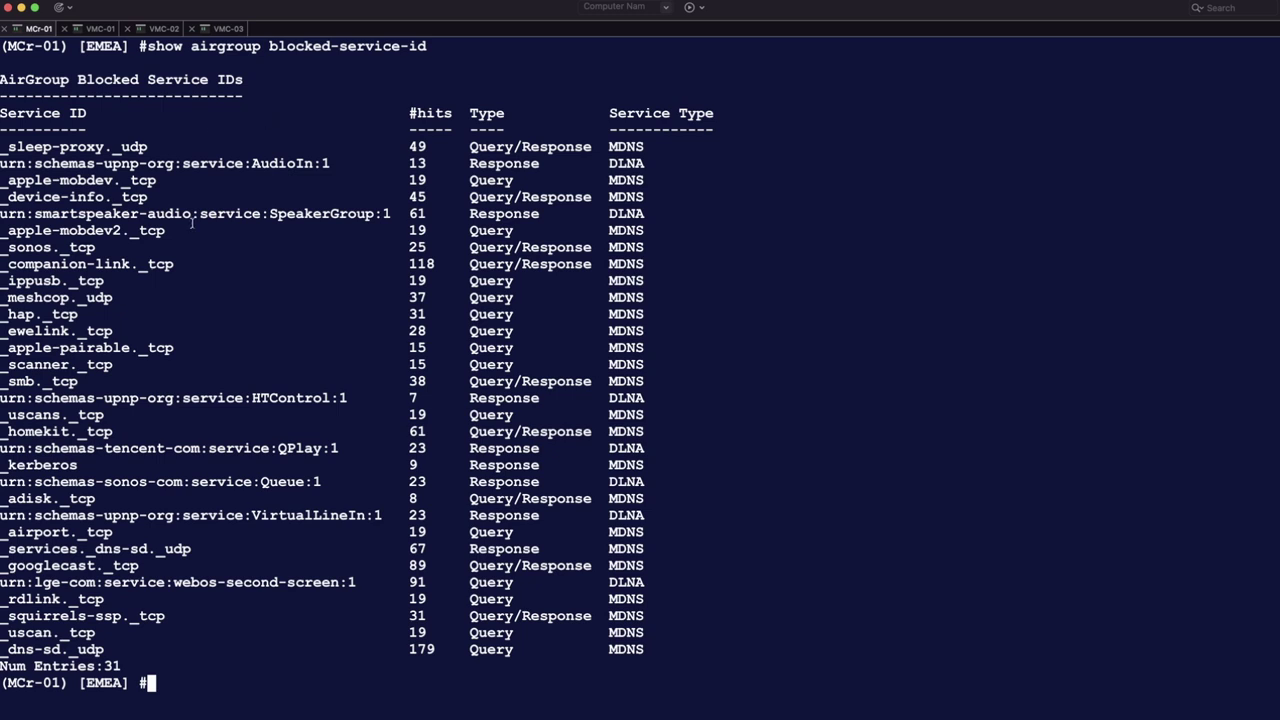
{"action": "left_click_drag", "start_coordinate": [2, 82], "coordinate": [244, 82]}
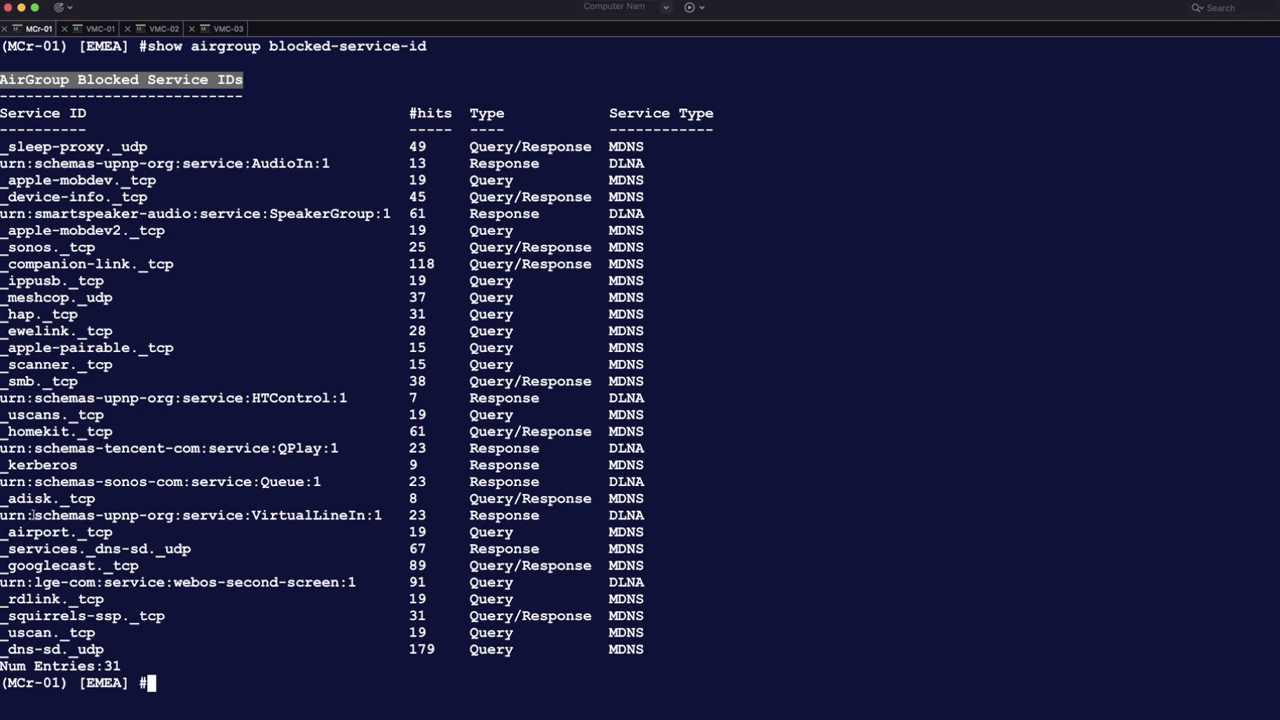
{"action": "left_click_drag", "start_coordinate": [1, 398], "coordinate": [348, 398]}
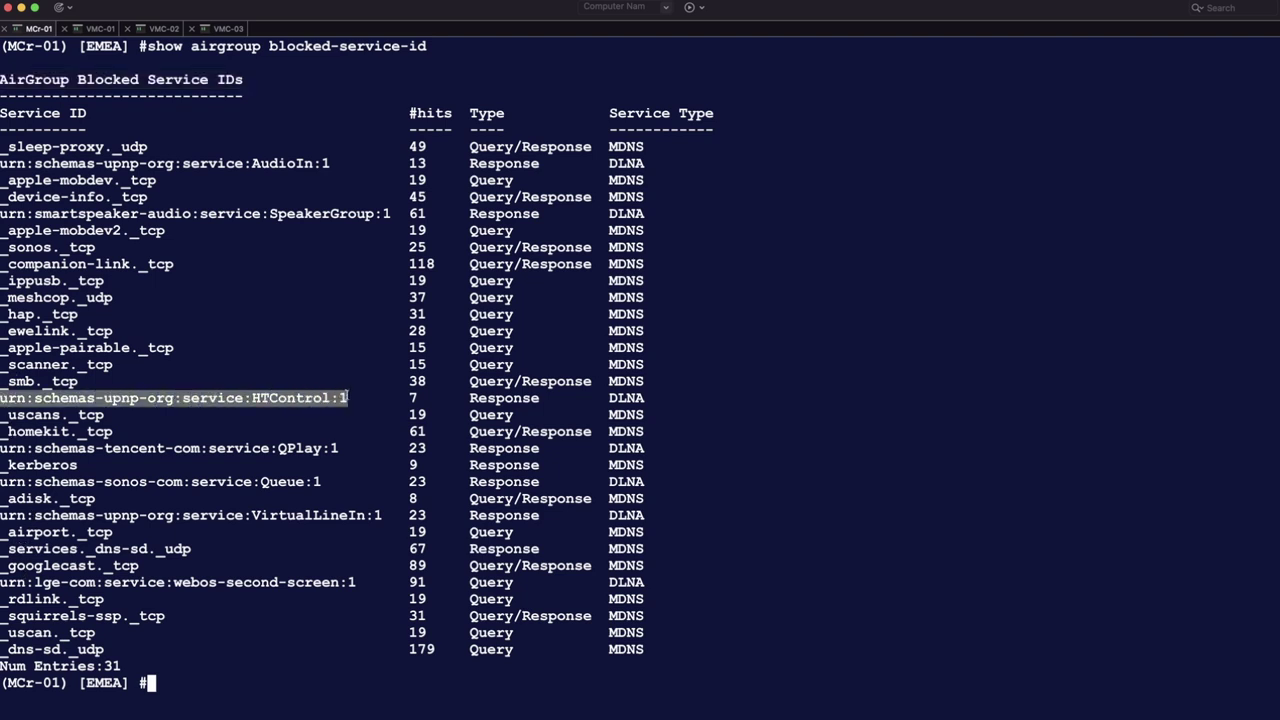
{"action": "key", "text": "super+c"}
{"action": "key", "text": "super+Tab"}
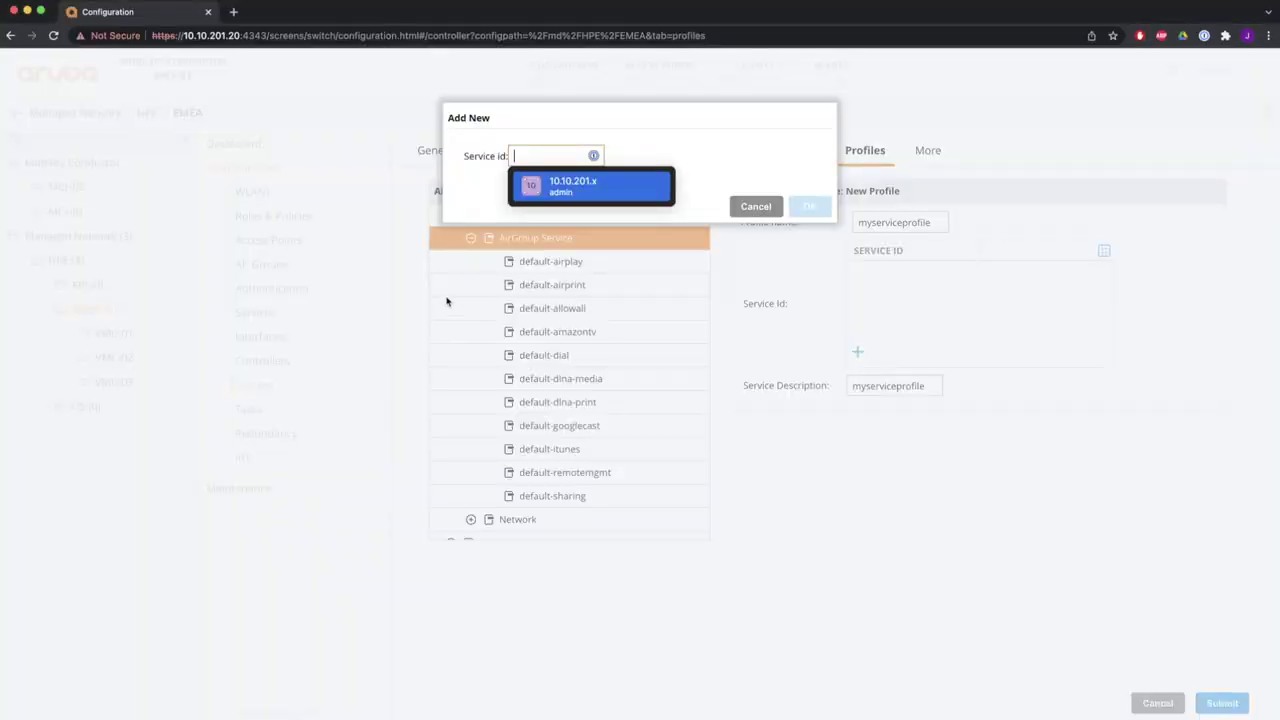
{"action": "key", "text": "super+v"}
{"action": "left_click", "coordinate": [810, 206]}
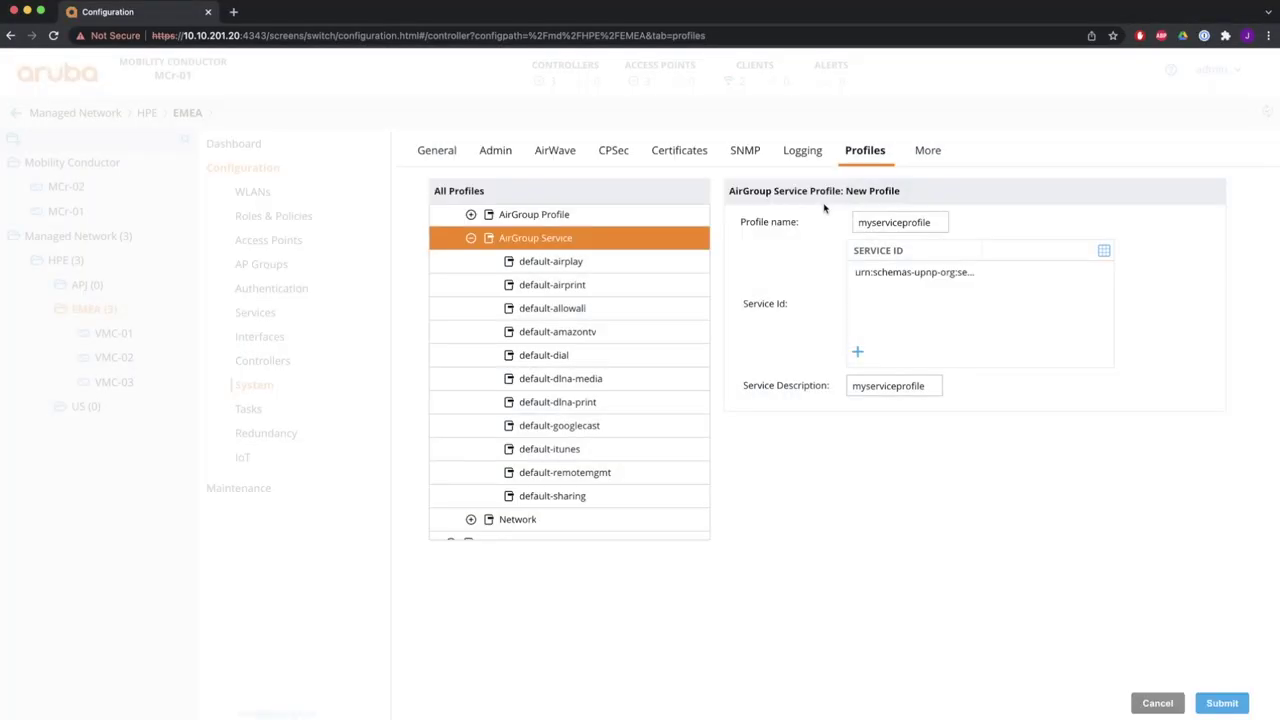
Copy _sonos._tcp from the MCr-01 terminal's blocked list and add it as a second service ID in the web interface's myserviceprofile
{"action": "key", "text": "super+Tab"}
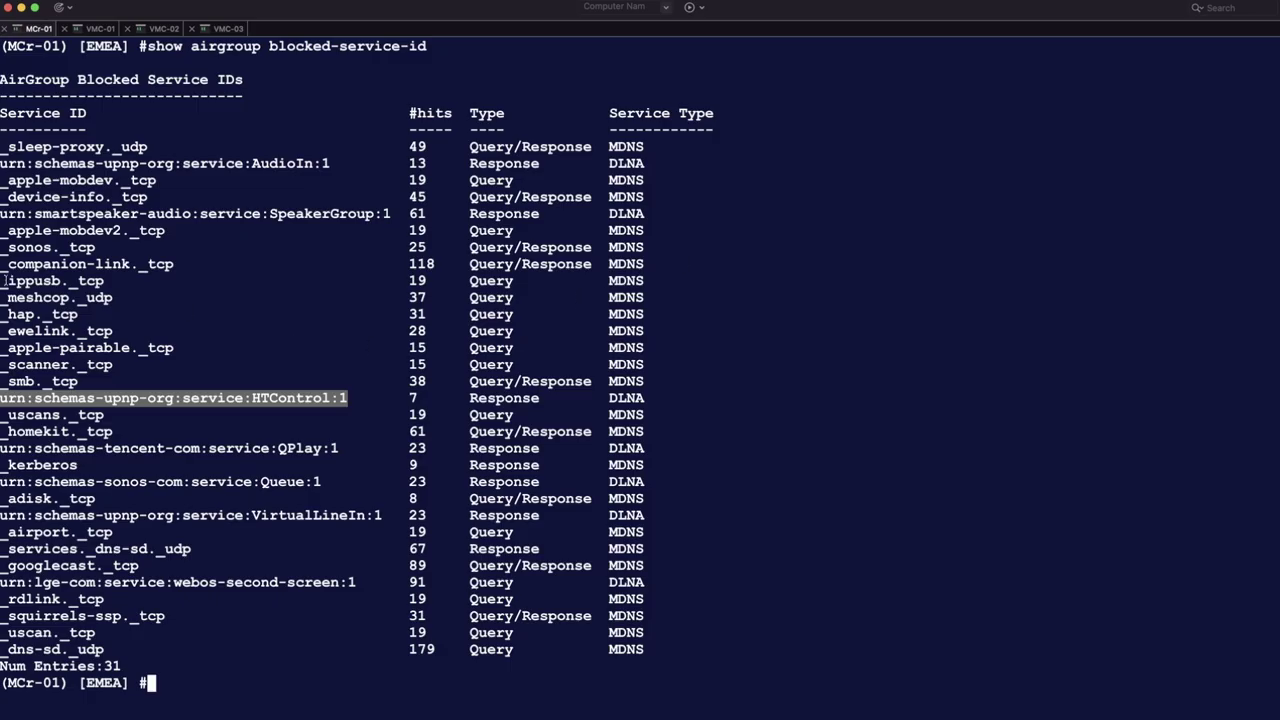
{"action": "left_click_drag", "start_coordinate": [3, 247], "coordinate": [95, 247]}
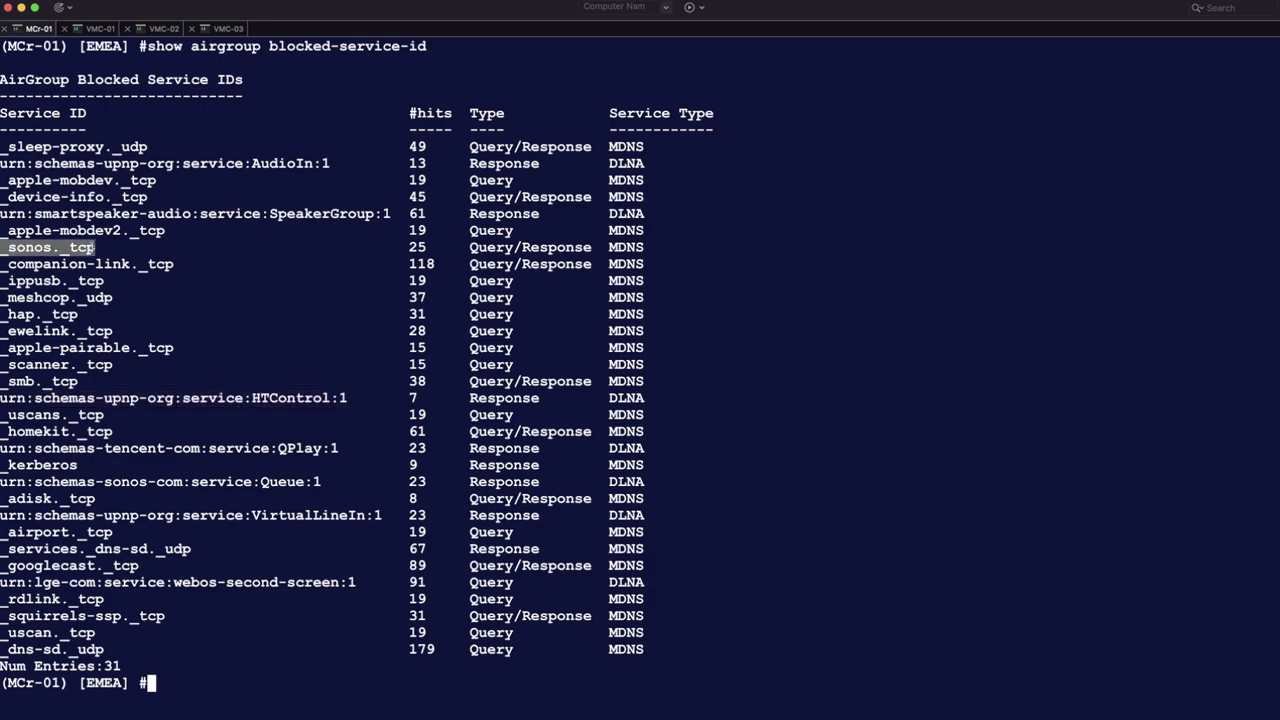
{"action": "key", "text": "super+Tab"}
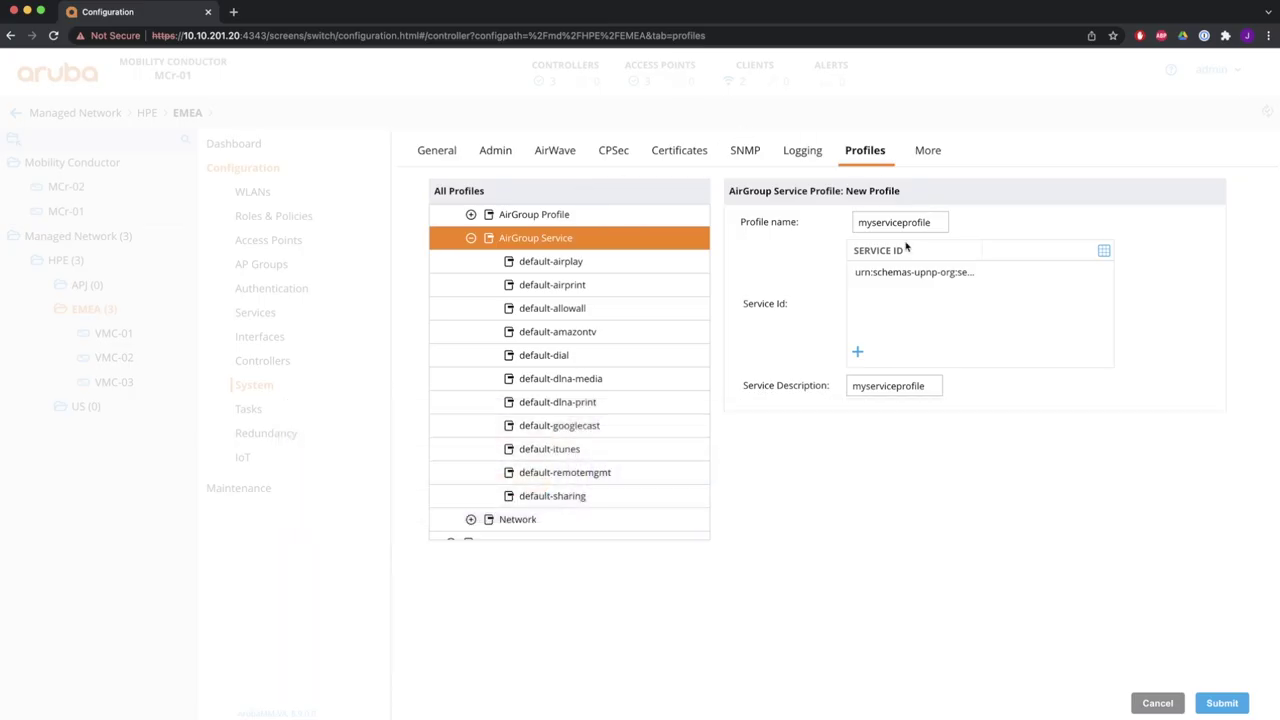
{"action": "left_click", "coordinate": [860, 352]}
{"action": "left_click", "coordinate": [541, 153]}
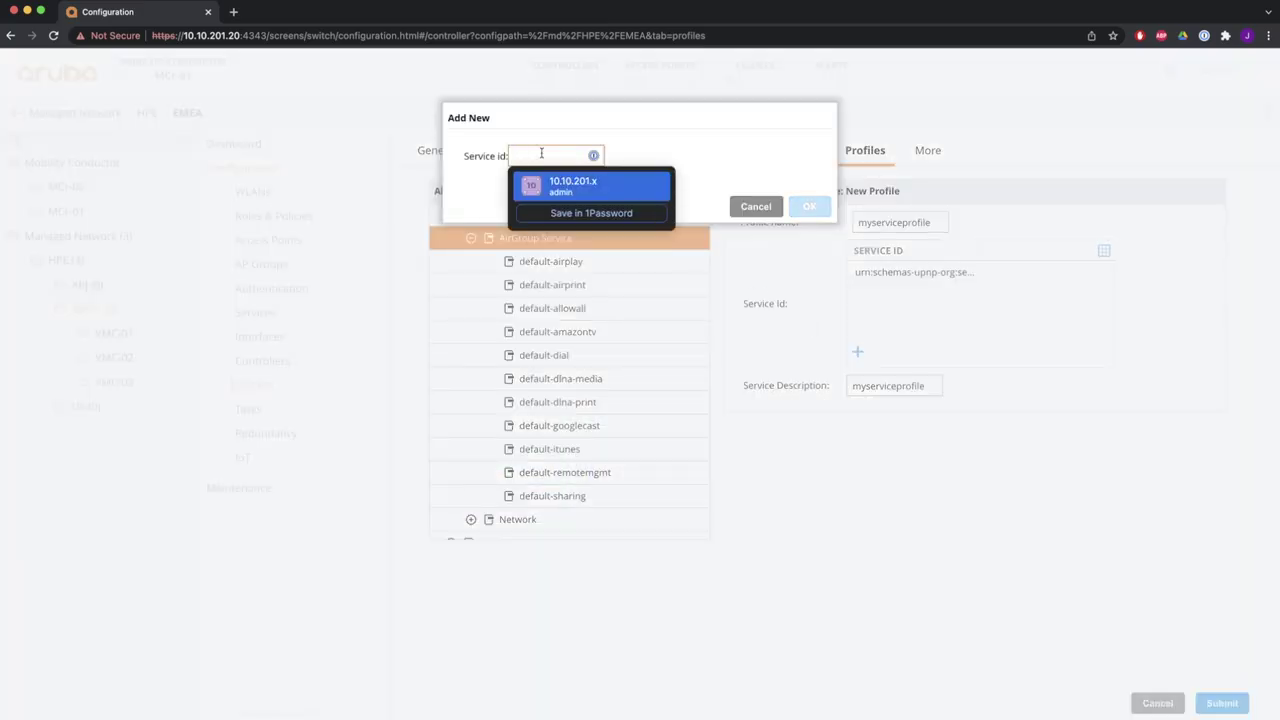
{"action": "key", "text": "super+v"}
{"action": "left_click", "coordinate": [810, 206]}
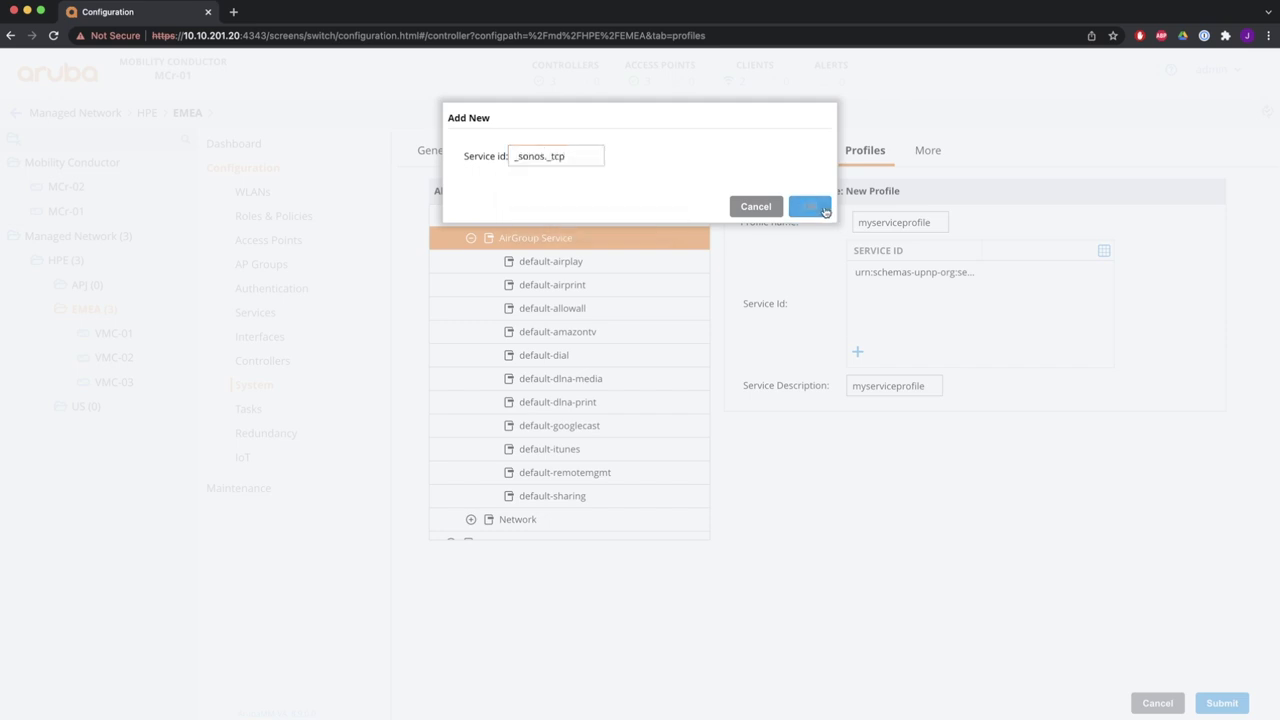
Submit the new myserviceprofile service profile and deploy the pending changes to the EMEA controllers
{"action": "left_click", "coordinate": [1234, 704]}
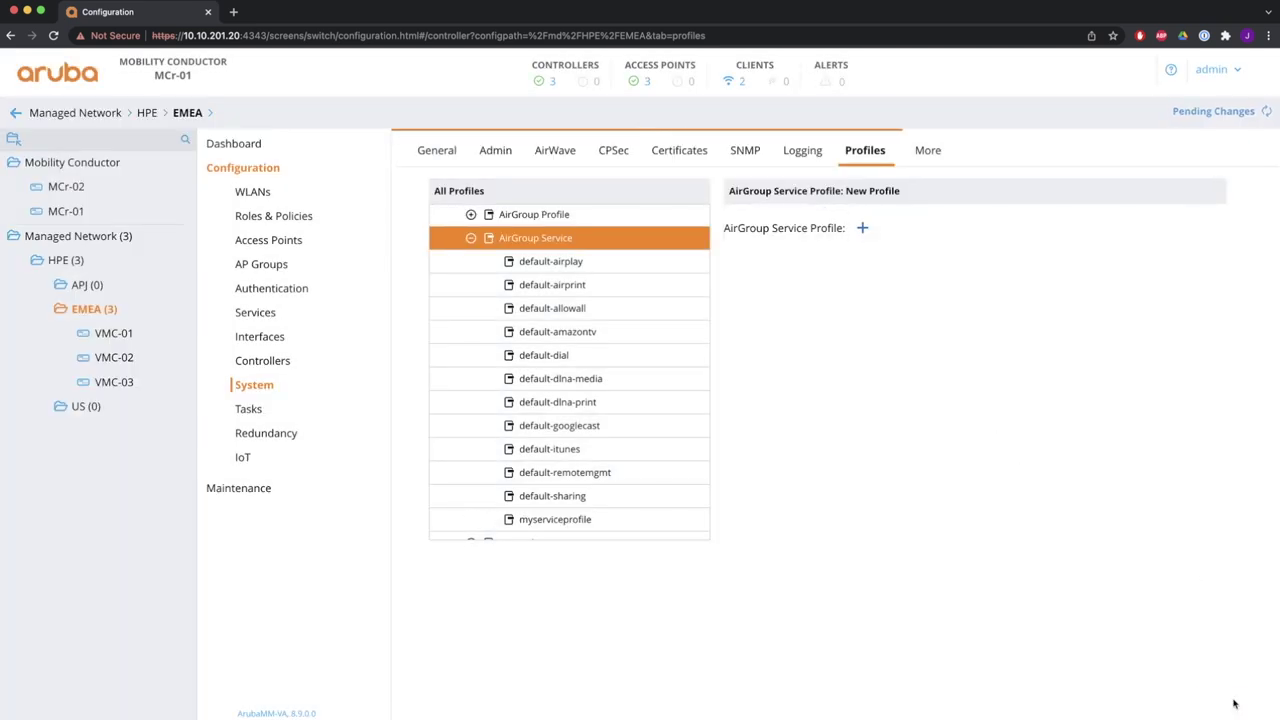
{"action": "left_click", "coordinate": [1216, 113]}
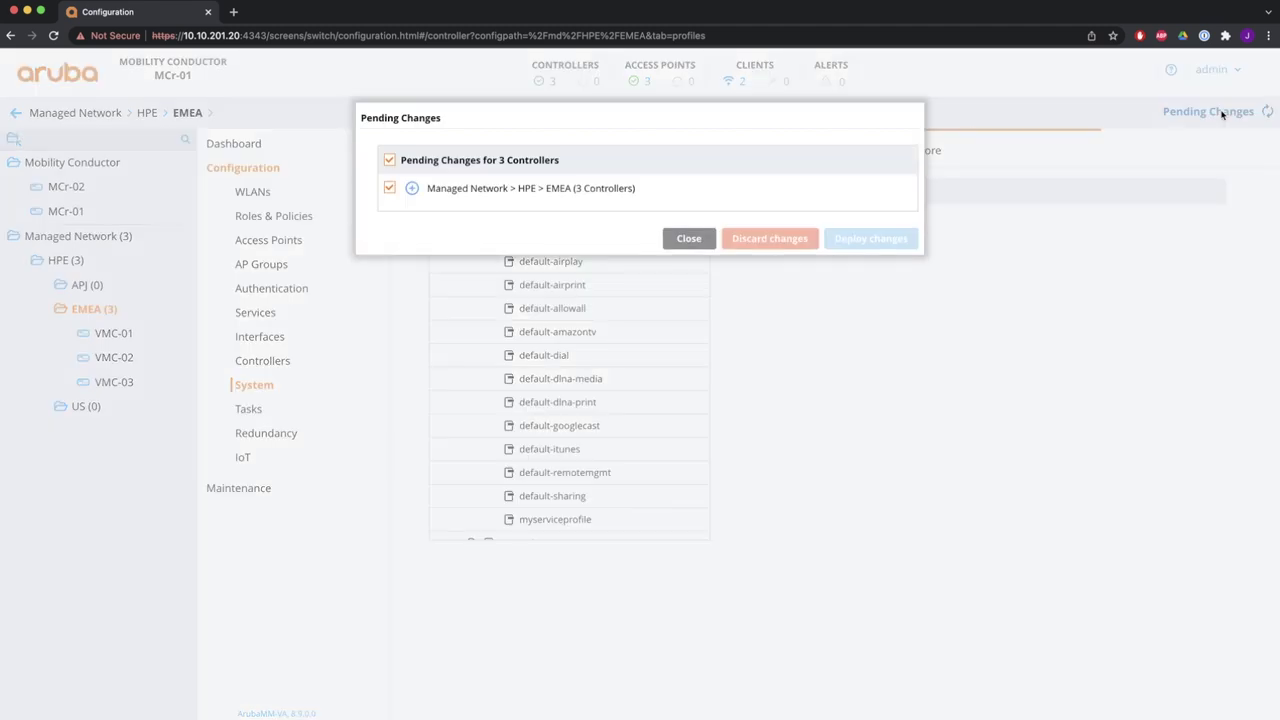
{"action": "left_click", "coordinate": [879, 240]}
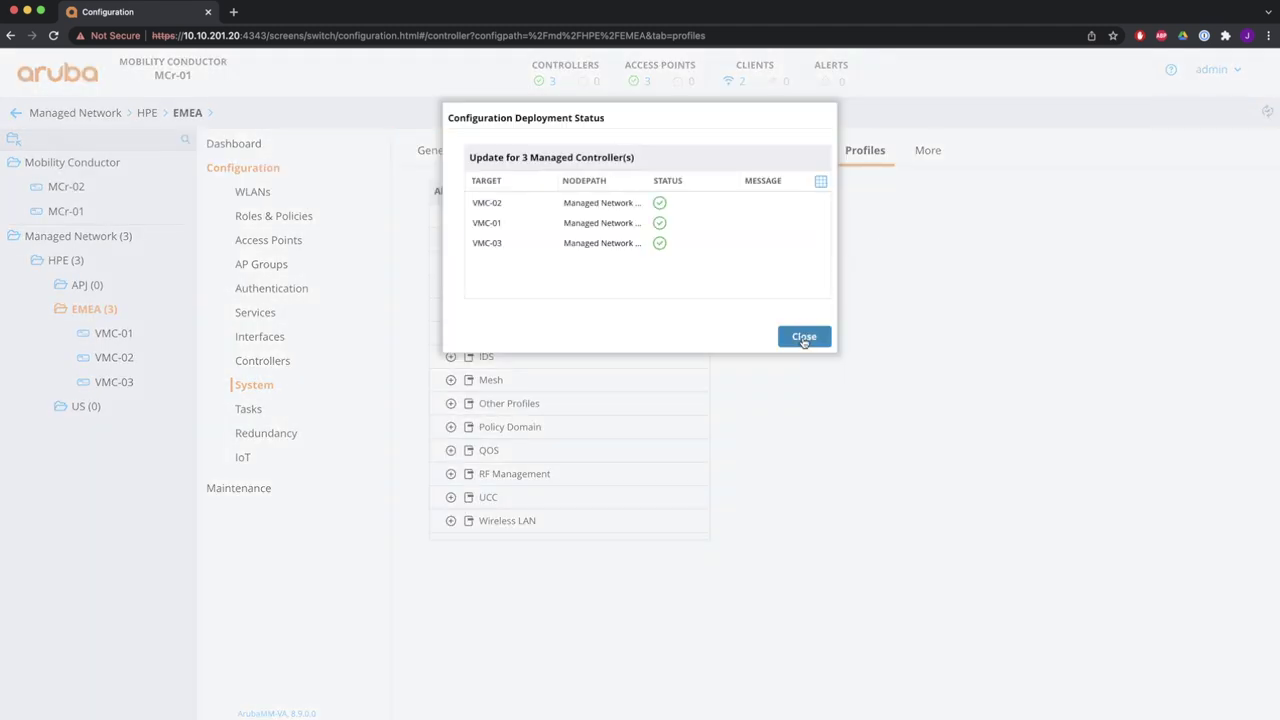
{"action": "left_click", "coordinate": [803, 338]}
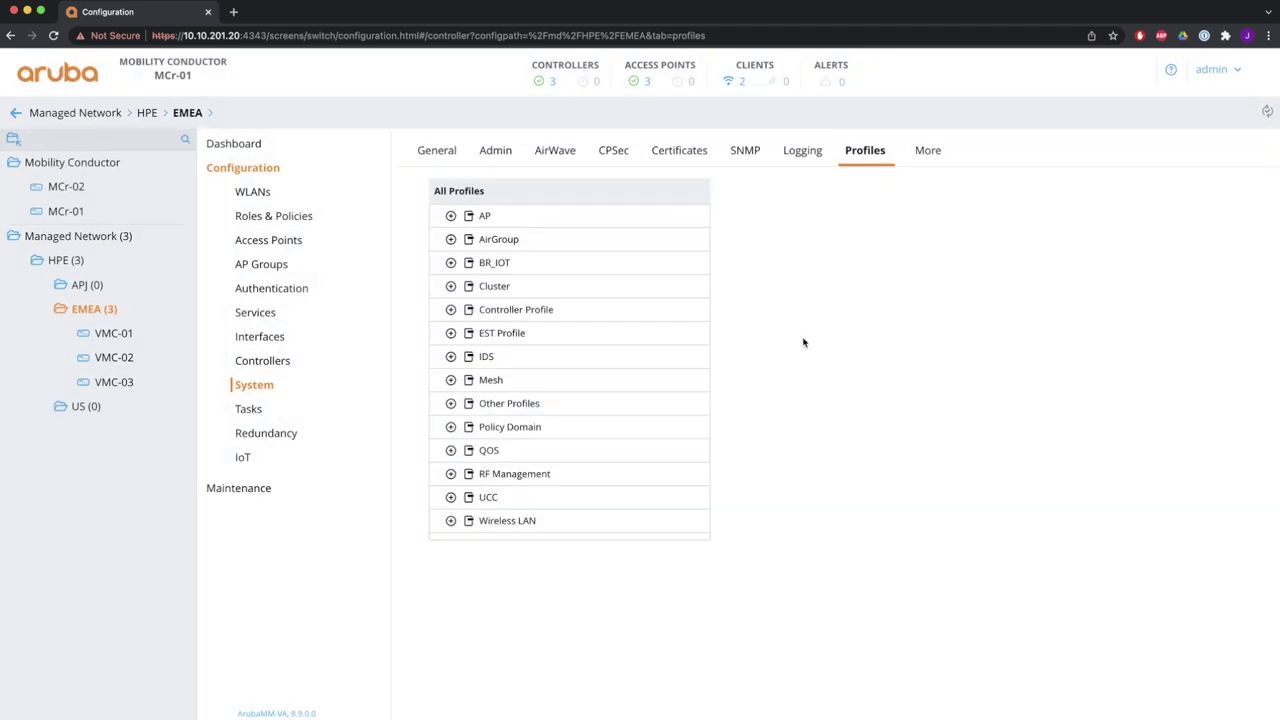
Review the AirGroup Service profiles under AirGroup for the new profile, and collapse the list again
{"action": "left_click", "coordinate": [450, 240]}
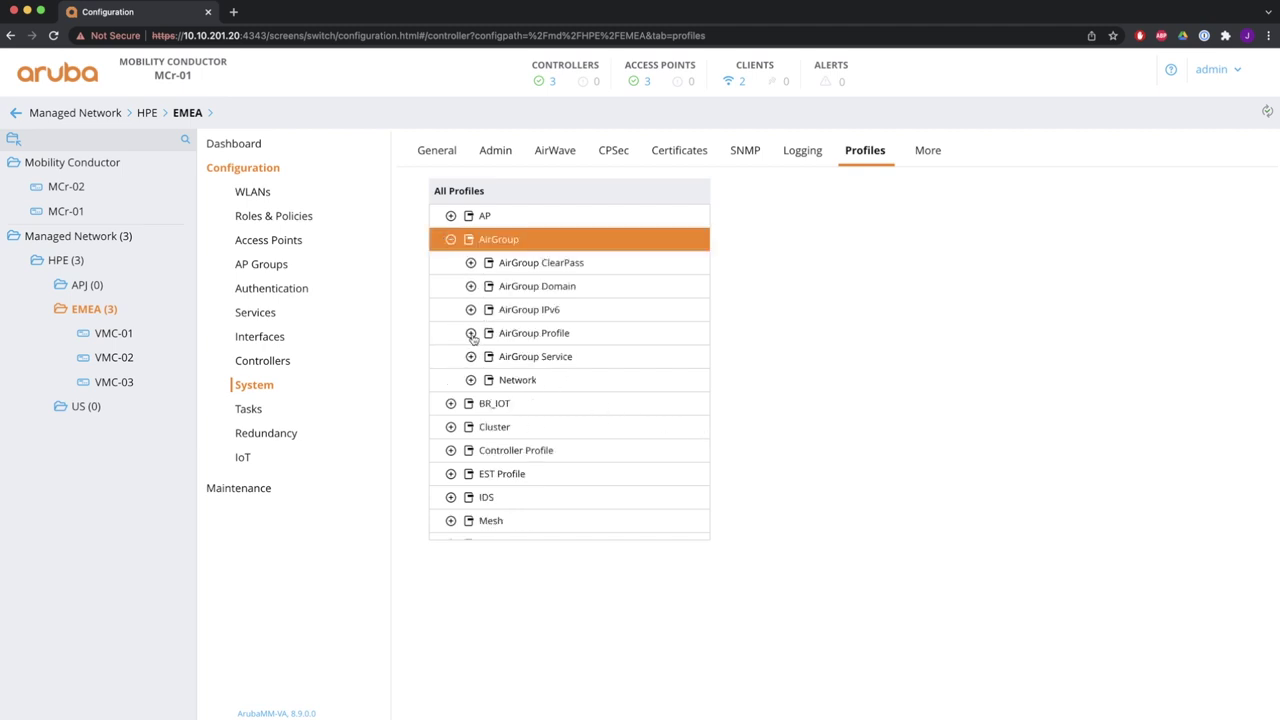
{"action": "left_click", "coordinate": [470, 356]}
{"action": "scroll", "coordinate": [531, 400], "scroll_direction": "down", "scroll_amount": 5}
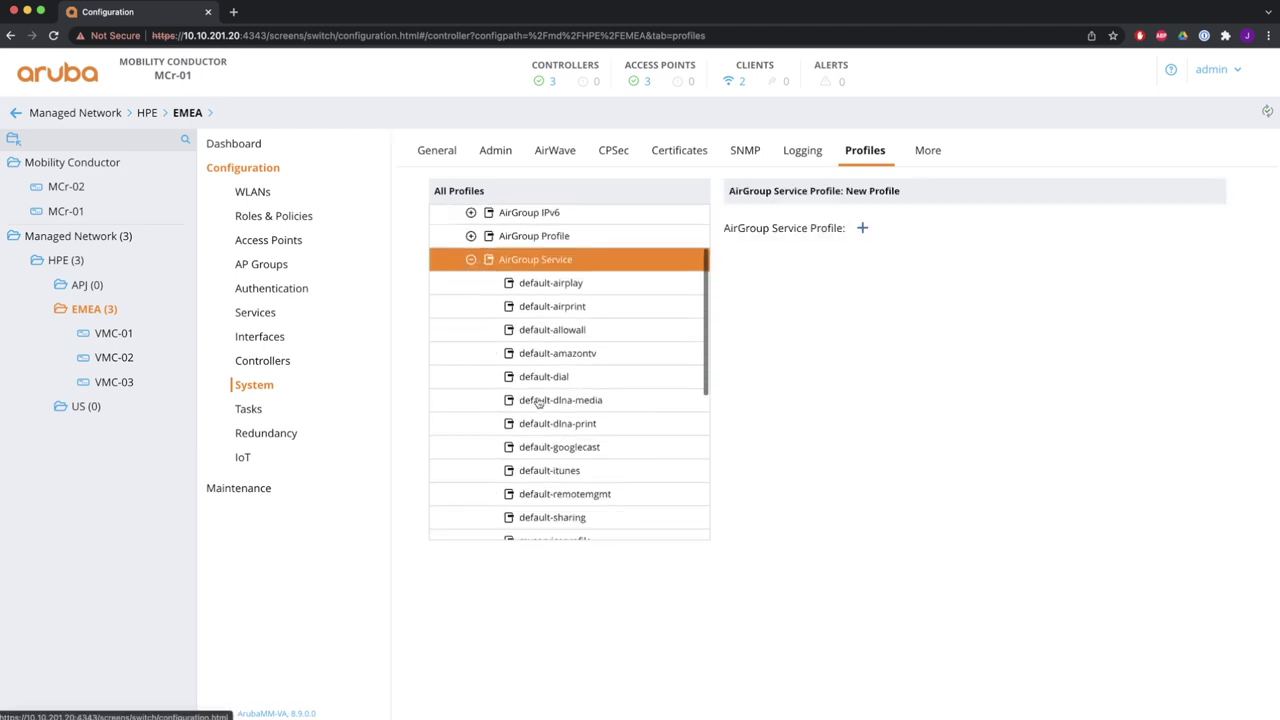
{"action": "scroll", "coordinate": [545, 455], "scroll_direction": "up", "scroll_amount": 5}
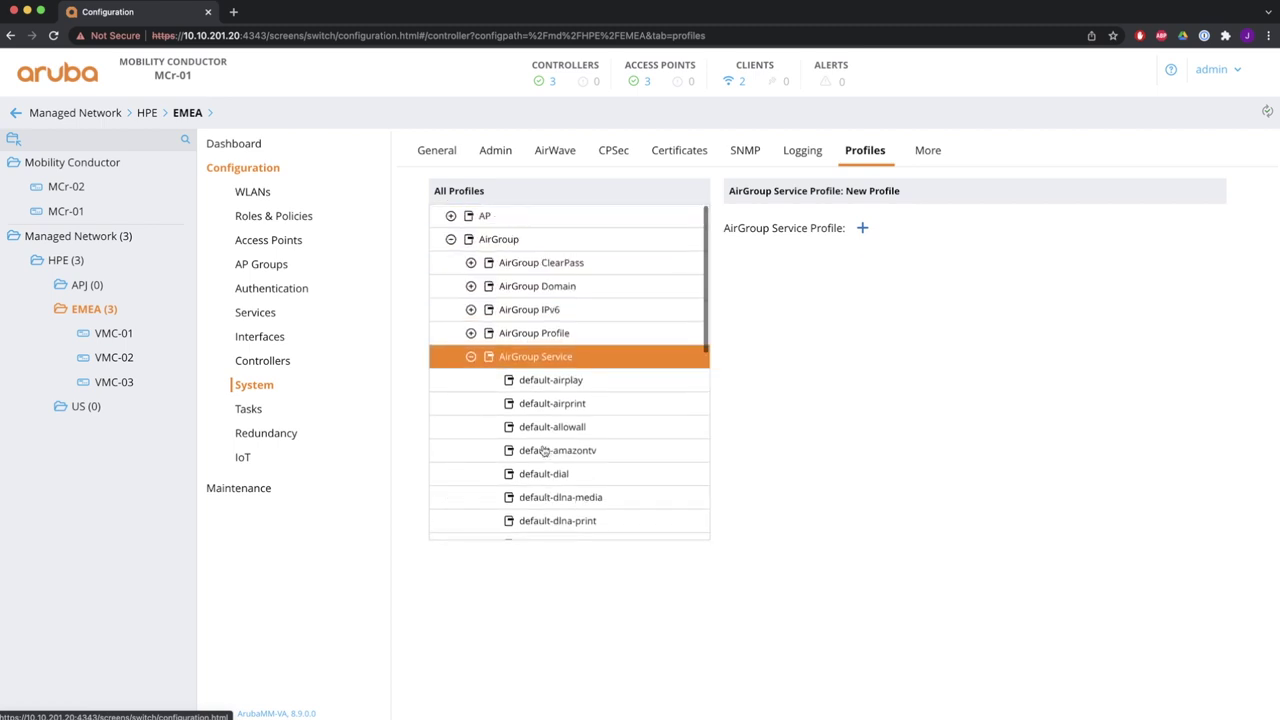
{"action": "left_click", "coordinate": [470, 356]}
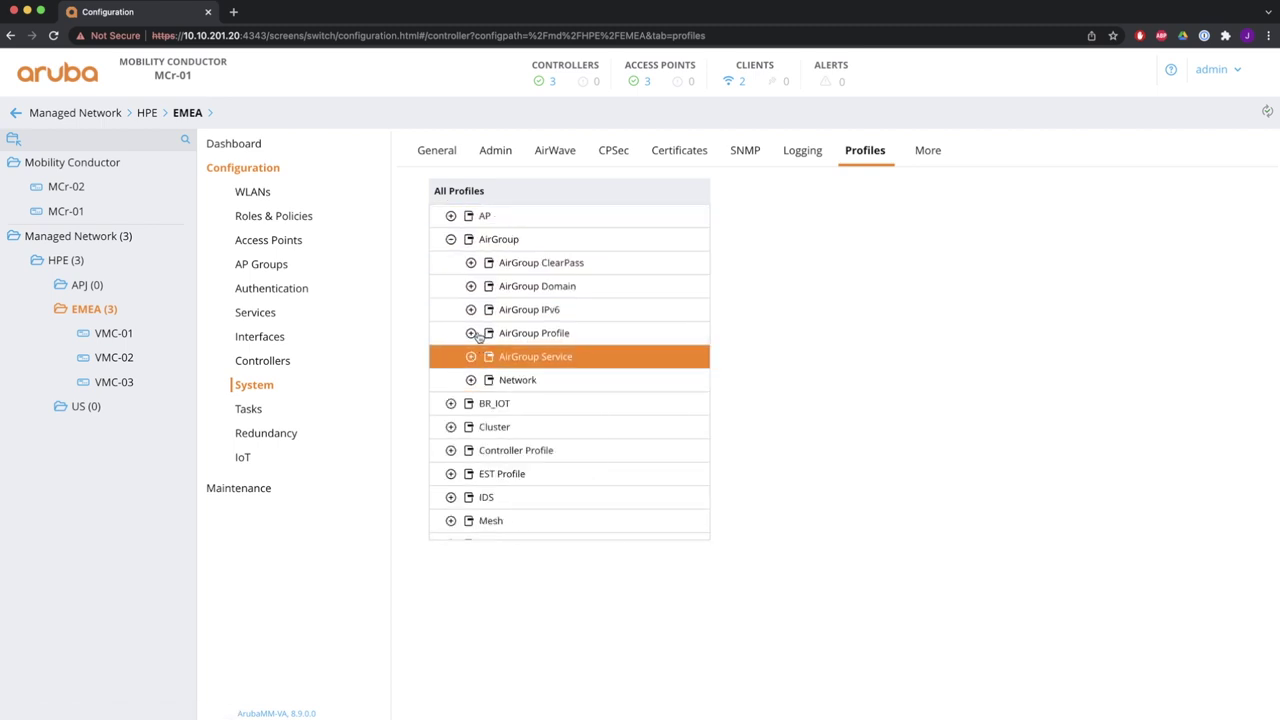
Add myserviceprofile to the AirGroup Service list of the AirGroup profile cluster-profile
{"action": "left_click", "coordinate": [471, 333]}
{"action": "left_click", "coordinate": [491, 356]}
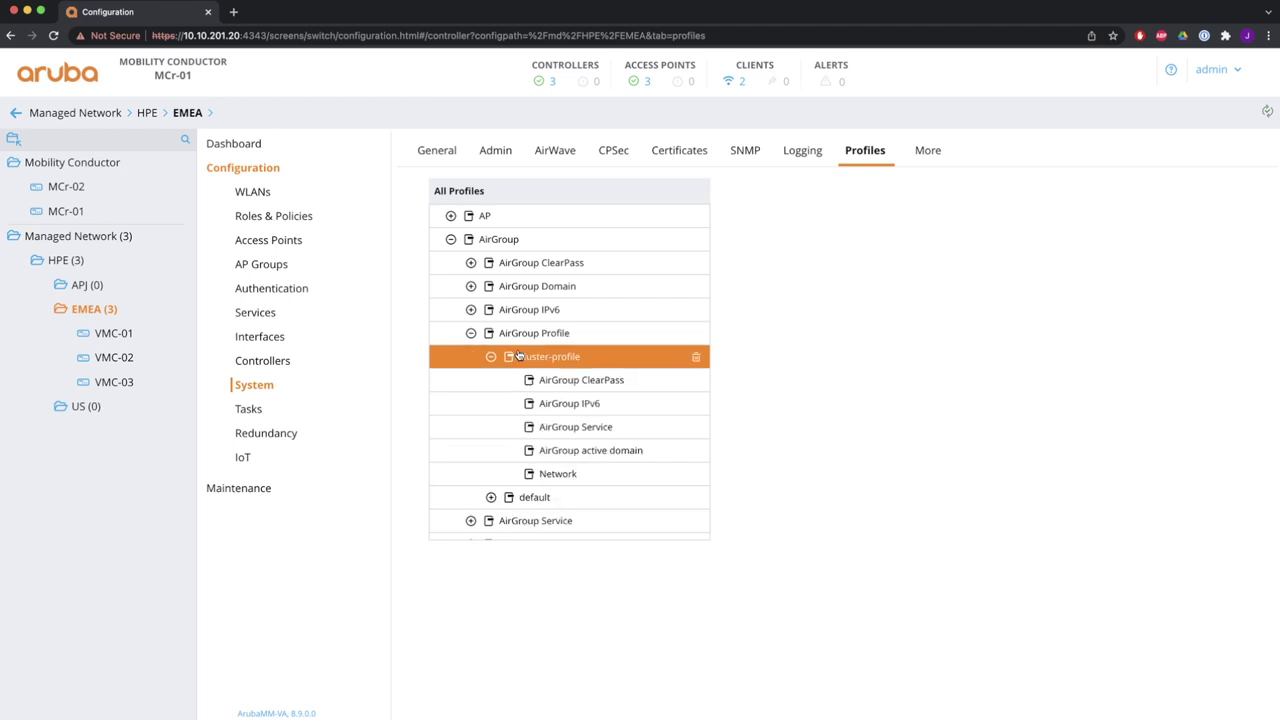
{"action": "scroll", "coordinate": [519, 356], "scroll_direction": "down", "scroll_amount": 2}
{"action": "scroll", "coordinate": [519, 356], "scroll_direction": "down", "scroll_amount": 1}
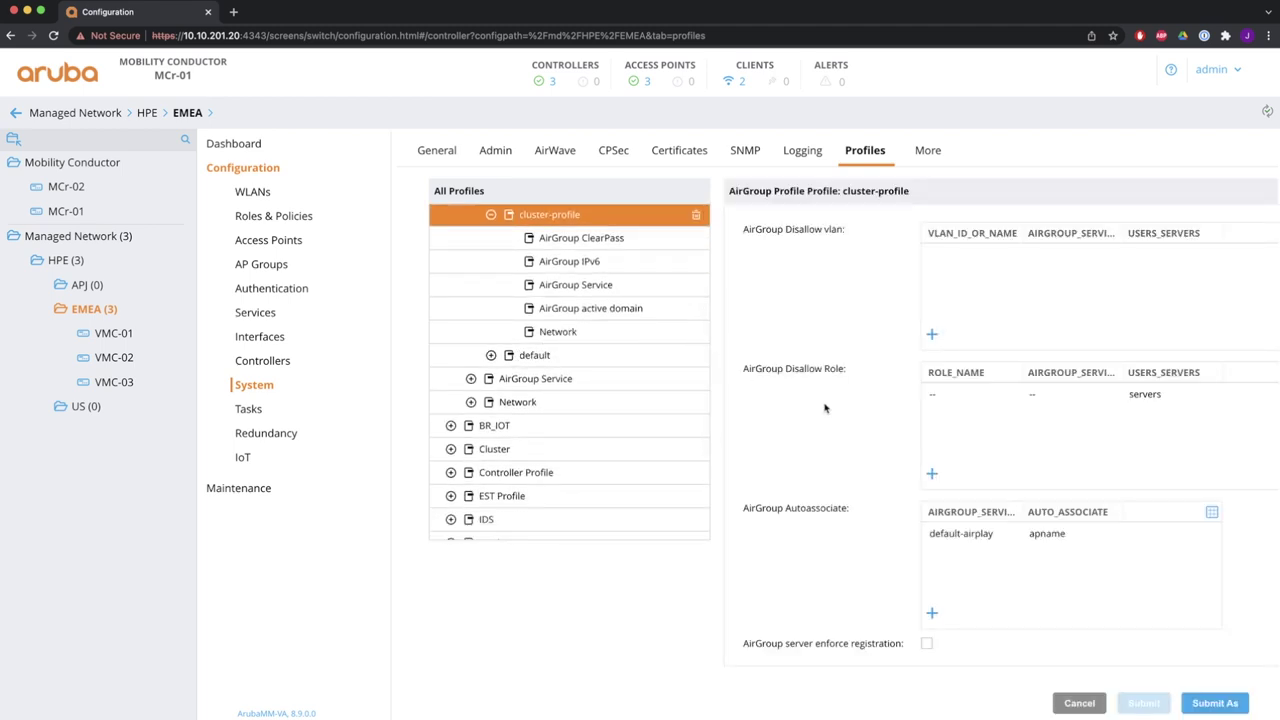
{"action": "left_click", "coordinate": [573, 286]}
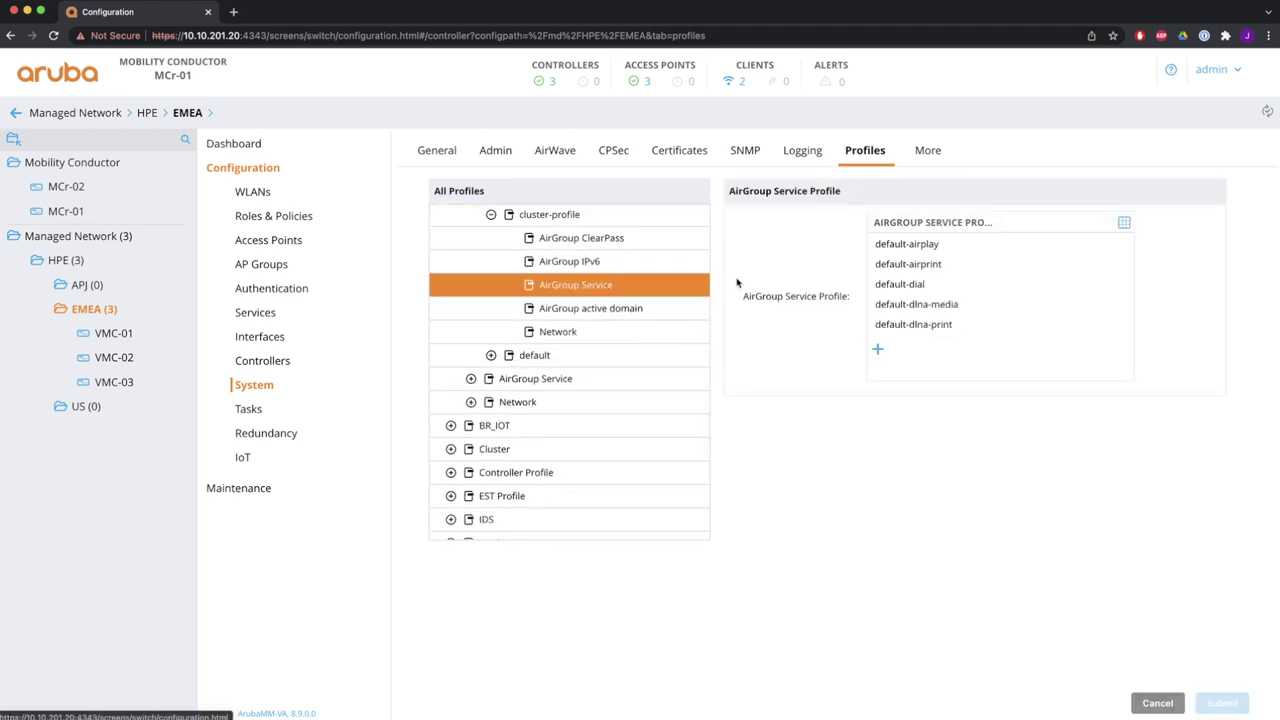
{"action": "scroll", "coordinate": [930, 300], "scroll_direction": "down", "scroll_amount": 3}
{"action": "left_click", "coordinate": [878, 352]}
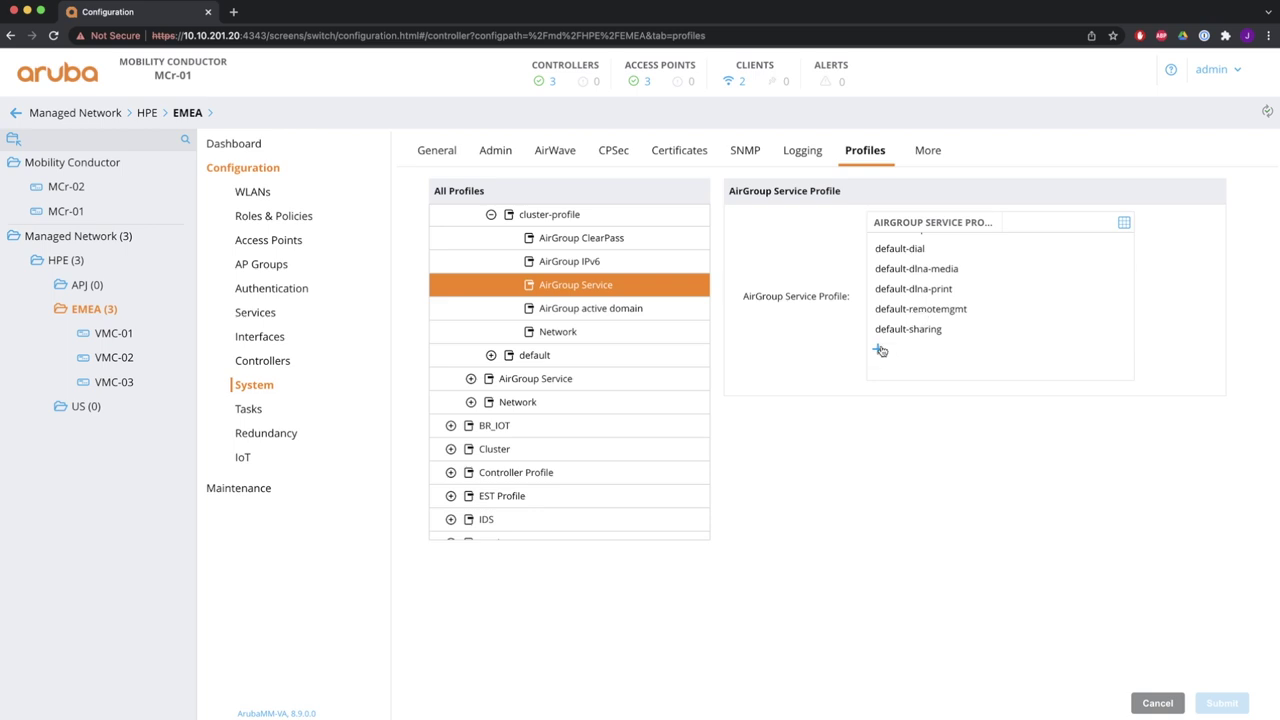
{"action": "left_click", "coordinate": [683, 155]}
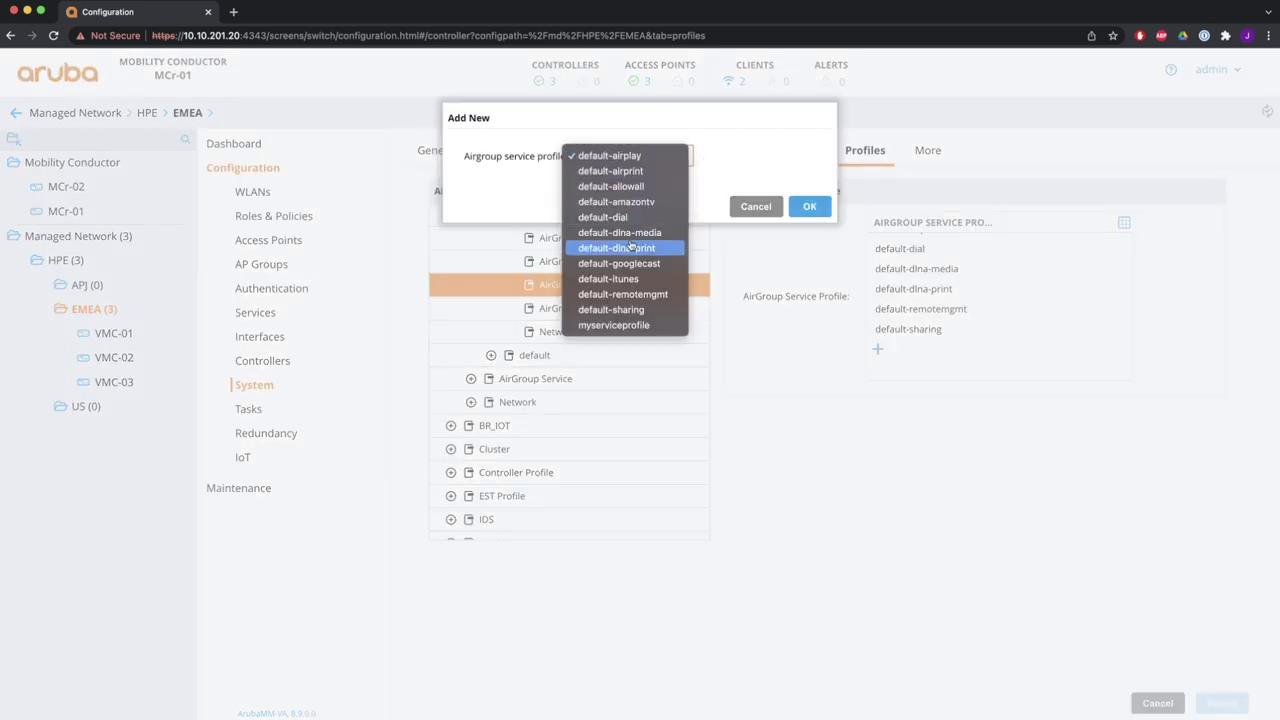
{"action": "left_click", "coordinate": [618, 324]}
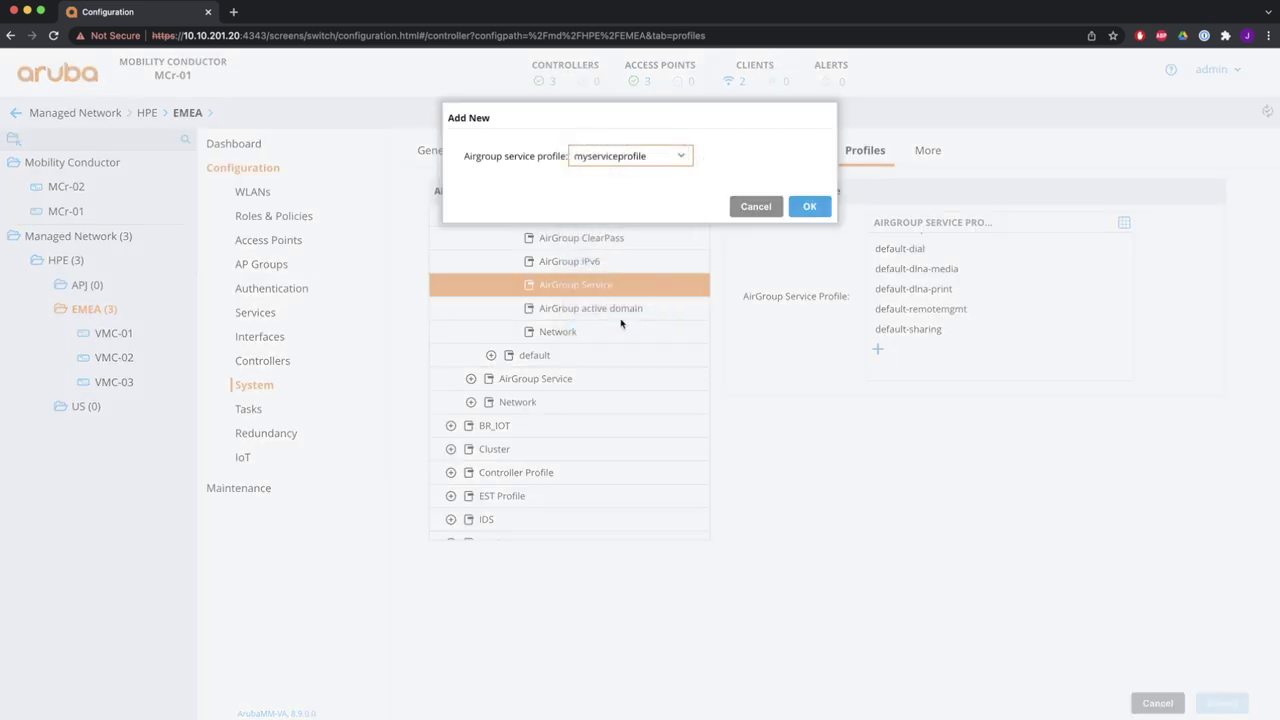
{"action": "left_click", "coordinate": [814, 207]}
Submit the updated service list of cluster-profile and deploy the pending changes to the EMEA controllers
{"action": "left_click", "coordinate": [1222, 703]}
{"action": "left_click", "coordinate": [1209, 113]}
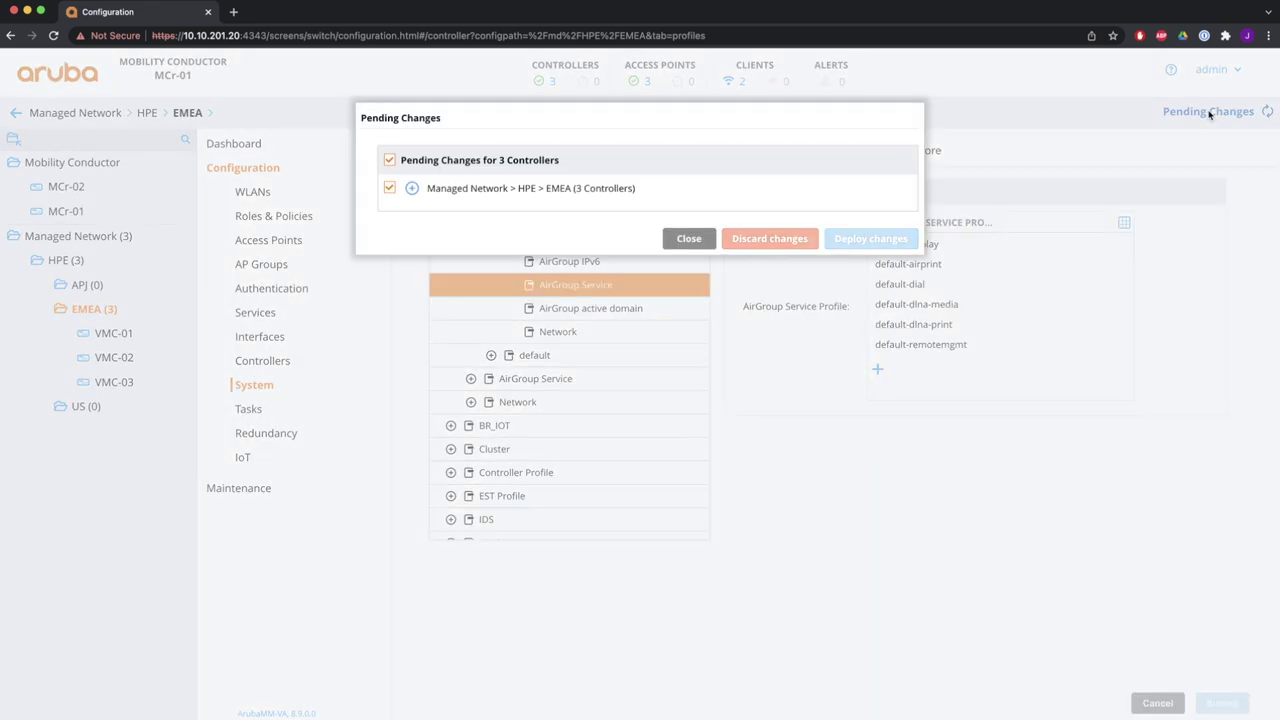
{"action": "left_click", "coordinate": [870, 238]}
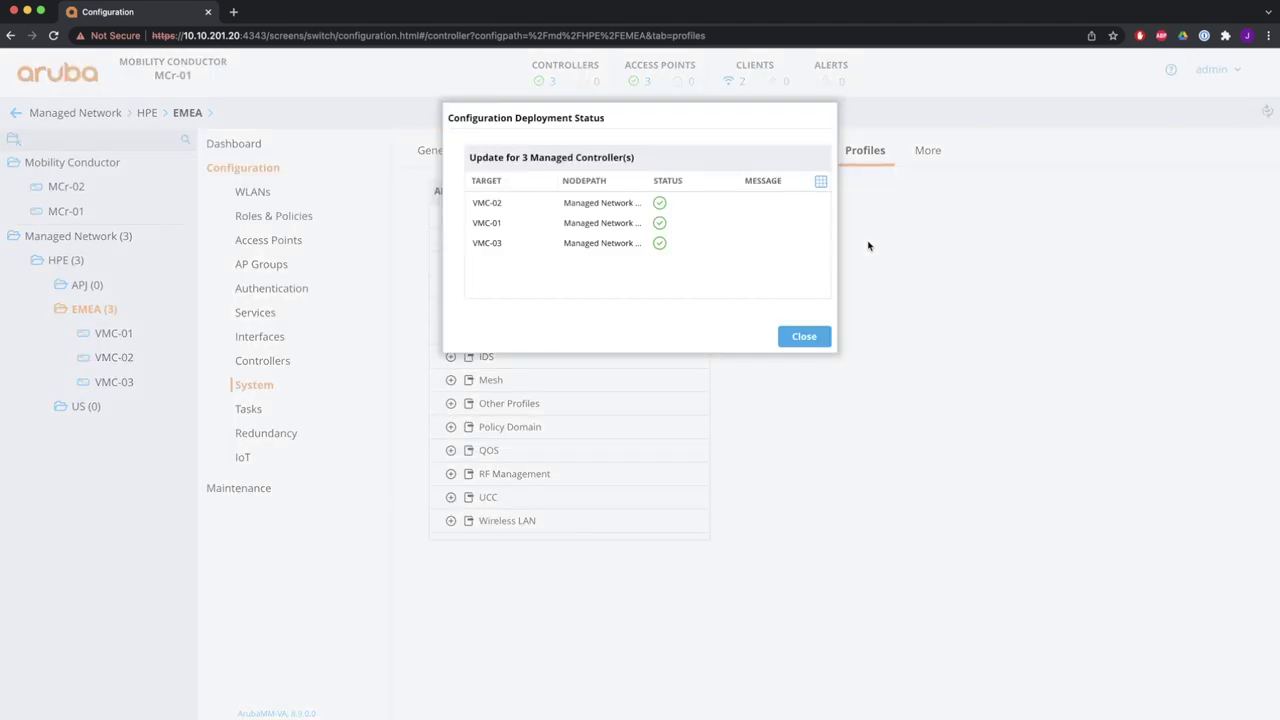
{"action": "left_click", "coordinate": [801, 340]}
Open cluster-profile and examine the service and users/servers options of a new AirGroup Disallow vlan entry, leaving without adding one
{"action": "left_click", "coordinate": [531, 356]}
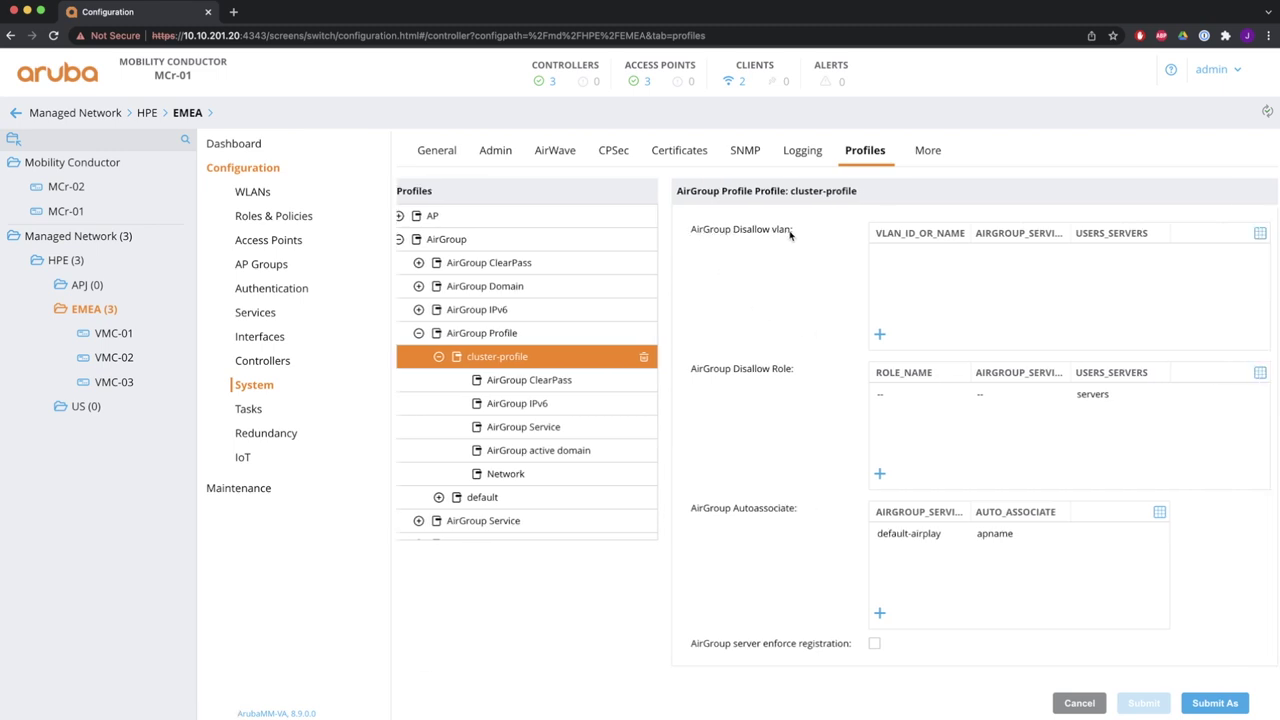
{"action": "left_click", "coordinate": [880, 334]}
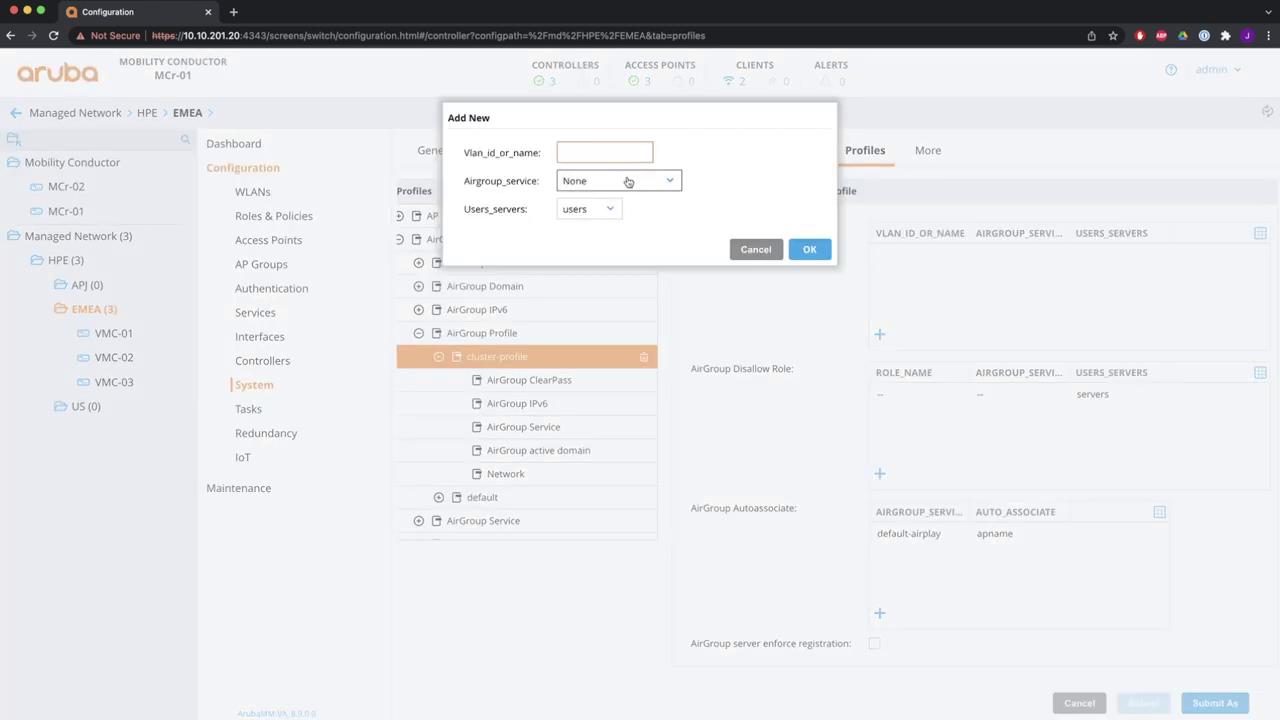
{"action": "left_click", "coordinate": [630, 181]}
{"action": "left_click", "coordinate": [639, 181]}
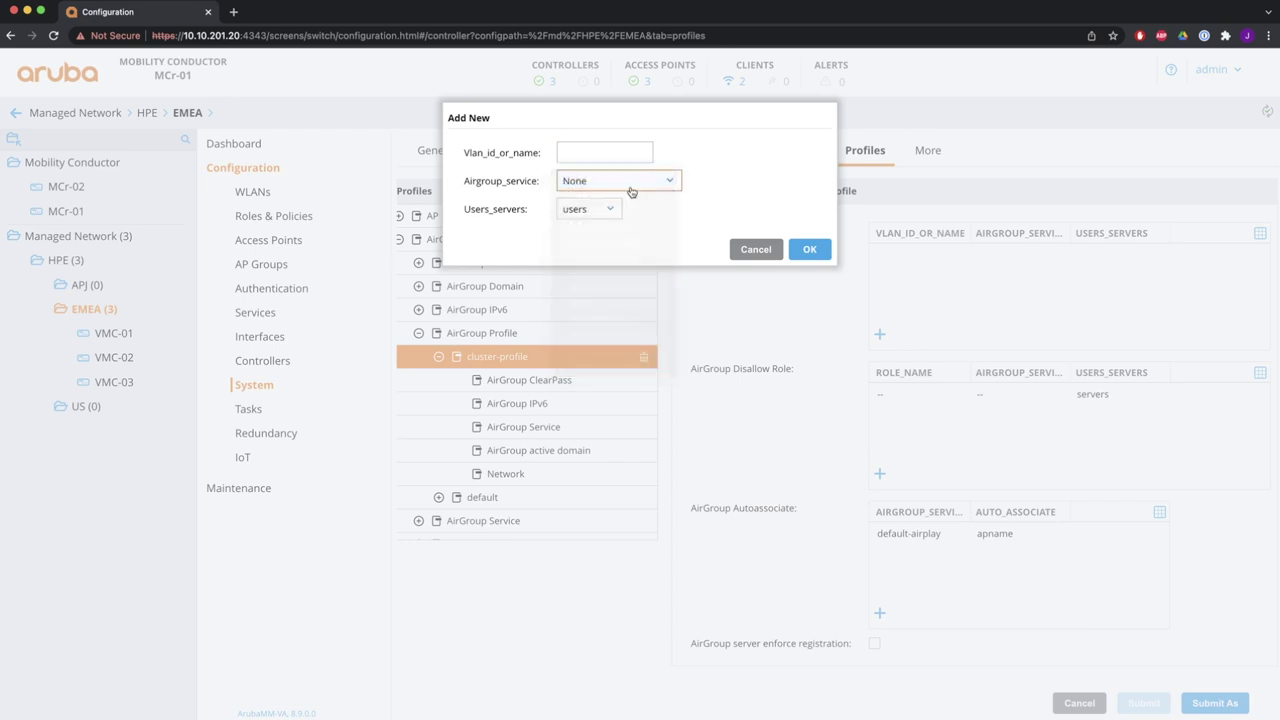
{"action": "left_click", "coordinate": [607, 210]}
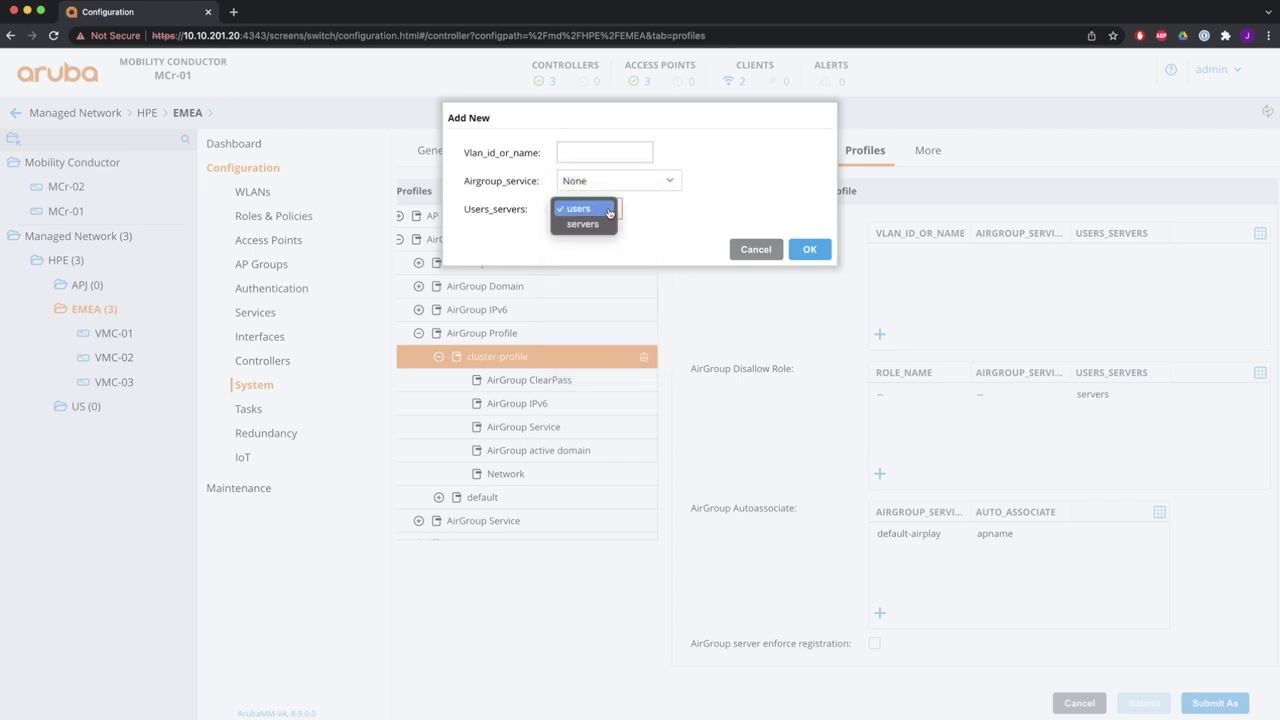
{"action": "left_click", "coordinate": [764, 251]}
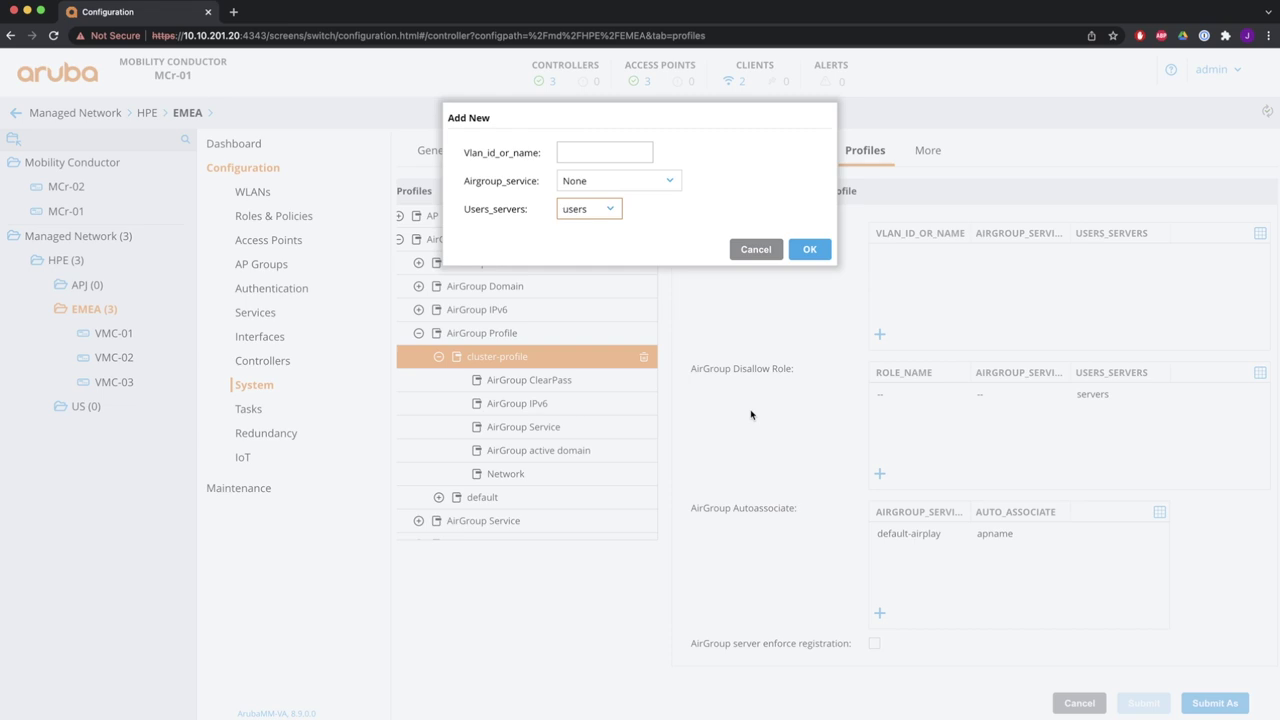
{"action": "left_click", "coordinate": [751, 248]}
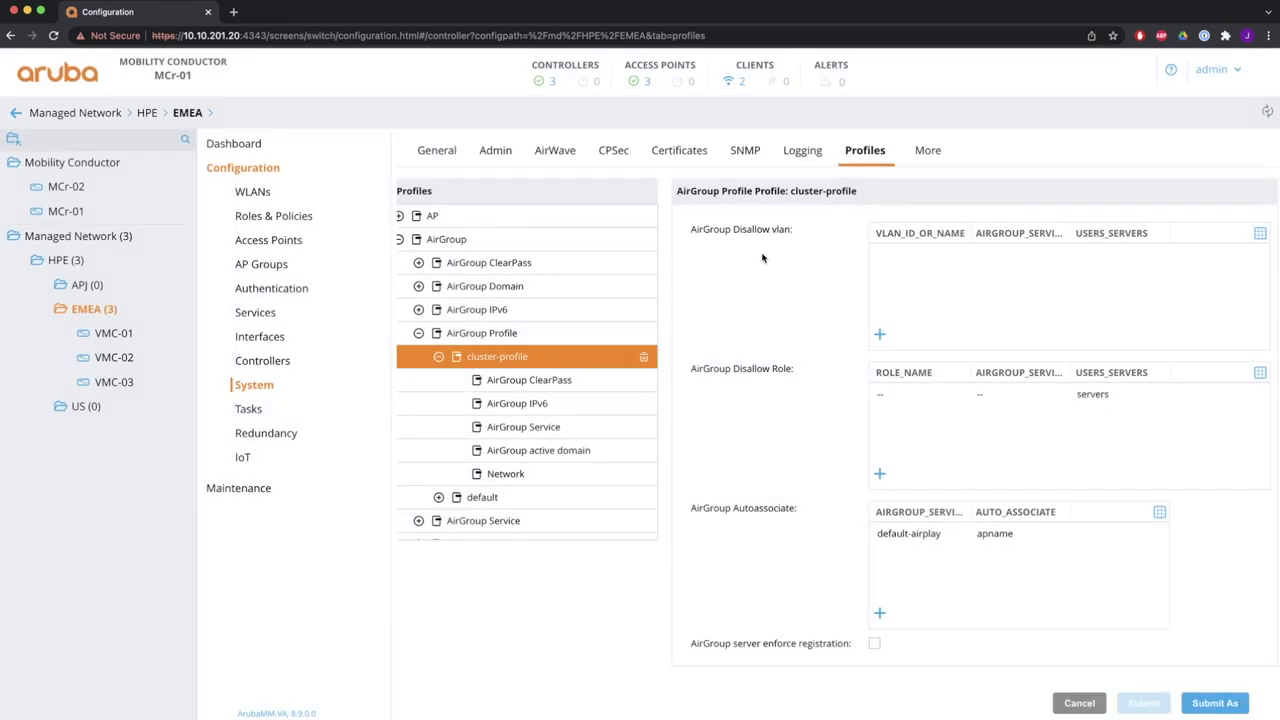
Examine the users/servers options of a new AirGroup Disallow Role entry in cluster-profile, leaving without adding one
{"action": "left_click", "coordinate": [879, 473]}
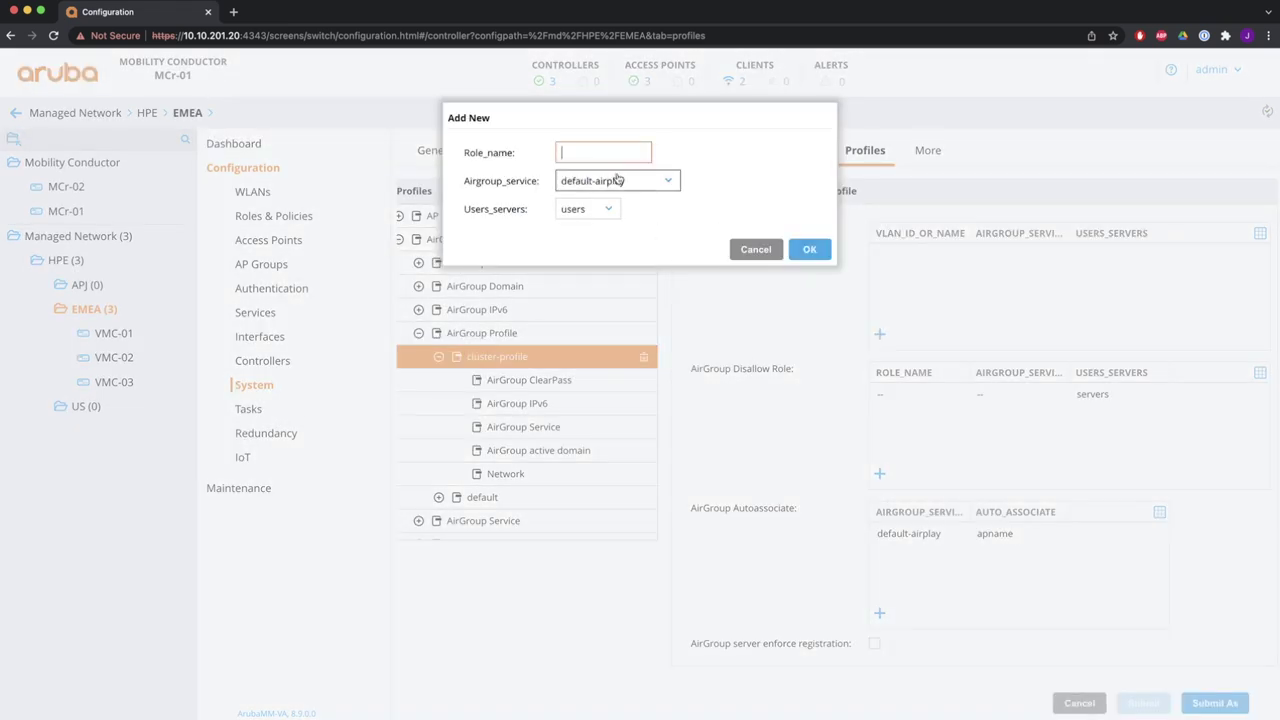
{"action": "left_click", "coordinate": [606, 209]}
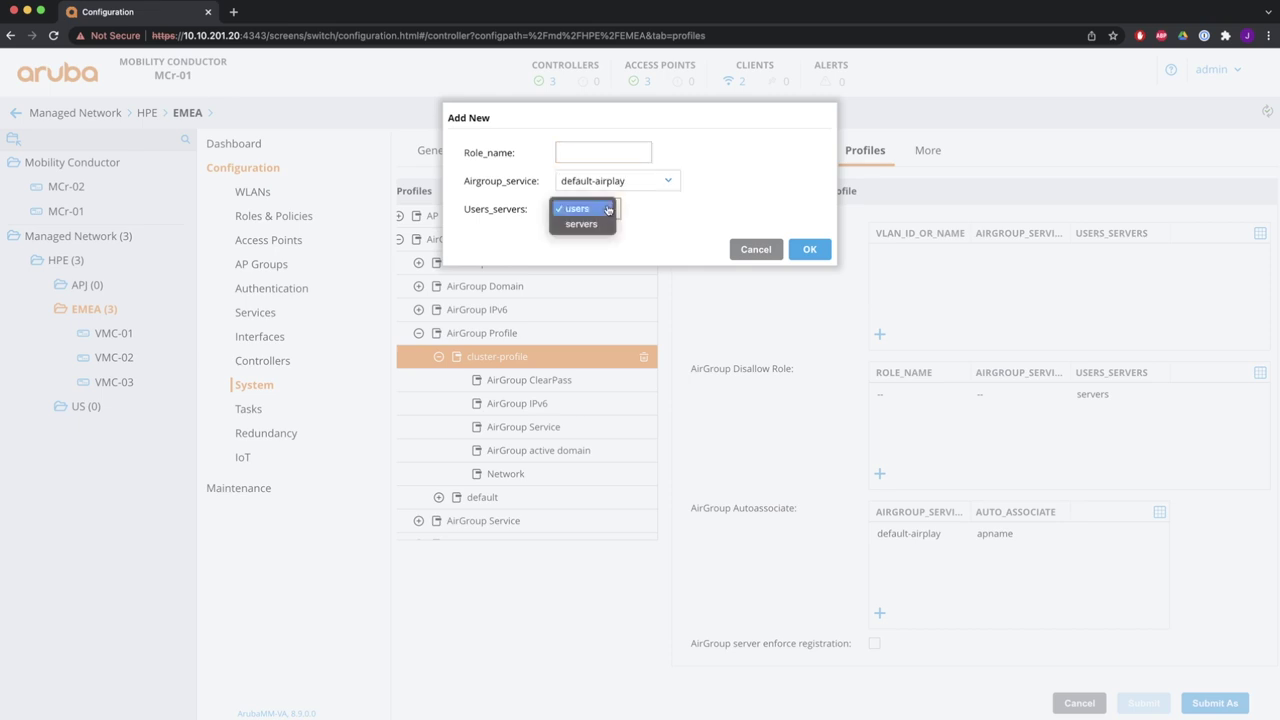
{"action": "left_click", "coordinate": [750, 253]}
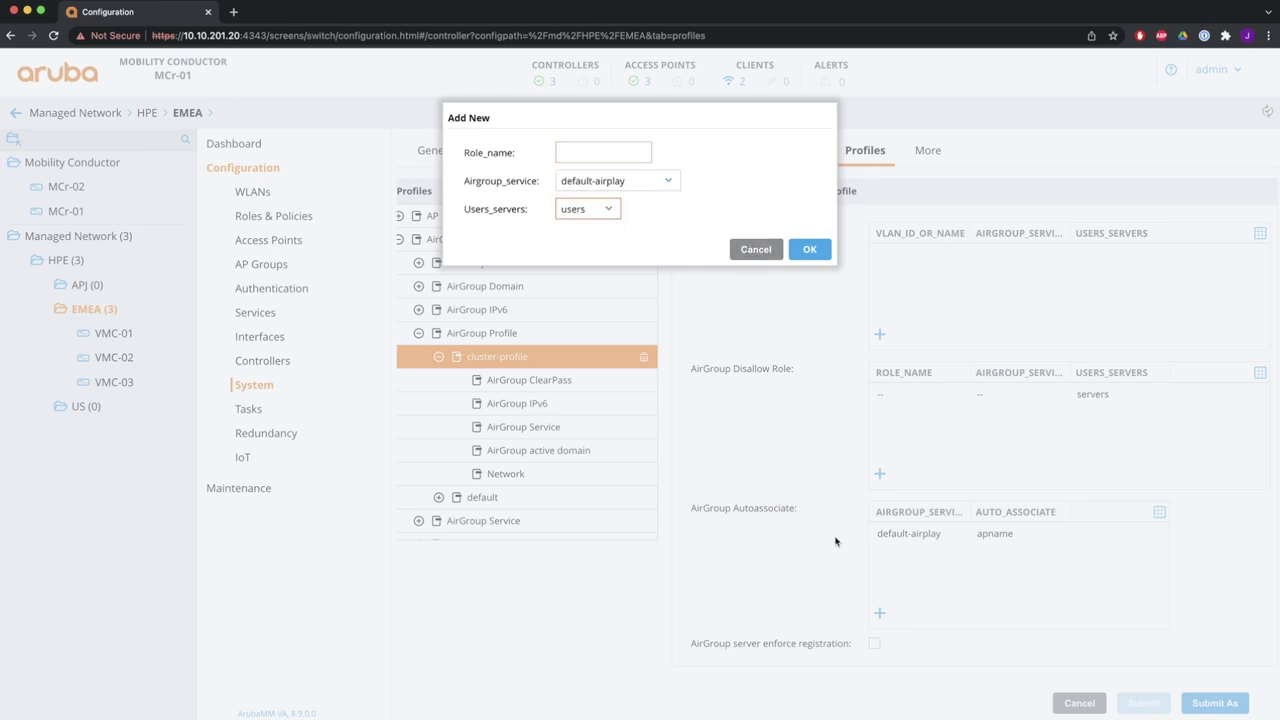
{"action": "left_click", "coordinate": [757, 253]}
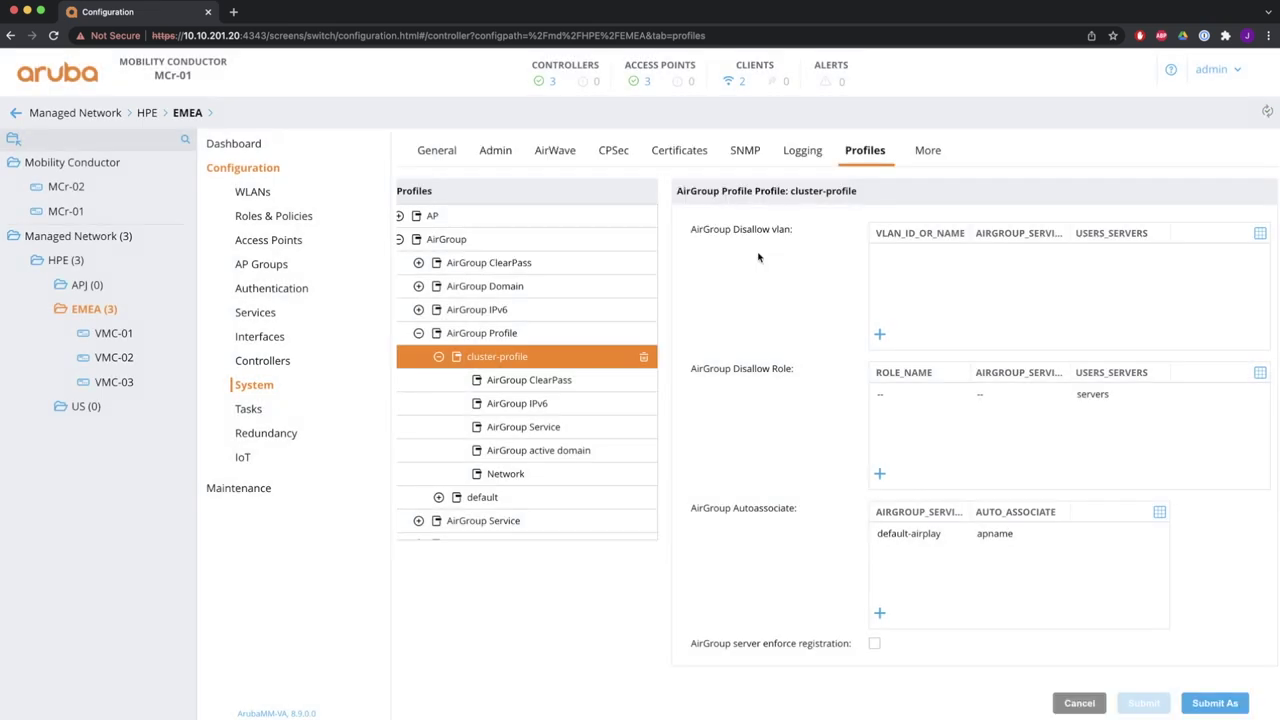
Examine the service and auto-associate options of a new AirGroup Autoassociate entry in cluster-profile, leaving without adding one
{"action": "left_click", "coordinate": [880, 612]}
{"action": "left_click", "coordinate": [652, 153]}
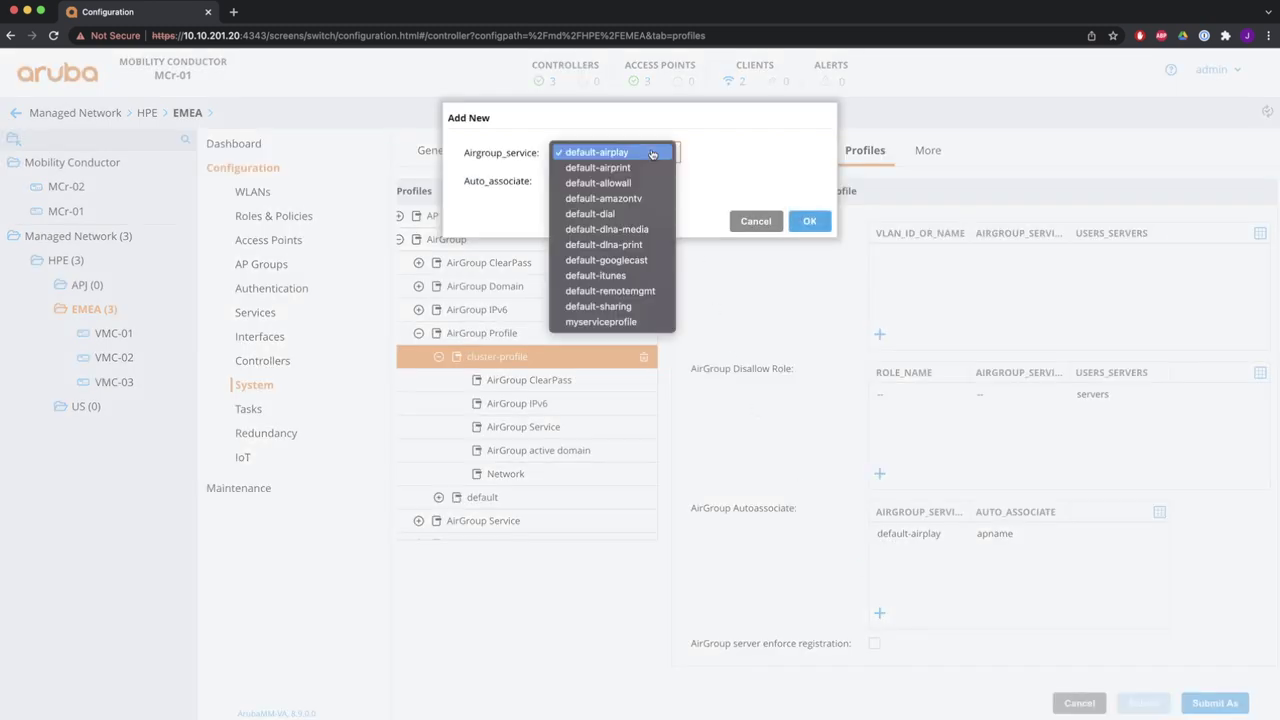
{"action": "left_click", "coordinate": [641, 156]}
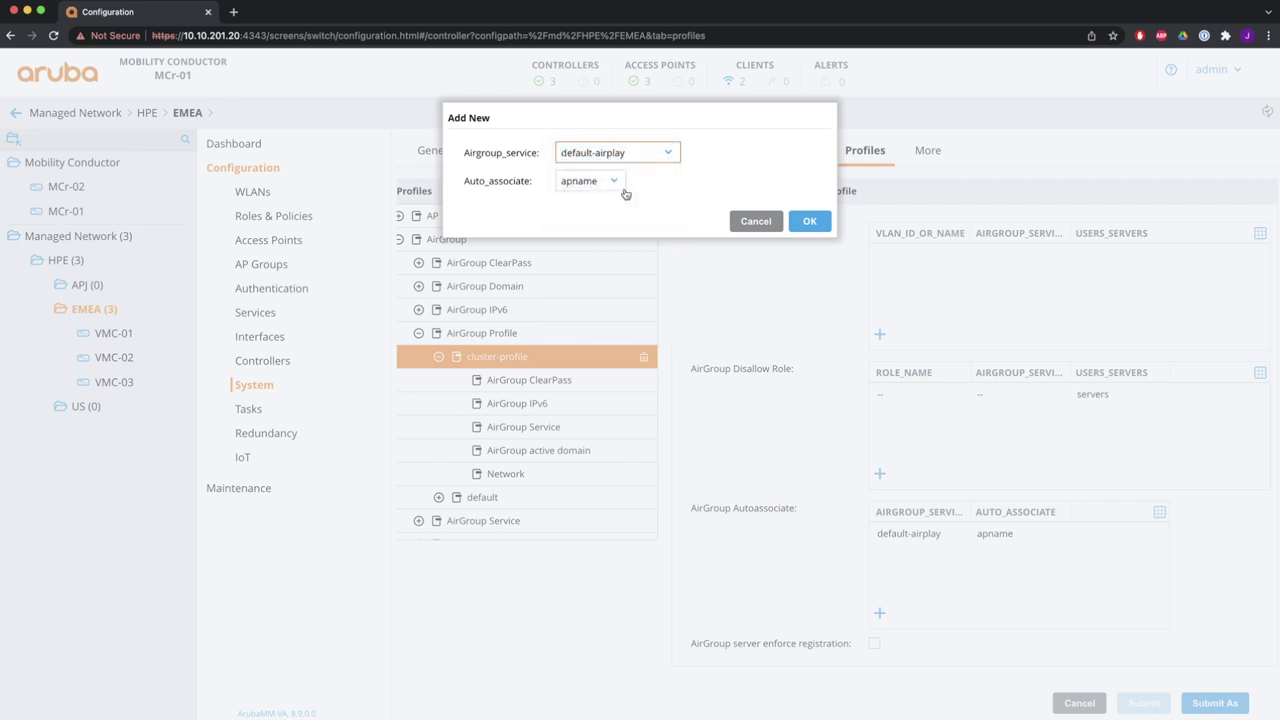
{"action": "left_click", "coordinate": [614, 181]}
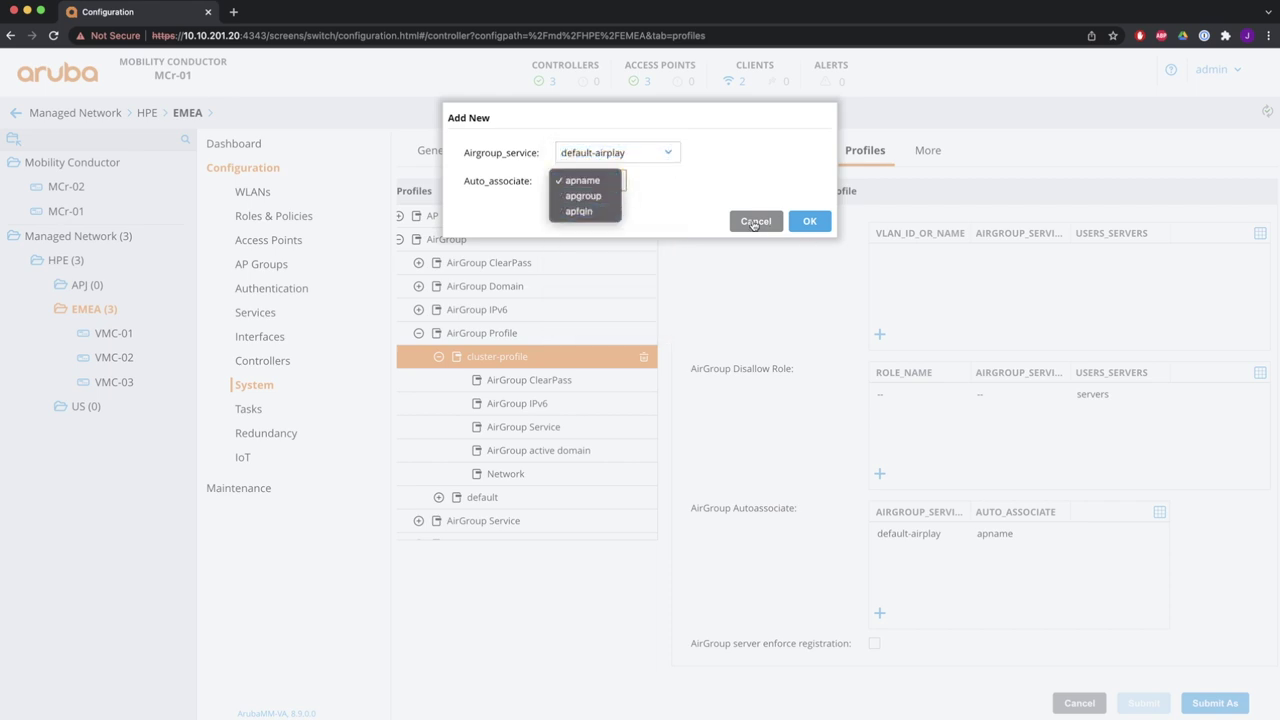
{"action": "left_click", "coordinate": [754, 223]}
{"action": "left_click", "coordinate": [754, 223]}
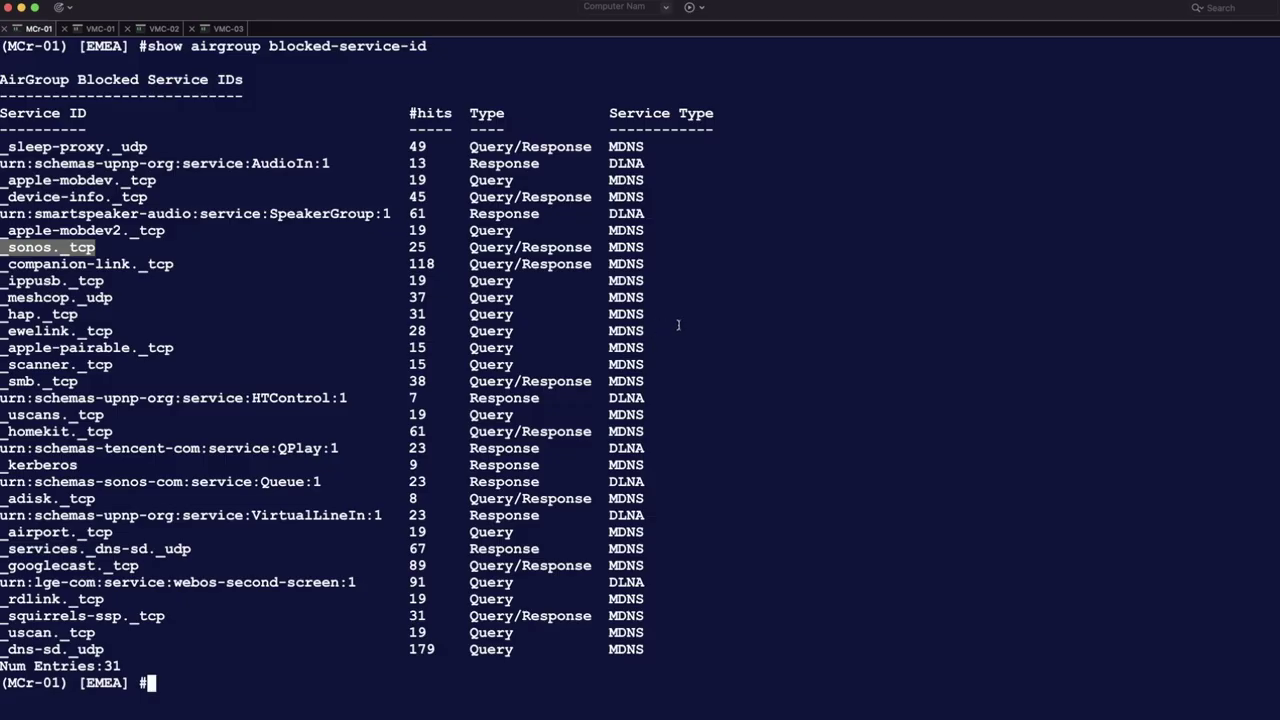
Switch to the MCr-01 terminal session, run show airgroup aps on a cleared screen, and examine the APs' neighbor counts
{"action": "key", "text": "ctrl+l"}
{"action": "key", "text": "Up"}
{"action": "key", "text": "Up"}
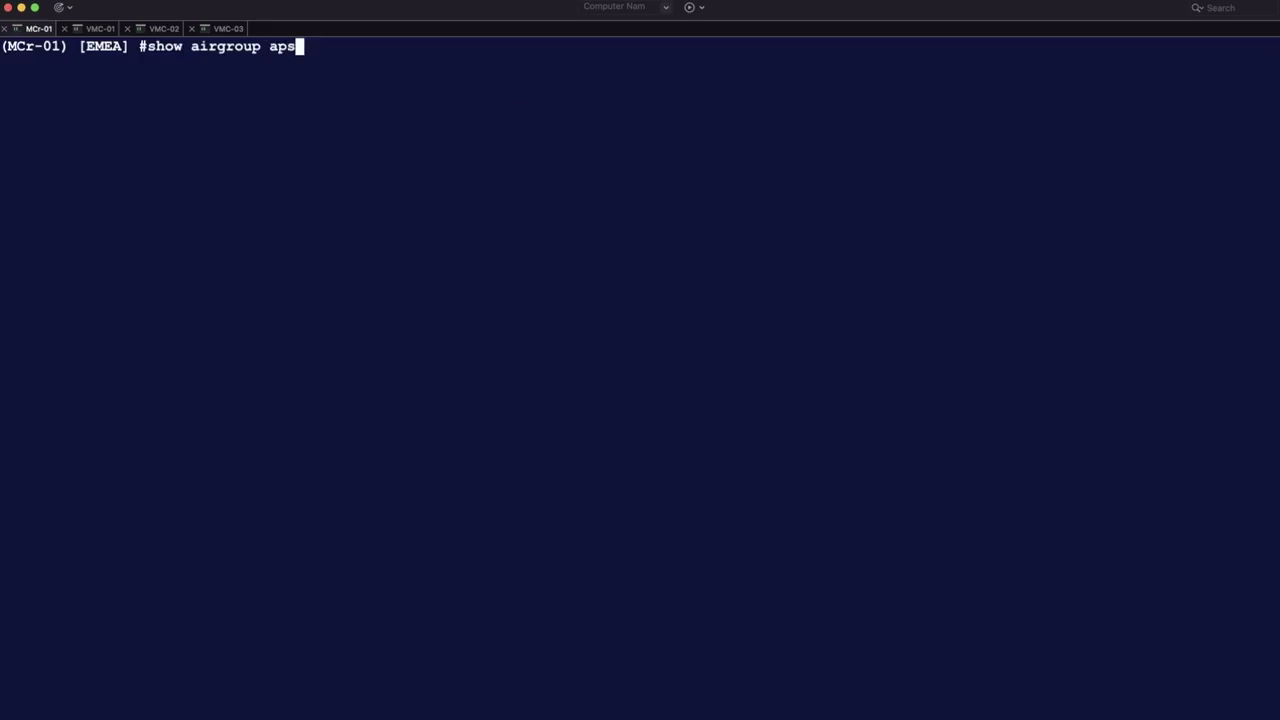
{"action": "key", "text": "Return"}
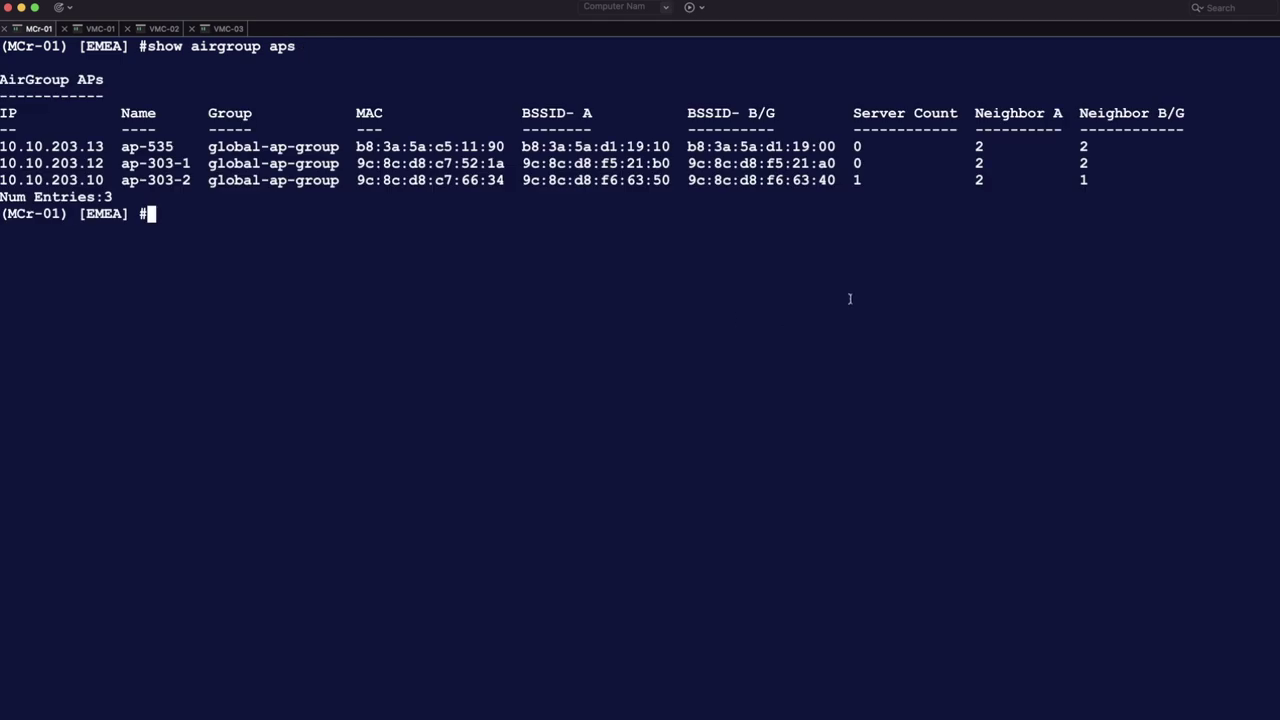
{"action": "left_click_drag", "start_coordinate": [972, 147], "coordinate": [1089, 147]}
{"action": "left_click_drag", "start_coordinate": [974, 162], "coordinate": [1071, 166]}
{"action": "left_click", "coordinate": [729, 231]}
Run show airgroup aps mac b8:3a:5a:c5:11:90 for ap-535 and examine its Radio A and Radio B/G neighbours
{"action": "key", "text": "Up"}
{"action": "type", "text": "mac"}
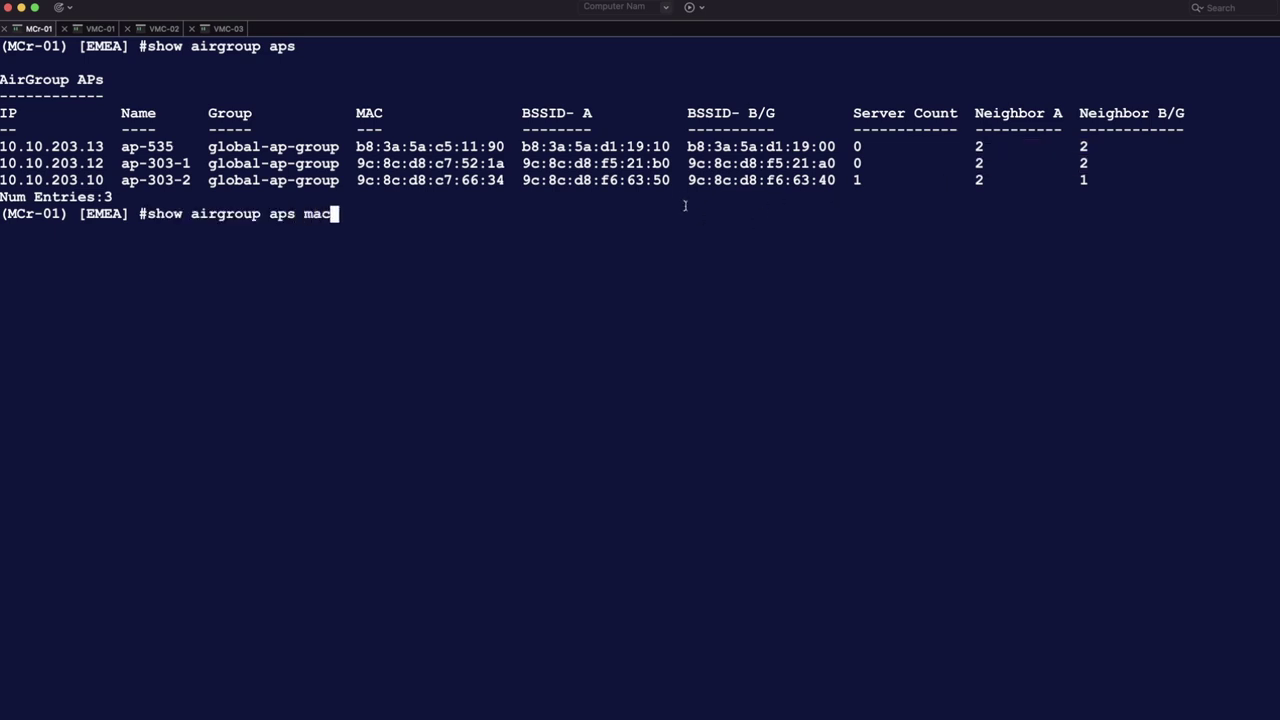
{"action": "left_click_drag", "start_coordinate": [357, 147], "coordinate": [503, 143]}
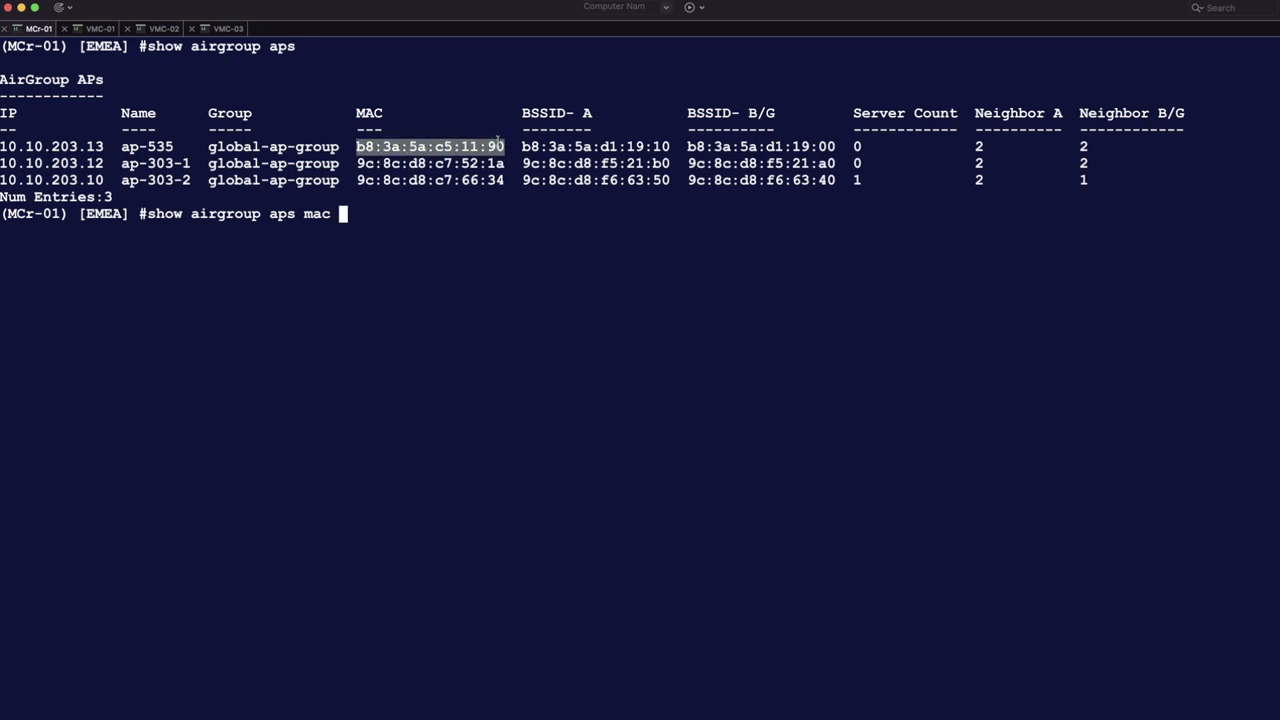
{"action": "type", "text": "b8:3a:5a:c5:11:90"}
{"action": "key", "text": "Return"}
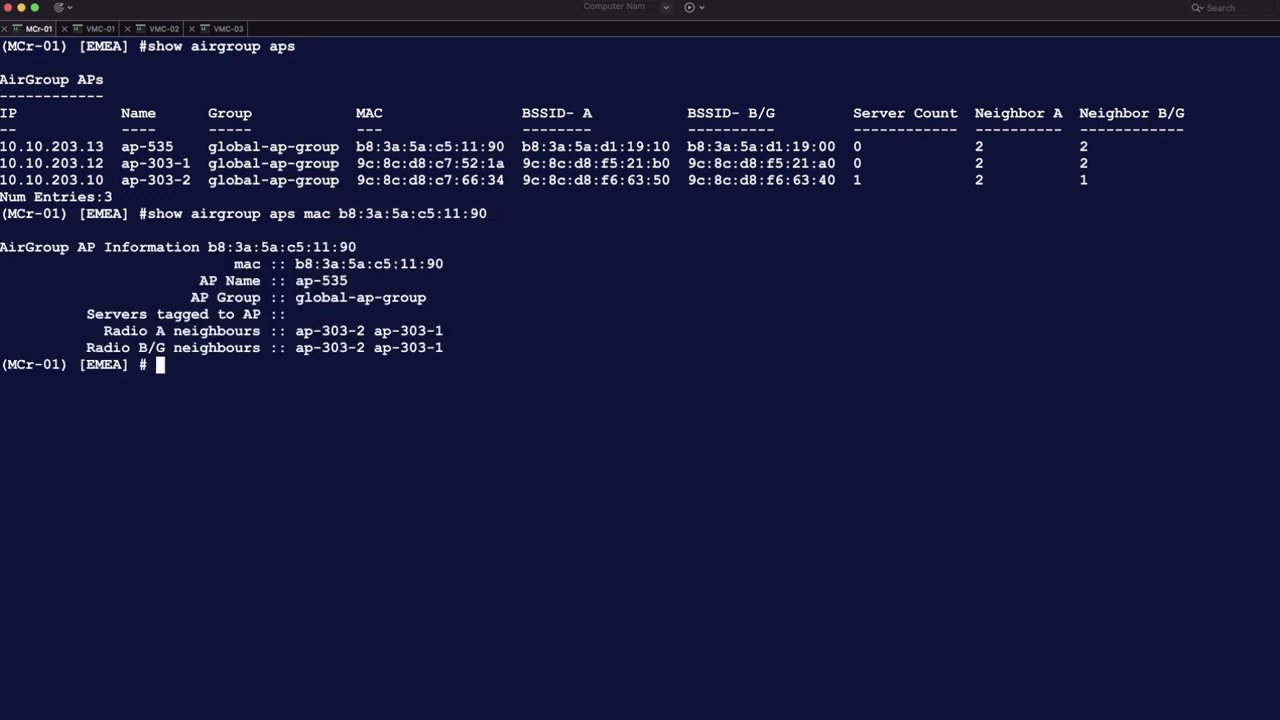
{"action": "left_click_drag", "start_coordinate": [104, 331], "coordinate": [452, 331]}
{"action": "left_click_drag", "start_coordinate": [87, 348], "coordinate": [449, 348]}
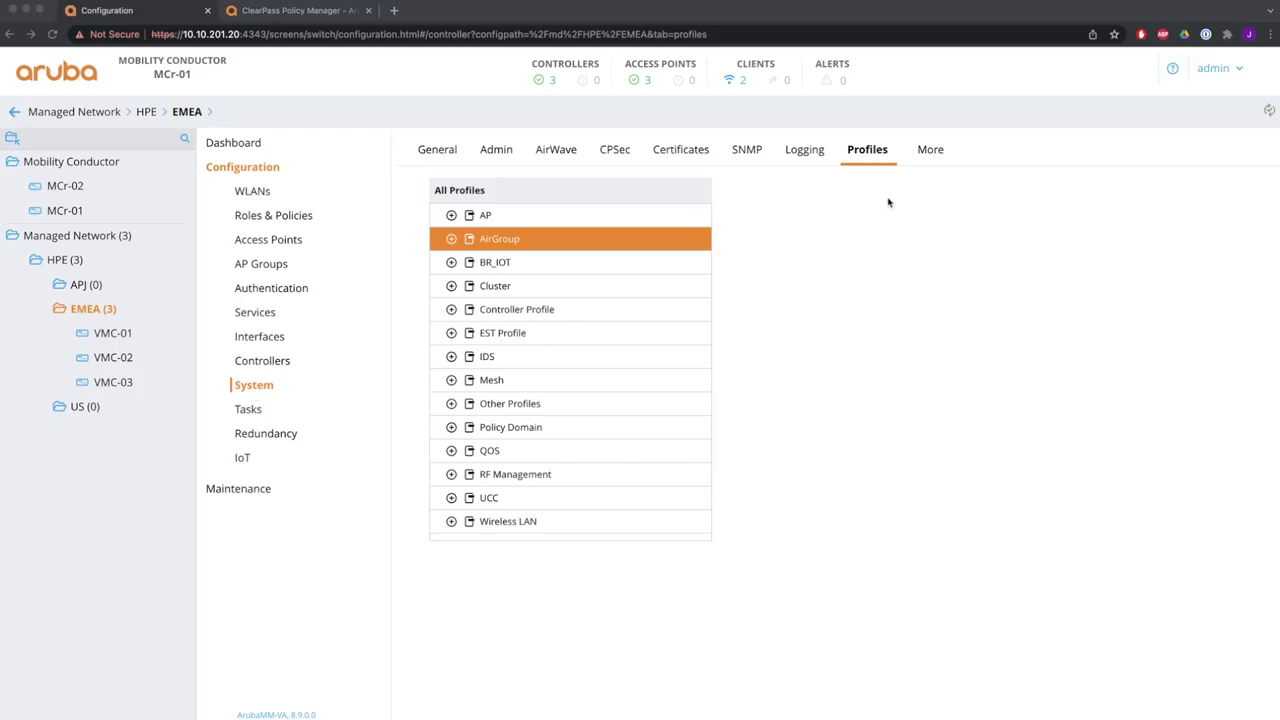
In the Mobility Conductor web interface, open the AirGroup ClearPass profile cppm for EMEA and examine its RFC 3576 UDP port setting
{"action": "left_click", "coordinate": [452, 239]}
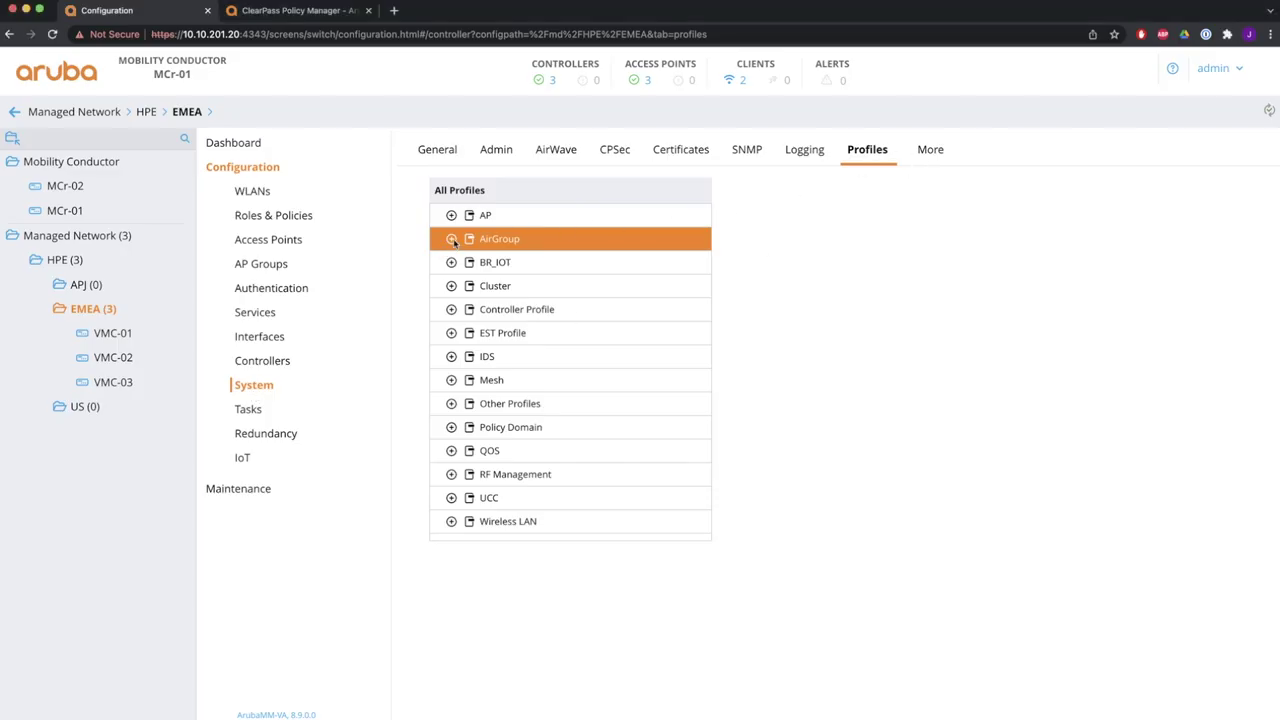
{"action": "left_click", "coordinate": [452, 240]}
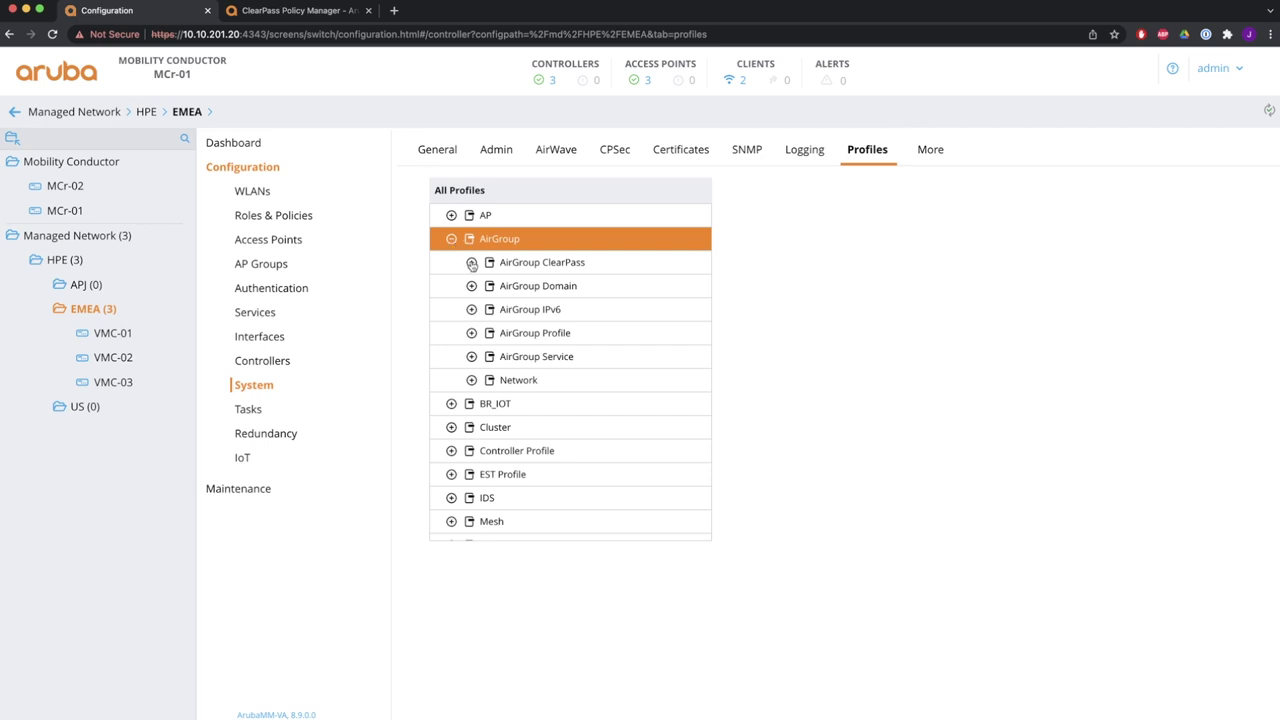
{"action": "left_click", "coordinate": [471, 262]}
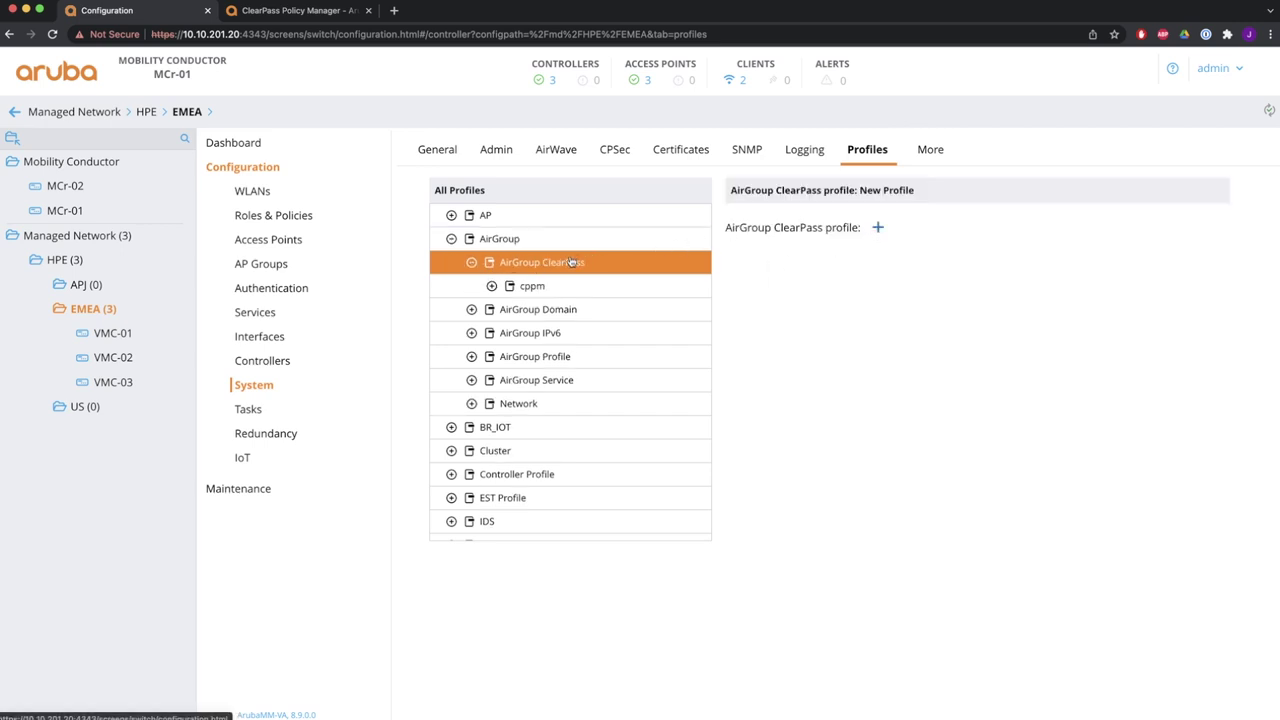
{"action": "left_click", "coordinate": [531, 288]}
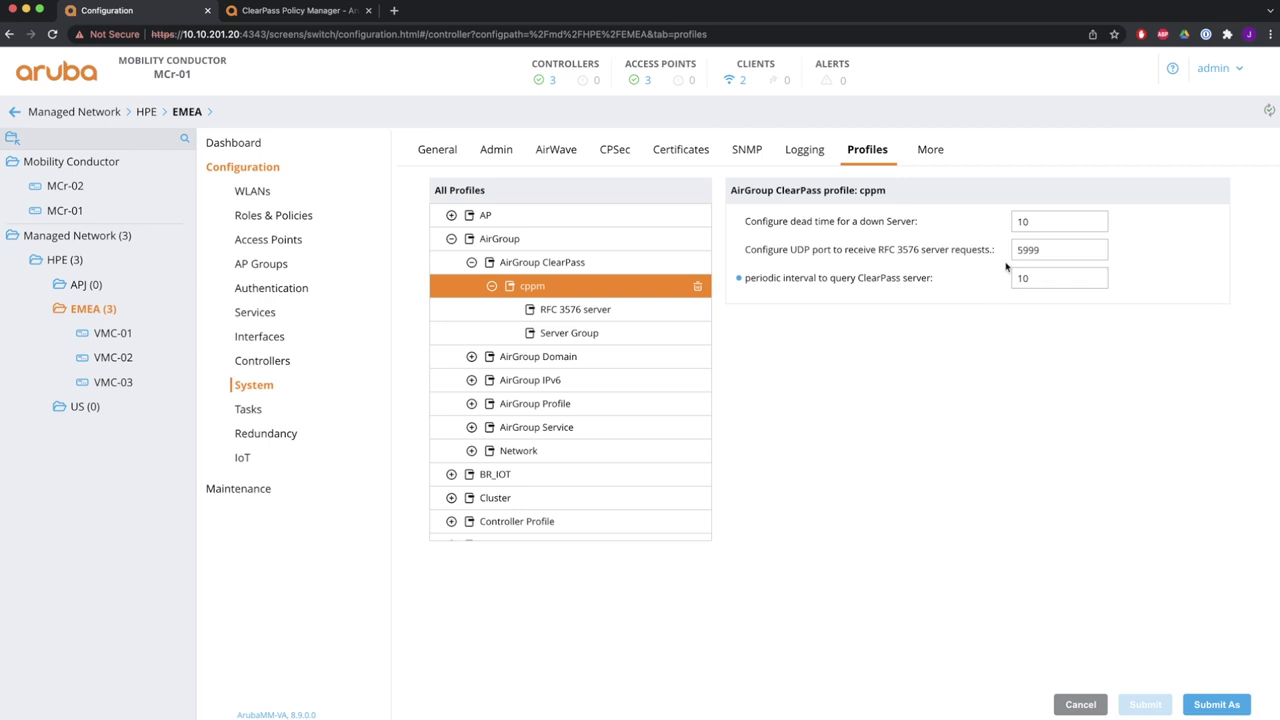
{"action": "left_click_drag", "start_coordinate": [1047, 249], "coordinate": [1016, 250]}
Review the RFC 3576 server and the Server Group options of the cppm profile, and collapse the AirGroup ClearPass list
{"action": "left_click", "coordinate": [563, 313]}
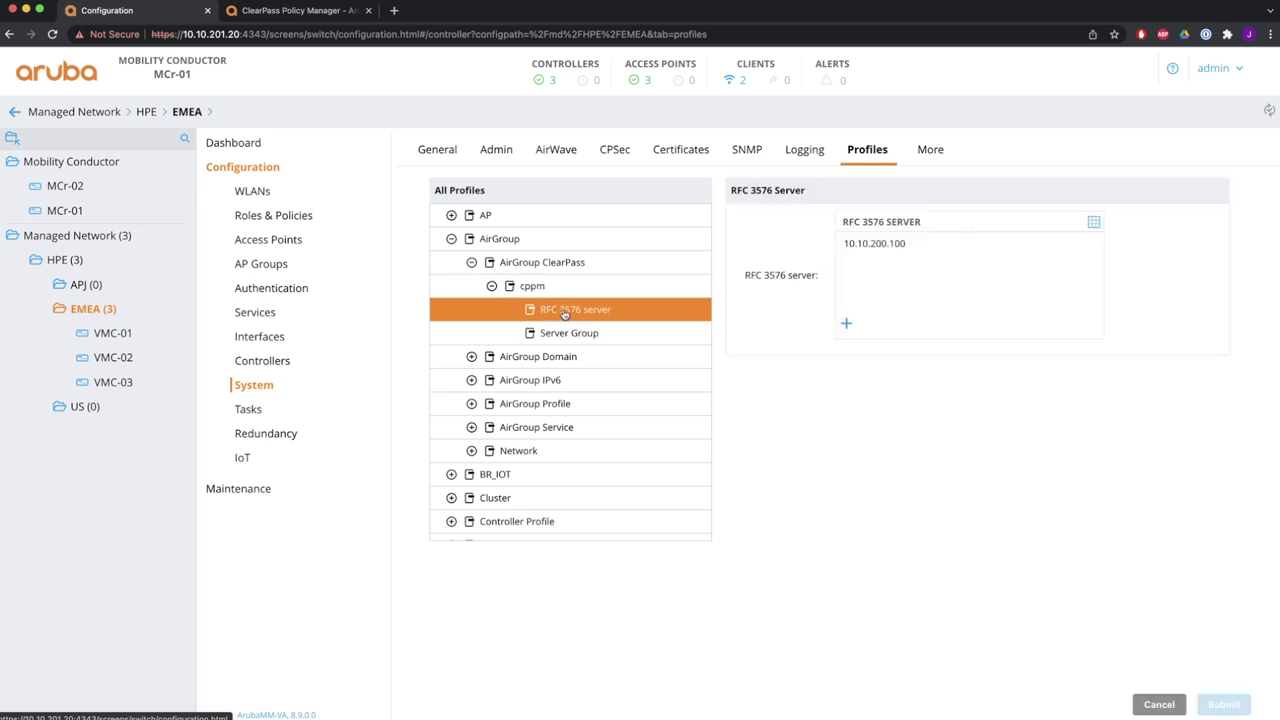
{"action": "left_click", "coordinate": [886, 250]}
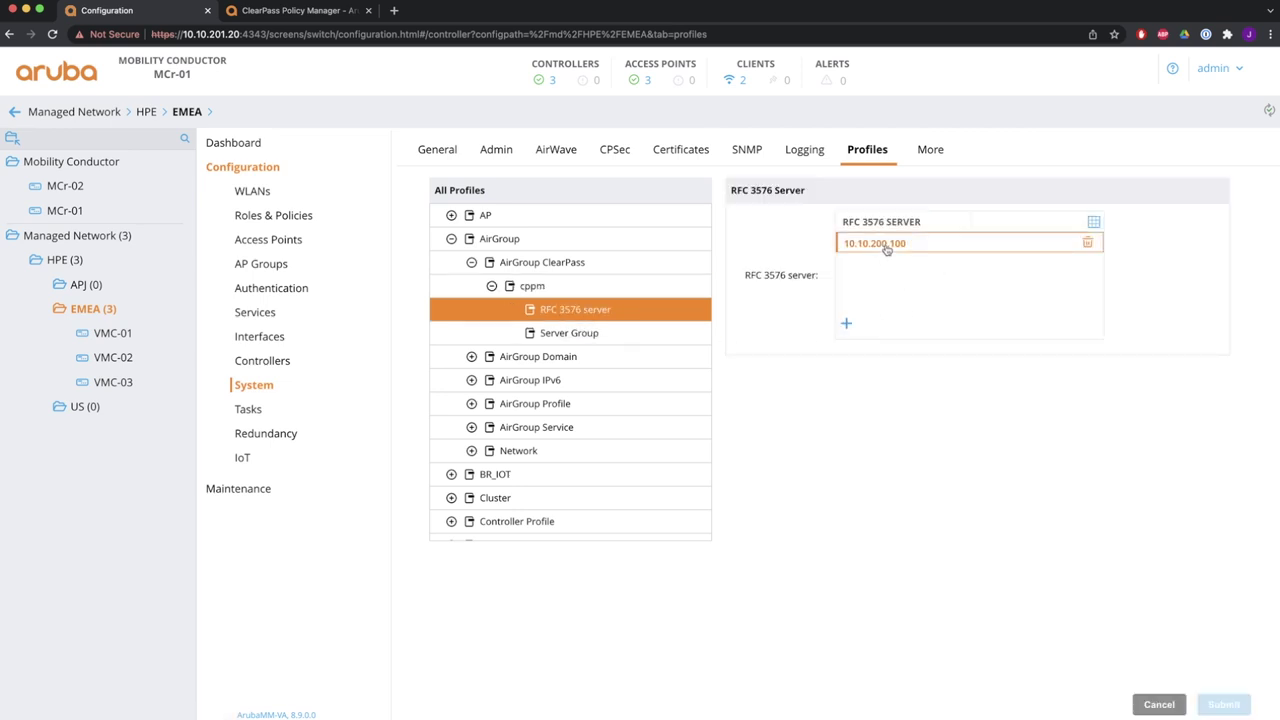
{"action": "left_click", "coordinate": [569, 337]}
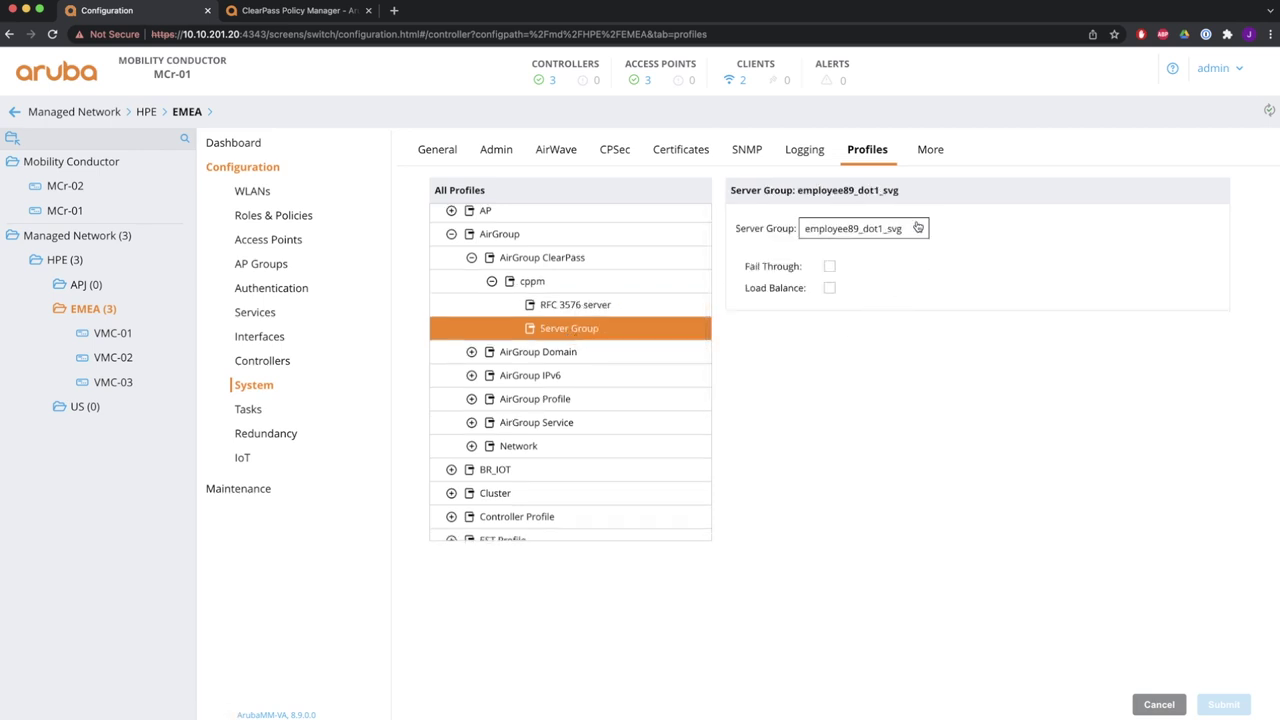
{"action": "left_click", "coordinate": [918, 227]}
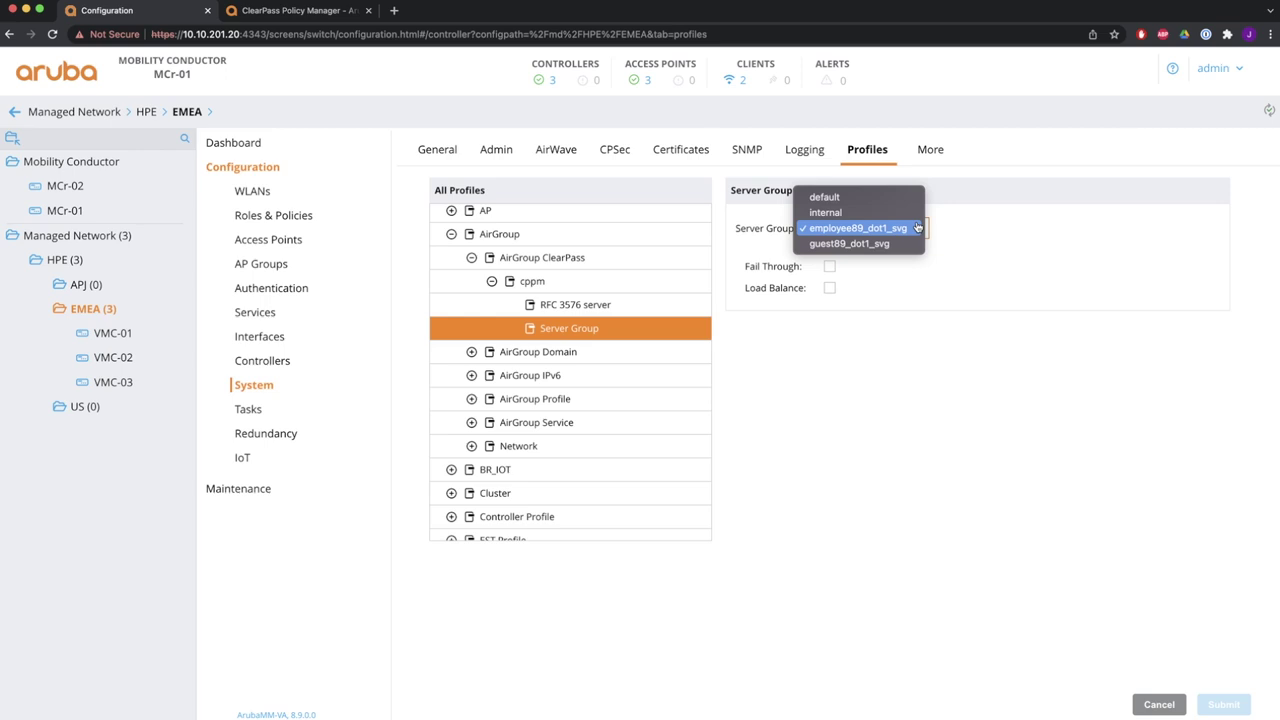
{"action": "left_click", "coordinate": [918, 227]}
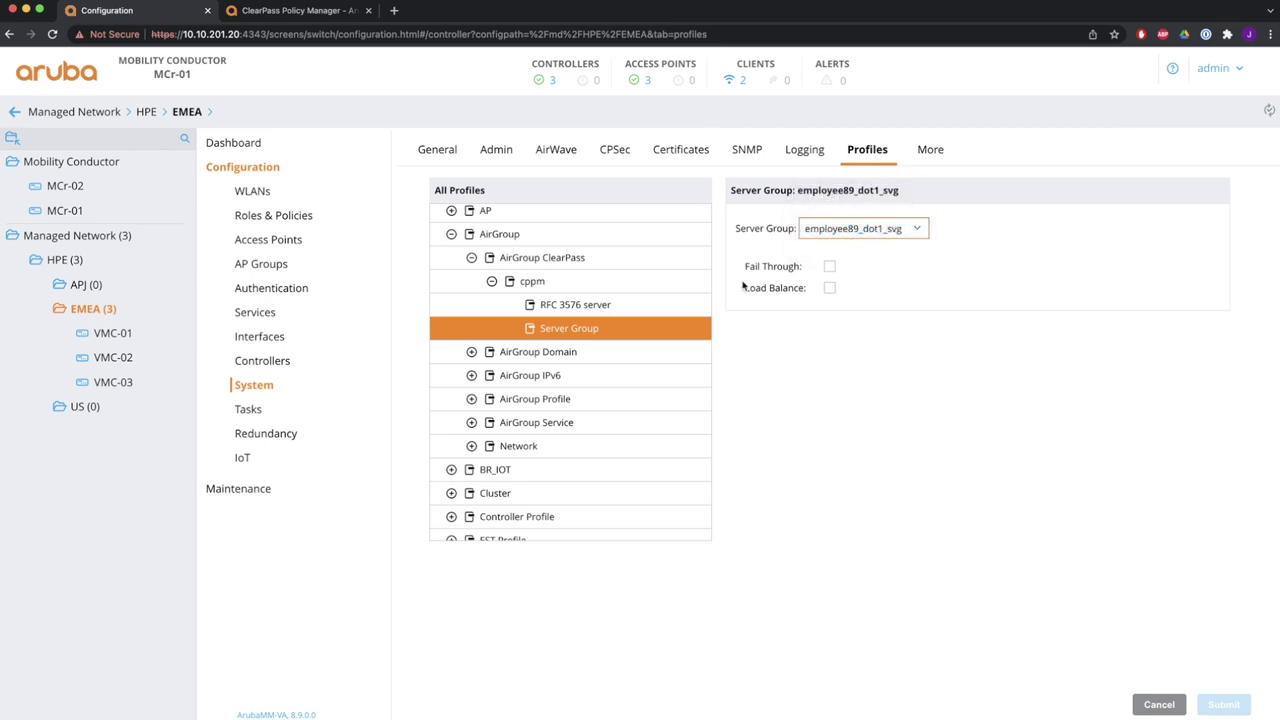
{"action": "left_click", "coordinate": [492, 282]}
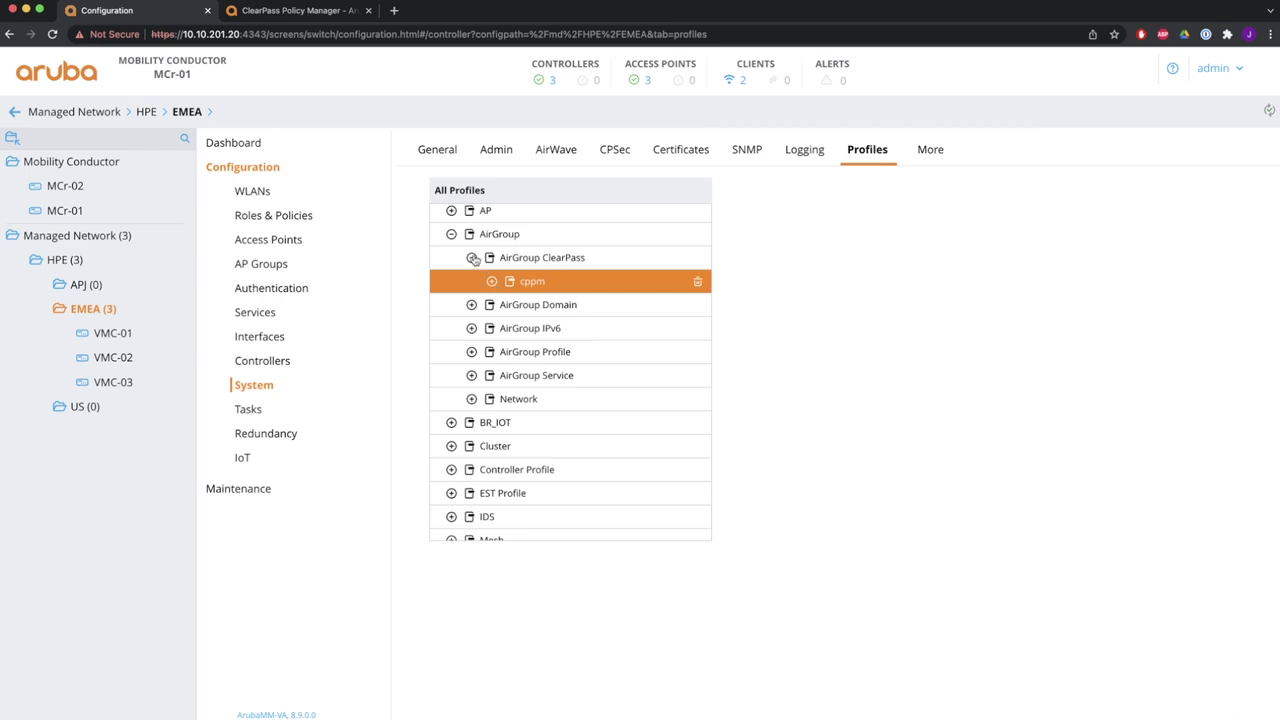
{"action": "left_click", "coordinate": [474, 259]}
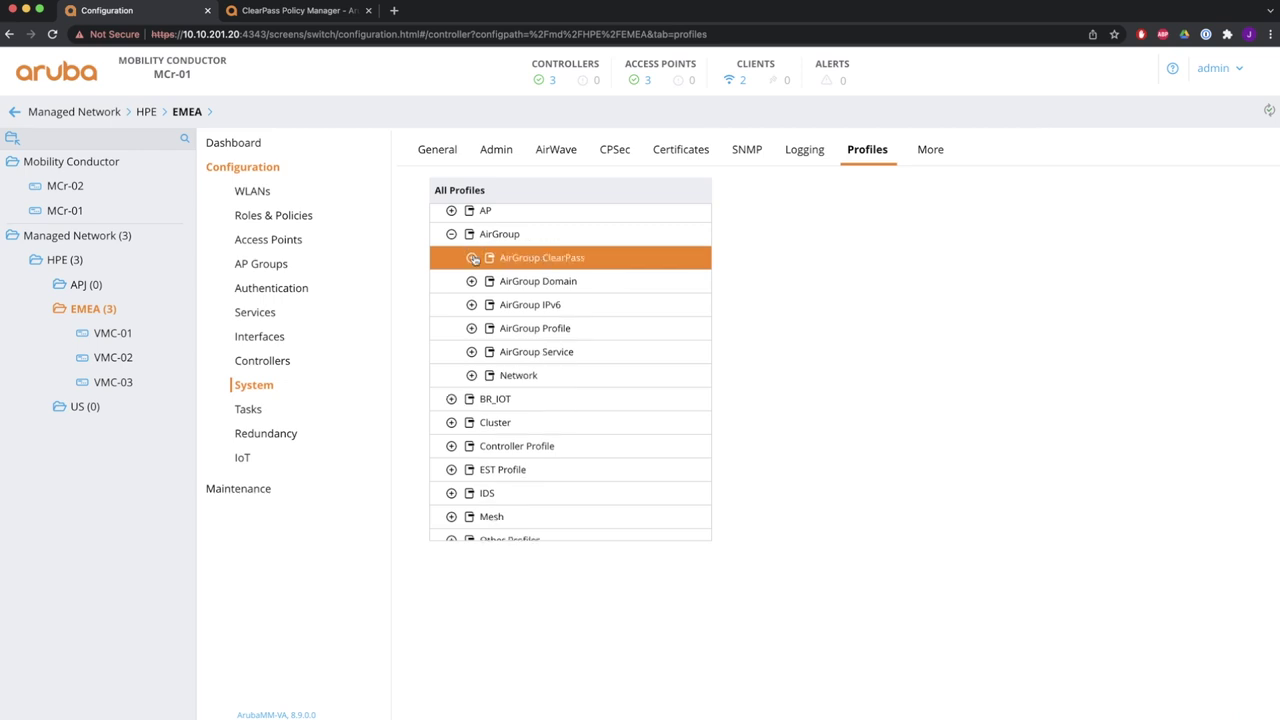
Open cluster-profile under AirGroup Profile and check its AirGroup server enforce registration setting
{"action": "left_click", "coordinate": [471, 330]}
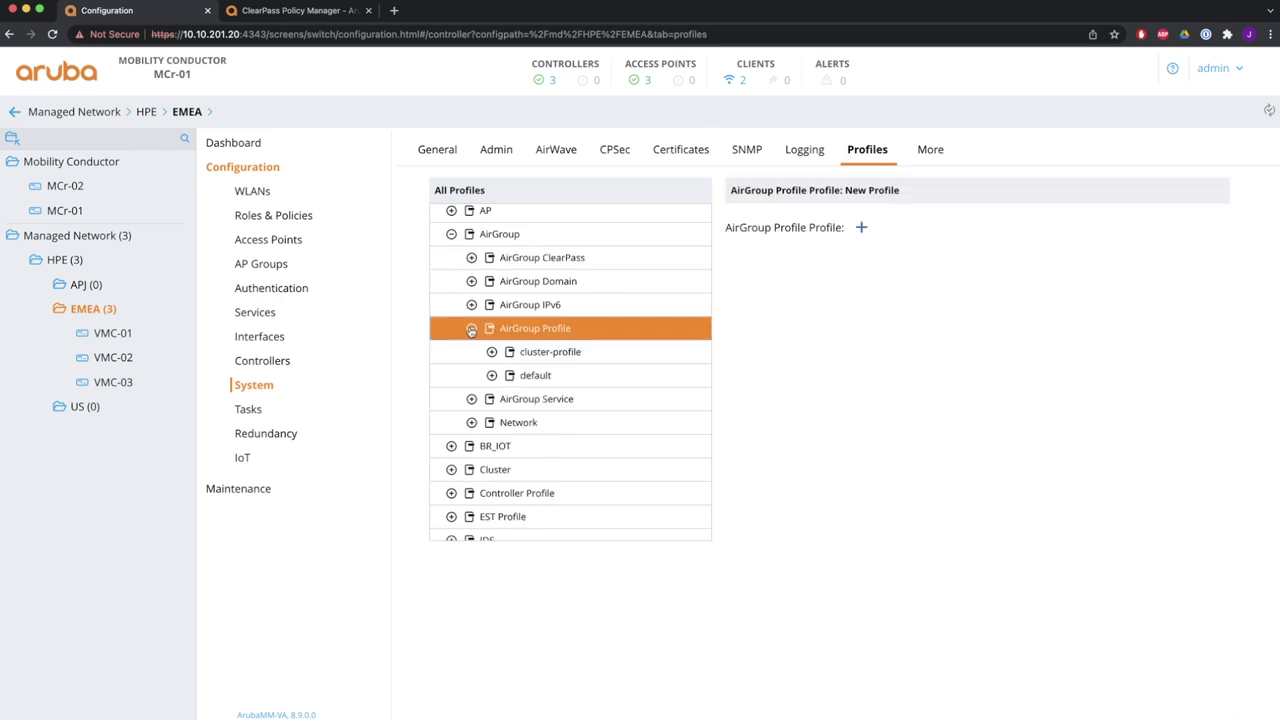
{"action": "left_click", "coordinate": [538, 355]}
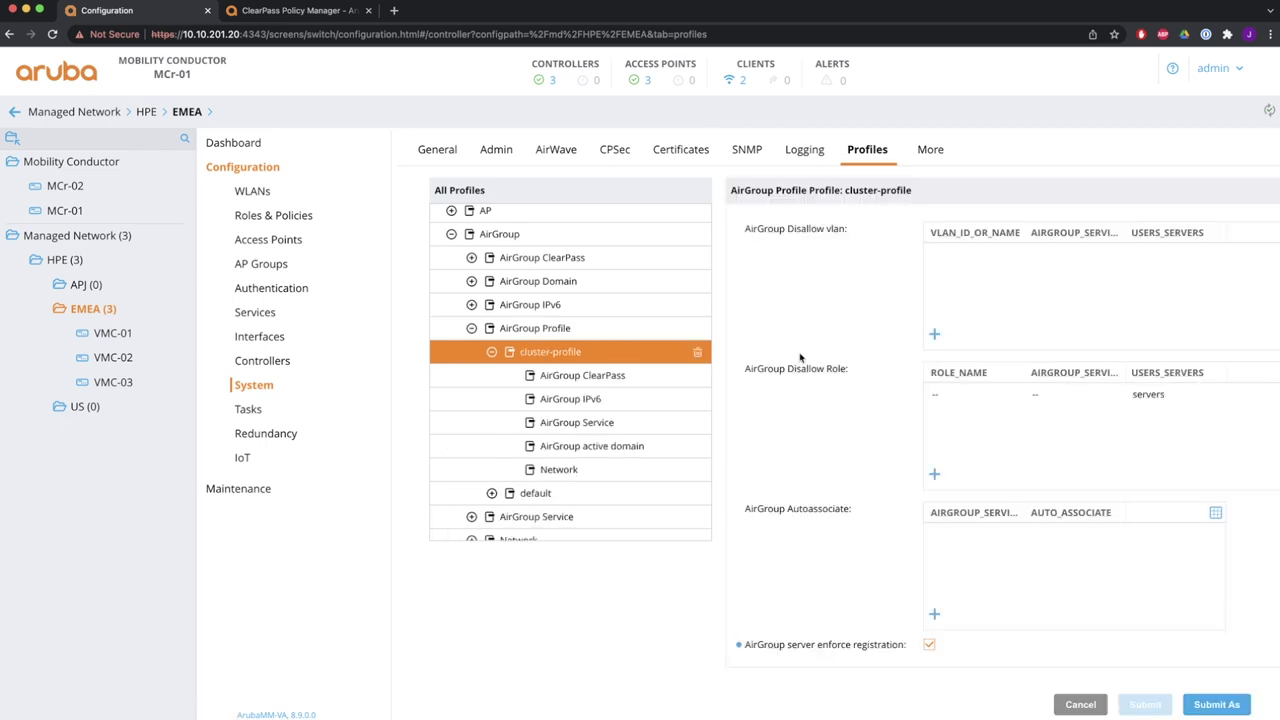
{"action": "scroll", "coordinate": [800, 357], "scroll_direction": "down", "scroll_amount": 1}
{"action": "left_click_drag", "start_coordinate": [746, 645], "coordinate": [931, 647]}
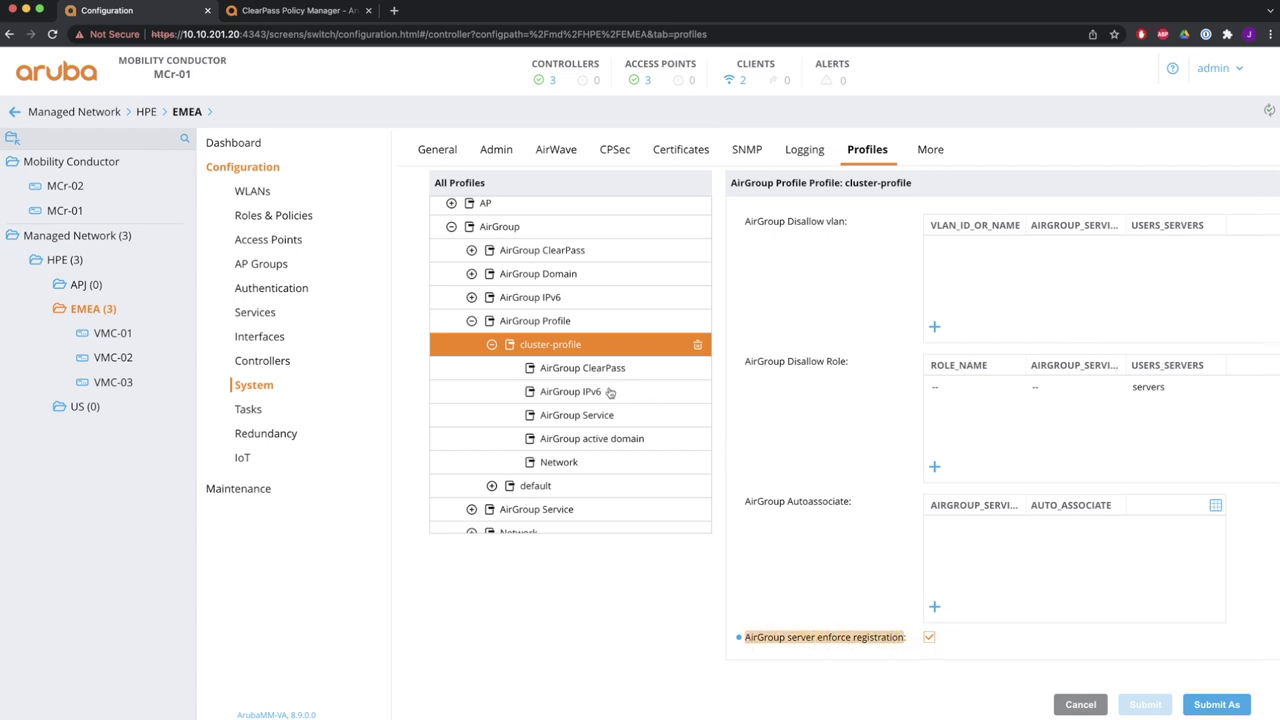
Check which AirGroup ClearPass profile is assigned to cluster-profile, keeping cppm selected, and collapse the AirGroup Profile list
{"action": "left_click", "coordinate": [560, 370]}
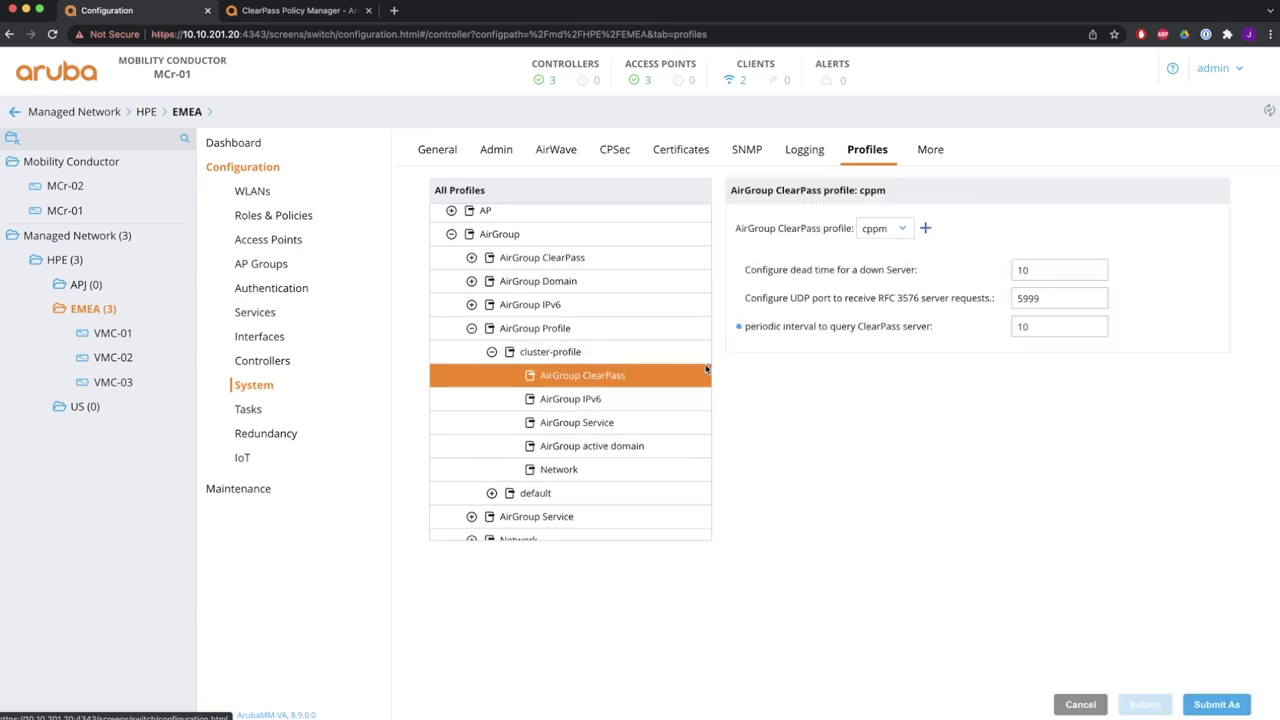
{"action": "left_click", "coordinate": [899, 229]}
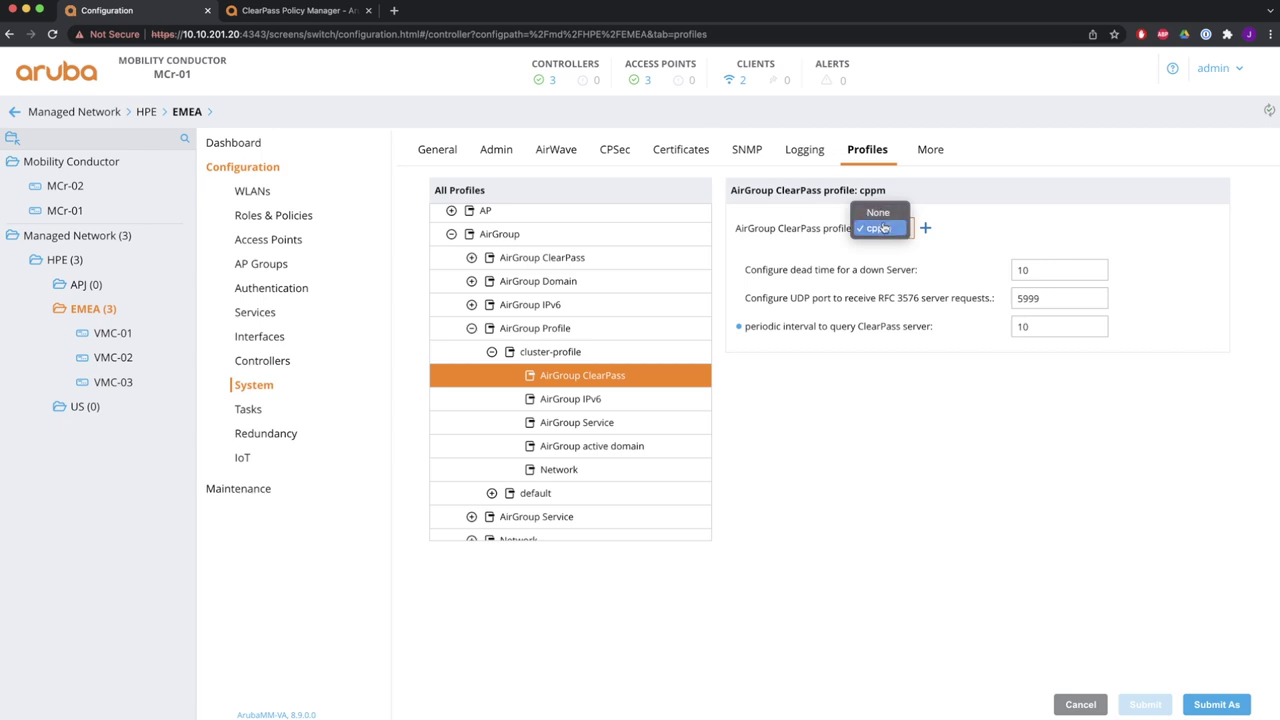
{"action": "left_click", "coordinate": [880, 229]}
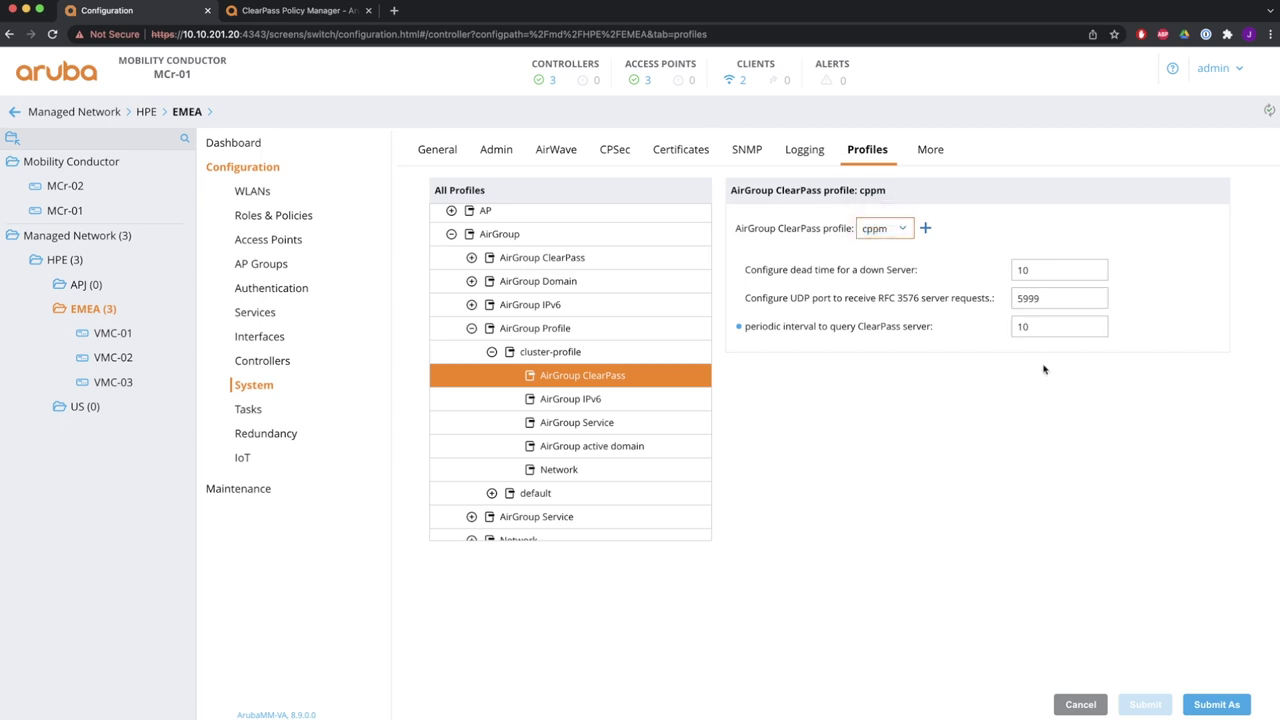
{"action": "left_click", "coordinate": [471, 330]}
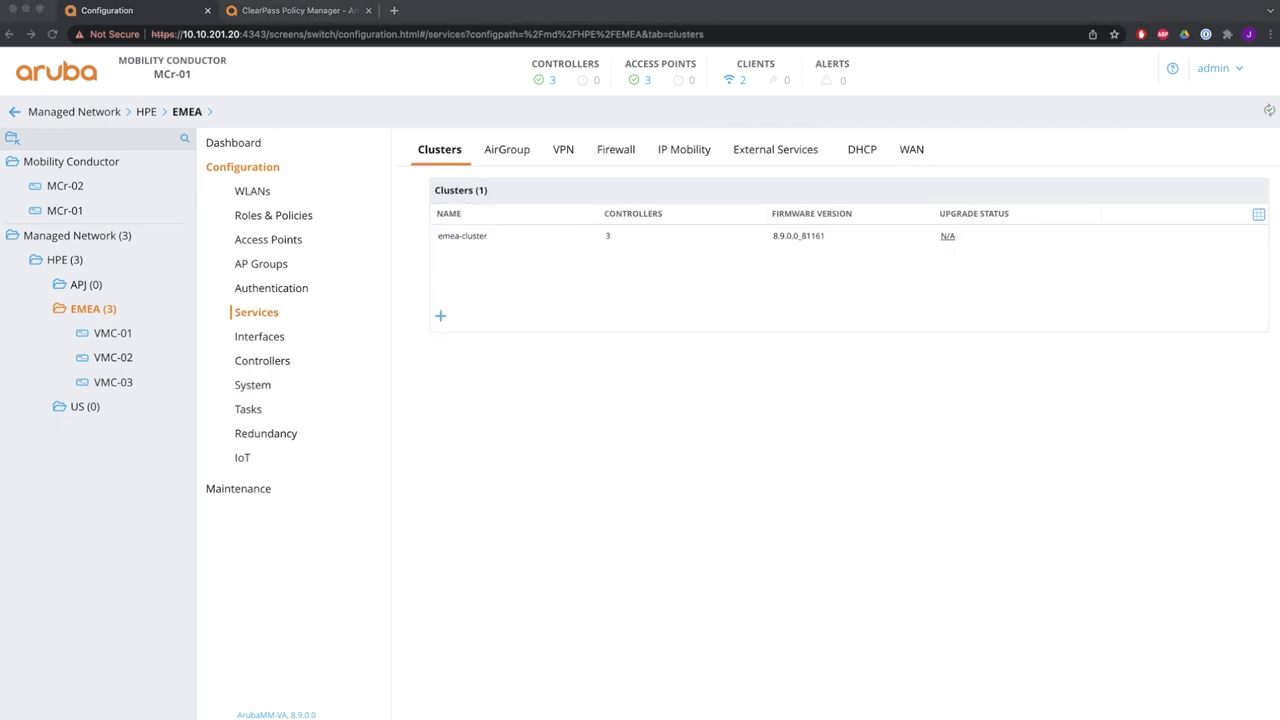
Review the forced registration, service-based policy and ClearPass Policy Manager details in the AirGroup service settings for EMEA
{"action": "left_click", "coordinate": [514, 150]}
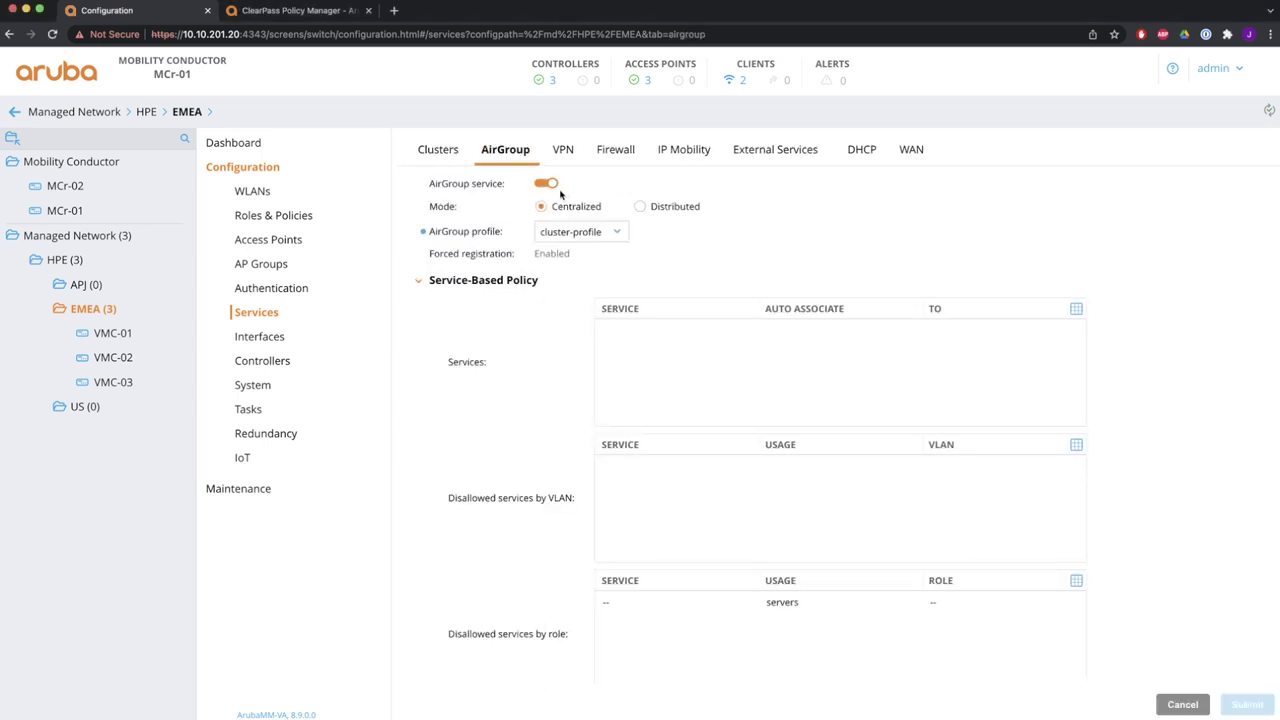
{"action": "left_click_drag", "start_coordinate": [435, 255], "coordinate": [579, 262]}
{"action": "scroll", "coordinate": [537, 386], "scroll_direction": "down", "scroll_amount": 3}
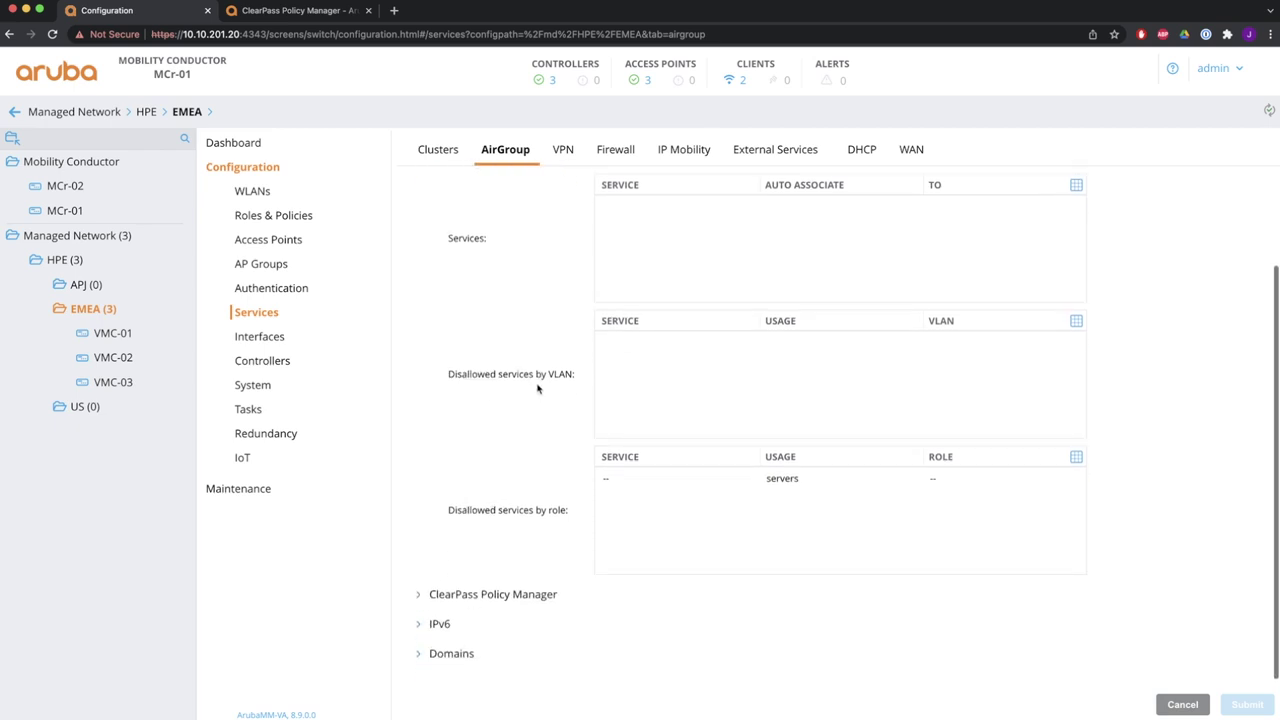
{"action": "left_click", "coordinate": [486, 592]}
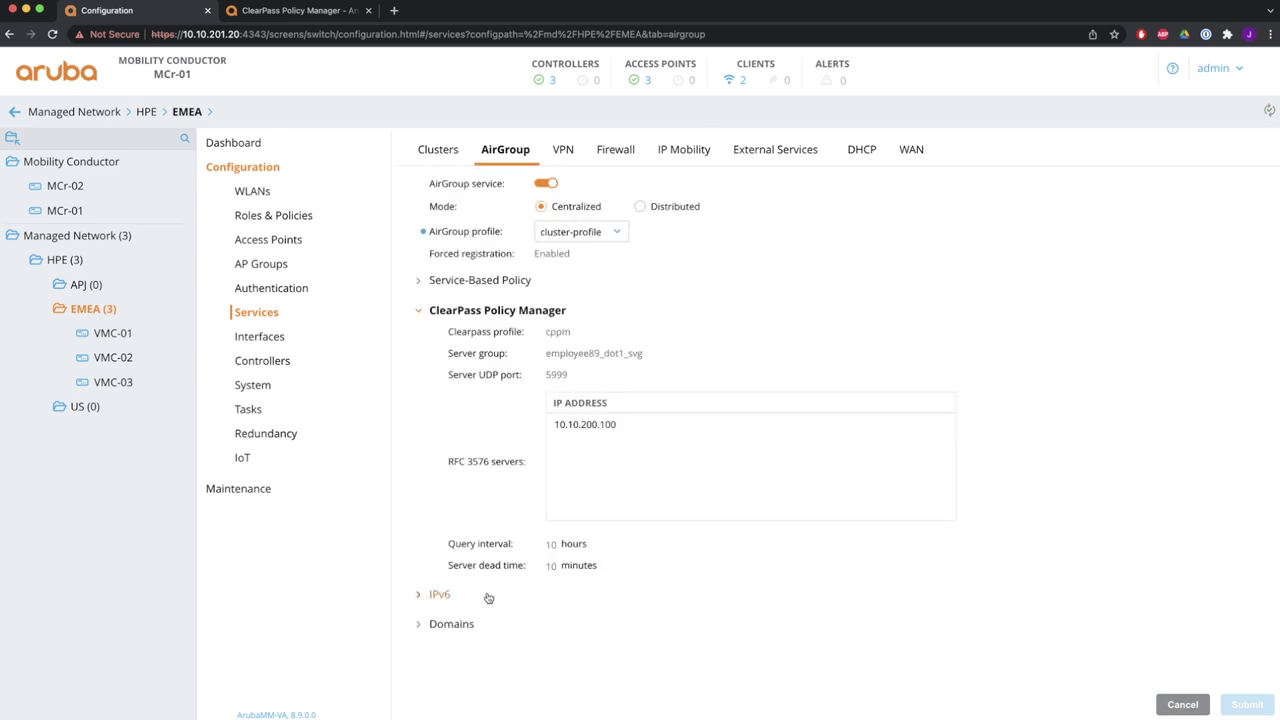
Check the ClearPass profile details, switch to ClearPass Policy Manager, and mark the AirGroup Authorization Service and Device Registration Disconnect services
{"action": "left_click_drag", "start_coordinate": [541, 332], "coordinate": [633, 435]}
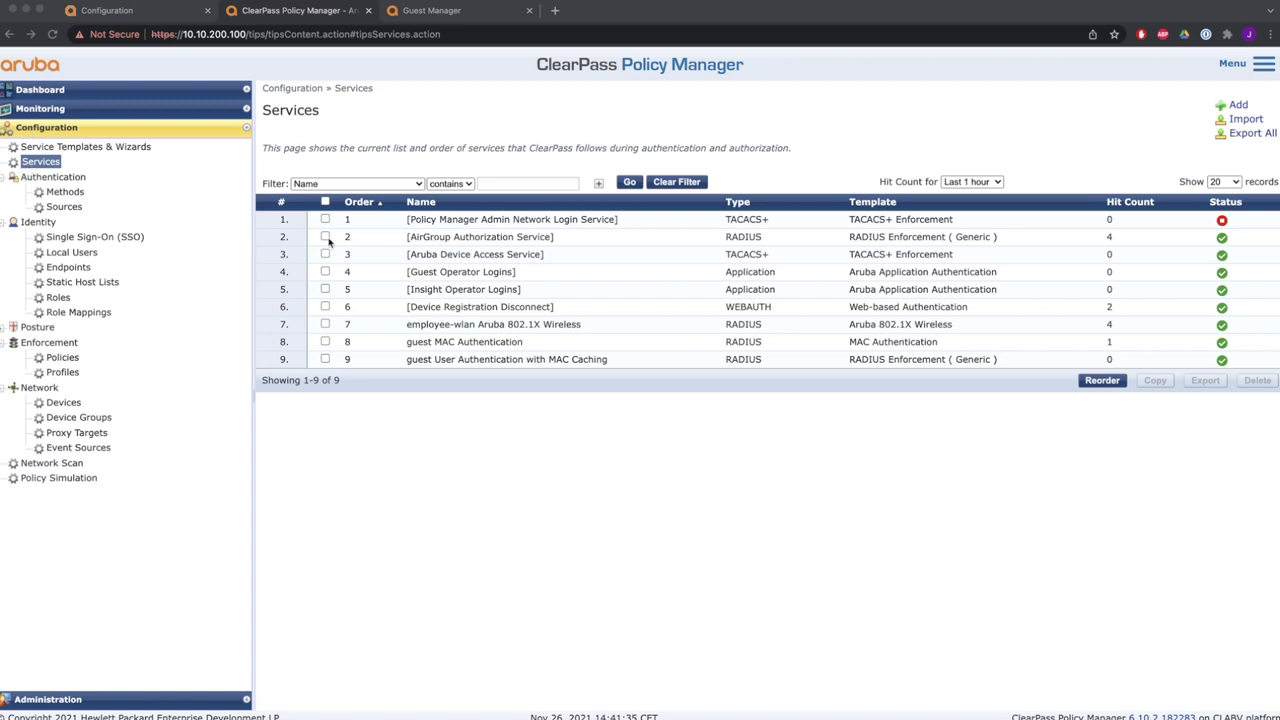
{"action": "left_click", "coordinate": [326, 239]}
{"action": "left_click", "coordinate": [325, 237]}
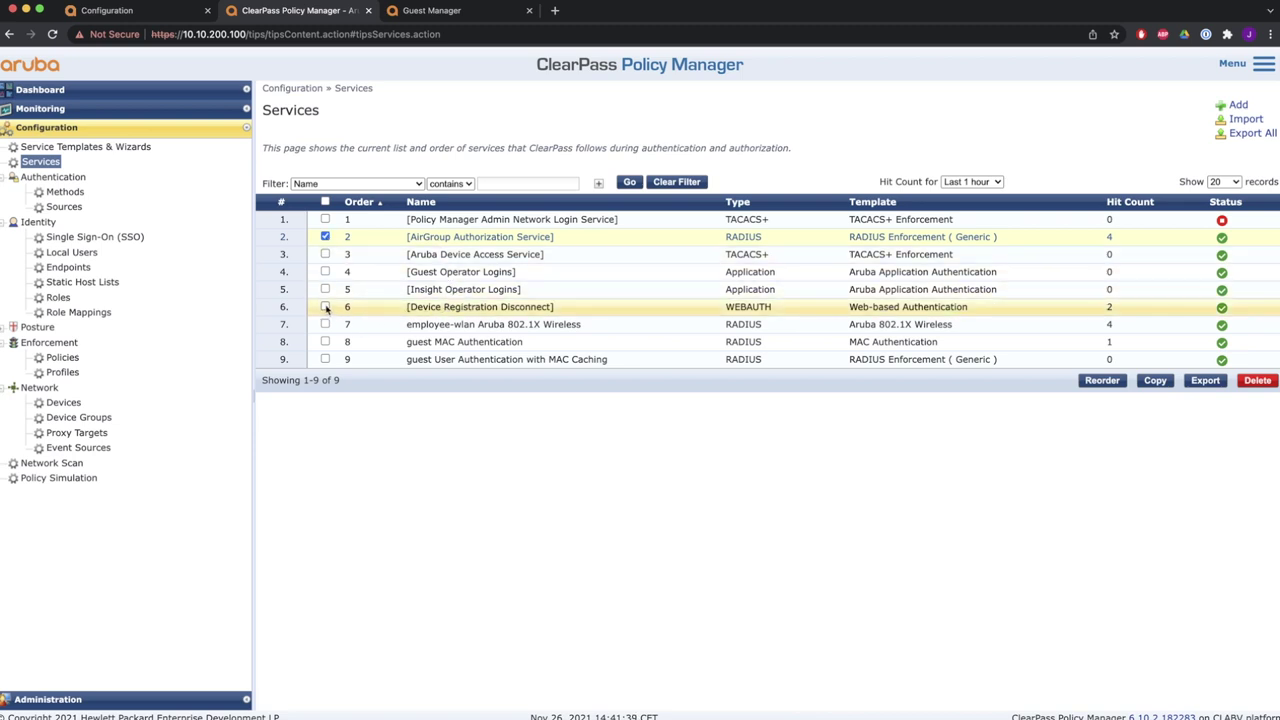
{"action": "left_click", "coordinate": [325, 307]}
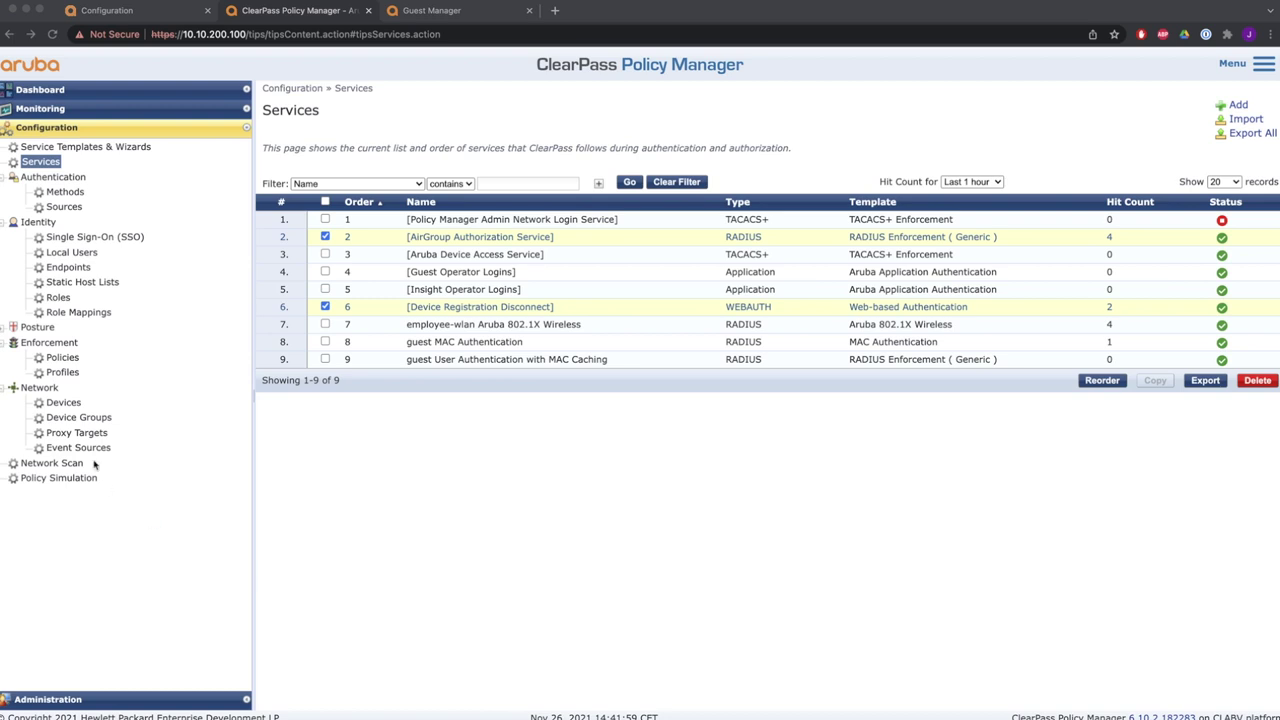
Review the device details of MCr among the ClearPass network devices, including its IP address, and close them without saving
{"action": "left_click", "coordinate": [48, 699]}
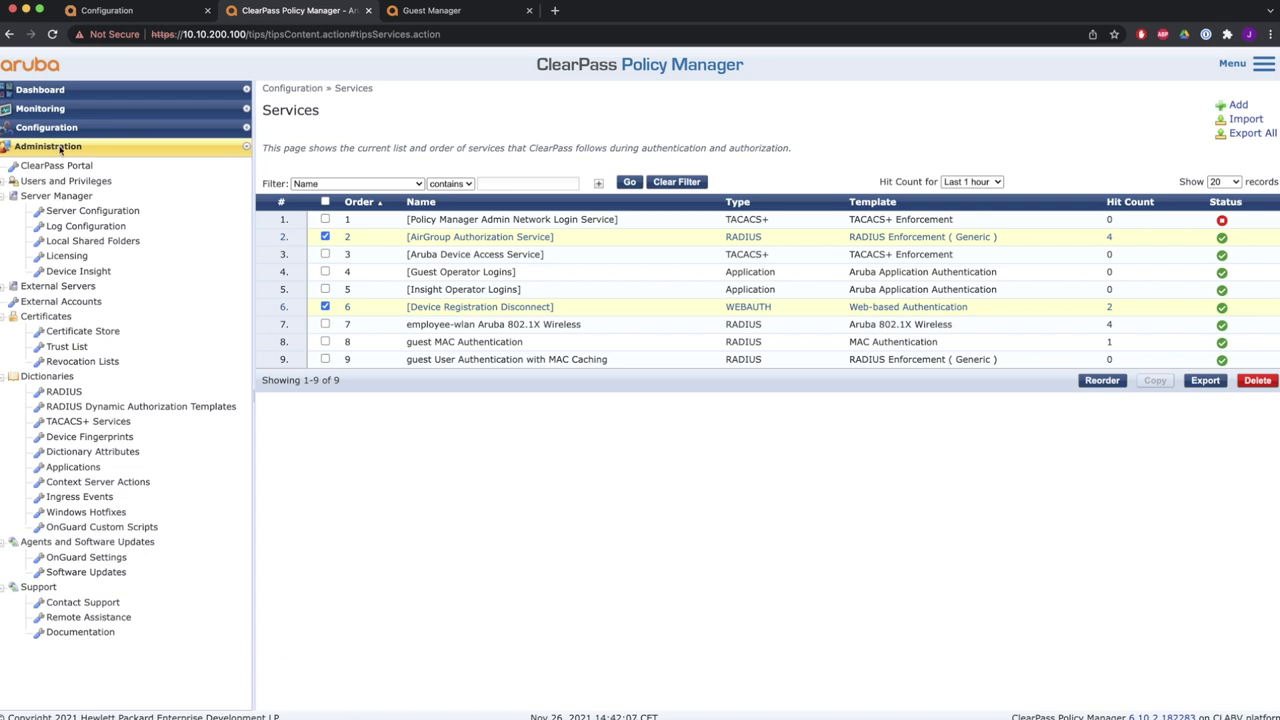
{"action": "left_click", "coordinate": [54, 133]}
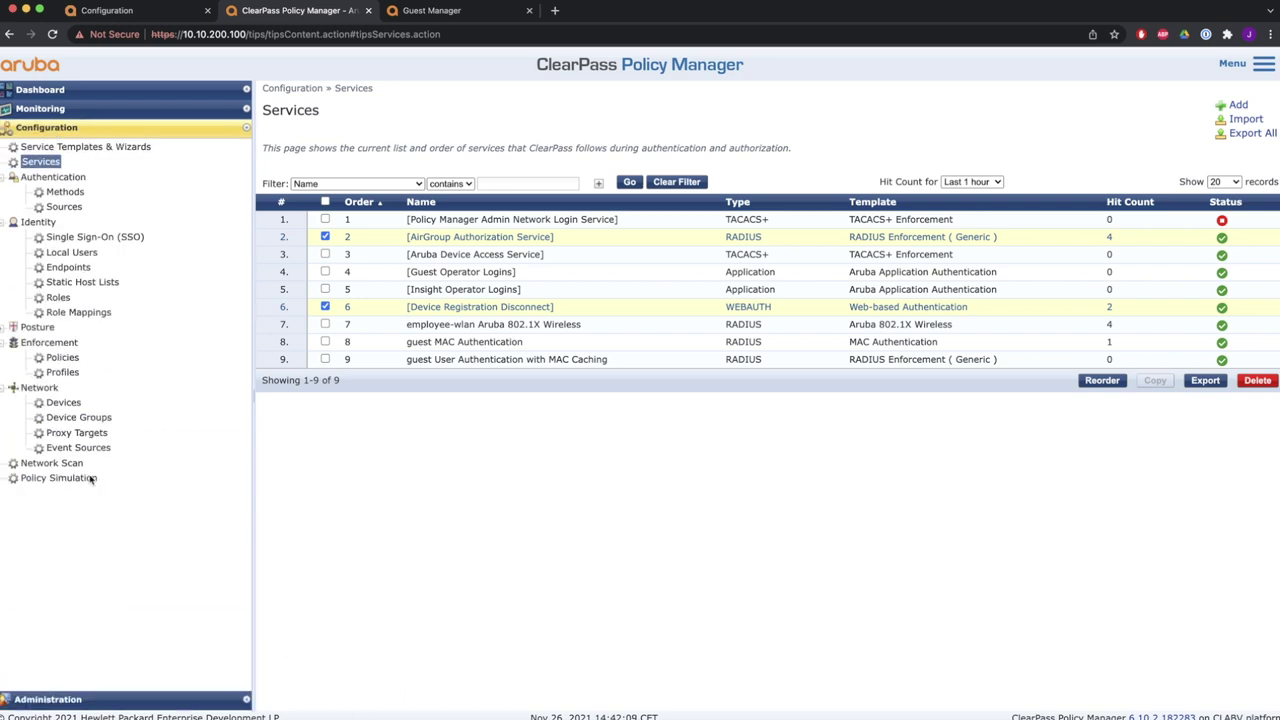
{"action": "left_click", "coordinate": [63, 403]}
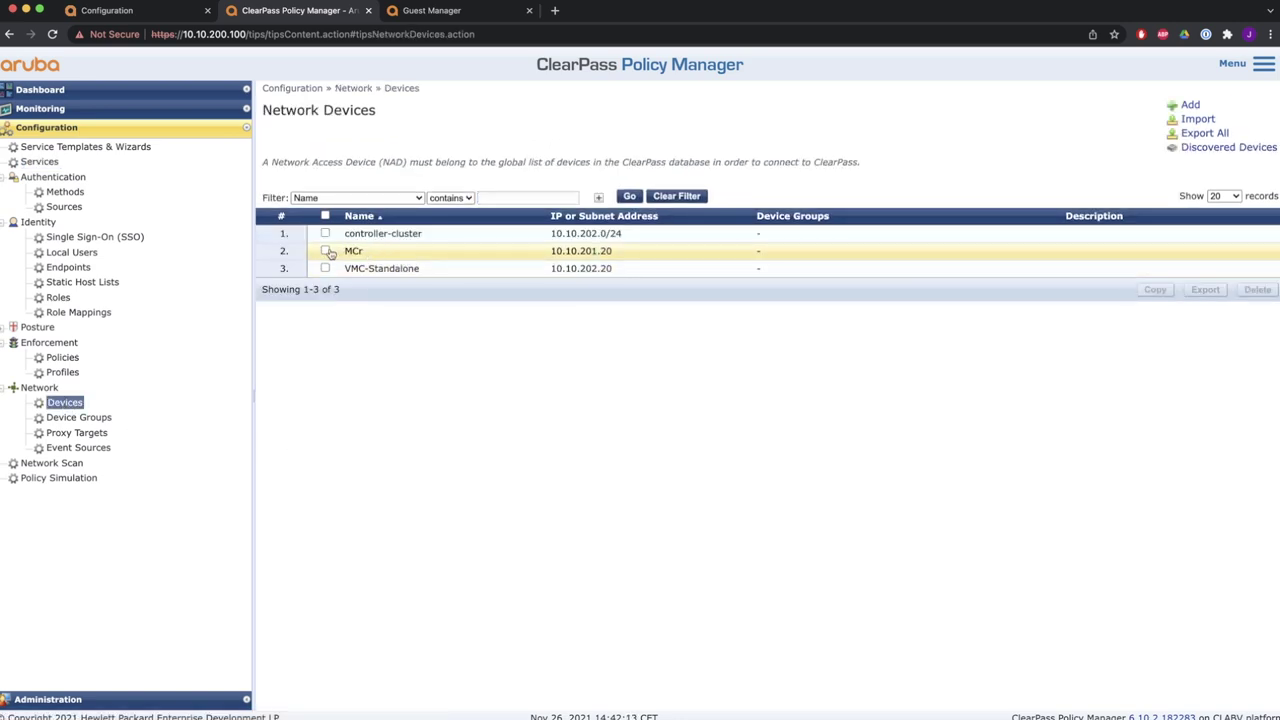
{"action": "left_click", "coordinate": [465, 252]}
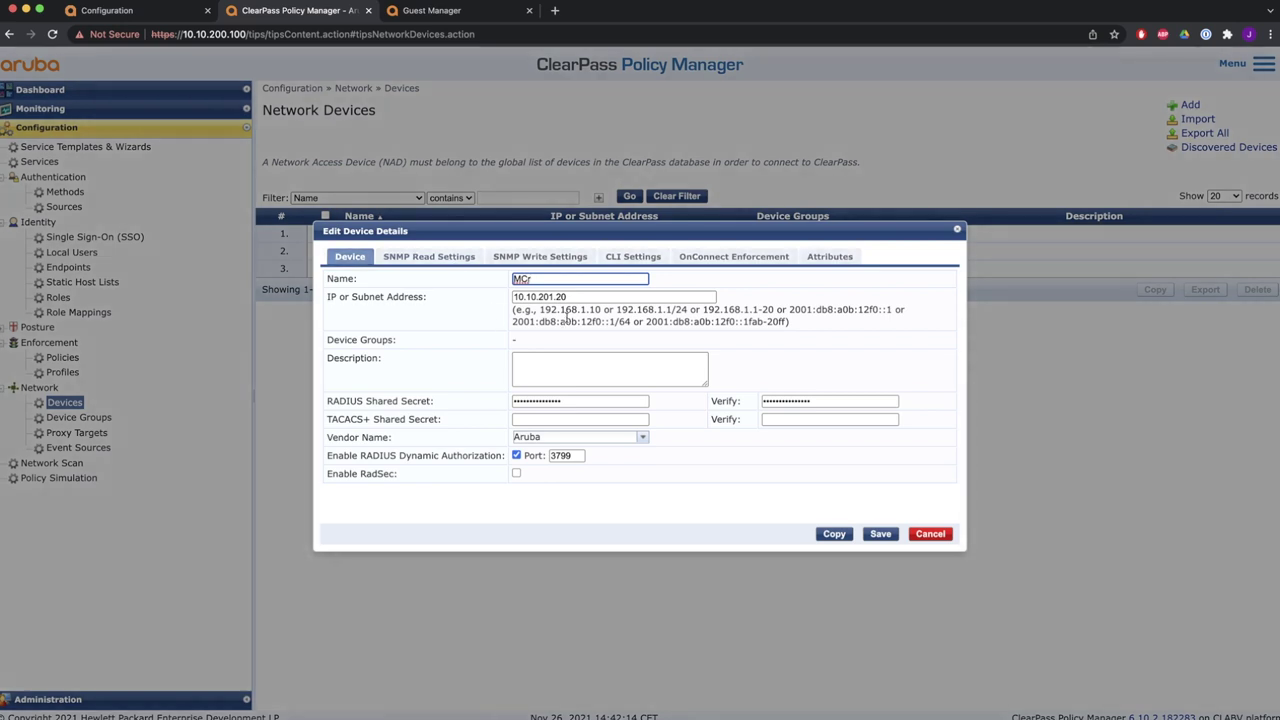
{"action": "left_click_drag", "start_coordinate": [580, 297], "coordinate": [506, 298]}
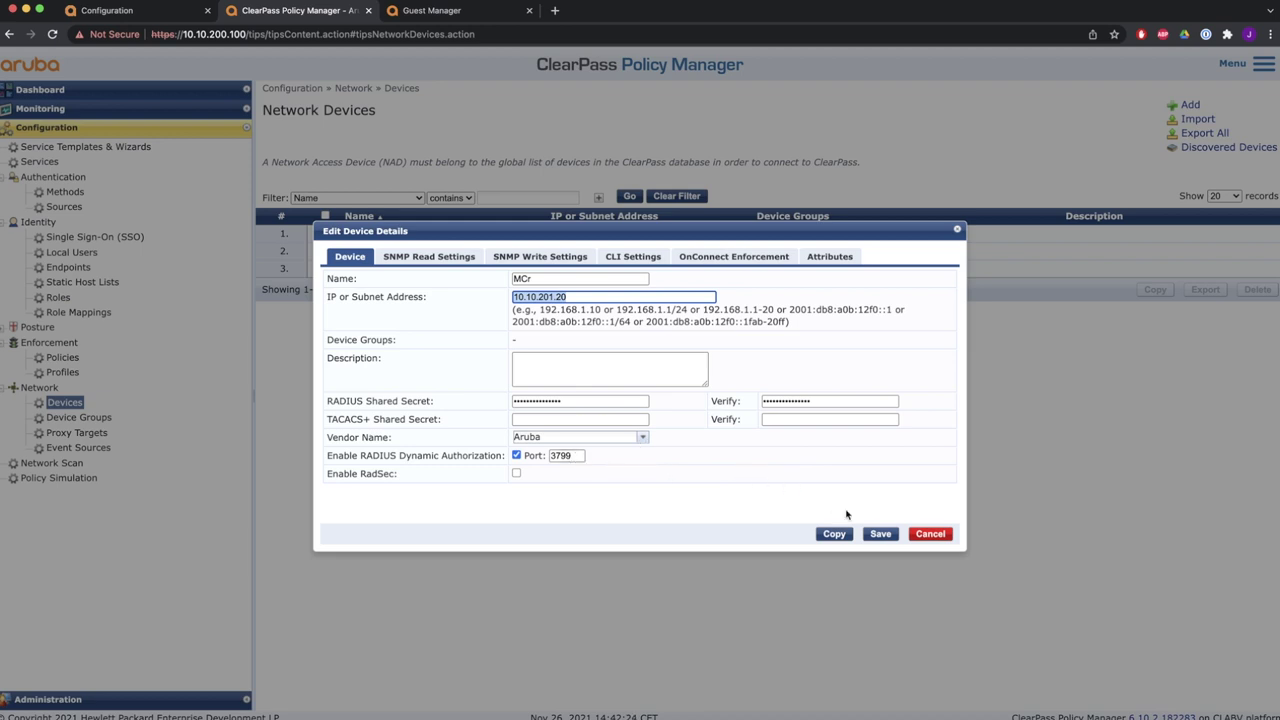
{"action": "left_click", "coordinate": [927, 537]}
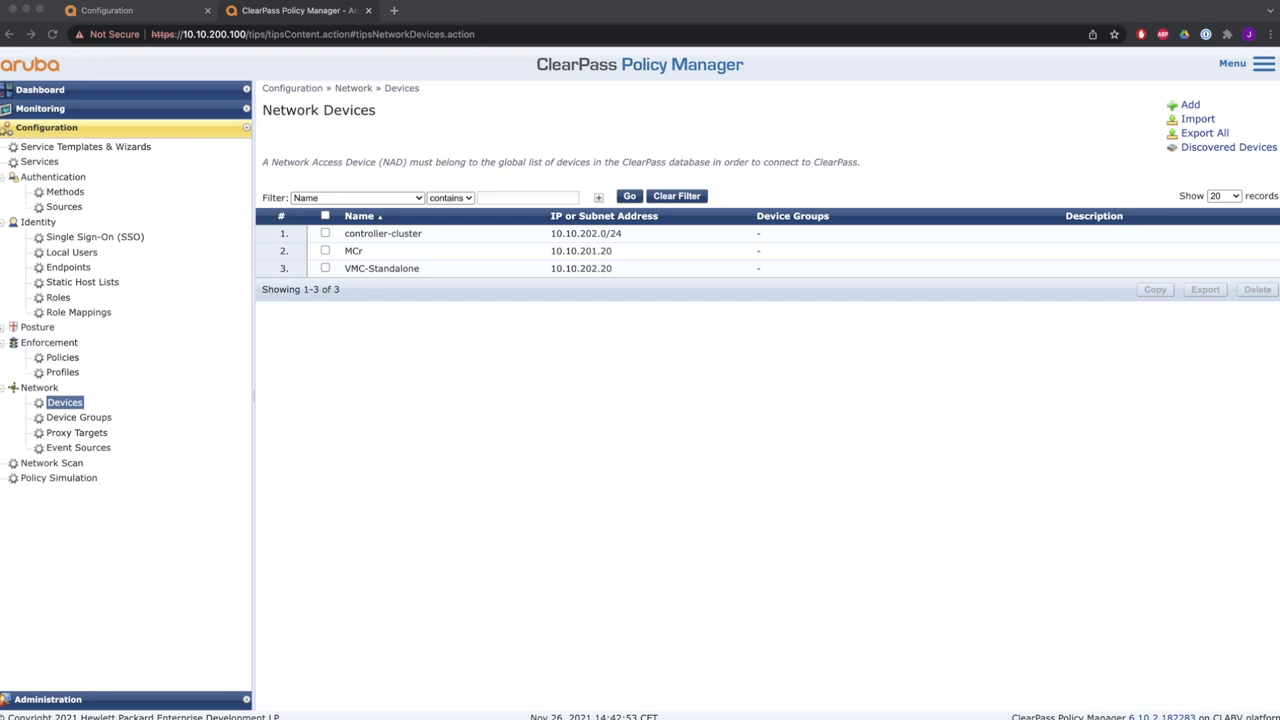
Switch to ClearPass Guest and open the list of AirGroup controllers under Aruba Integrations
{"action": "left_click", "coordinate": [45, 92]}
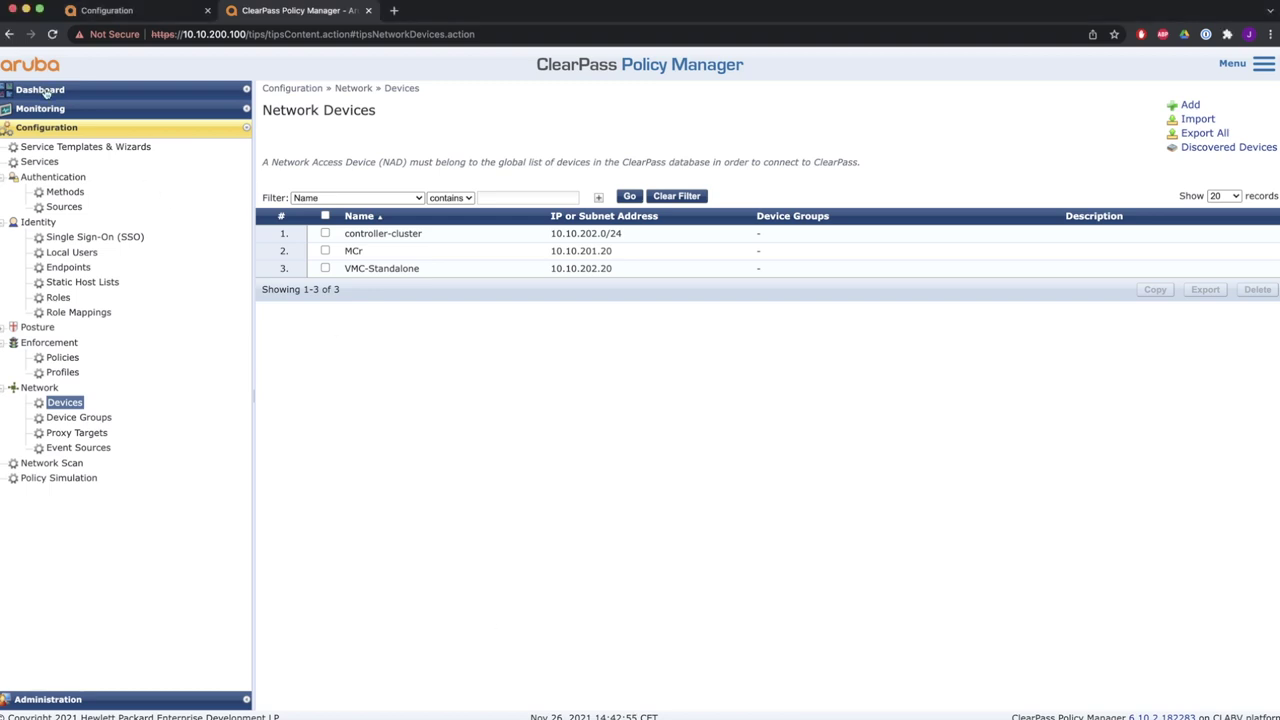
{"action": "left_click", "coordinate": [42, 90]}
{"action": "left_click", "coordinate": [347, 584]}
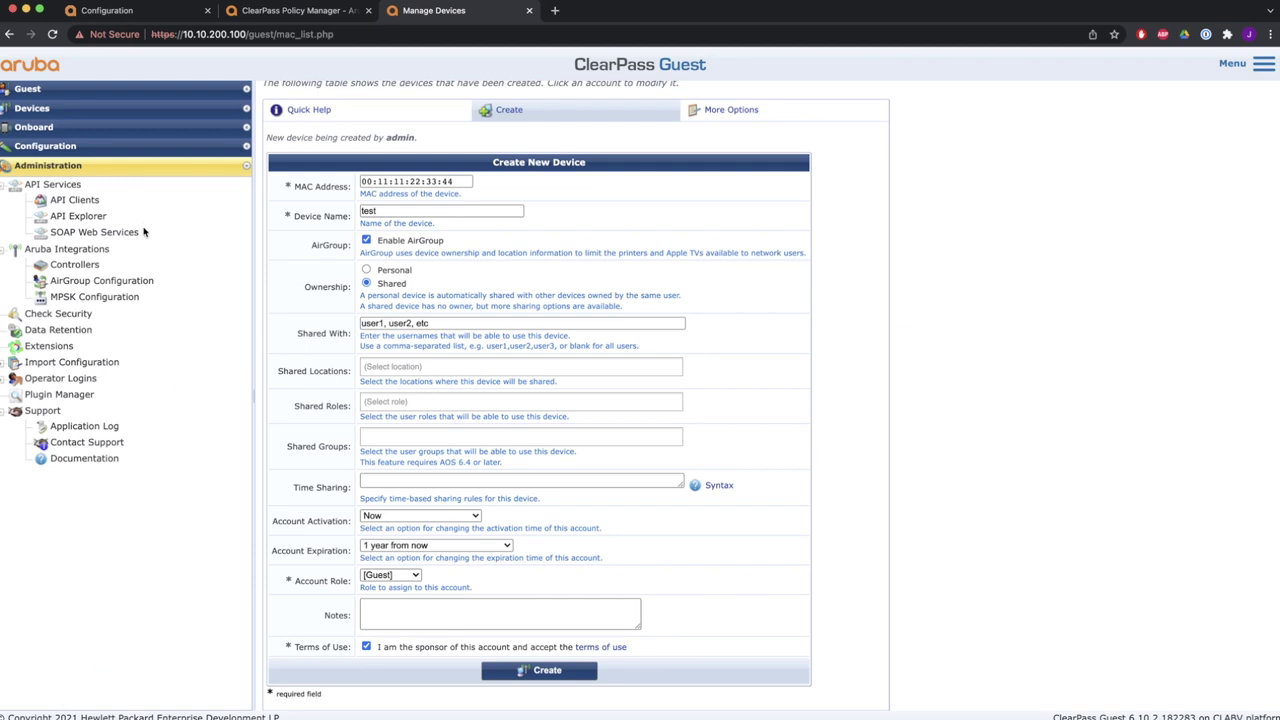
{"action": "left_click", "coordinate": [77, 267]}
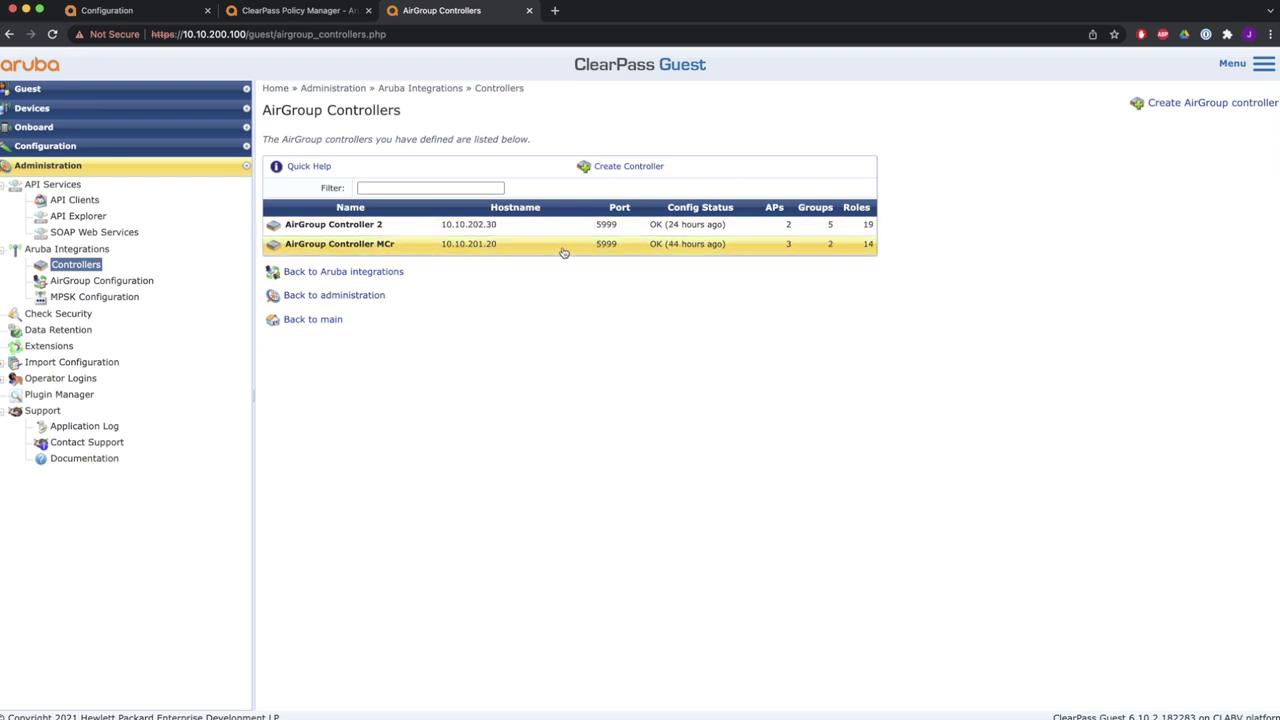
Review the edit settings of AirGroup Controller MCr and AirGroup Controller 2, closing each without saving
{"action": "left_click", "coordinate": [471, 249]}
{"action": "left_click", "coordinate": [378, 265]}
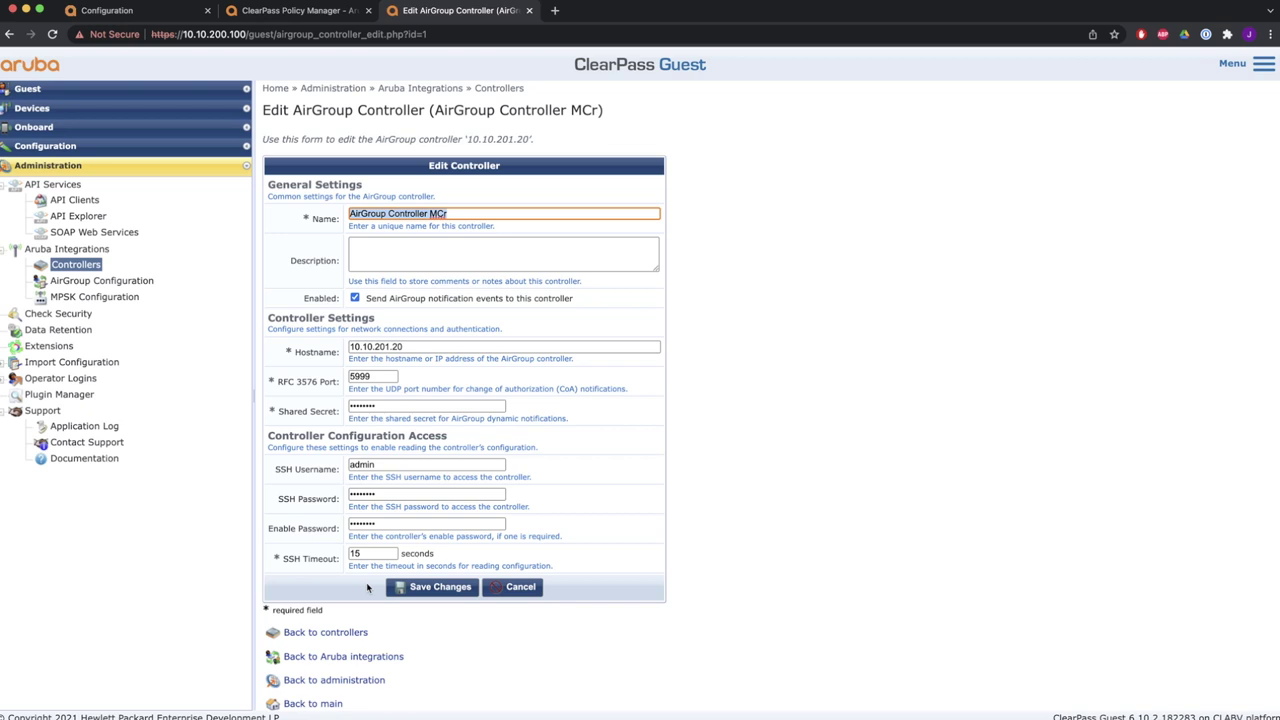
{"action": "left_click", "coordinate": [509, 589]}
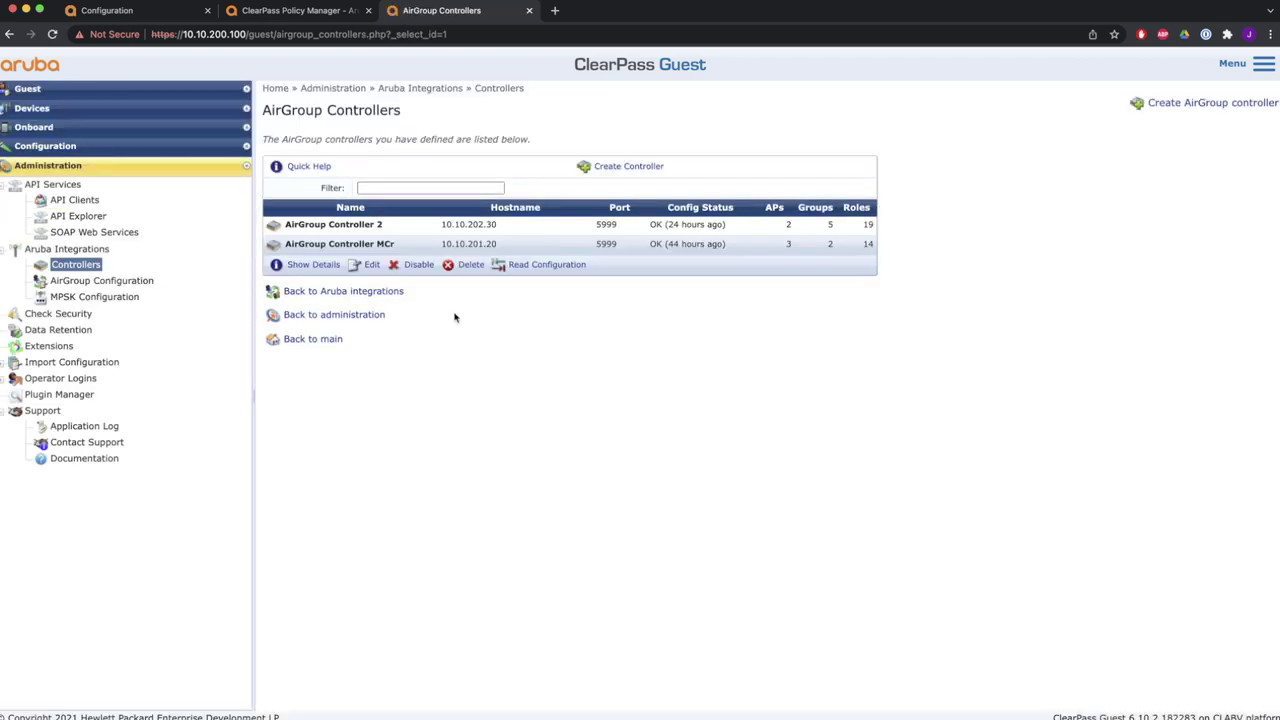
{"action": "left_click", "coordinate": [381, 226]}
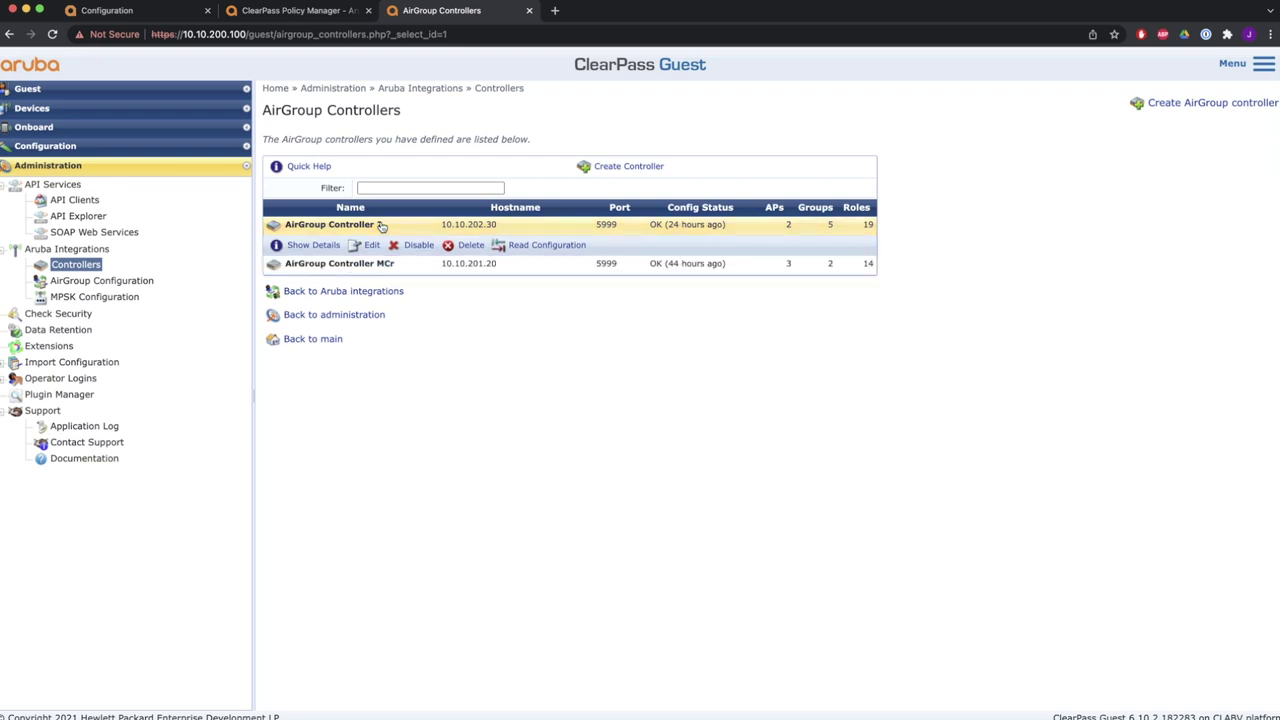
{"action": "left_click", "coordinate": [371, 246]}
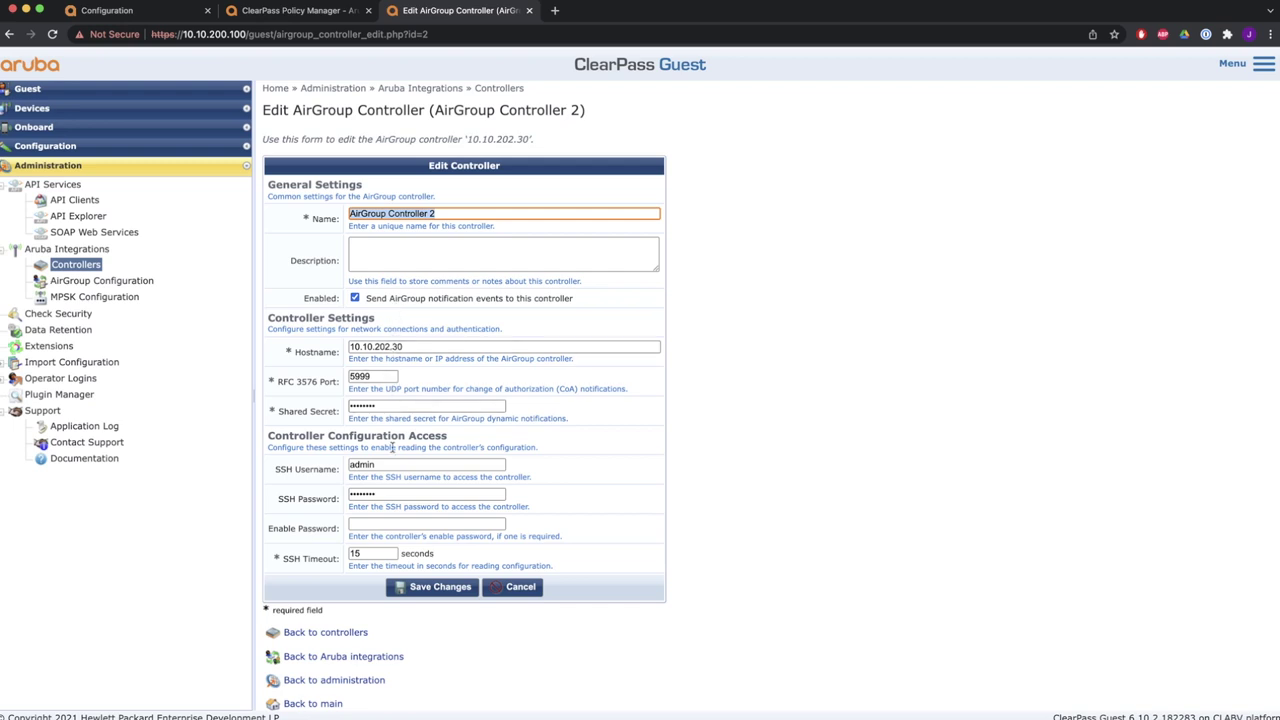
{"action": "left_click", "coordinate": [512, 588]}
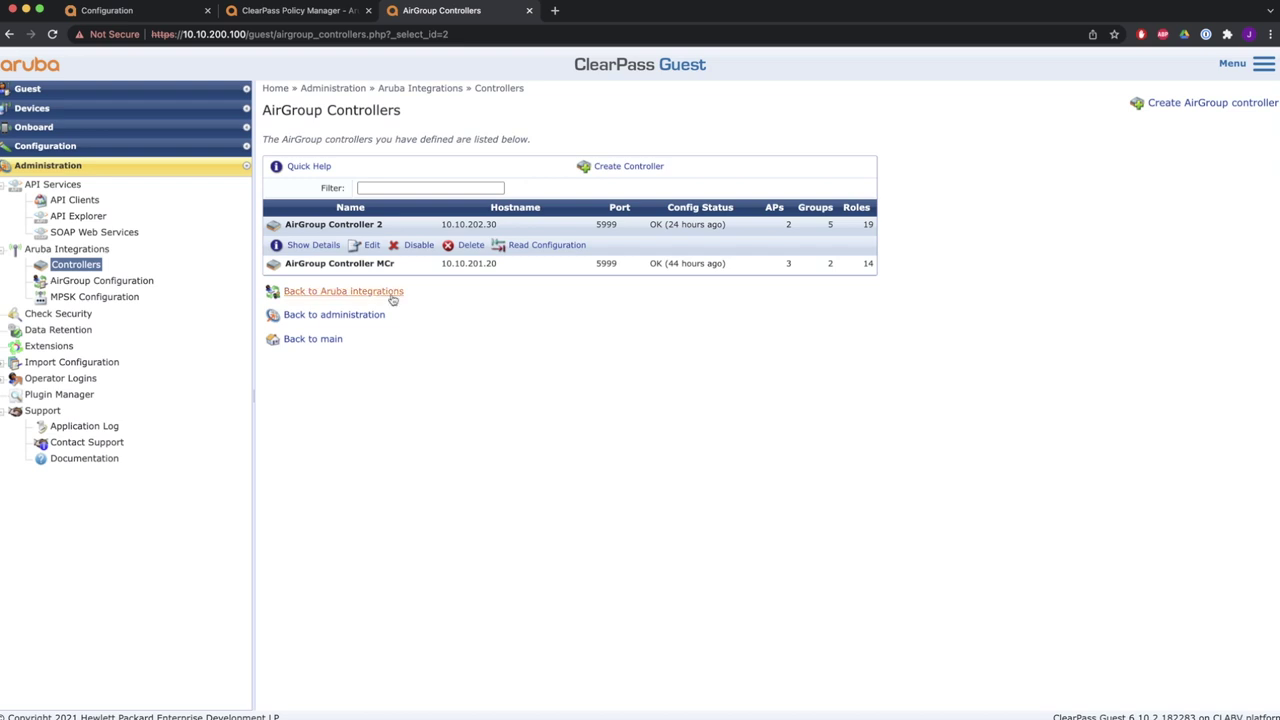
Read the configuration from AirGroup Controller MCr and review its roles, AP groups and AP database in the details
{"action": "left_click", "coordinate": [340, 263]}
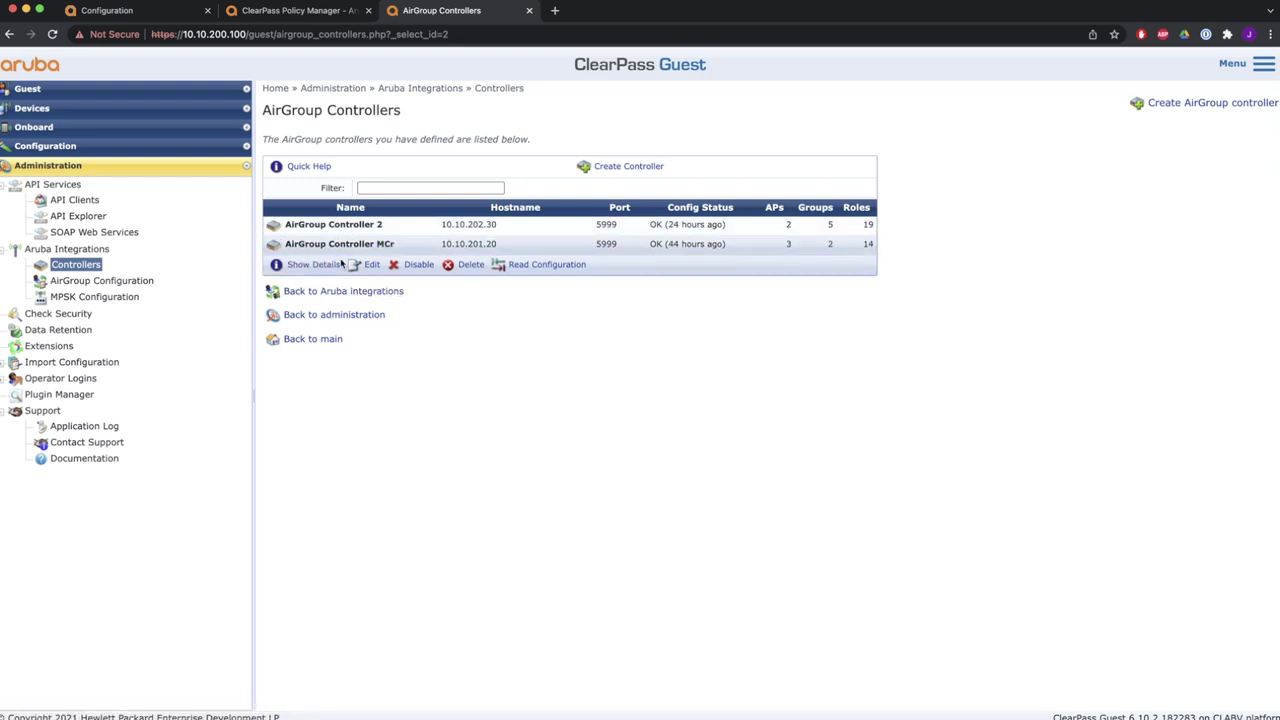
{"action": "left_click", "coordinate": [549, 266]}
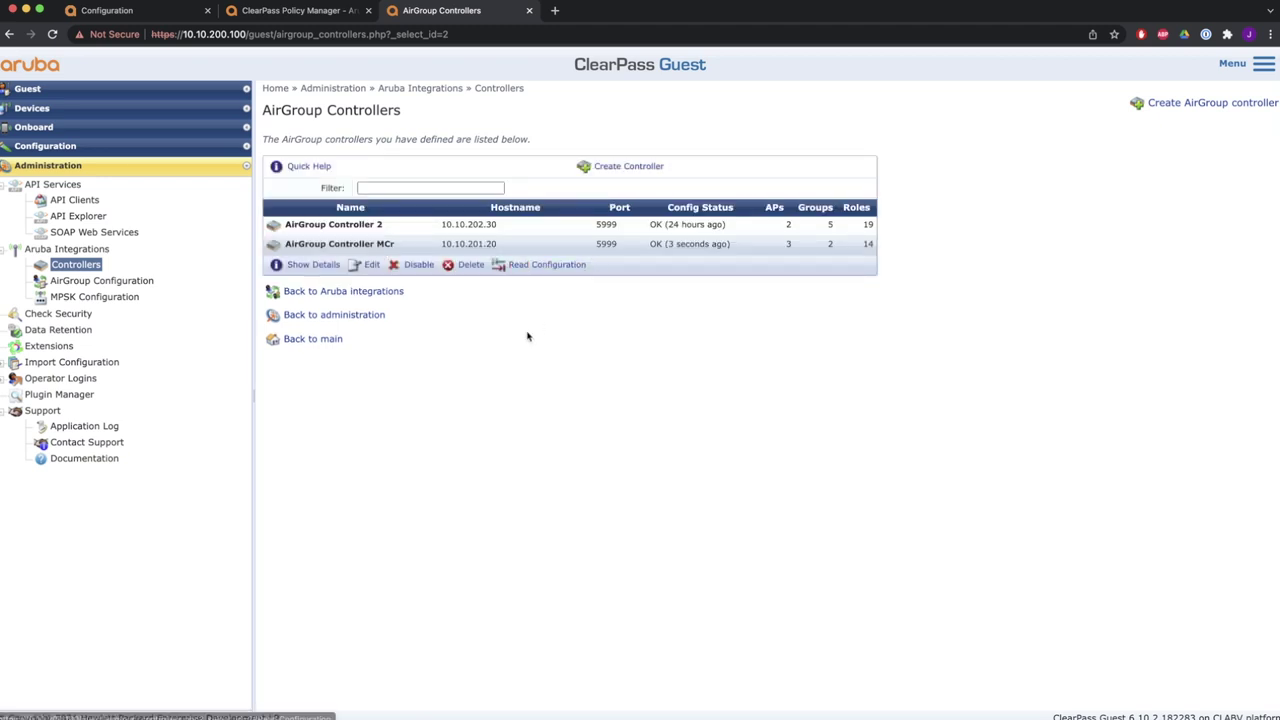
{"action": "left_click", "coordinate": [325, 267]}
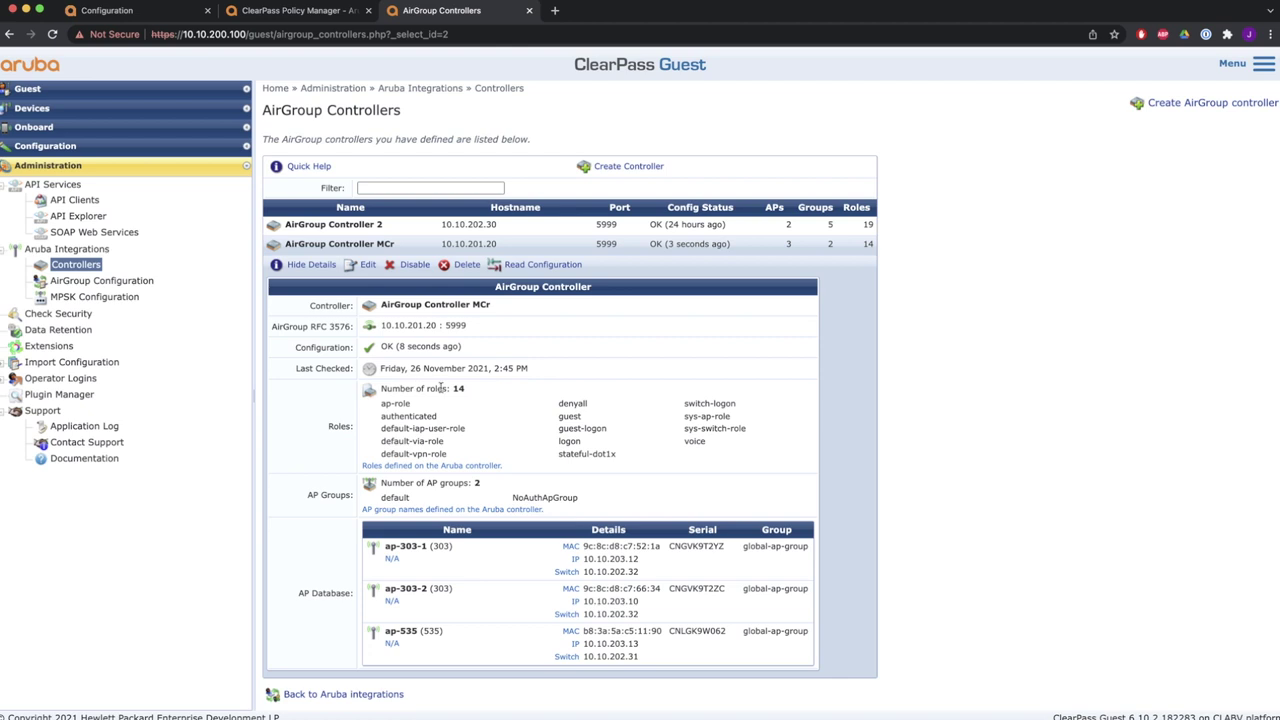
{"action": "left_click_drag", "start_coordinate": [380, 387], "coordinate": [464, 390]}
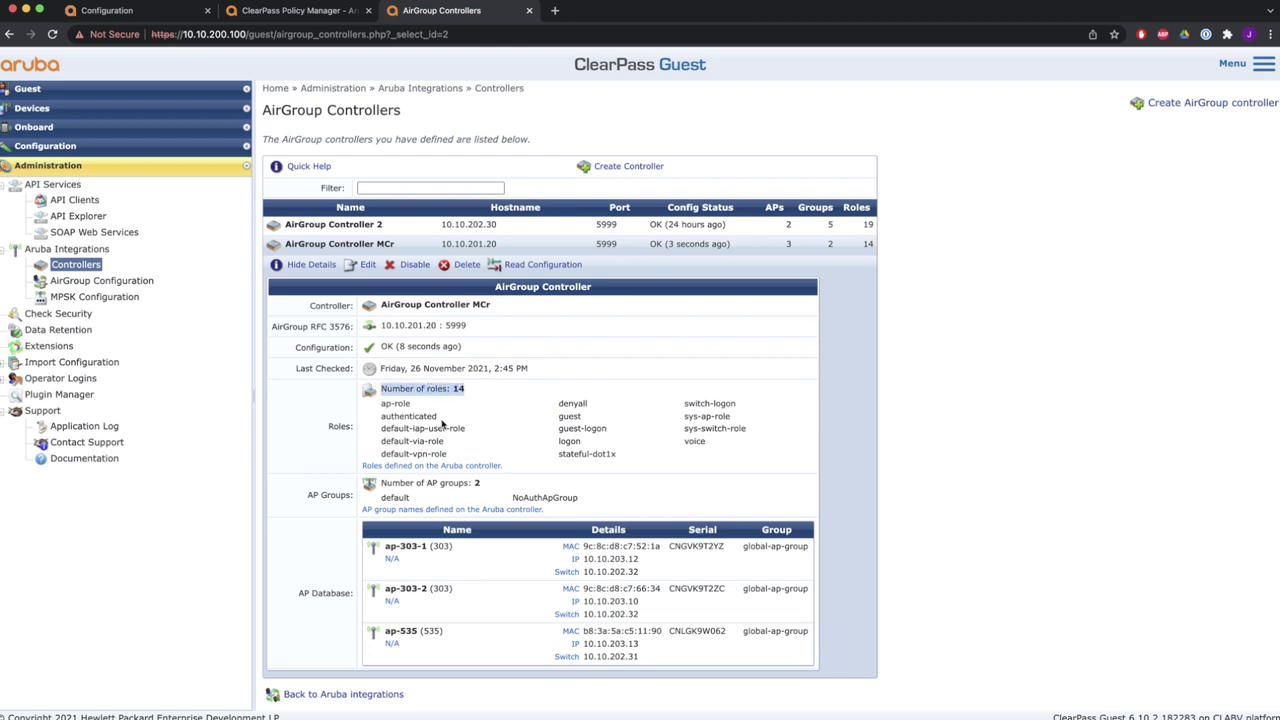
{"action": "left_click_drag", "start_coordinate": [394, 481], "coordinate": [482, 484]}
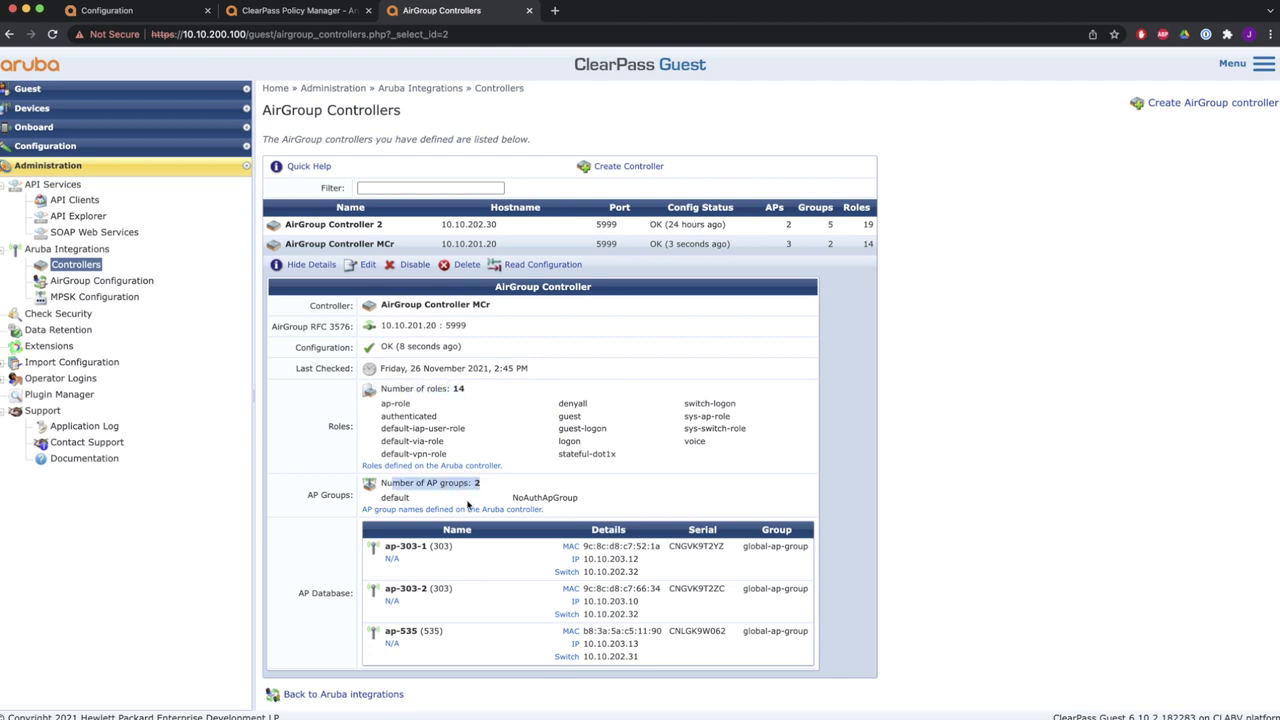
{"action": "scroll", "coordinate": [409, 548], "scroll_direction": "down", "scroll_amount": 1}
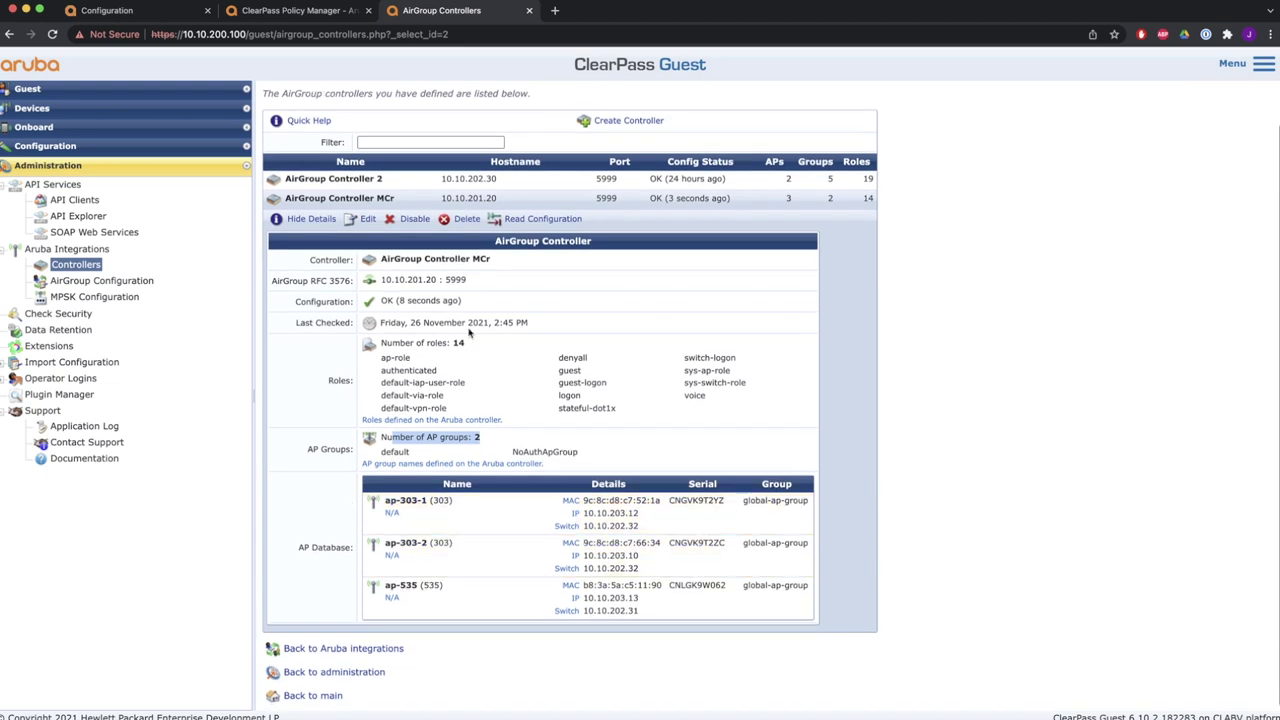
Review the roles, AP groups and AP database in the details of AirGroup Controller 2
{"action": "left_click", "coordinate": [338, 182]}
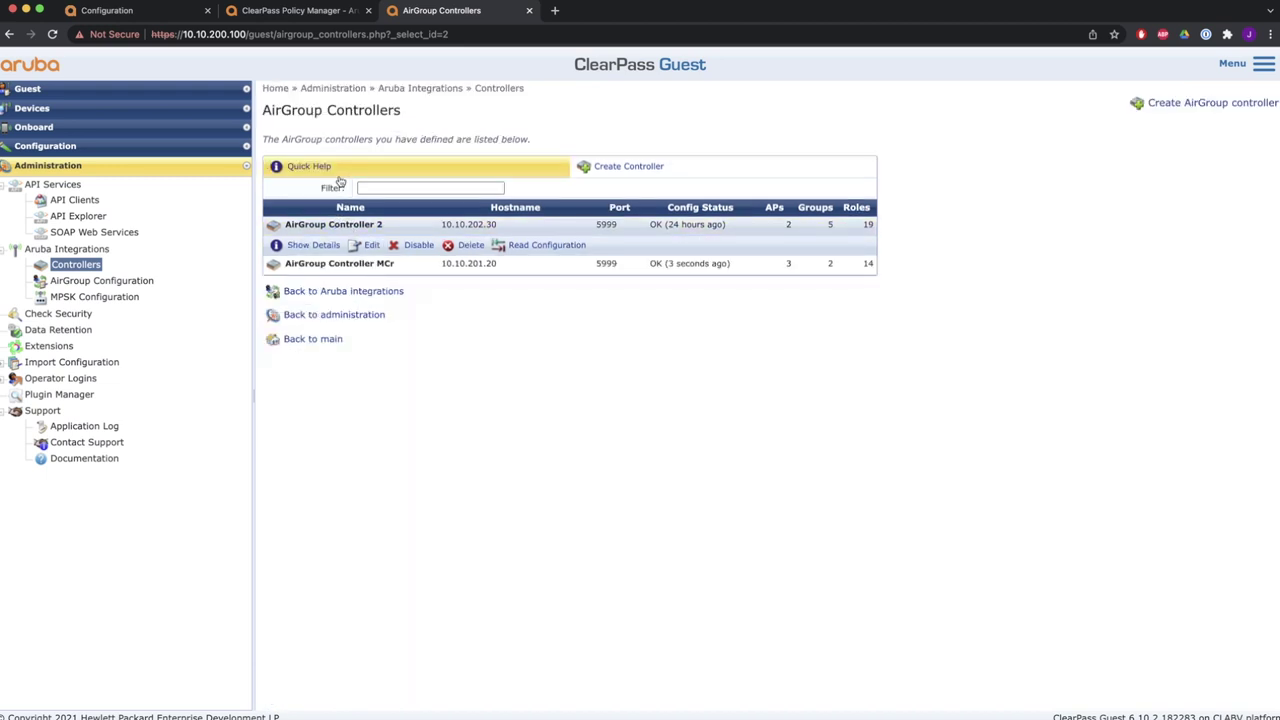
{"action": "left_click", "coordinate": [310, 245]}
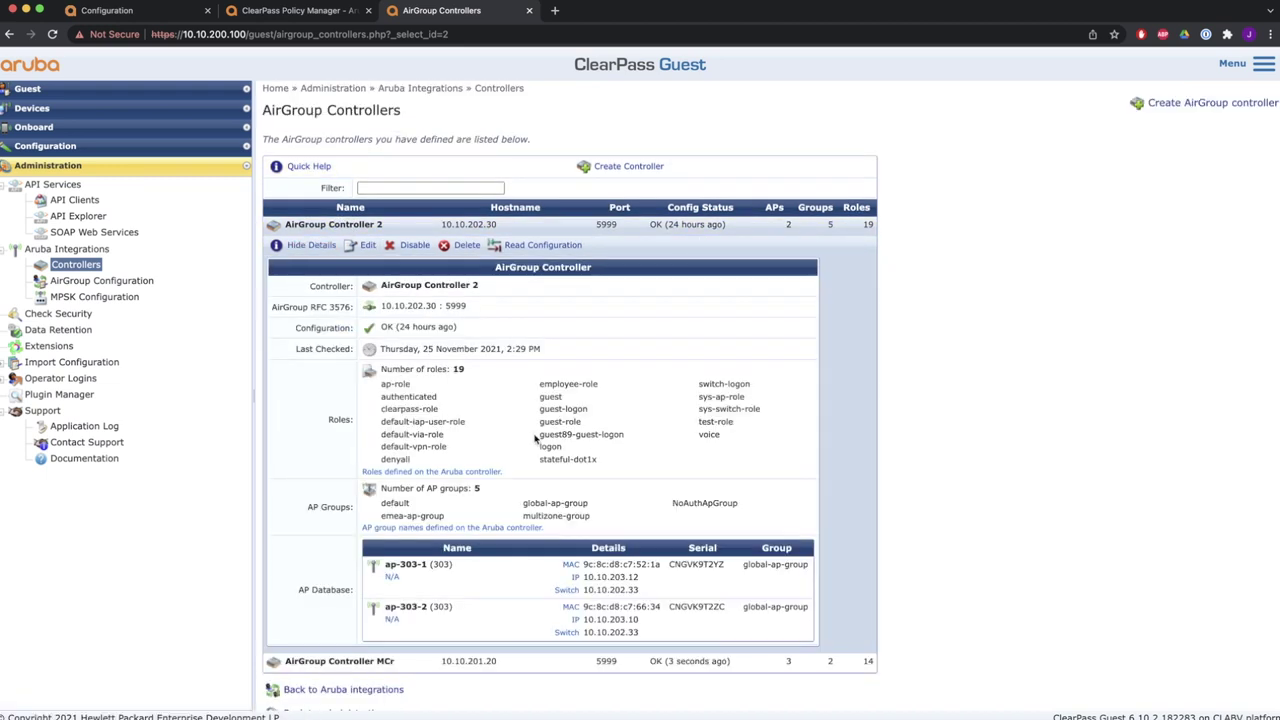
{"action": "scroll", "coordinate": [535, 440], "scroll_direction": "down", "scroll_amount": 1}
{"action": "scroll", "coordinate": [535, 440], "scroll_direction": "down", "scroll_amount": 1}
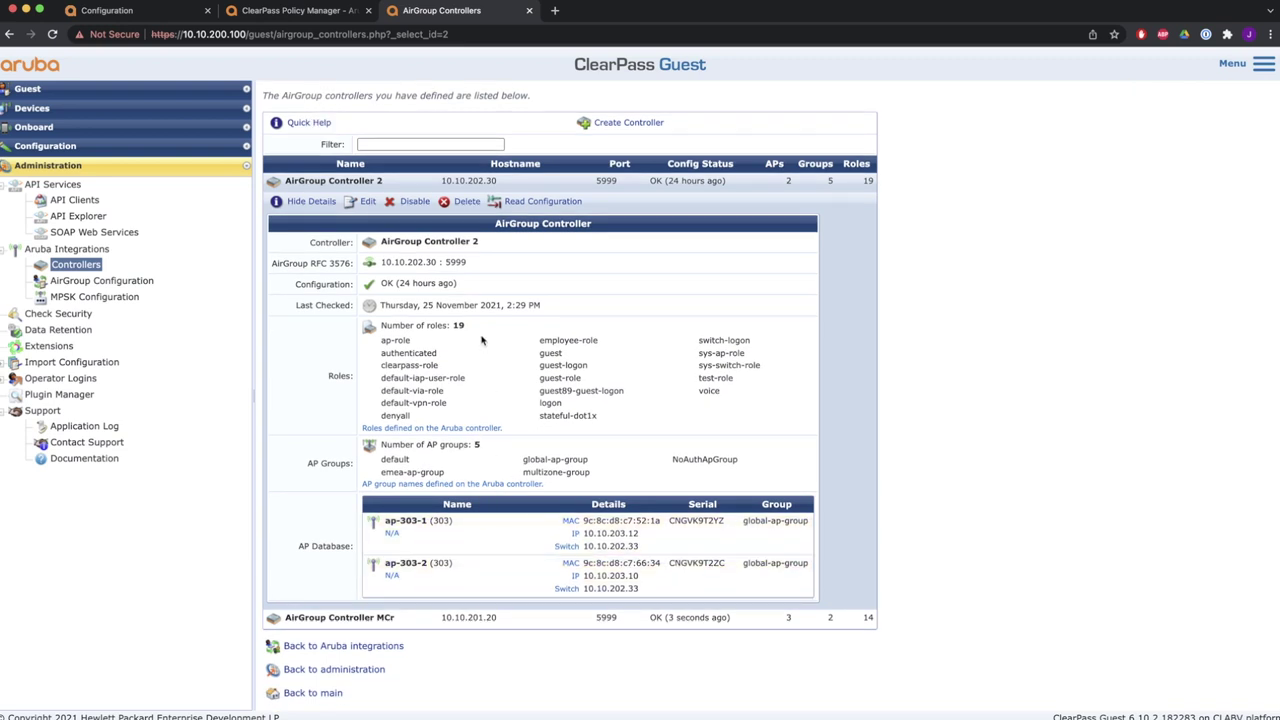
Add logon to the sharing group names in the AirGroup services configuration and save the changes
{"action": "left_click", "coordinate": [115, 284]}
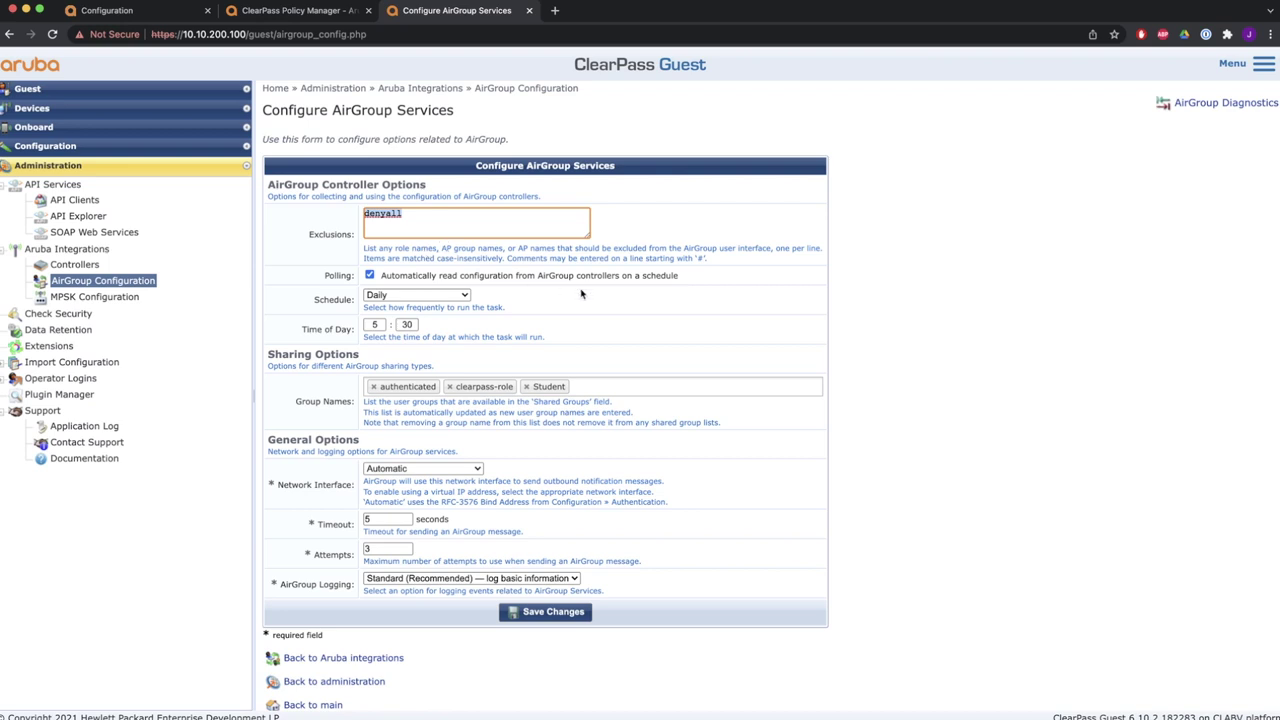
{"action": "left_click", "coordinate": [612, 386]}
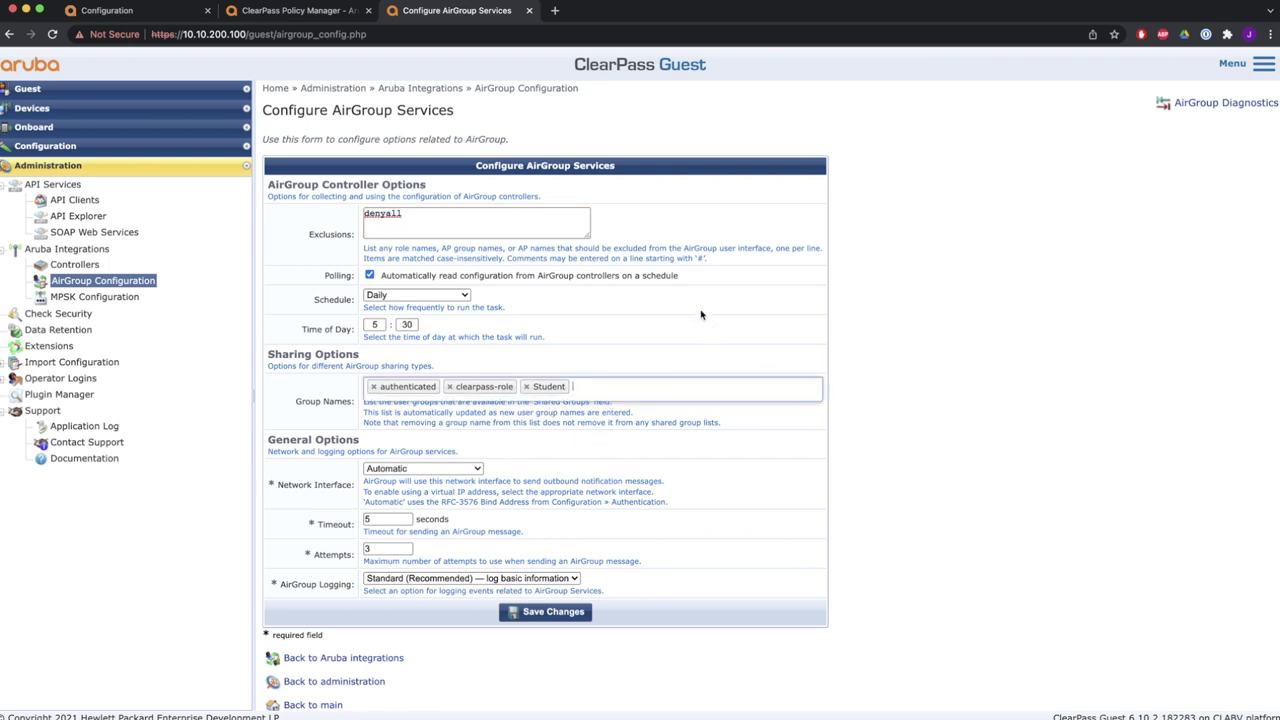
{"action": "type", "text": "ioon"}
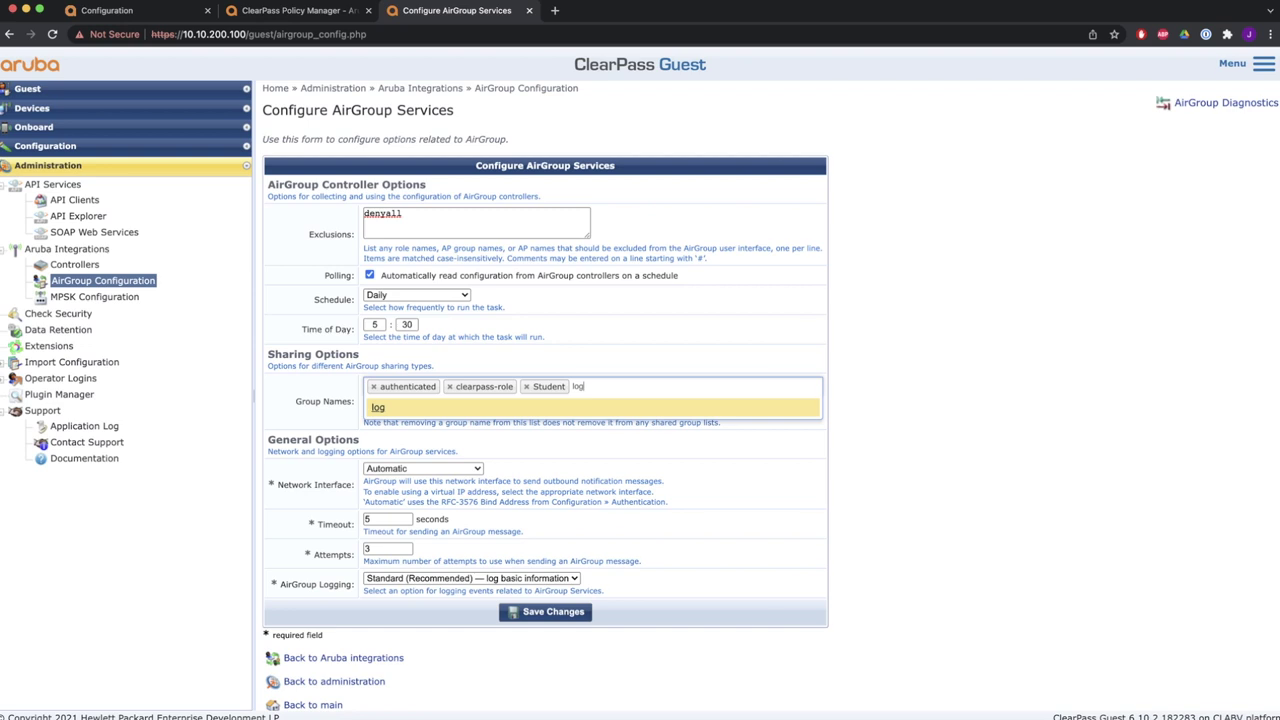
{"action": "type", "text": "gon"}
{"action": "key", "text": "Tab"}
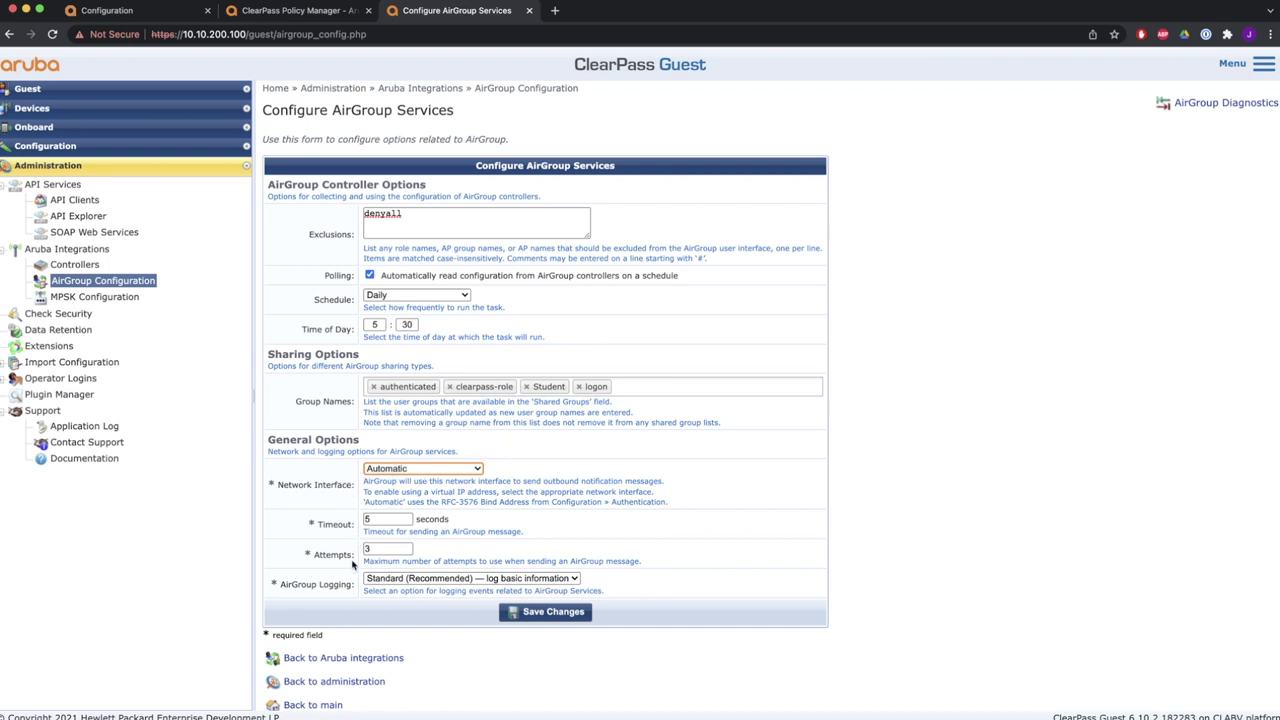
{"action": "left_click", "coordinate": [531, 614]}
Start a new device under Manage Devices with MAC address 00:11:11:22:33:44 and device name test
{"action": "left_click", "coordinate": [62, 643]}
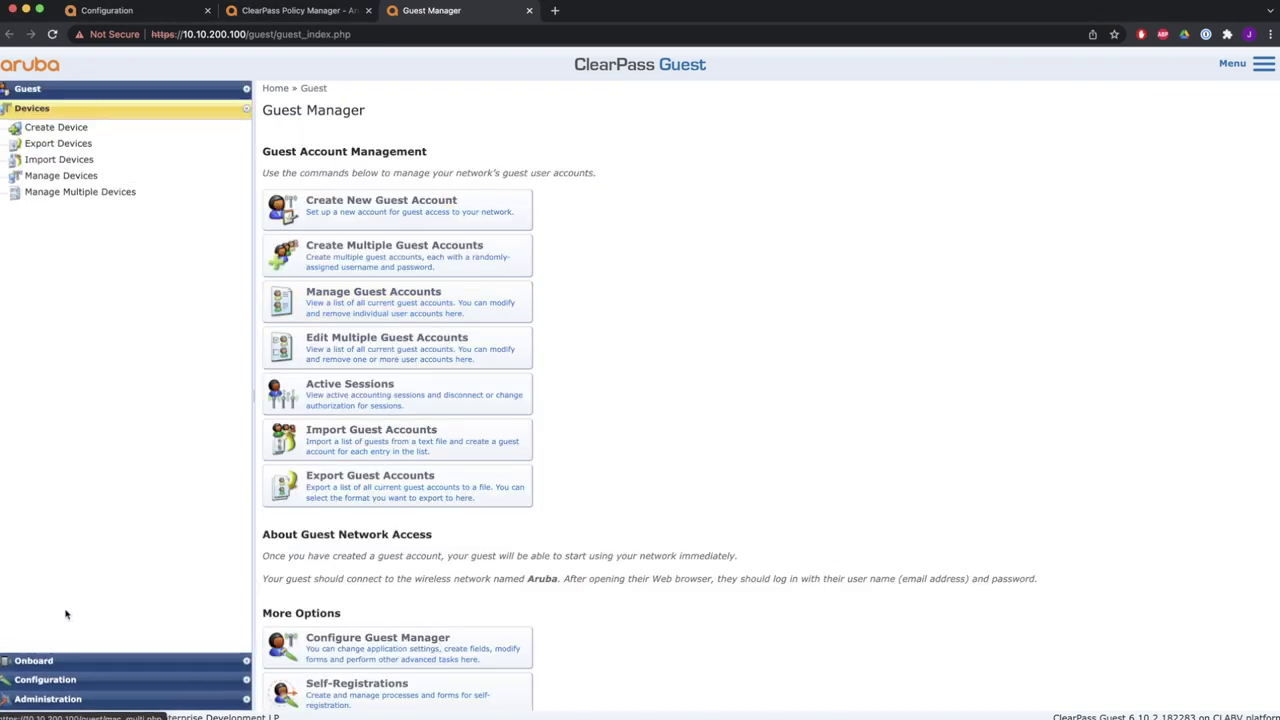
{"action": "left_click", "coordinate": [64, 175]}
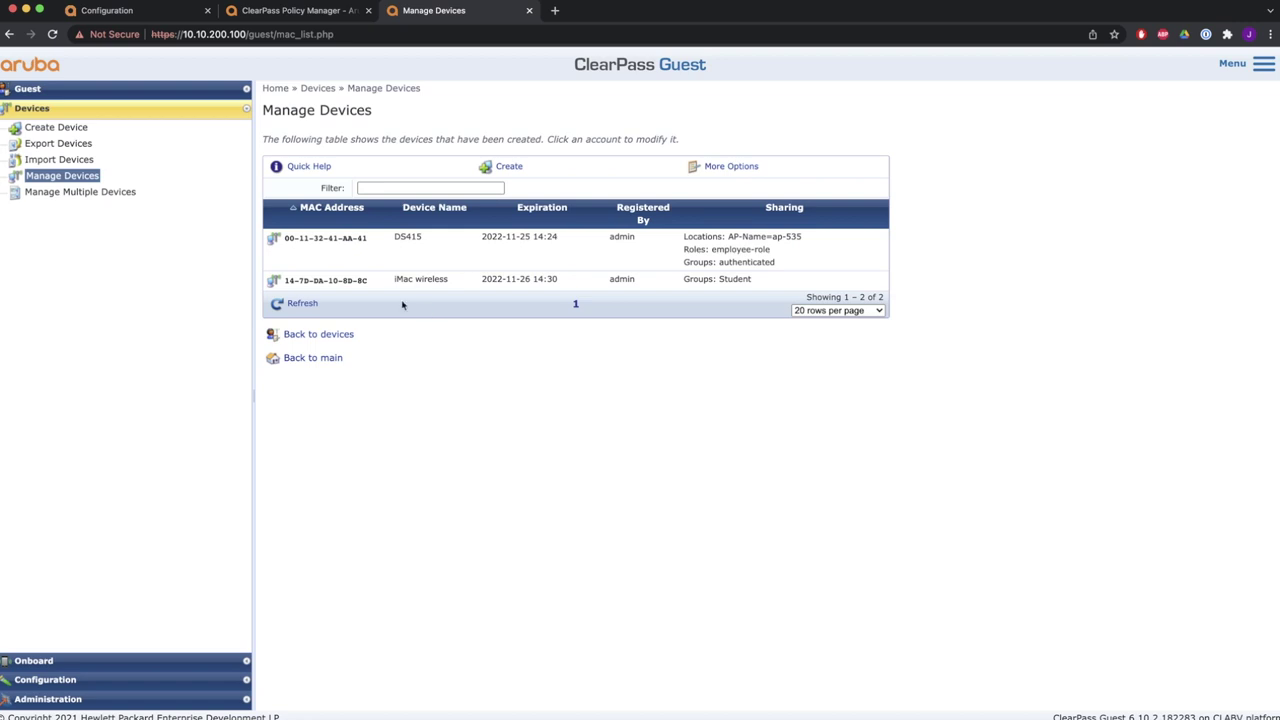
{"action": "left_click", "coordinate": [508, 168]}
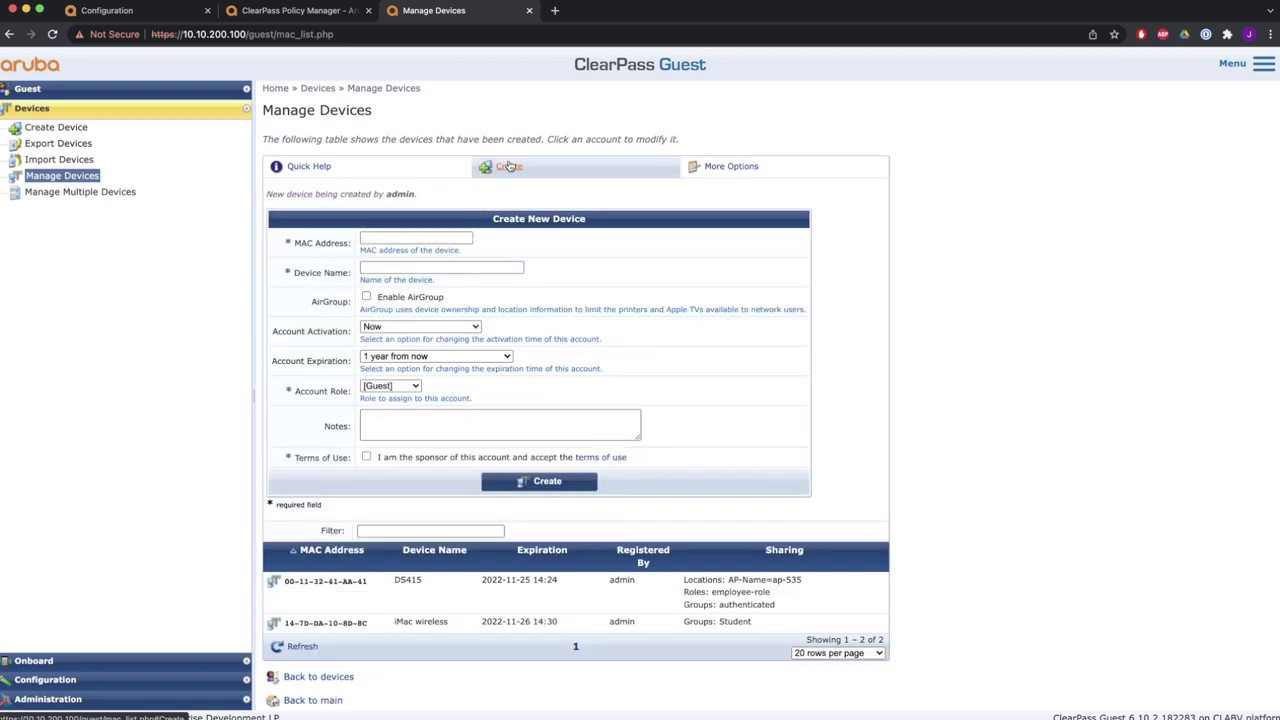
{"action": "left_click", "coordinate": [409, 241]}
{"action": "type", "text": "00:11"}
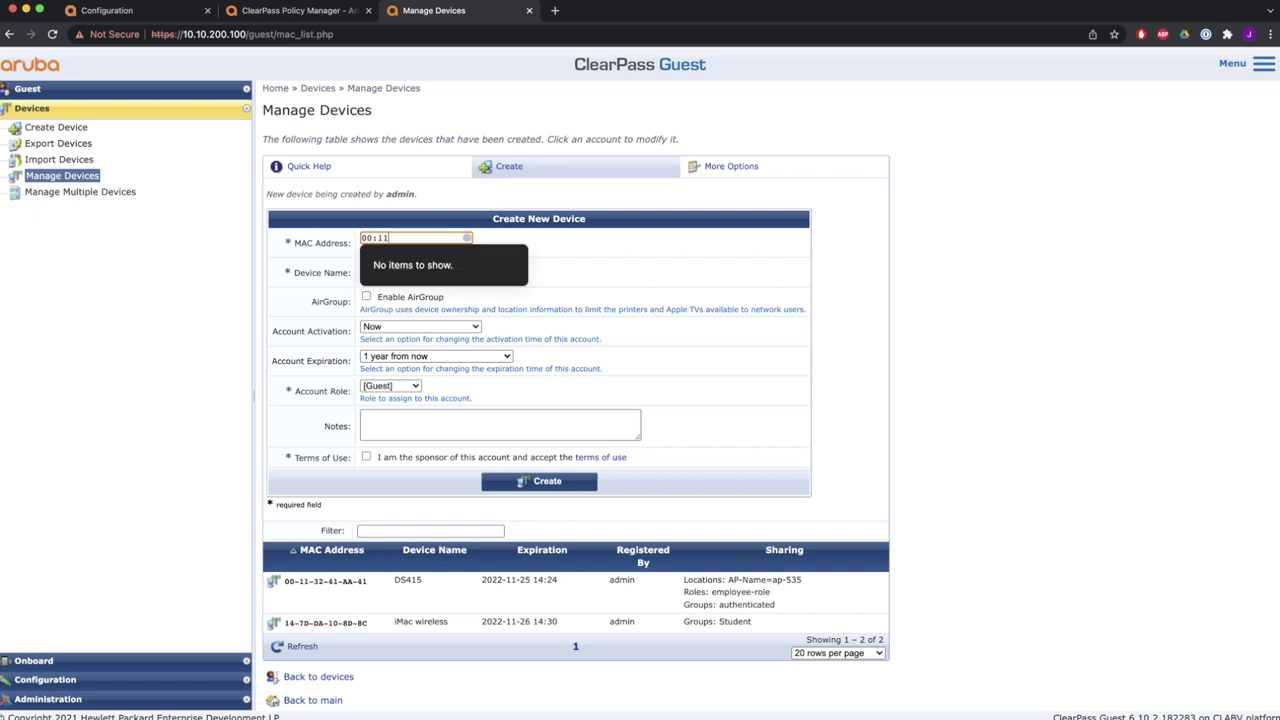
{"action": "type", "text": ":11:22"}
{"action": "left_click", "coordinate": [415, 268]}
{"action": "type", "text": "test"}
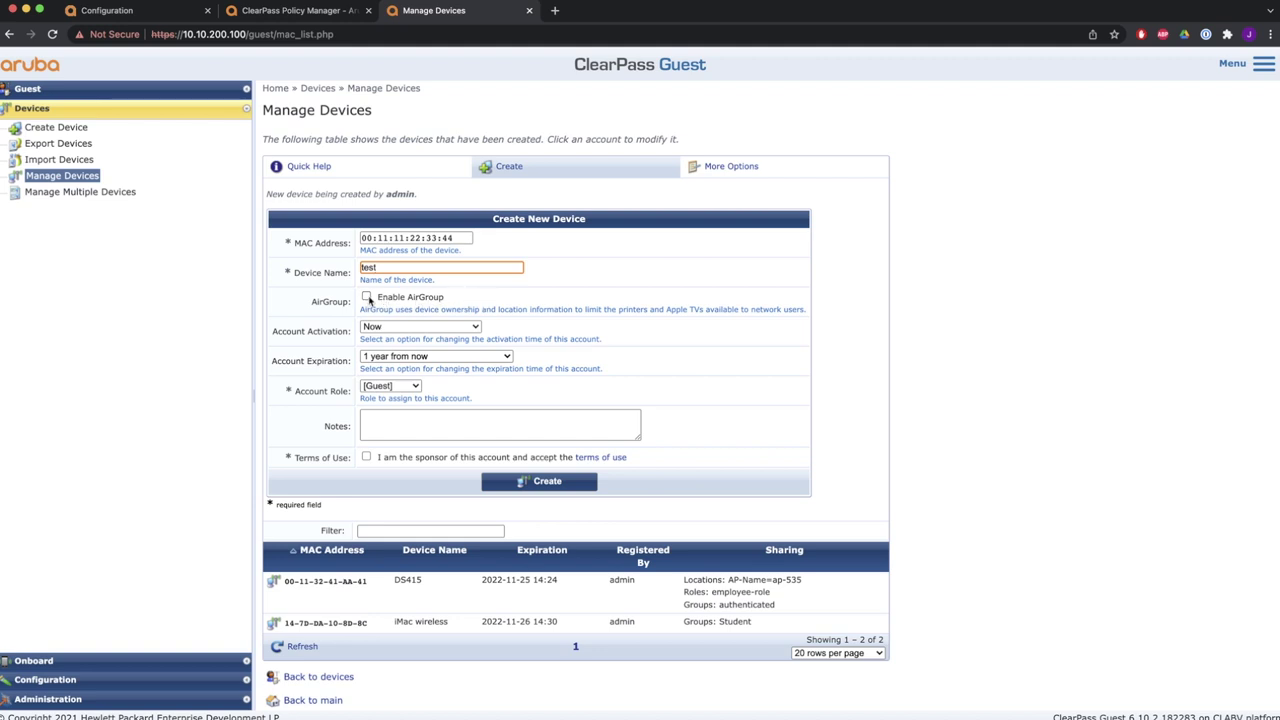
Enable AirGroup for the test device, share the personal device with user1, user2, etc, and accept the terms of use
{"action": "left_click", "coordinate": [367, 298]}
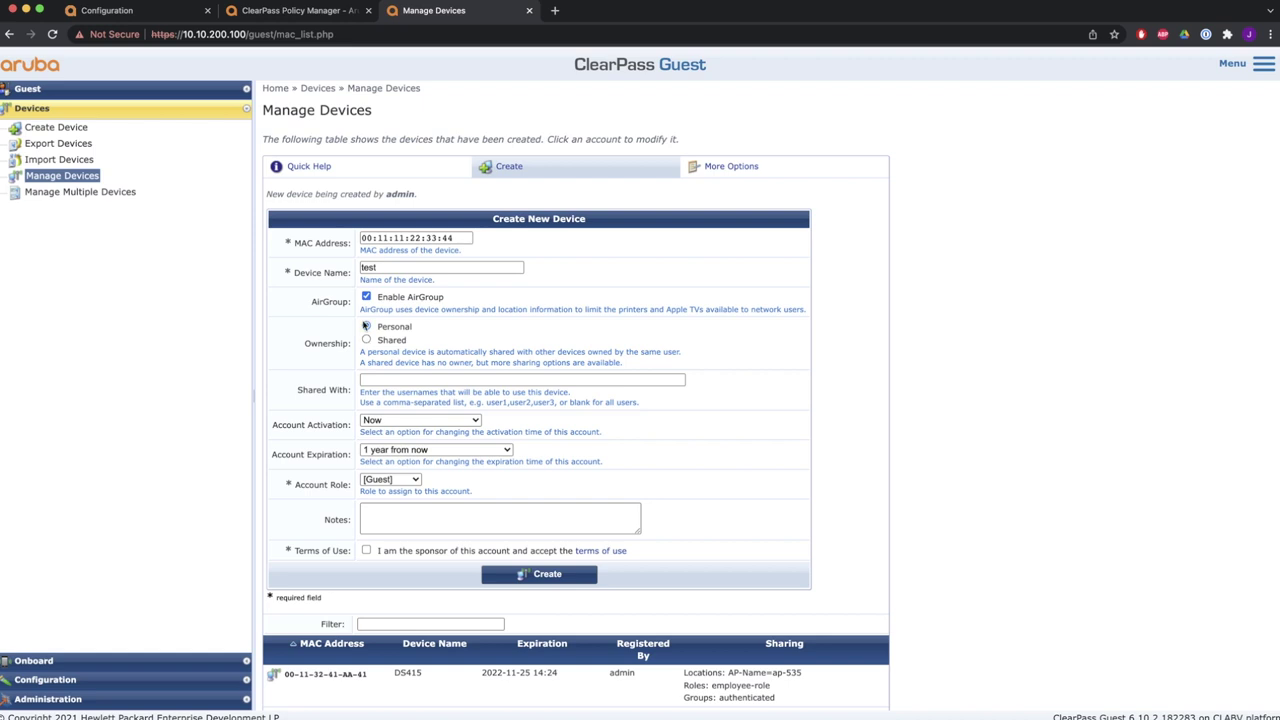
{"action": "left_click", "coordinate": [376, 381]}
{"action": "type", "text": "user1, user2, etc"}
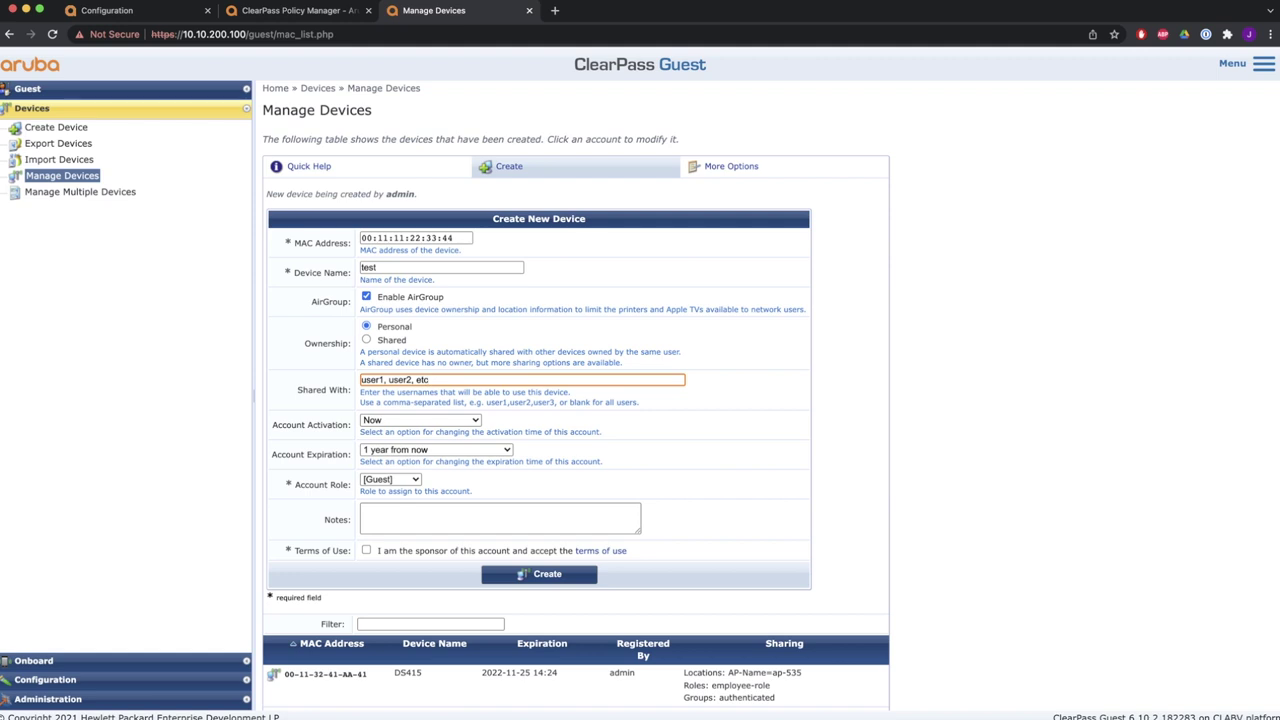
{"action": "left_click", "coordinate": [366, 550]}
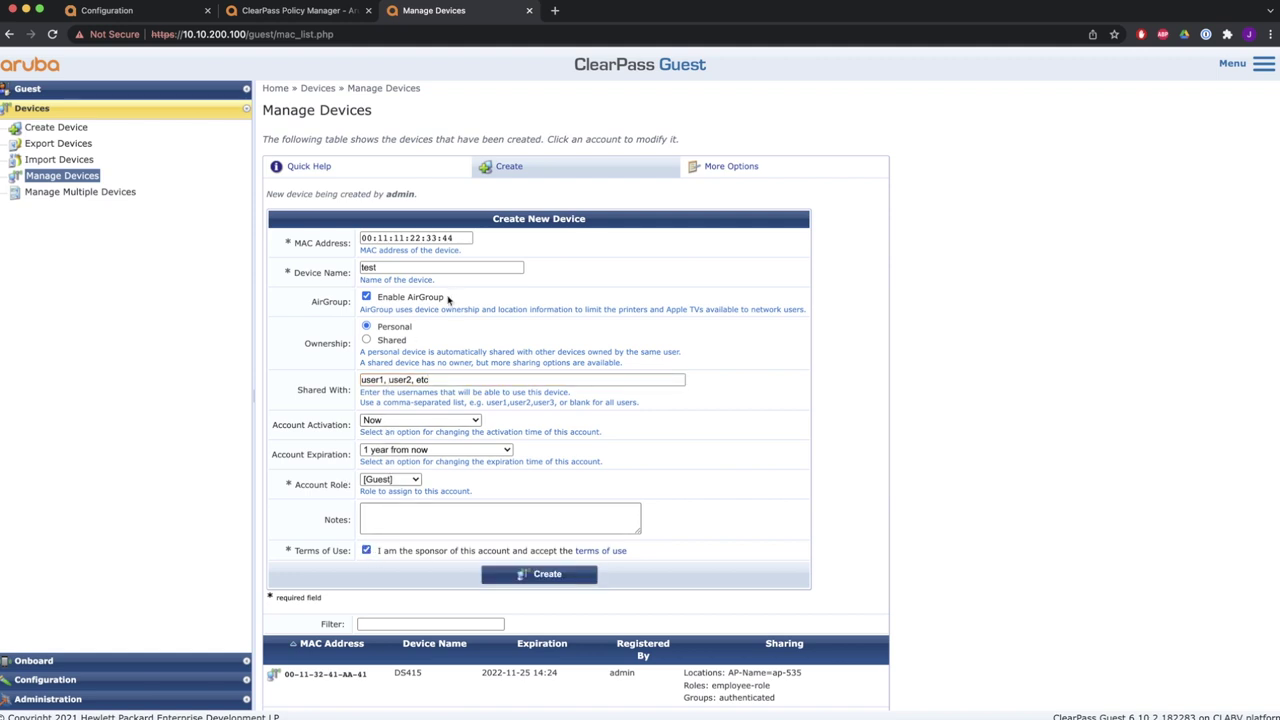
Clear the shared usernames, change the device ownership to Shared, and enter user1, user2, etc as the users it is shared with
{"action": "left_click_drag", "start_coordinate": [459, 380], "coordinate": [347, 386]}
{"action": "key", "text": "BackSpace"}
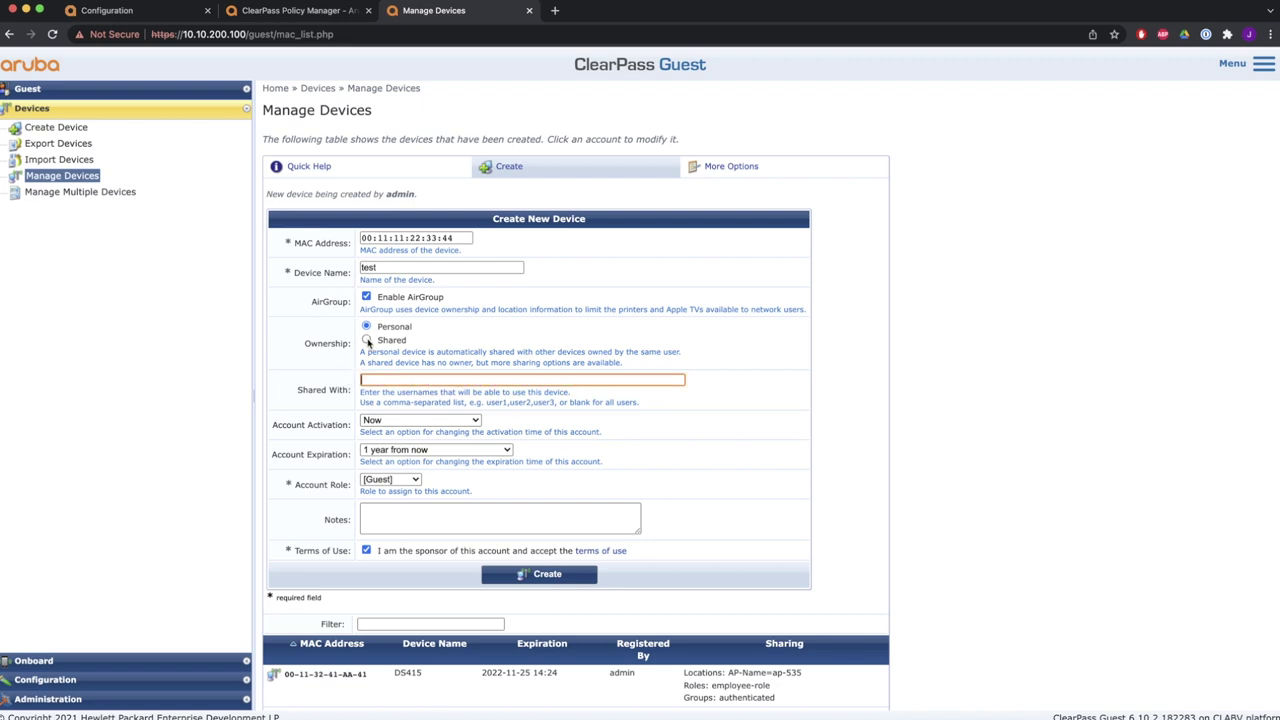
{"action": "left_click", "coordinate": [367, 341]}
{"action": "scroll", "coordinate": [370, 340], "scroll_direction": "down", "scroll_amount": 1}
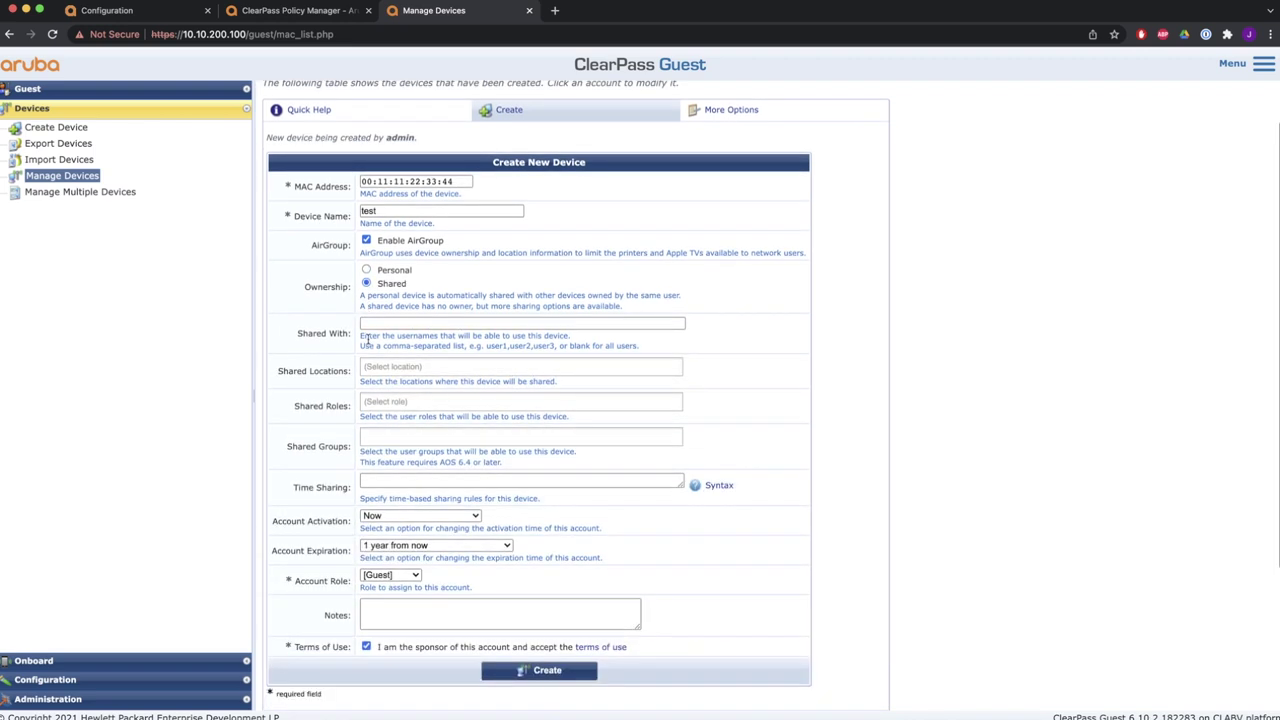
{"action": "left_click", "coordinate": [388, 323]}
{"action": "type", "text": "use"}
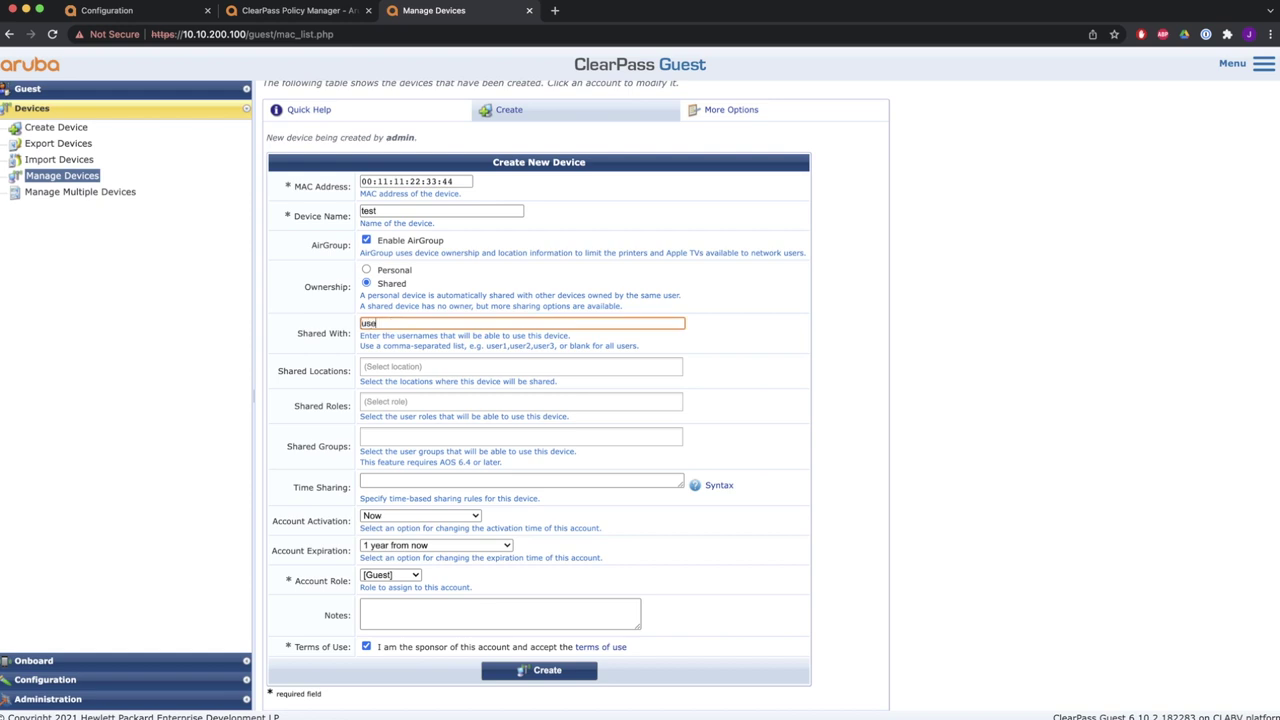
{"action": "type", "text": "r1, user2, etc"}
Examine the available shared locations, shared roles, shared groups and the time sharing setting for the new device
{"action": "left_click", "coordinate": [402, 369]}
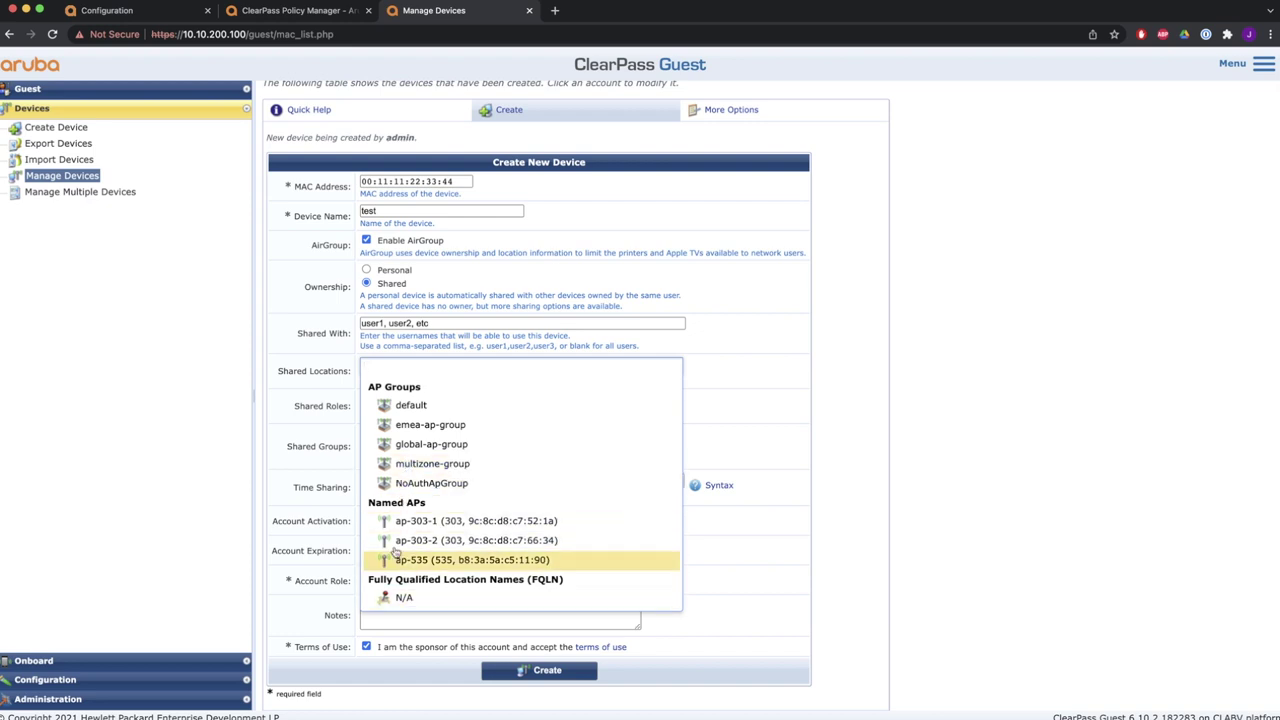
{"action": "left_click", "coordinate": [282, 386]}
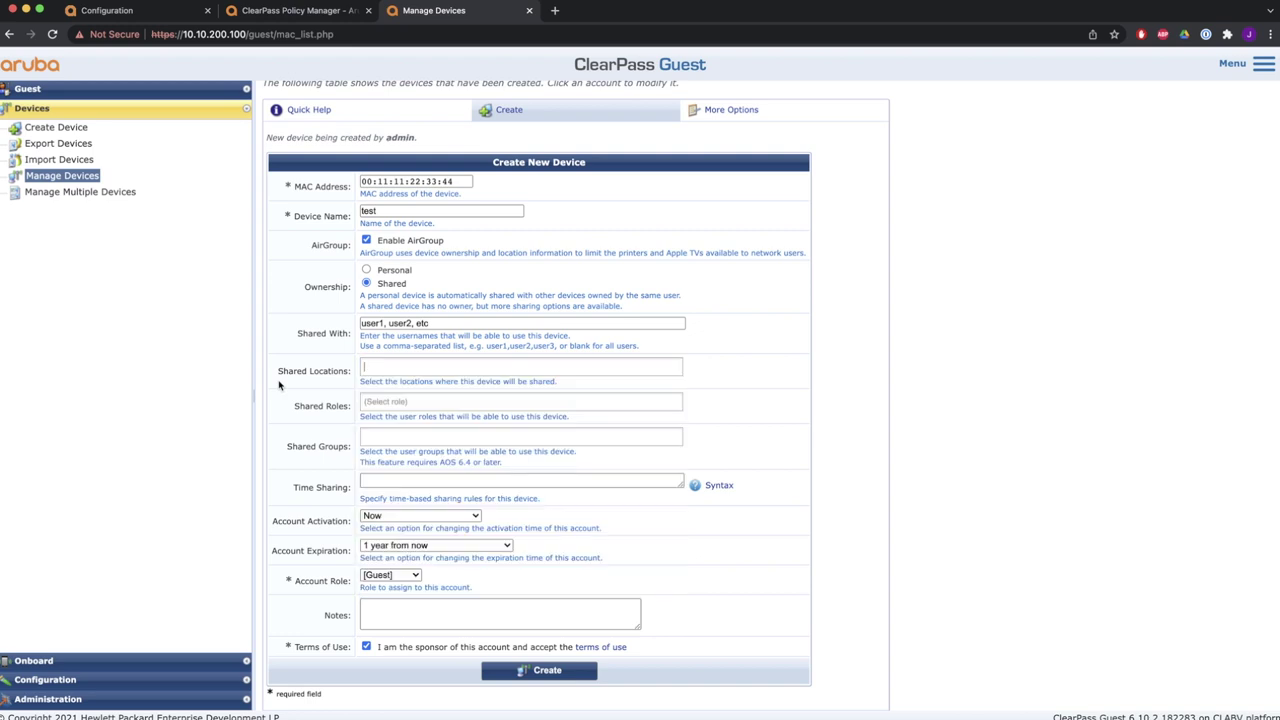
{"action": "left_click", "coordinate": [448, 404]}
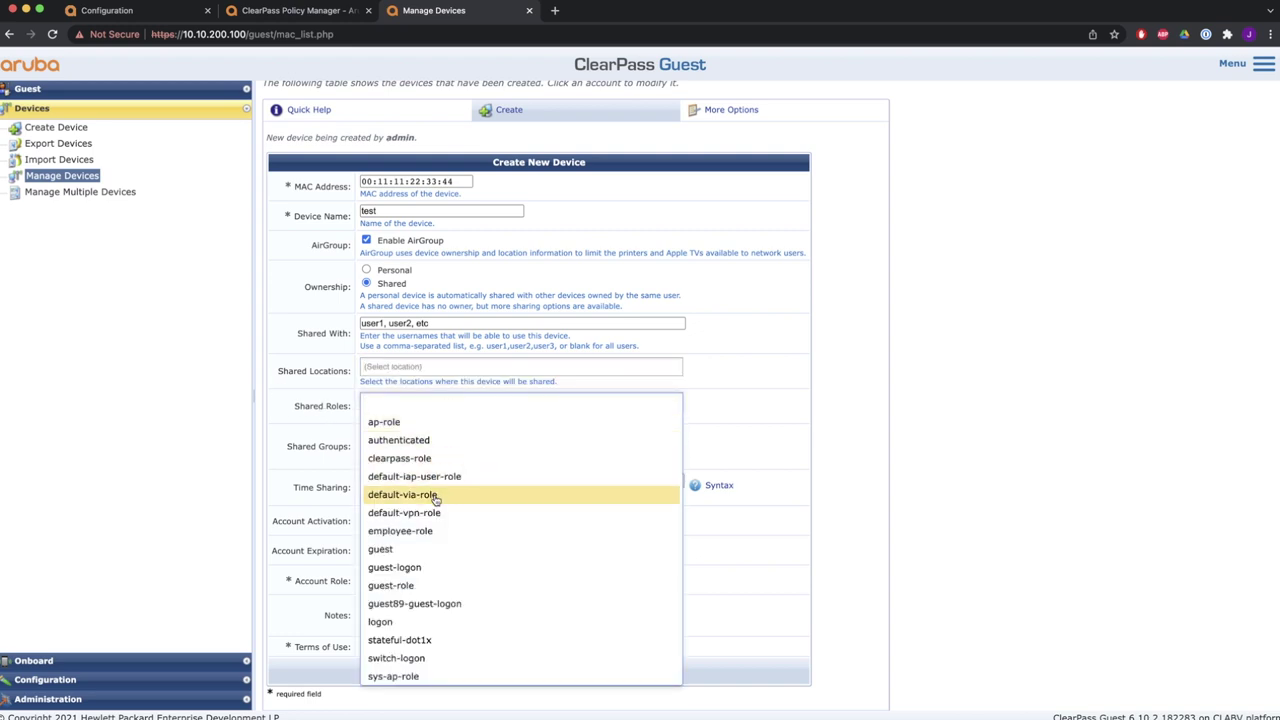
{"action": "scroll", "coordinate": [438, 514], "scroll_direction": "down", "scroll_amount": 2}
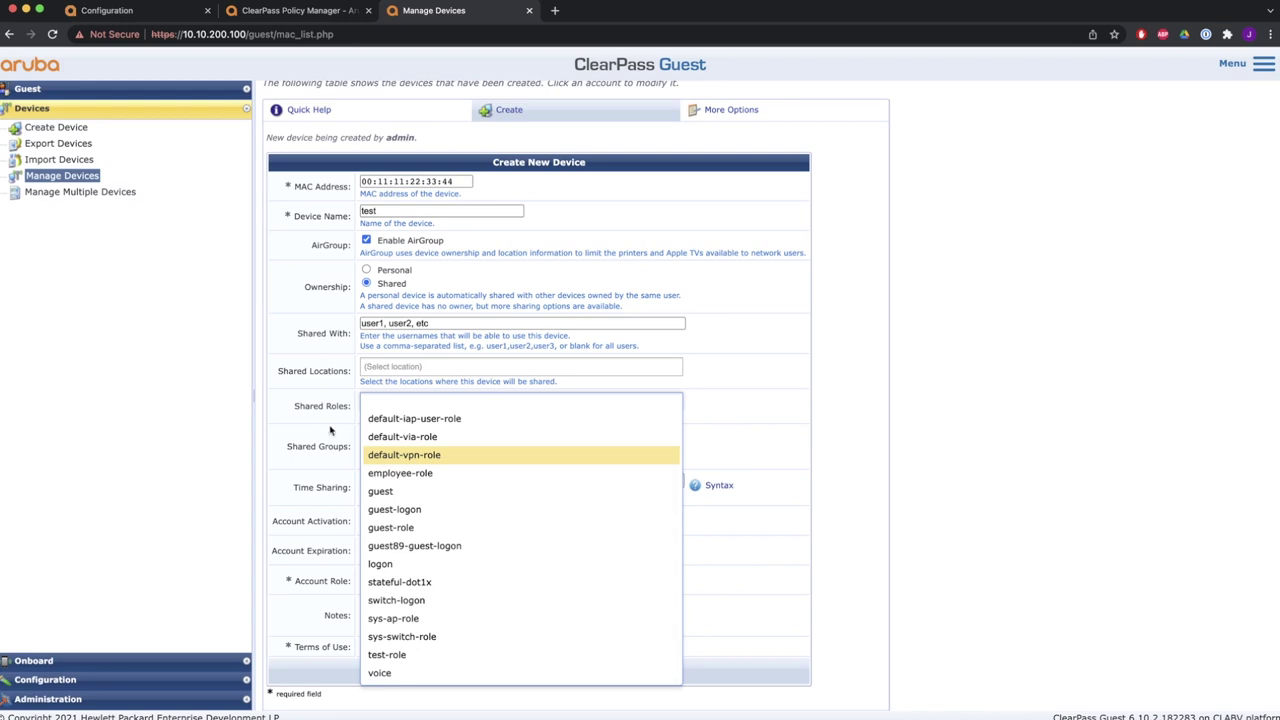
{"action": "left_click", "coordinate": [304, 425]}
{"action": "left_click", "coordinate": [307, 448]}
{"action": "left_click", "coordinate": [432, 438]}
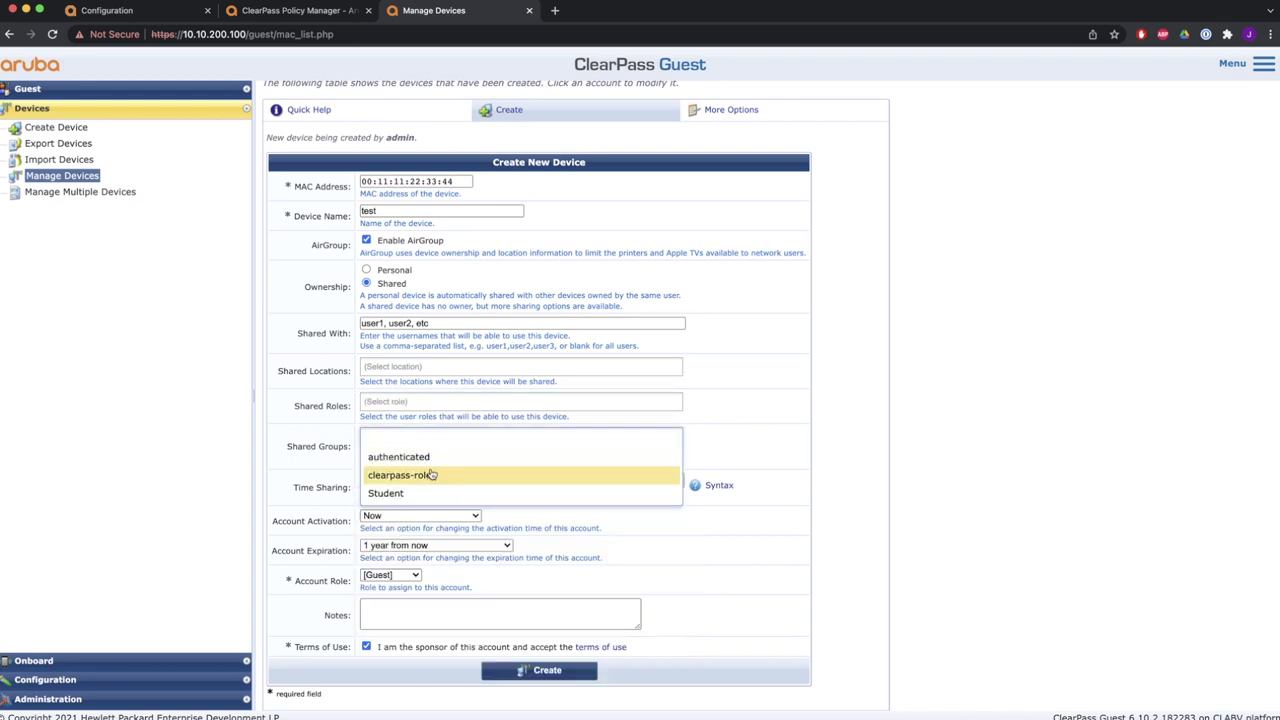
{"action": "left_click", "coordinate": [316, 440]}
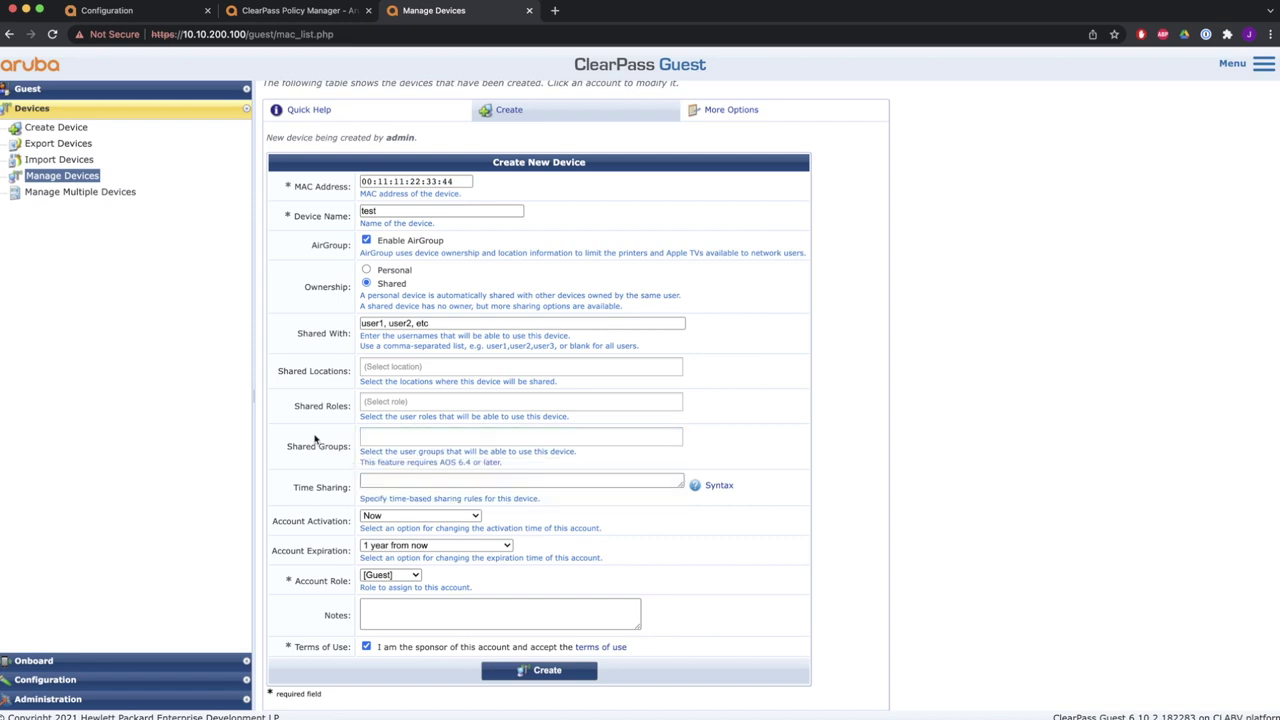
{"action": "left_click", "coordinate": [399, 481]}
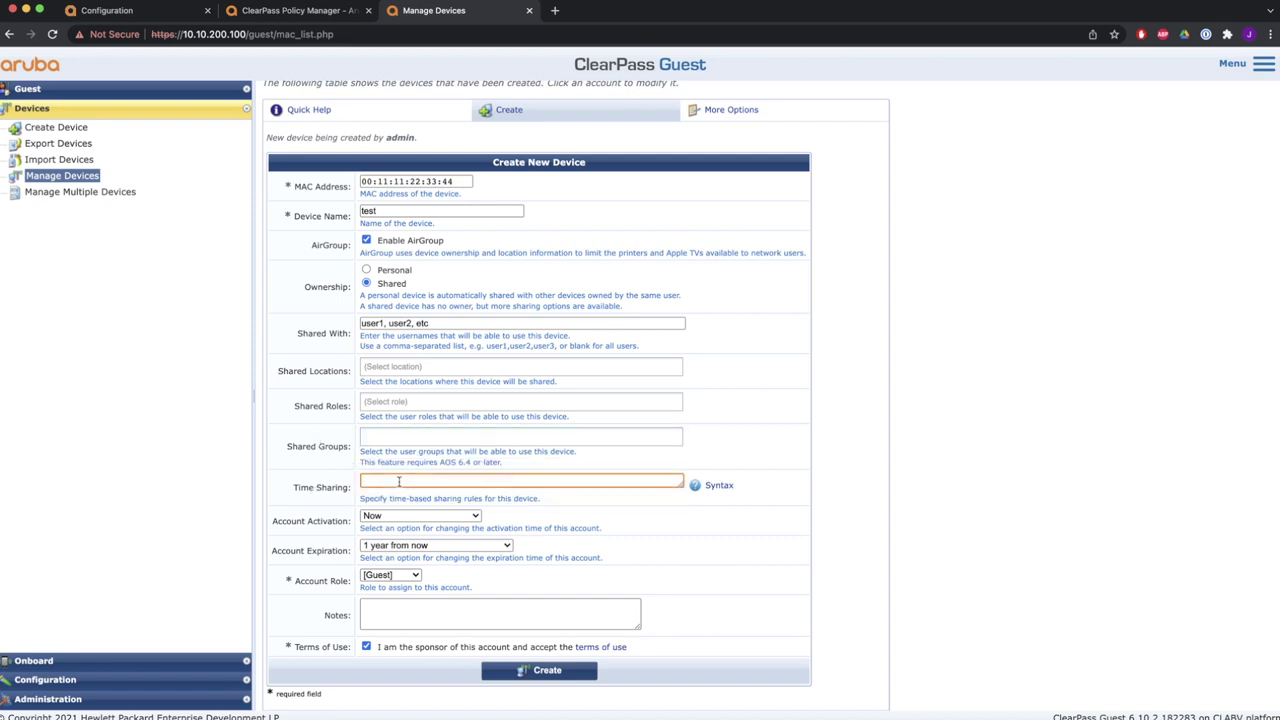
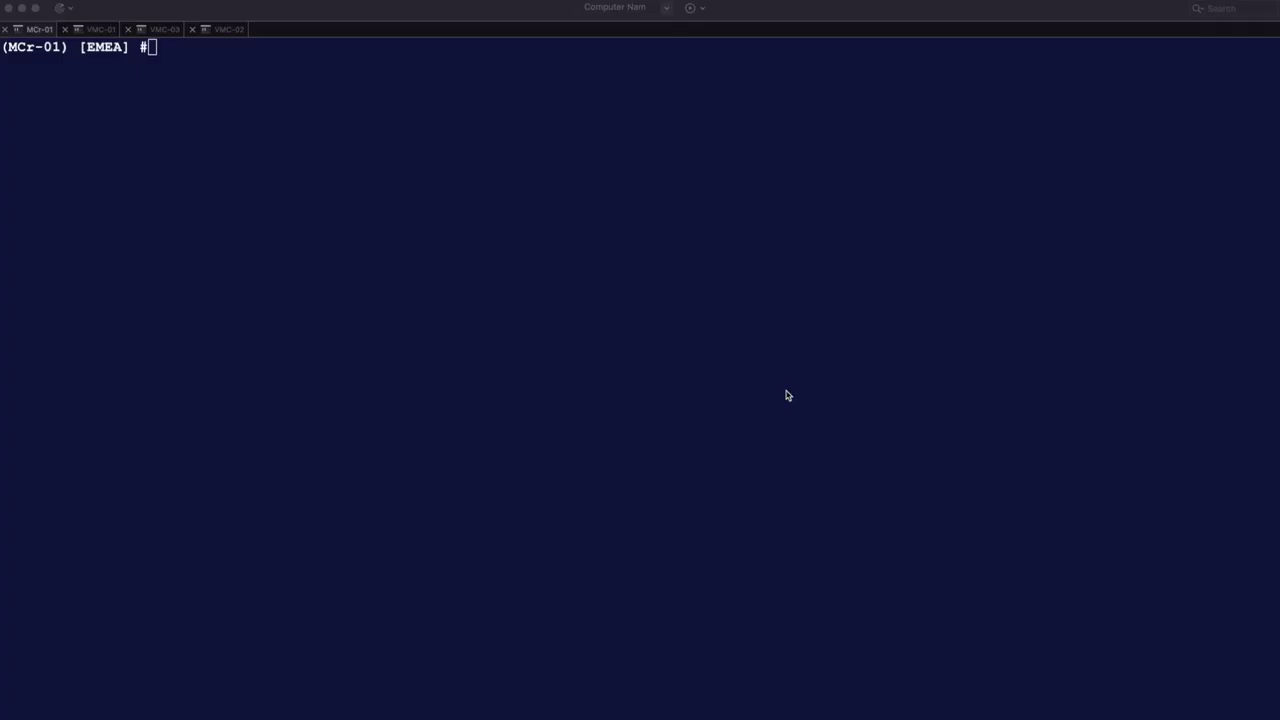
Switch to the MCr-01 terminal, print the current configuration path, and review the full AirGroup status, including CPPM profile and enforced registration
{"action": "type", "text": "pwd"}
{"action": "key", "text": "Return"}
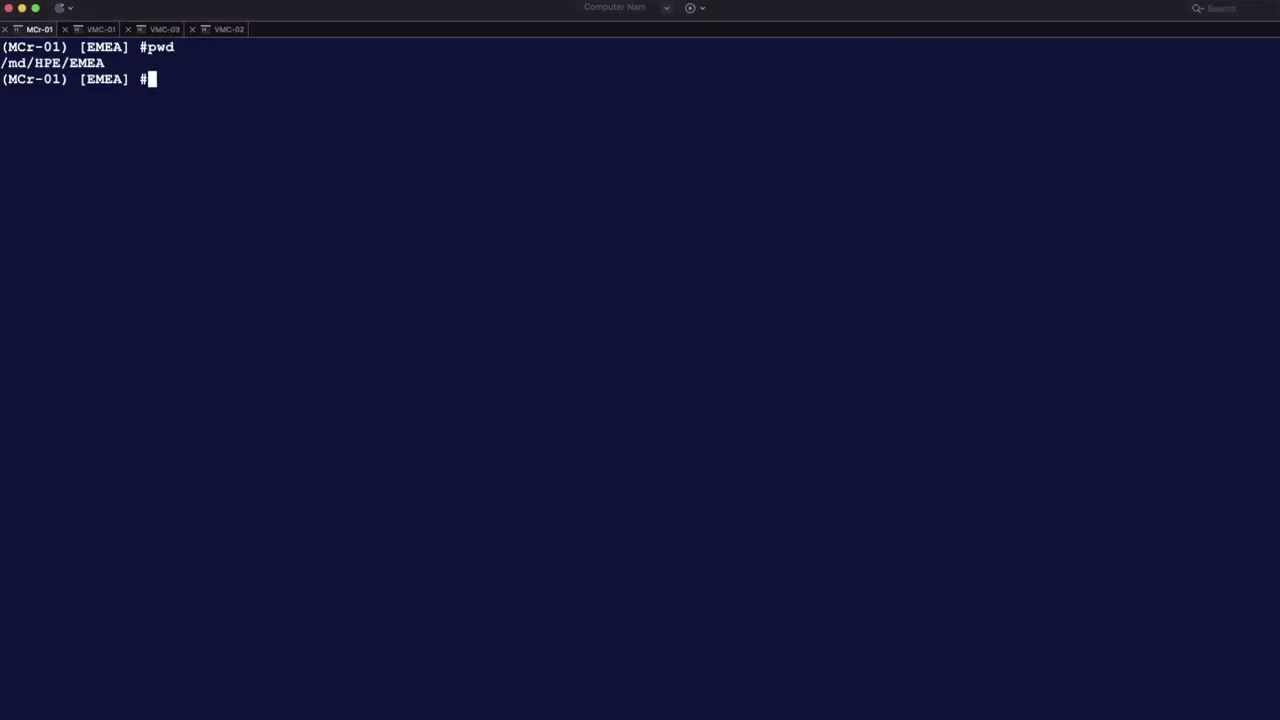
{"action": "key", "text": "Return"}
{"action": "type", "text": "s"}
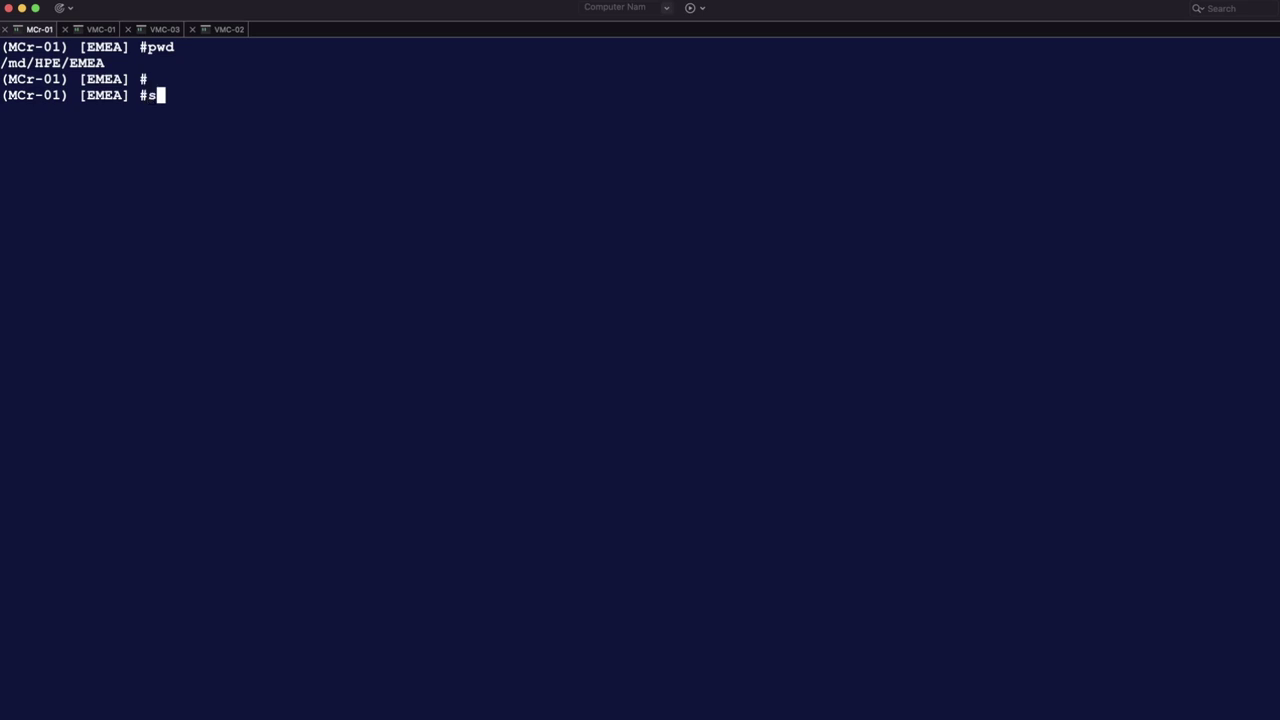
{"action": "type", "text": "how airgroup status"}
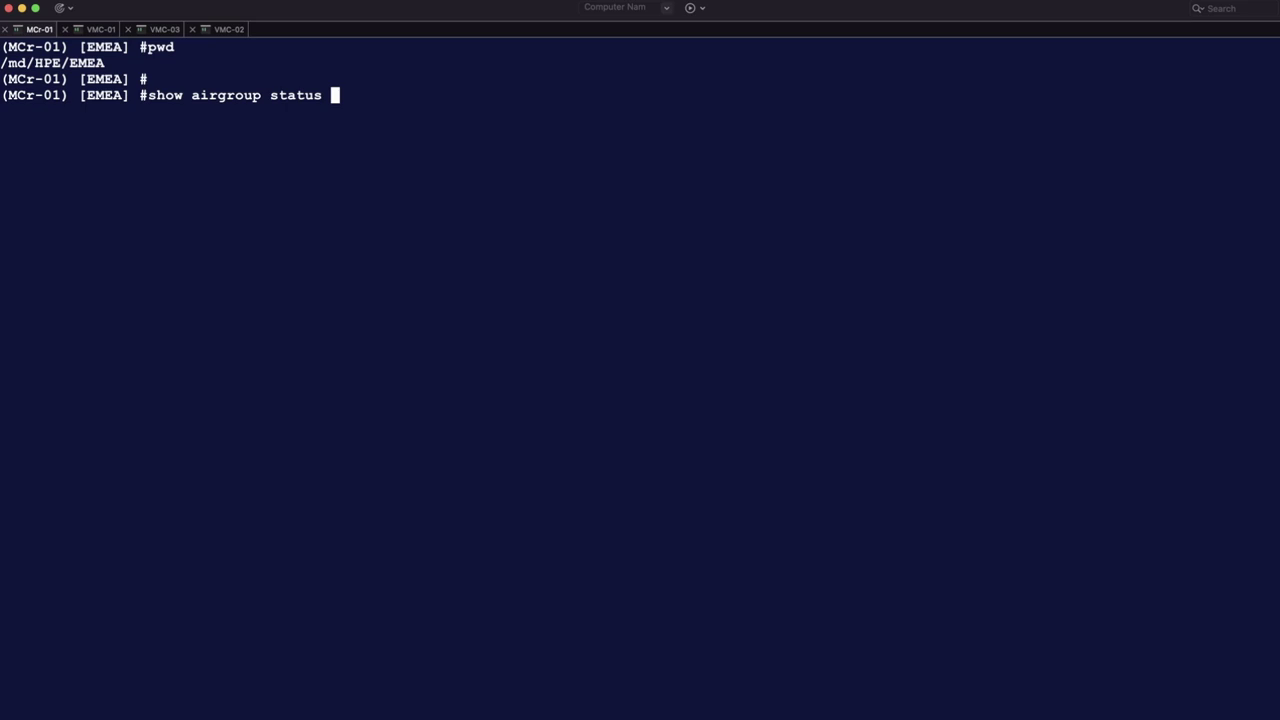
{"action": "key", "text": "Return"}
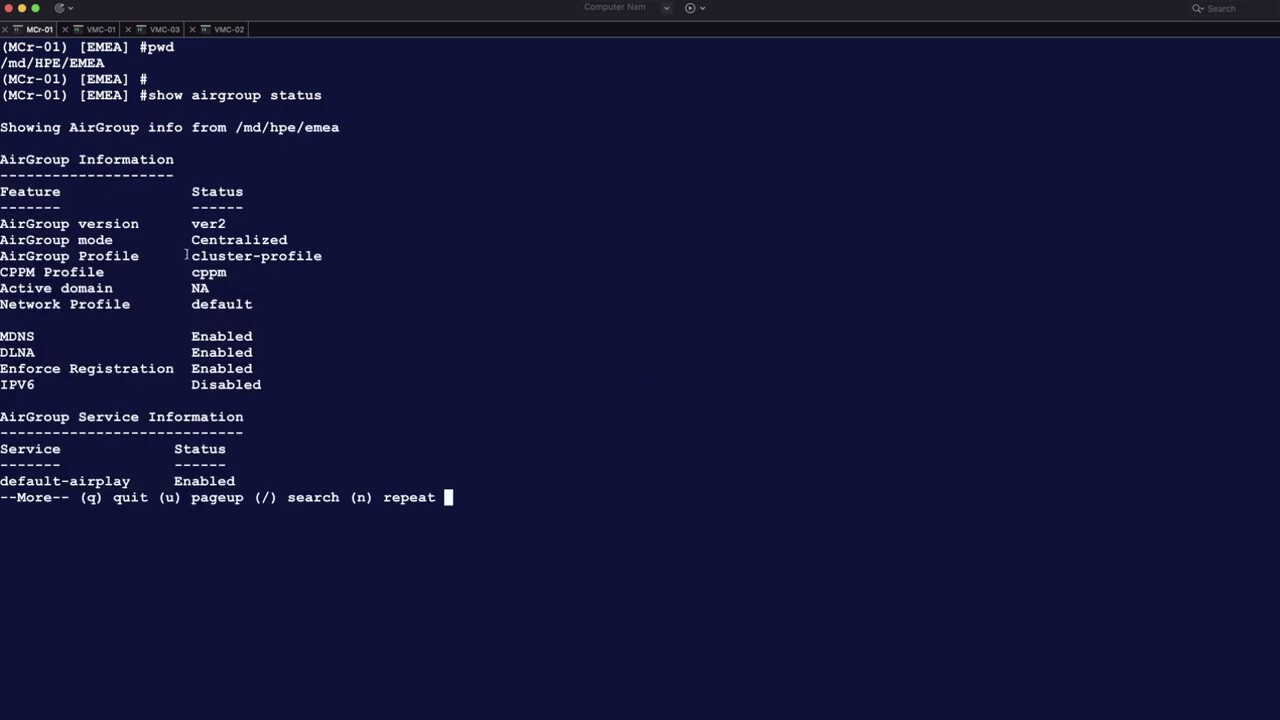
{"action": "left_click_drag", "start_coordinate": [2, 272], "coordinate": [229, 273]}
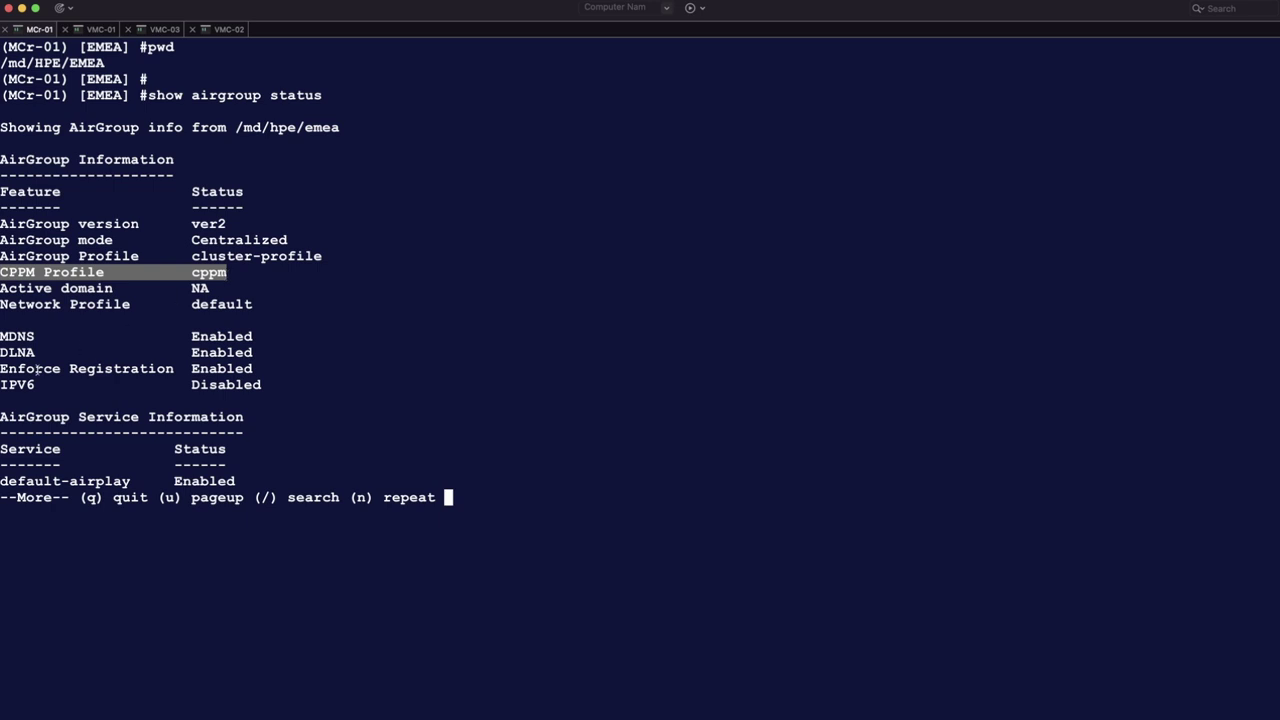
{"action": "left_click_drag", "start_coordinate": [2, 368], "coordinate": [270, 369]}
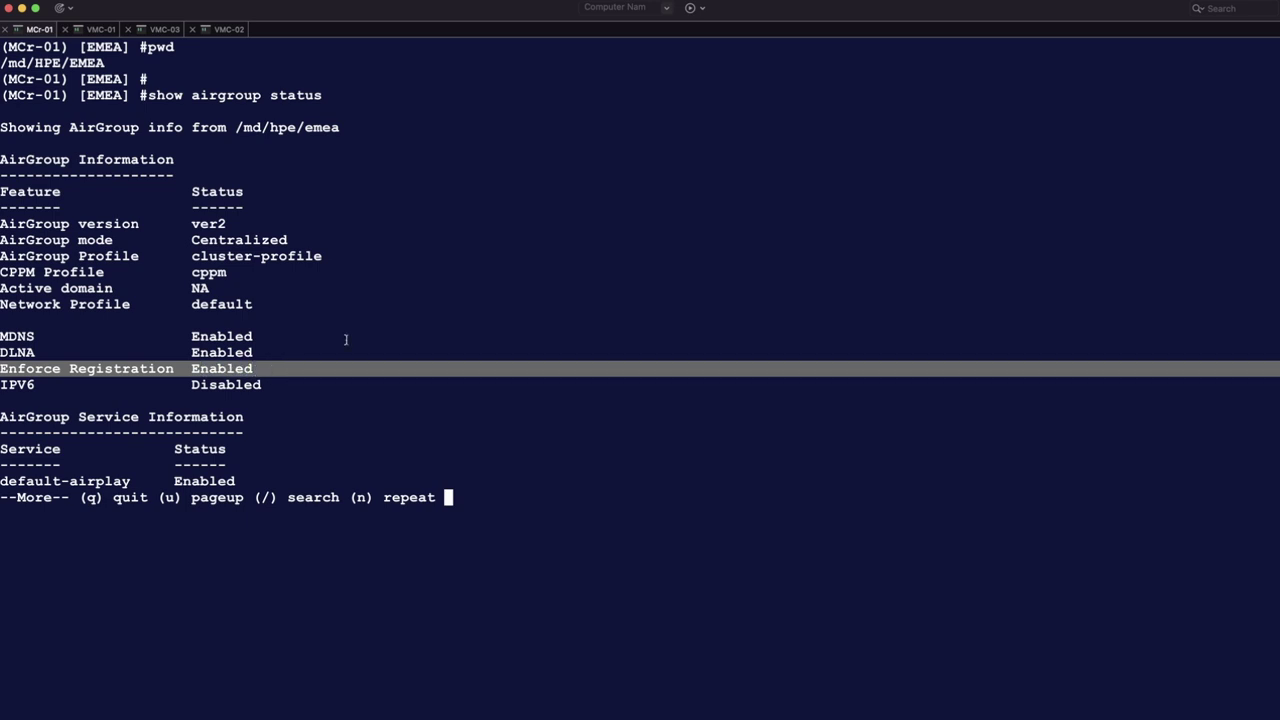
{"action": "key", "text": "space"}
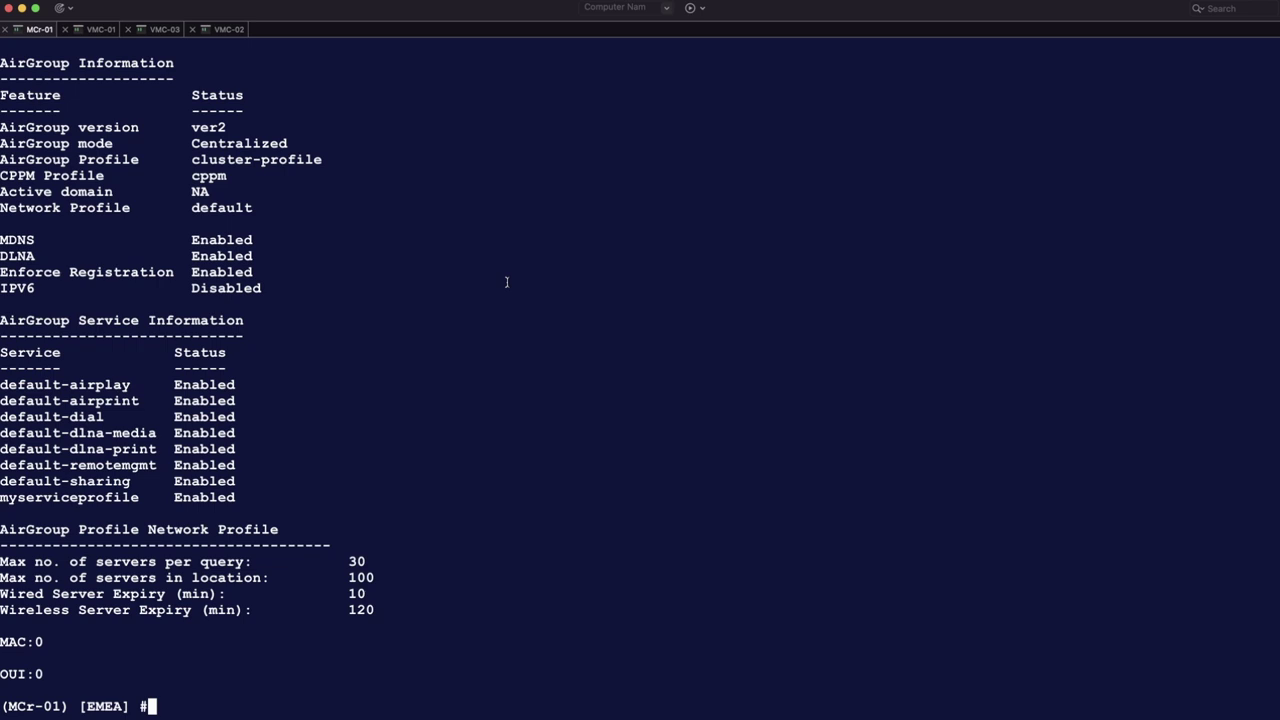
Clear the terminal and run show airgroup cppm server-group to review the AirGroup AAA server group
{"action": "key", "text": "super+k"}
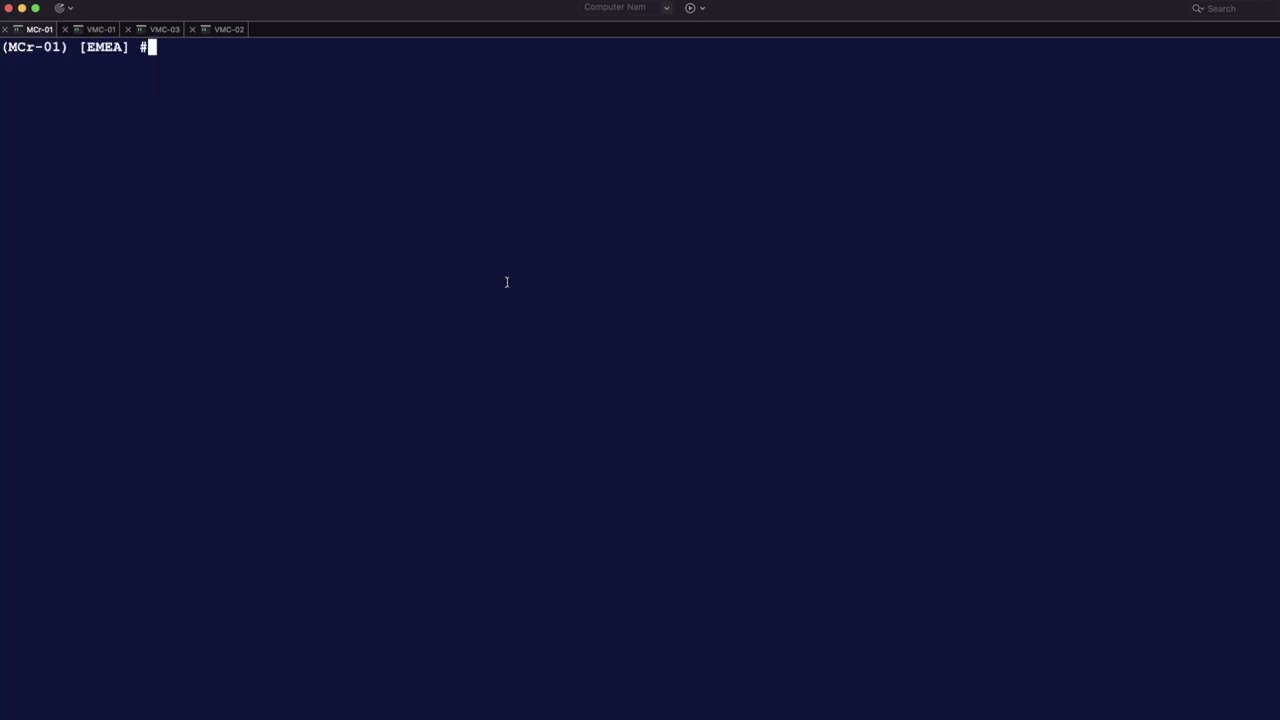
{"action": "type", "text": "show airgroup cppm server-group"}
{"action": "key", "text": "Return"}
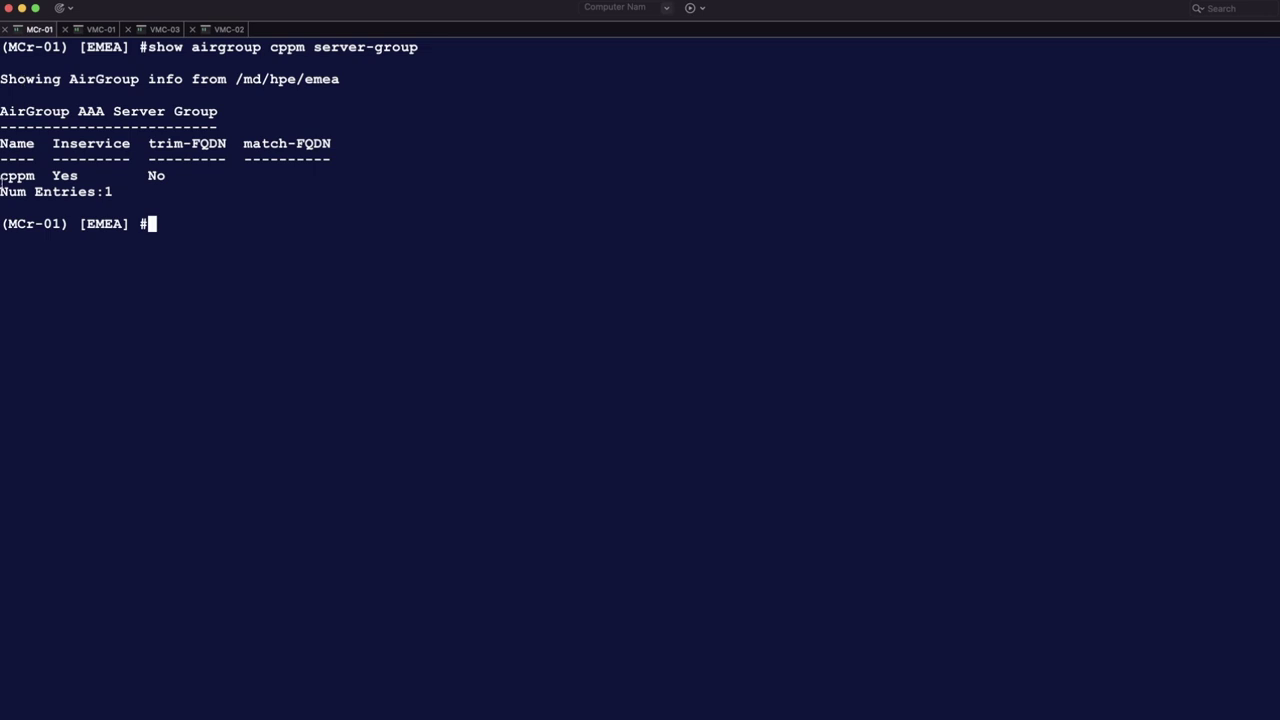
{"action": "left_click_drag", "start_coordinate": [2, 176], "coordinate": [176, 176]}
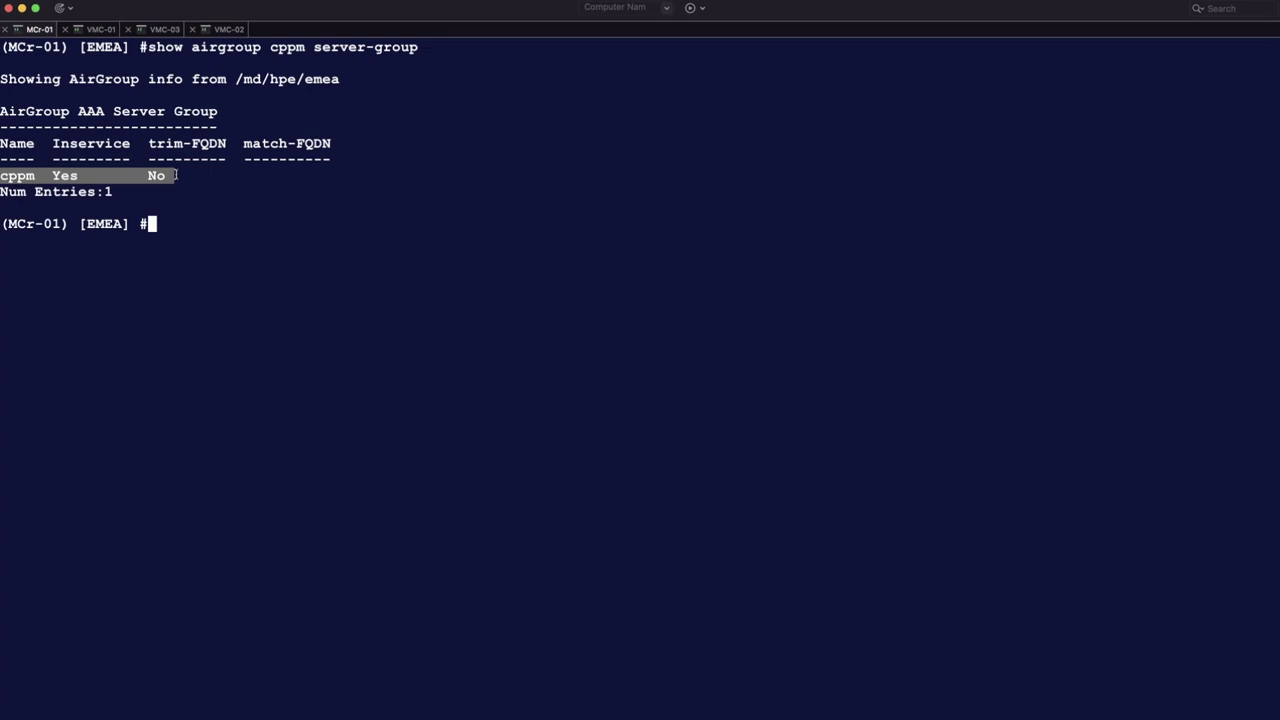
Run show airgroup cppm-server radius statistics and check the PAP request and accept counters of the cppm server
{"action": "key", "text": "Up"}
{"action": "key", "text": "BackSpace"}
{"action": "key", "text": "BackSpace"}
{"action": "key", "text": "BackSpace"}
{"action": "key", "text": "BackSpace"}
{"action": "key", "text": "BackSpace"}
{"action": "key", "text": "BackSpace"}
{"action": "key", "text": "BackSpace"}
{"action": "key", "text": "BackSpace"}
{"action": "key", "text": "BackSpace"}
{"action": "key", "text": "BackSpace"}
{"action": "key", "text": "BackSpace"}
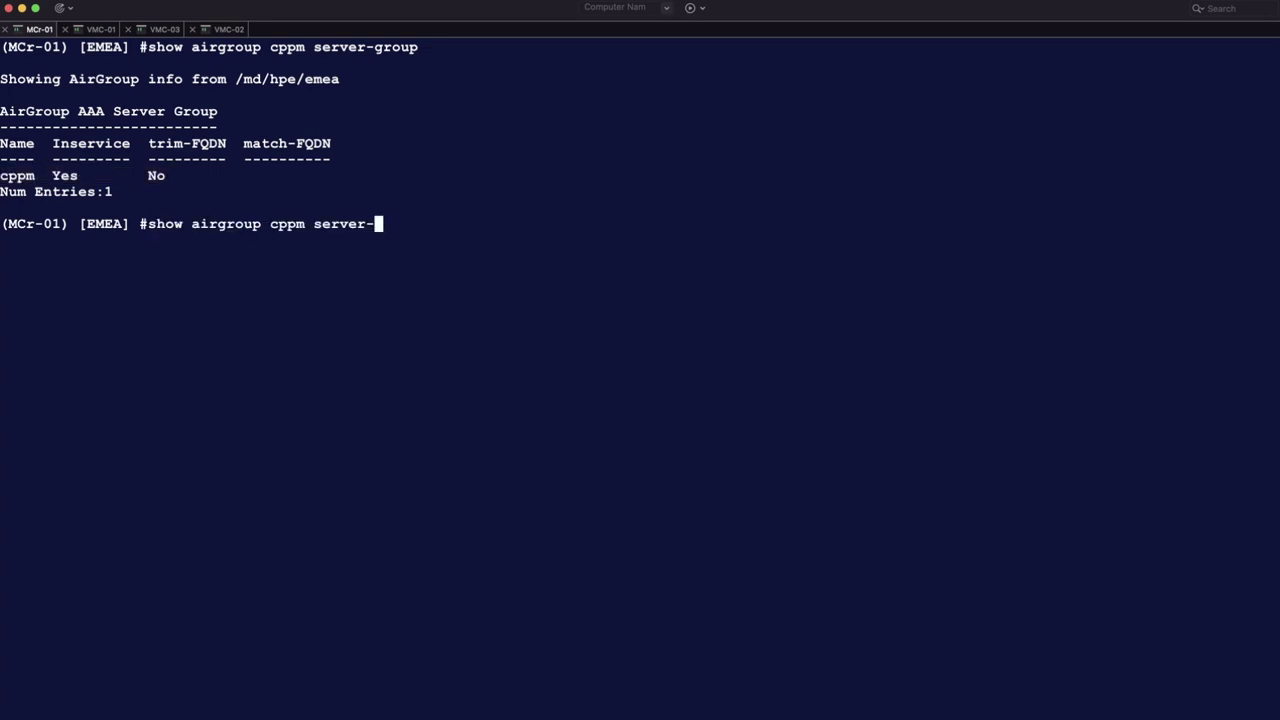
{"action": "key", "text": "BackSpace"}
{"action": "key", "text": "BackSpace"}
{"action": "type", "text": "-se"}
{"action": "key", "text": "Tab"}
{"action": "type", "text": "ra"}
{"action": "key", "text": "Tab"}
{"action": "type", "text": "st"}
{"action": "key", "text": "Tab"}
{"action": "key", "text": "Return"}
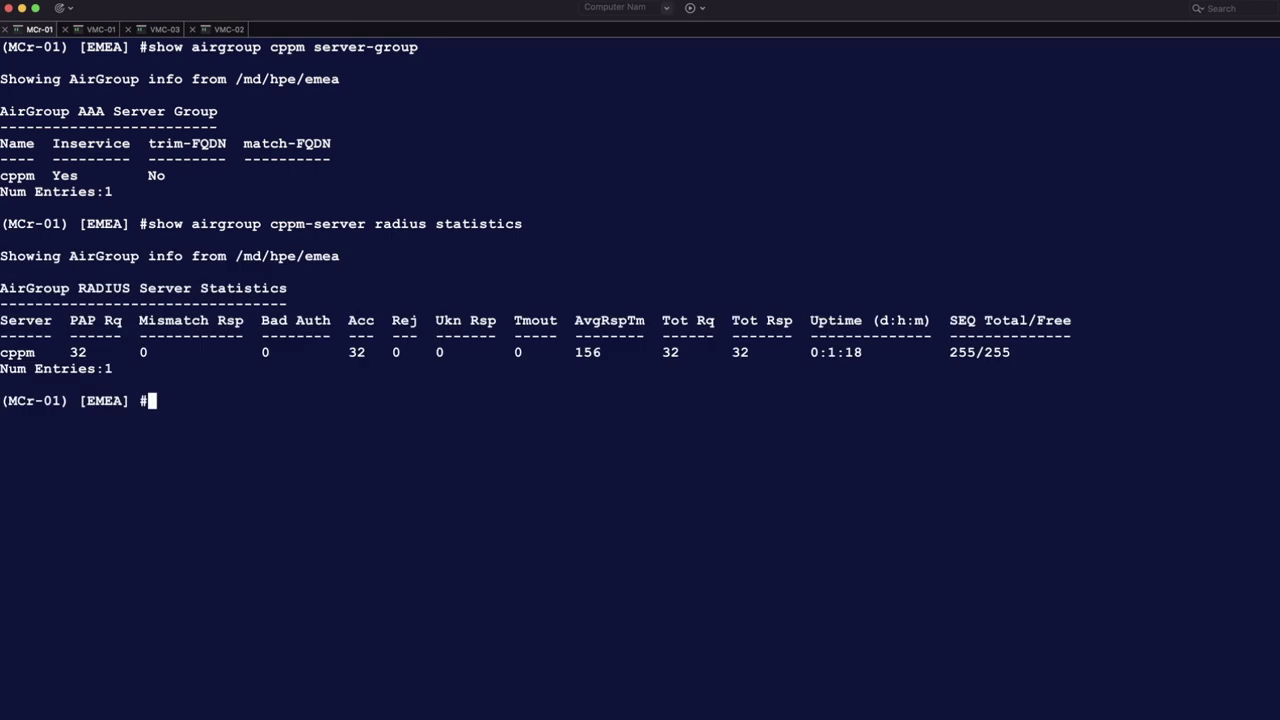
{"action": "double_click", "coordinate": [70, 352]}
{"action": "left_click_drag", "start_coordinate": [77, 352], "coordinate": [87, 352]}
{"action": "left_click_drag", "start_coordinate": [328, 352], "coordinate": [376, 352]}
Run show airgroup cppm-server rfc3576 statistics and check the CoA request and CoA accept counters
{"action": "key", "text": "Up"}
{"action": "key", "text": "BackSpace"}
{"action": "key", "text": "BackSpace"}
{"action": "key", "text": "BackSpace"}
{"action": "key", "text": "BackSpace"}
{"action": "key", "text": "BackSpace"}
{"action": "key", "text": "BackSpace"}
{"action": "key", "text": "BackSpace"}
{"action": "key", "text": "BackSpace"}
{"action": "key", "text": "BackSpace"}
{"action": "key", "text": "BackSpace"}
{"action": "key", "text": "BackSpace"}
{"action": "key", "text": "BackSpace"}
{"action": "key", "text": "BackSpace"}
{"action": "key", "text": "BackSpace"}
{"action": "key", "text": "BackSpace"}
{"action": "key", "text": "BackSpace"}
{"action": "key", "text": "BackSpace"}
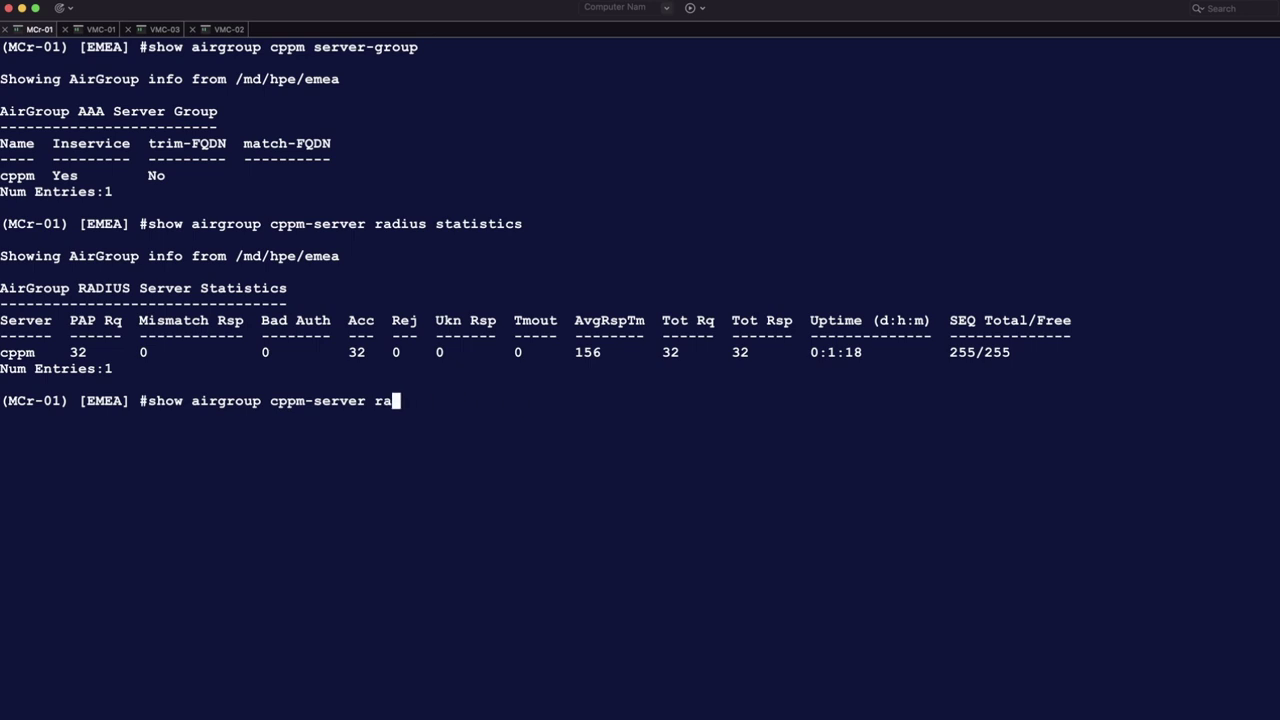
{"action": "type", "text": "rf"}
{"action": "key", "text": "Tab"}
{"action": "type", "text": "sta"}
{"action": "key", "text": "Tab"}
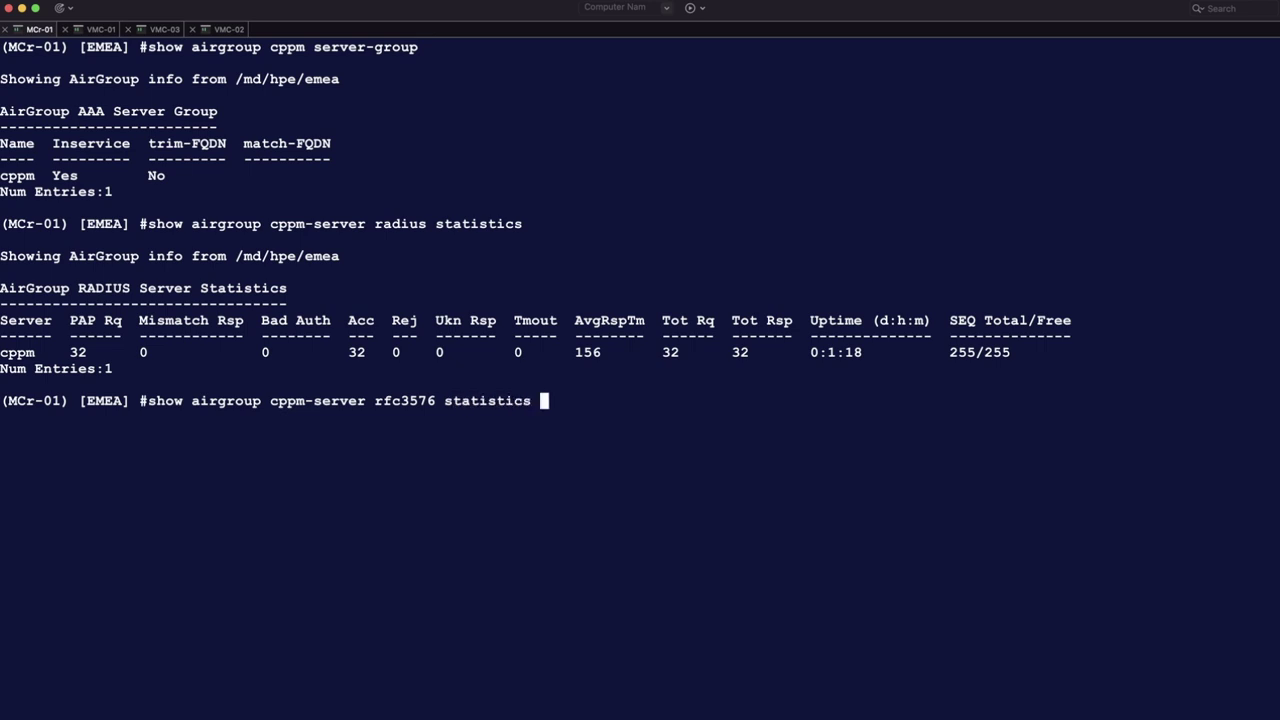
{"action": "key", "text": "Return"}
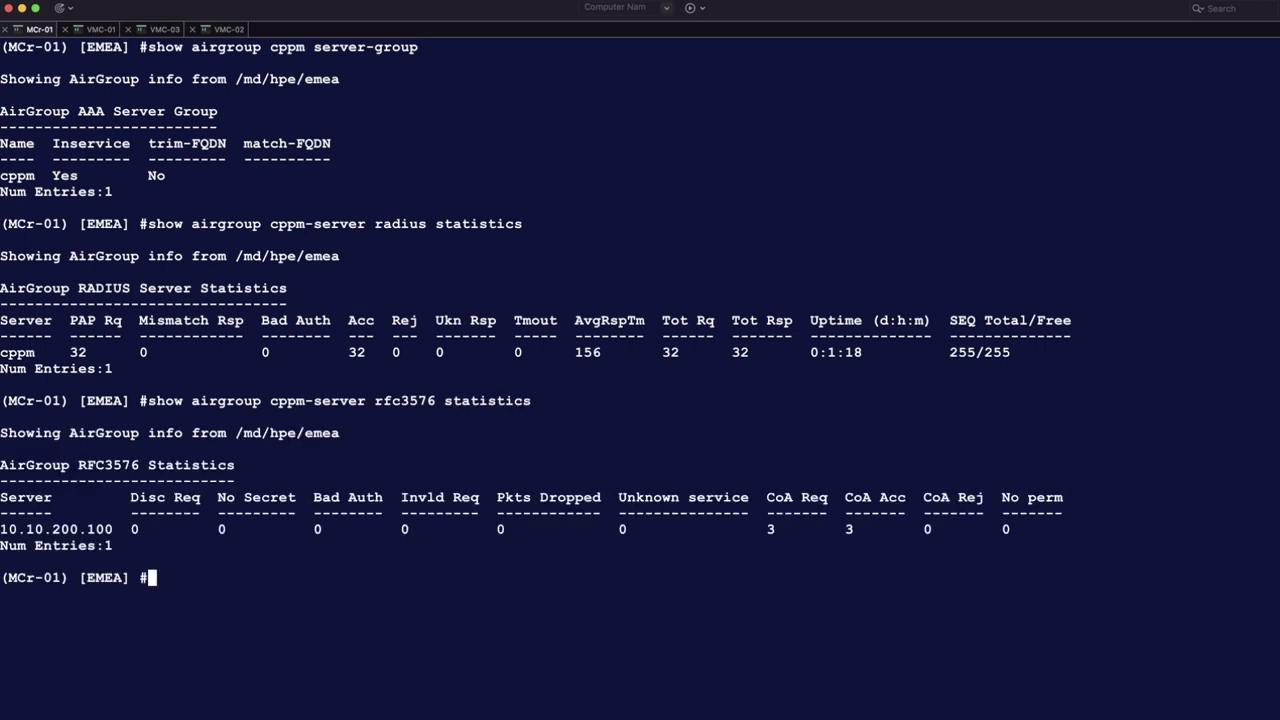
{"action": "left_click_drag", "start_coordinate": [763, 530], "coordinate": [878, 531]}
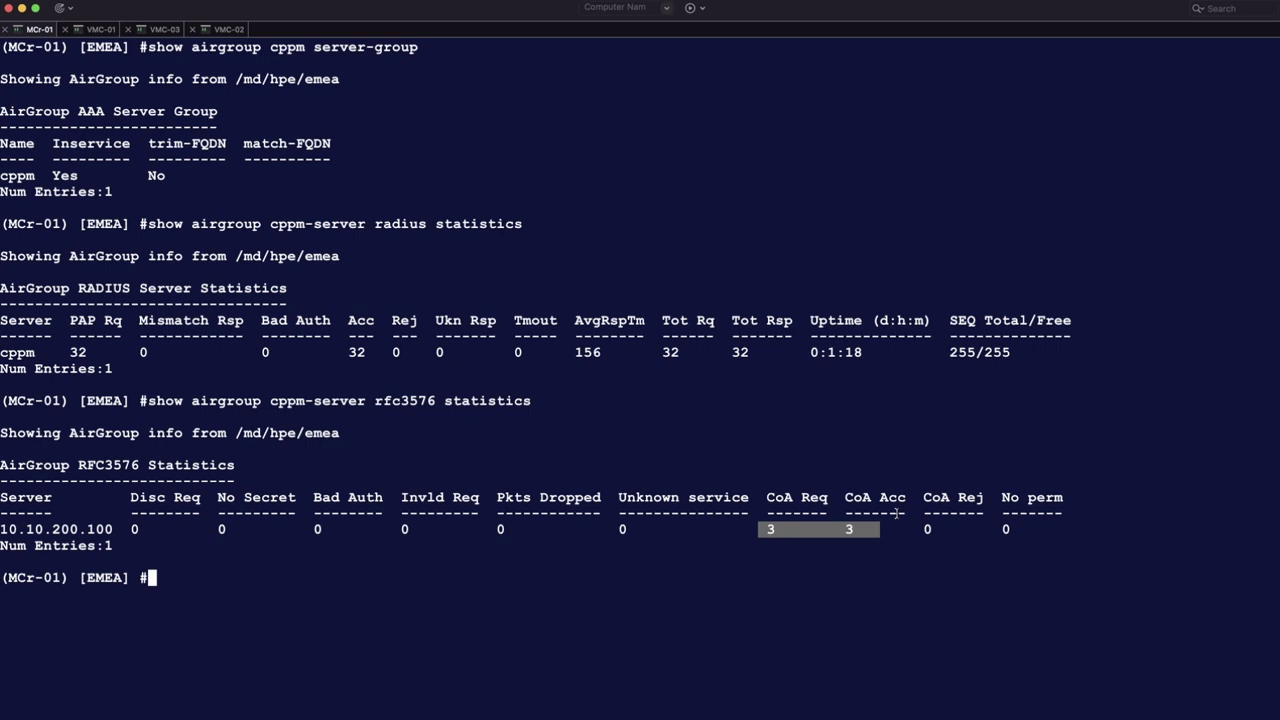
Clear the terminal, run show airgroup users, and examine the role, group, username and AP details of the two wireless users
{"action": "key", "text": "super+k"}
{"action": "type", "text": "show airgroup users"}
{"action": "key", "text": "Return"}
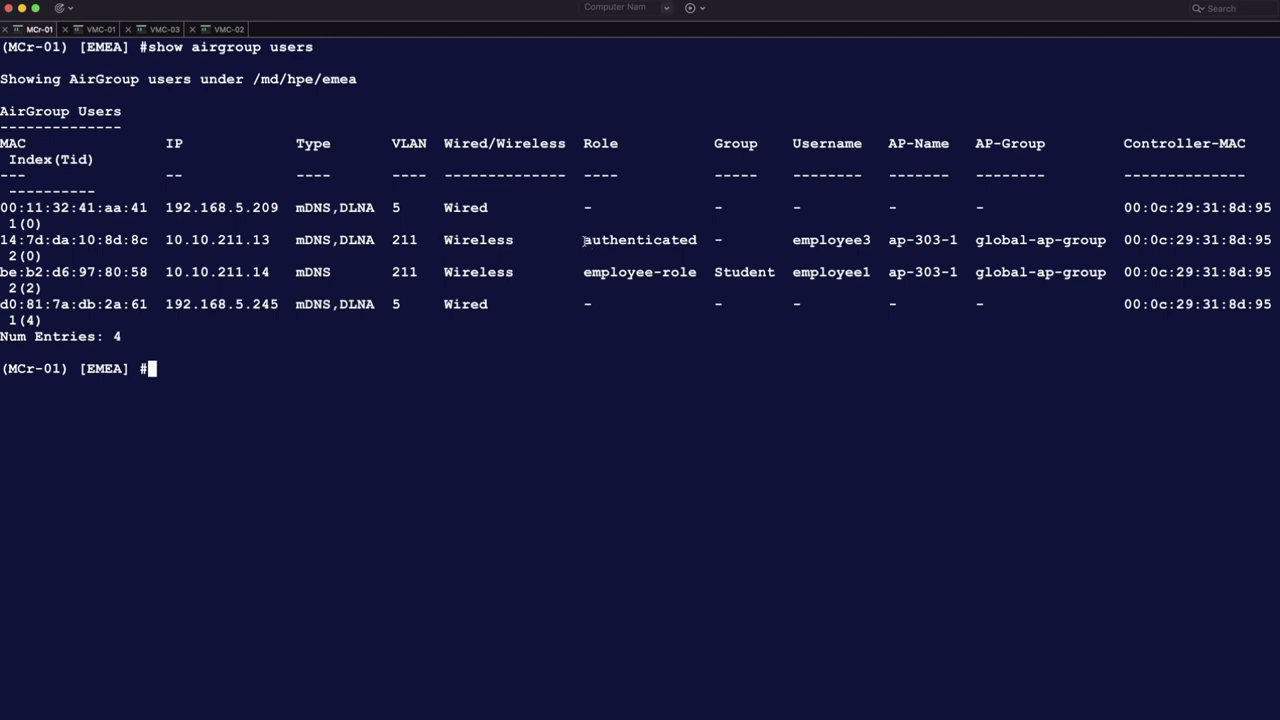
{"action": "left_click_drag", "start_coordinate": [585, 240], "coordinate": [1120, 244]}
{"action": "left_click_drag", "start_coordinate": [443, 272], "coordinate": [1117, 273]}
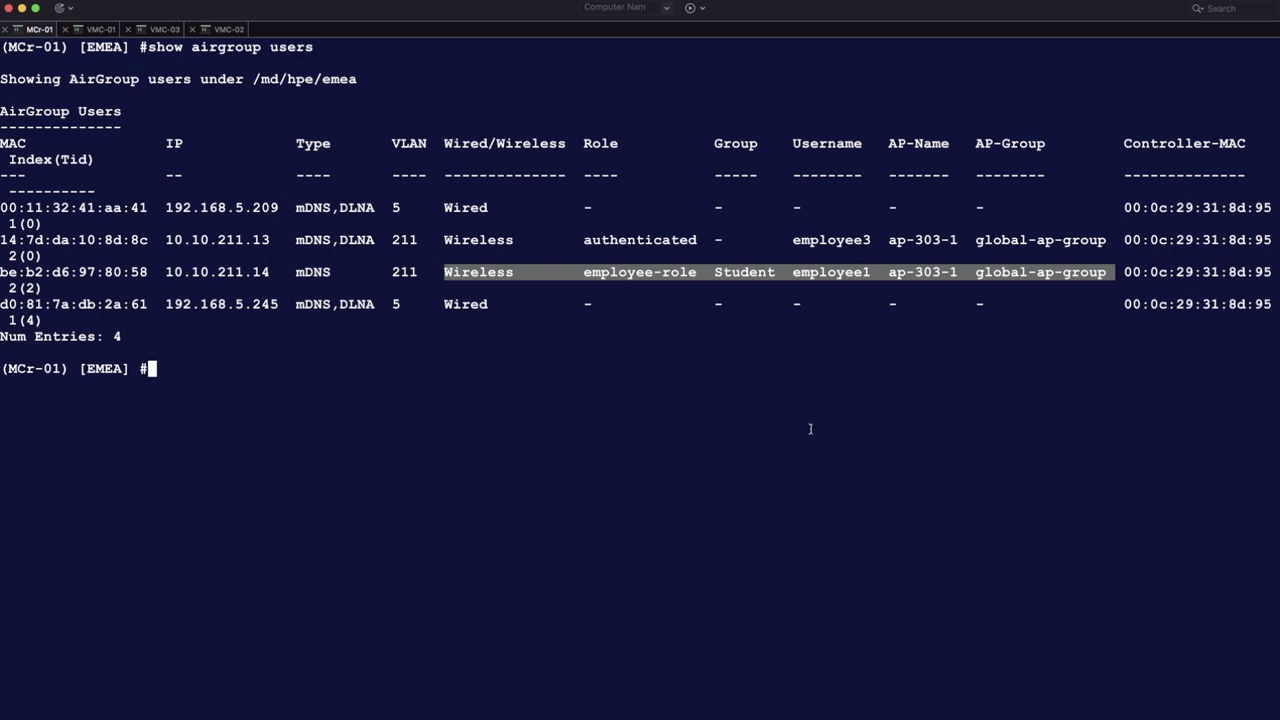
Clear the terminal and list the AirGroup servers with show airgroup servers
{"action": "key", "text": "super+k"}
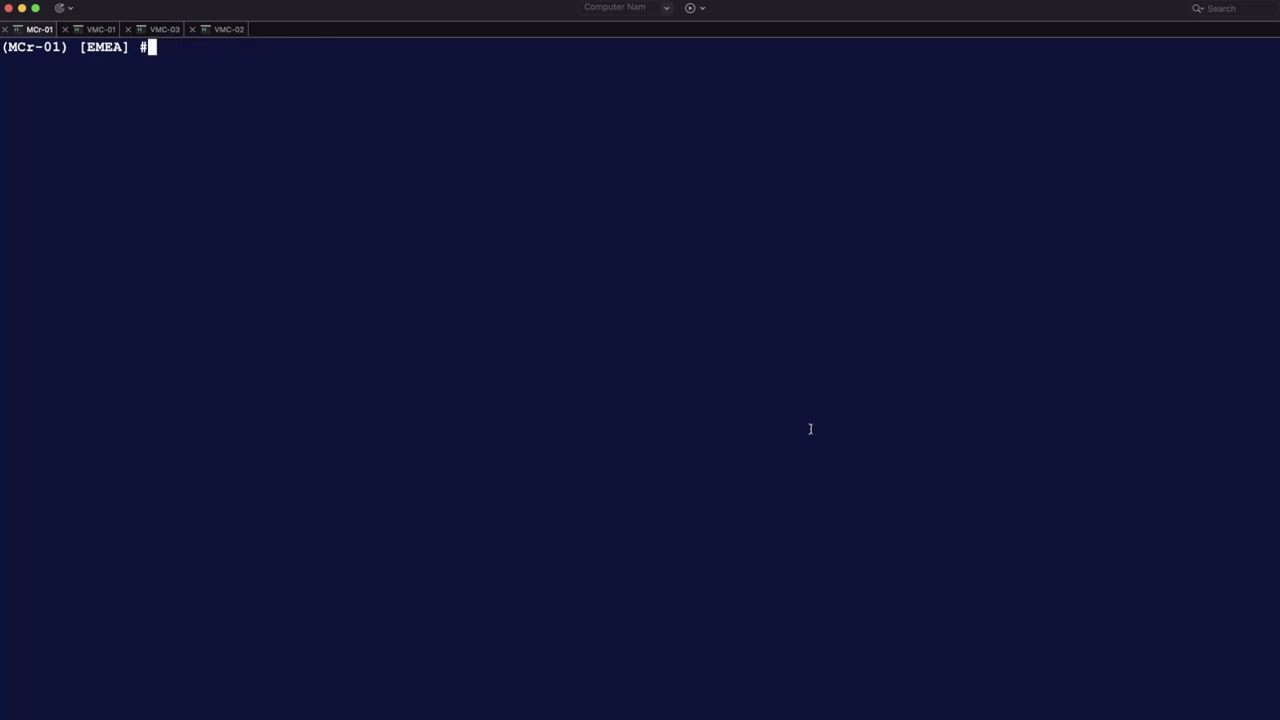
{"action": "key", "text": "Up"}
{"action": "key", "text": "BackSpace"}
{"action": "key", "text": "BackSpace"}
{"action": "key", "text": "BackSpace"}
{"action": "key", "text": "BackSpace"}
{"action": "key", "text": "BackSpace"}
{"action": "key", "text": "BackSpace"}
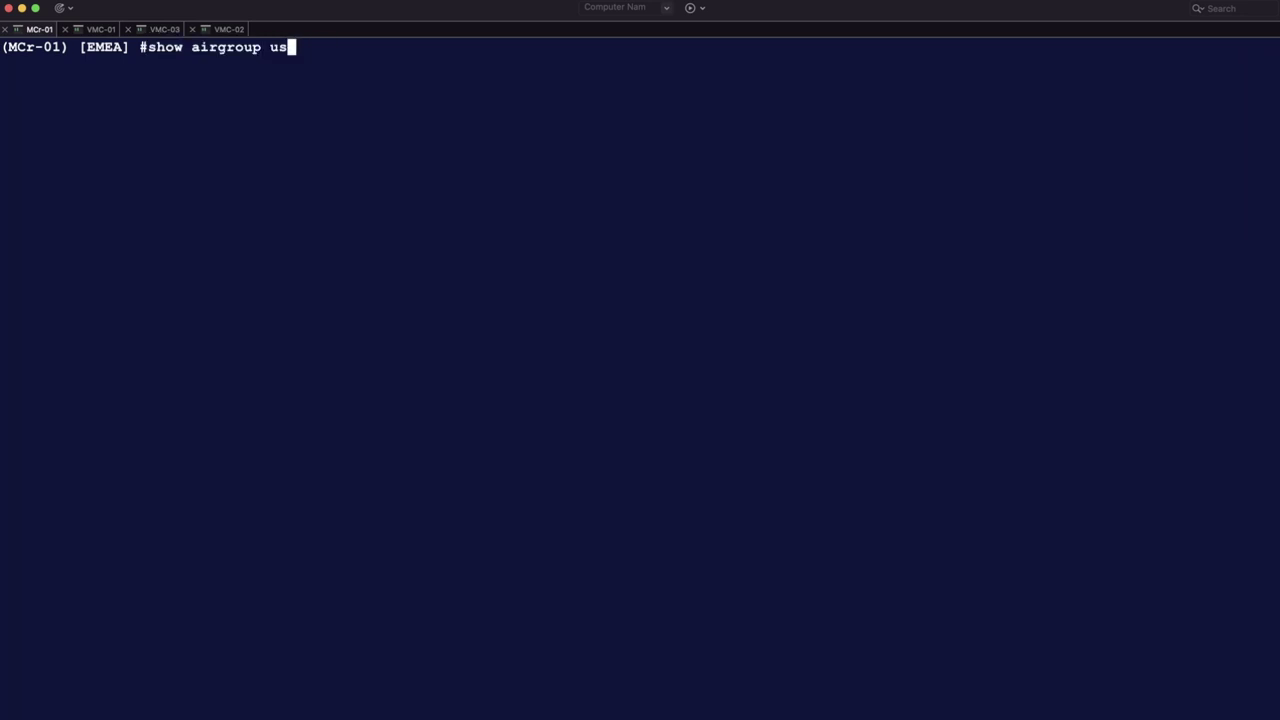
{"action": "type", "text": "servers"}
{"action": "key", "text": "Return"}
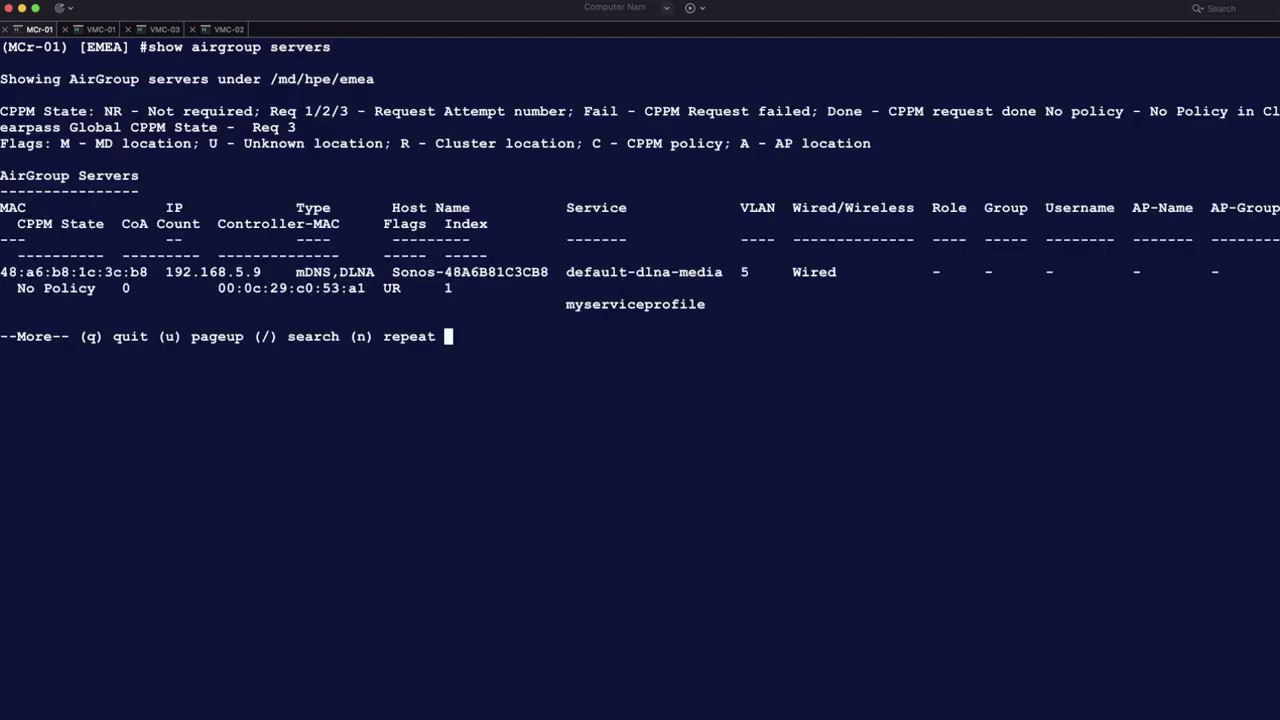
Page through the AirGroup servers output to its end and check each server's CPPM State, especially for ds415
{"action": "key", "text": "space"}
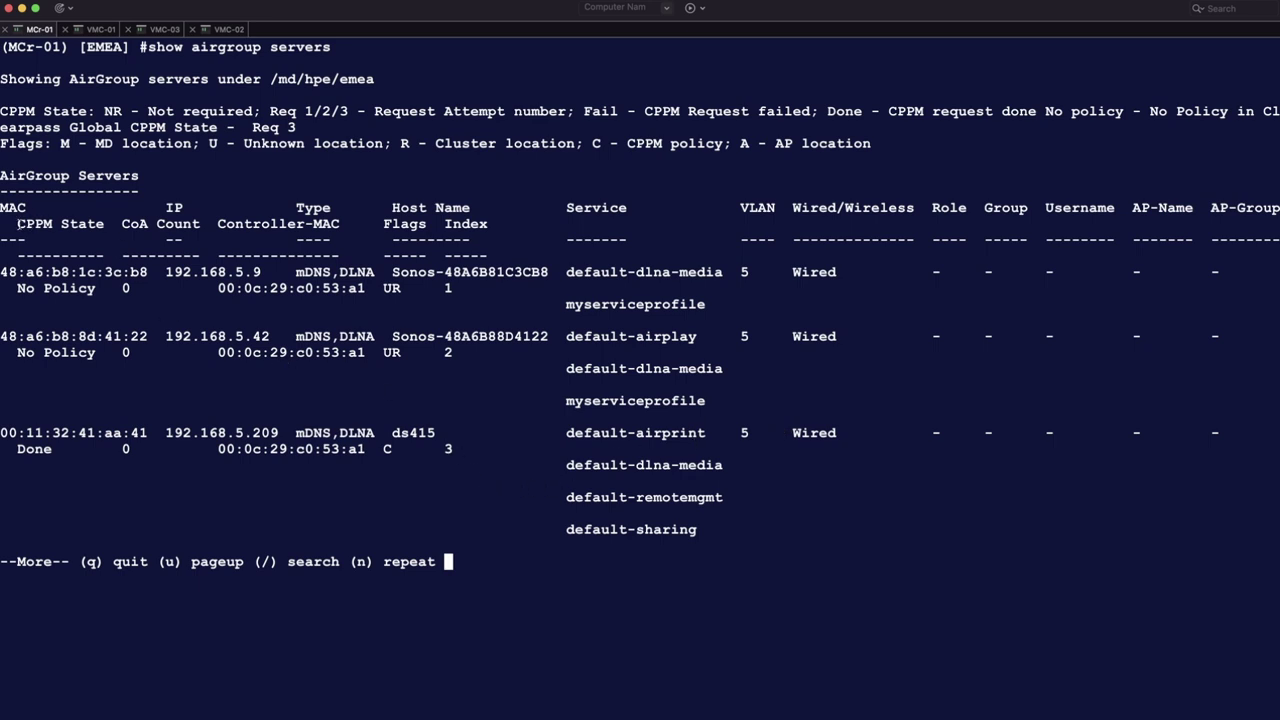
{"action": "left_click_drag", "start_coordinate": [18, 224], "coordinate": [100, 224]}
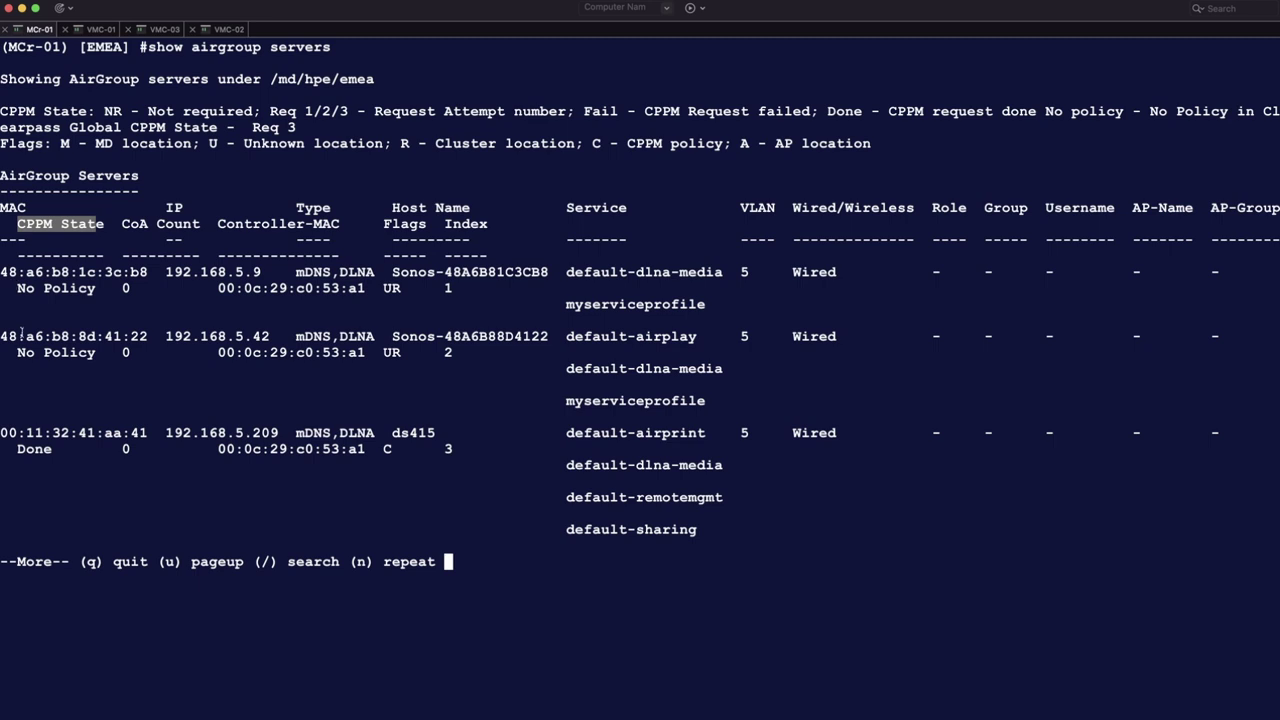
{"action": "left_click_drag", "start_coordinate": [17, 350], "coordinate": [101, 366]}
{"action": "left_click_drag", "start_coordinate": [16, 452], "coordinate": [55, 450]}
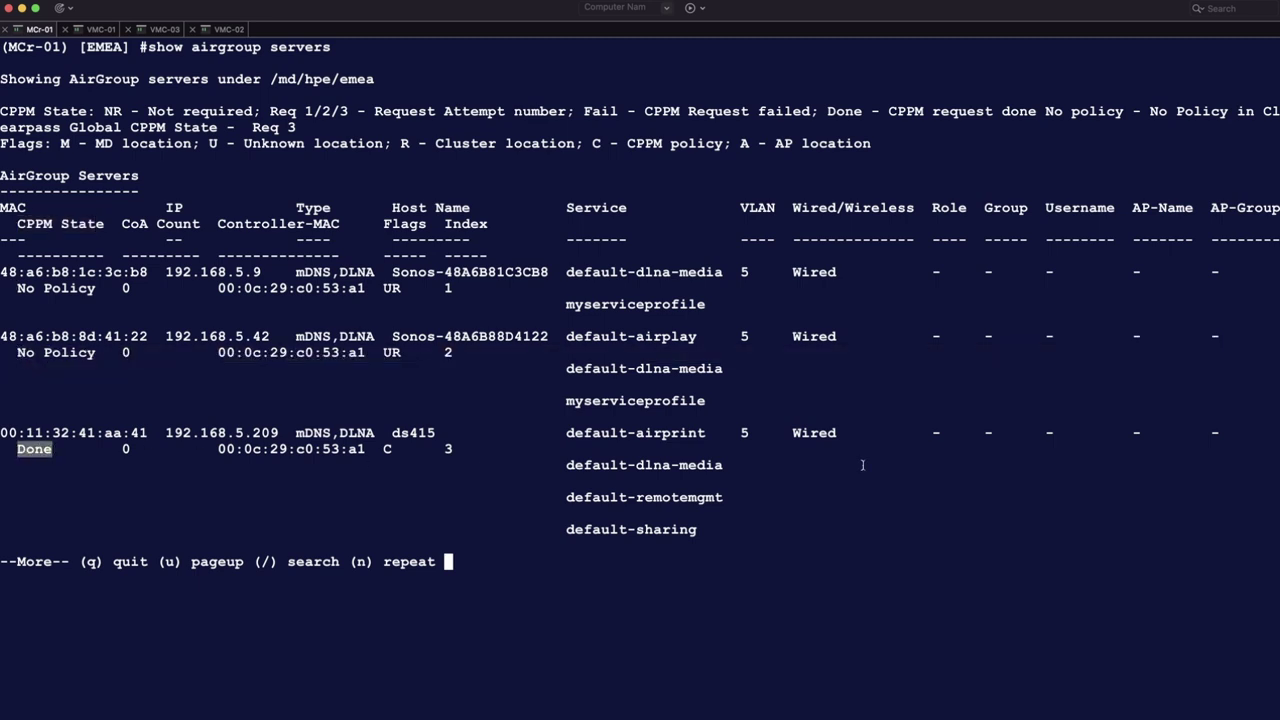
{"action": "key", "text": "space"}
{"action": "key", "text": "space"}
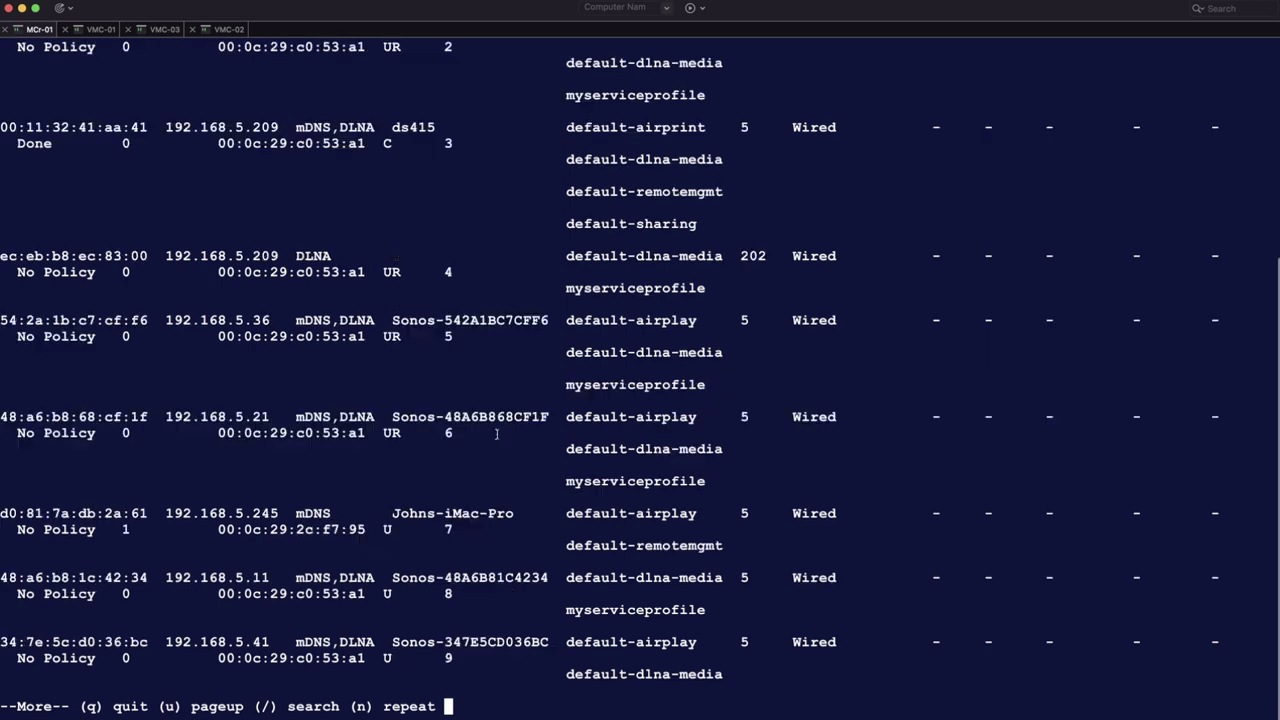
{"action": "key", "text": "space"}
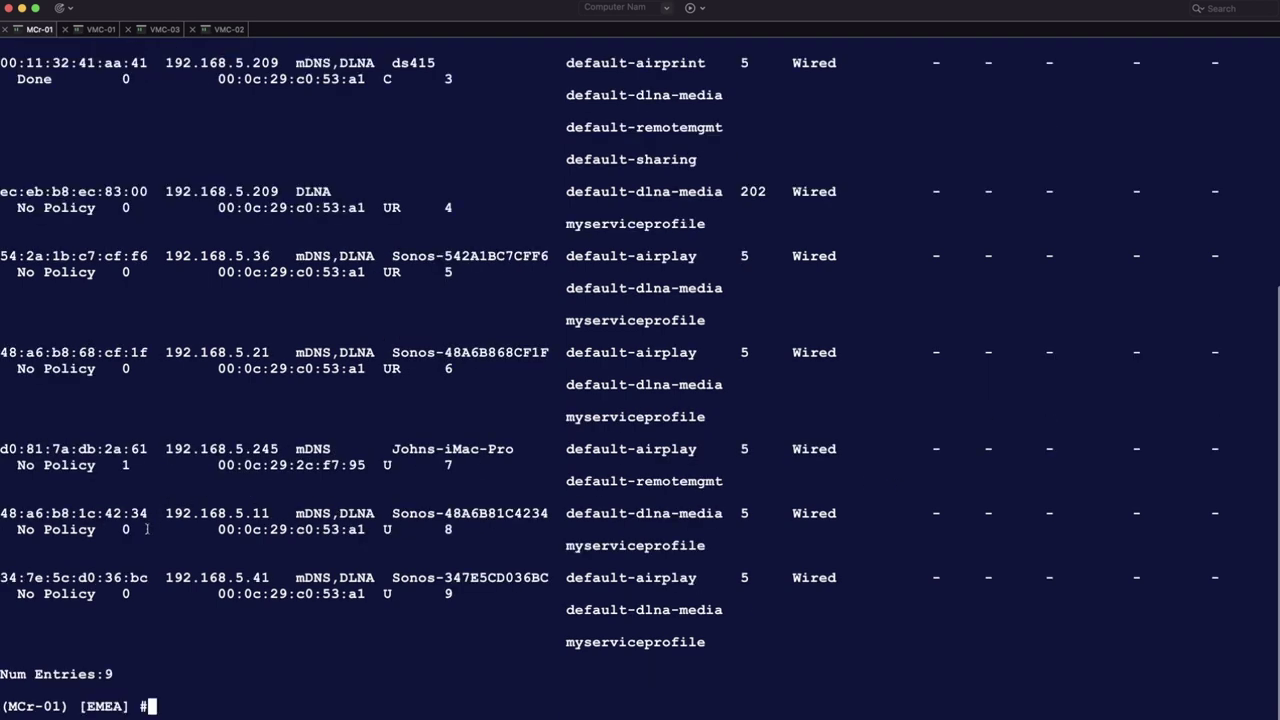
{"action": "scroll", "coordinate": [354, 495], "scroll_direction": "up", "scroll_amount": 1}
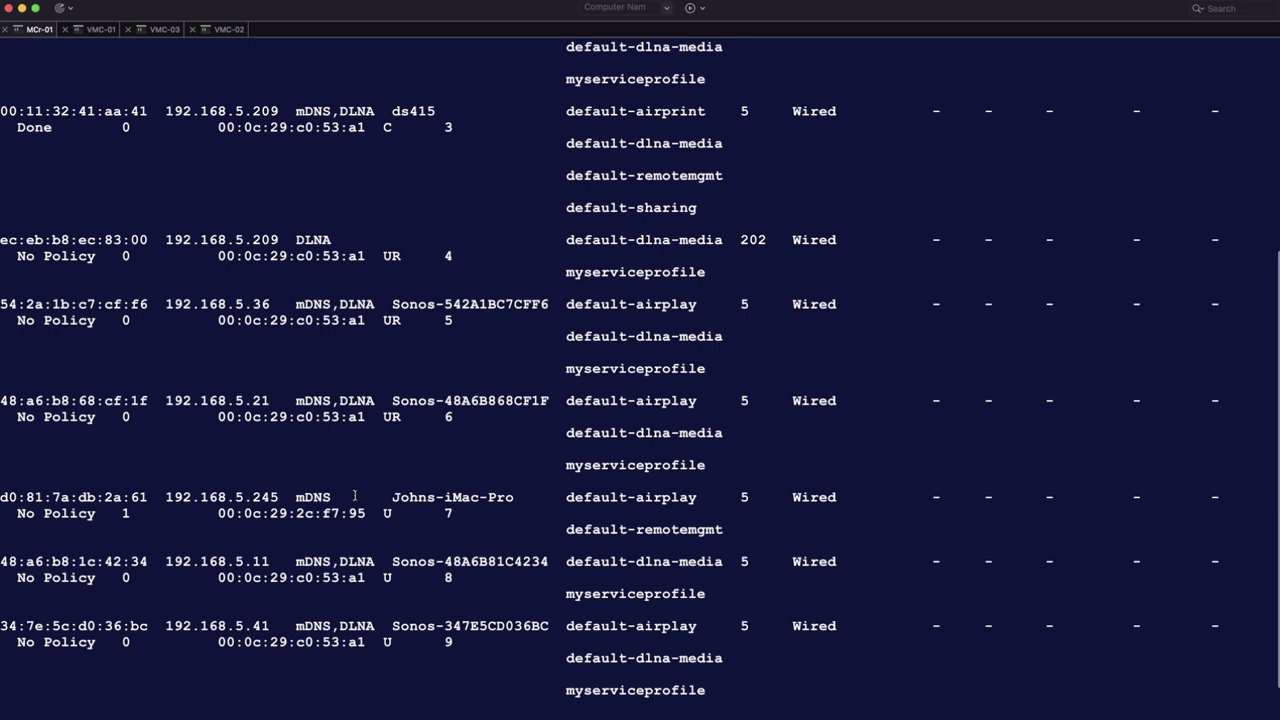
{"action": "left_click_drag", "start_coordinate": [13, 126], "coordinate": [67, 127]}
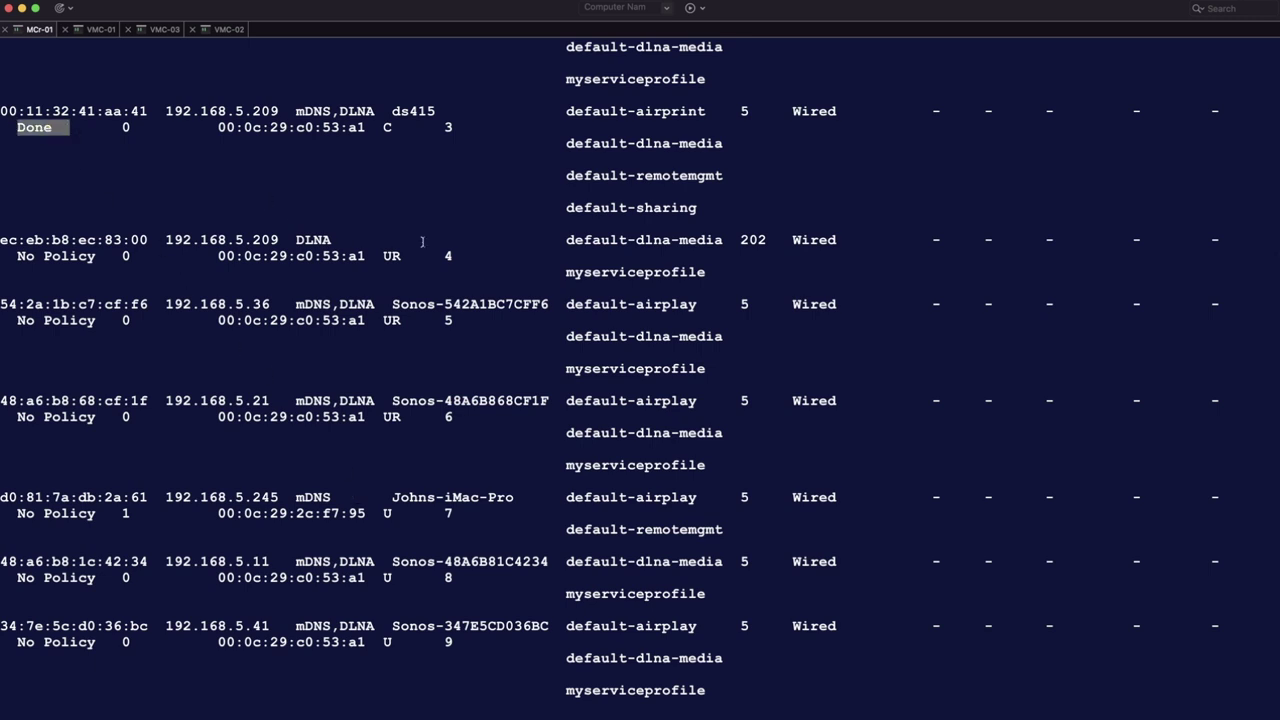
{"action": "key", "text": "Return"}
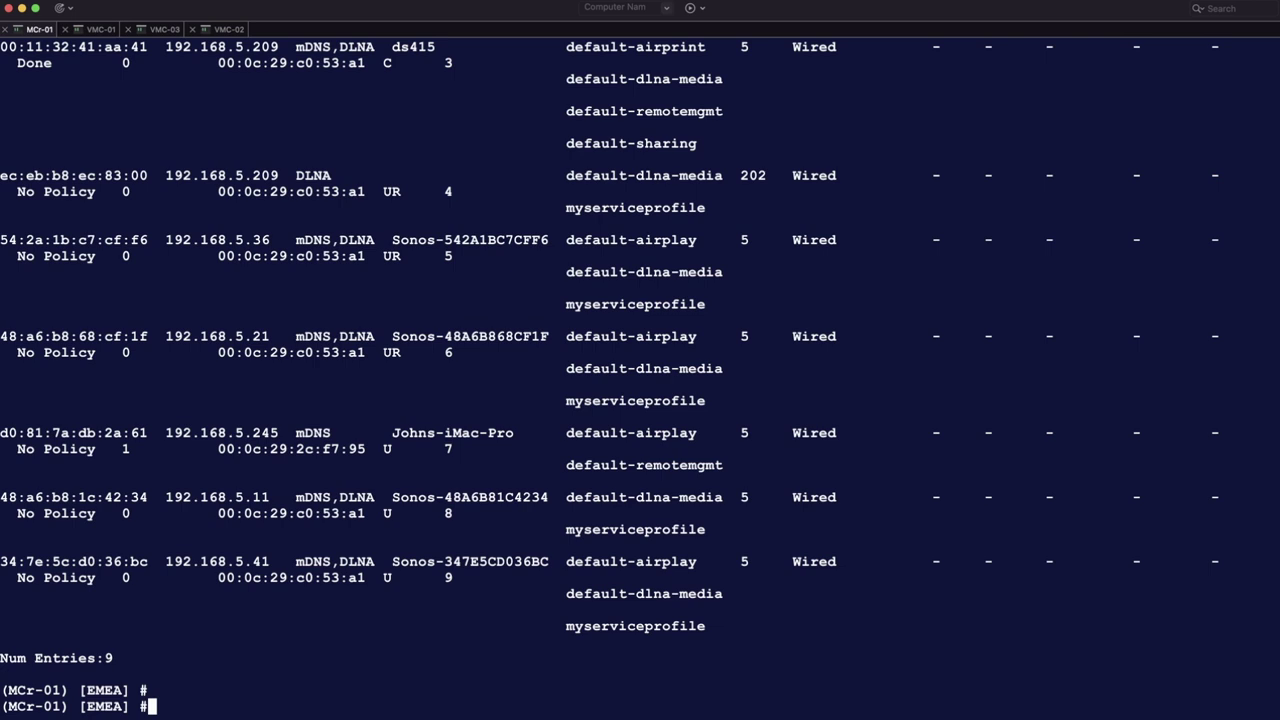
Clear the terminal, run show airgroup cppm entries, and examine the registered device's shared AP-name, AP-group, users, groups and roles
{"action": "key", "text": "super+k"}
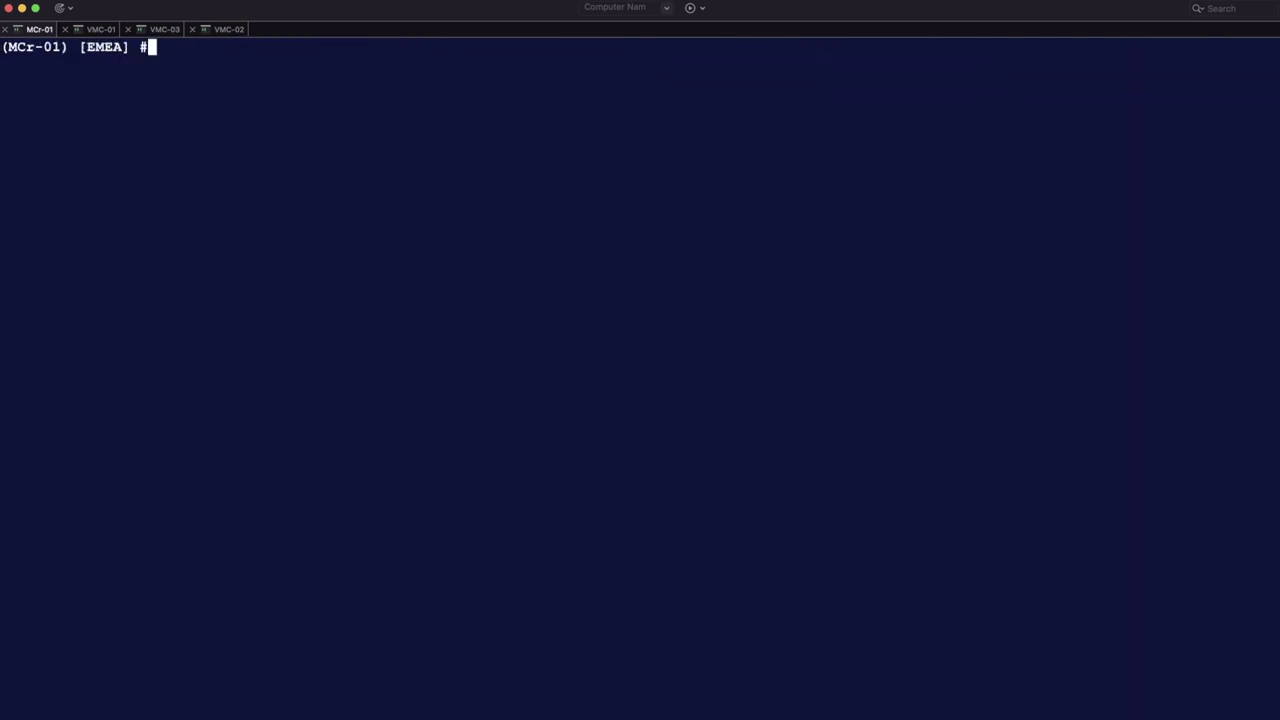
{"action": "type", "text": "show airgroup cppm e"}
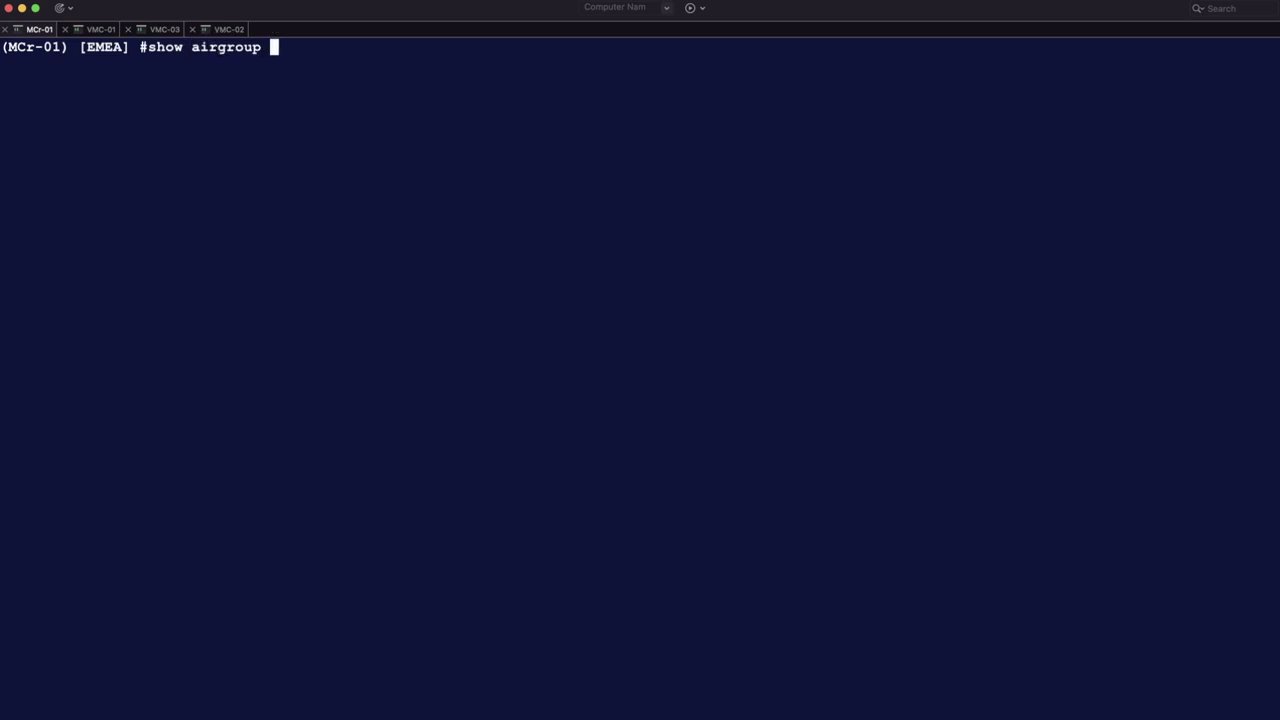
{"action": "key", "text": "Tab"}
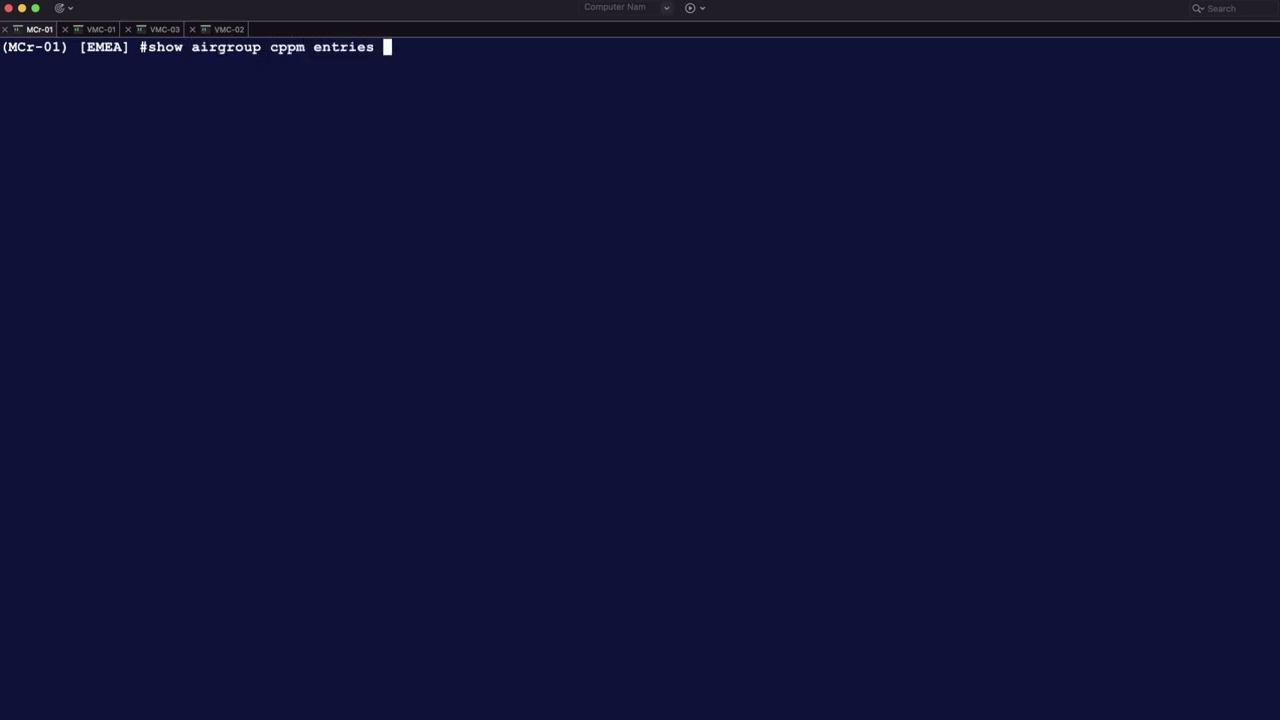
{"action": "key", "text": "Return"}
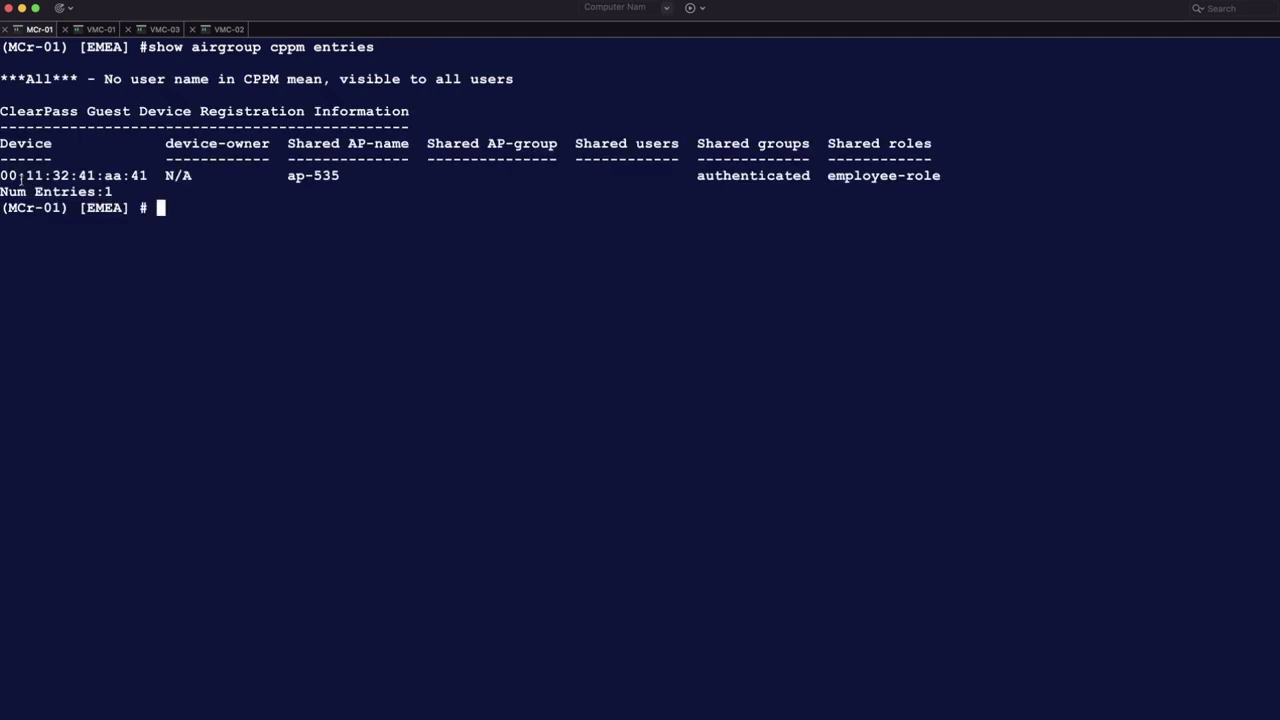
{"action": "left_click_drag", "start_coordinate": [2, 175], "coordinate": [343, 185]}
{"action": "left_click", "coordinate": [469, 158]}
{"action": "left_click_drag", "start_coordinate": [288, 143], "coordinate": [932, 149]}
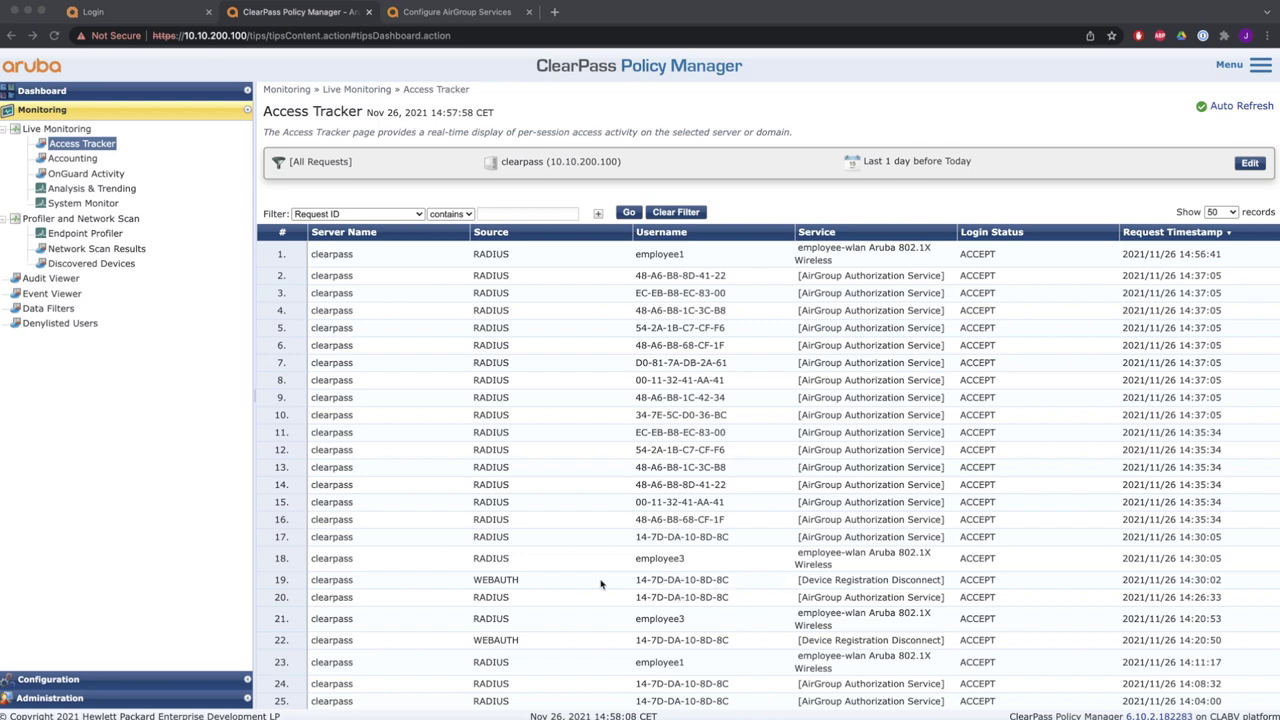
In the ClearPass Policy Manager Access Tracker, inspect the RADIUS response of the 14:30:02 WEBAUTH Device Registration Disconnect request and close its details
{"action": "left_click", "coordinate": [521, 585]}
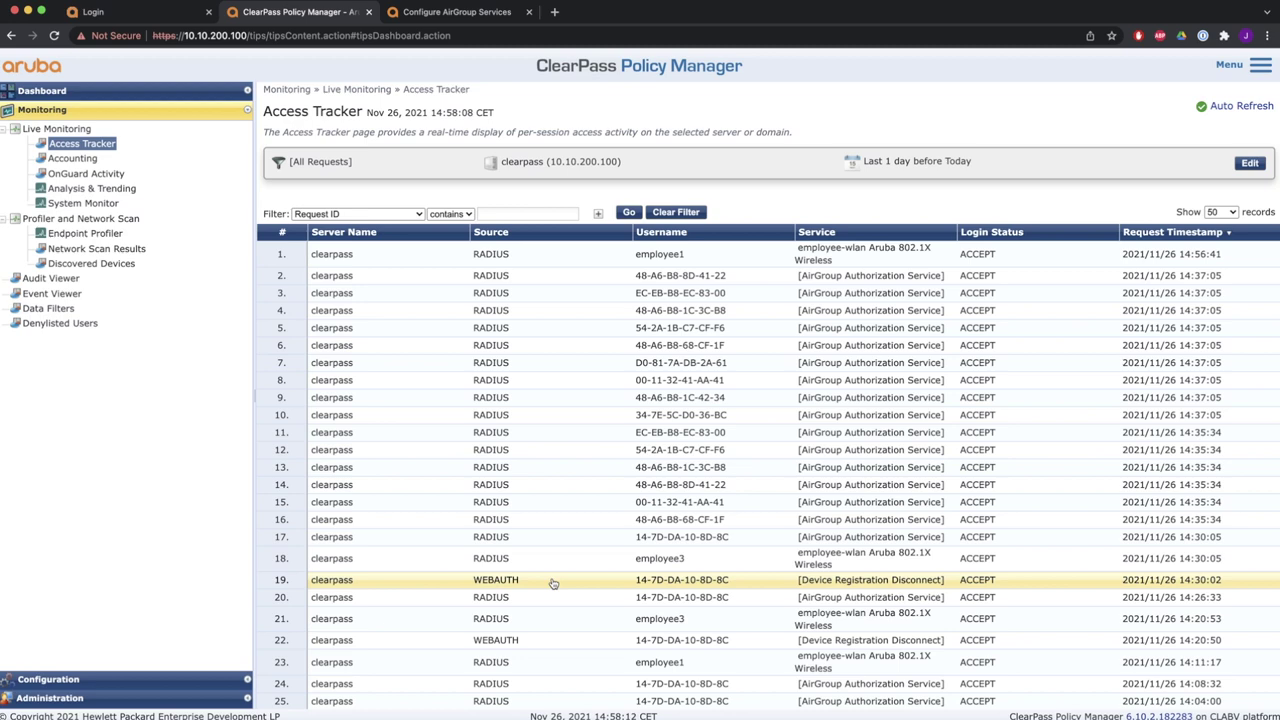
{"action": "left_click", "coordinate": [553, 583]}
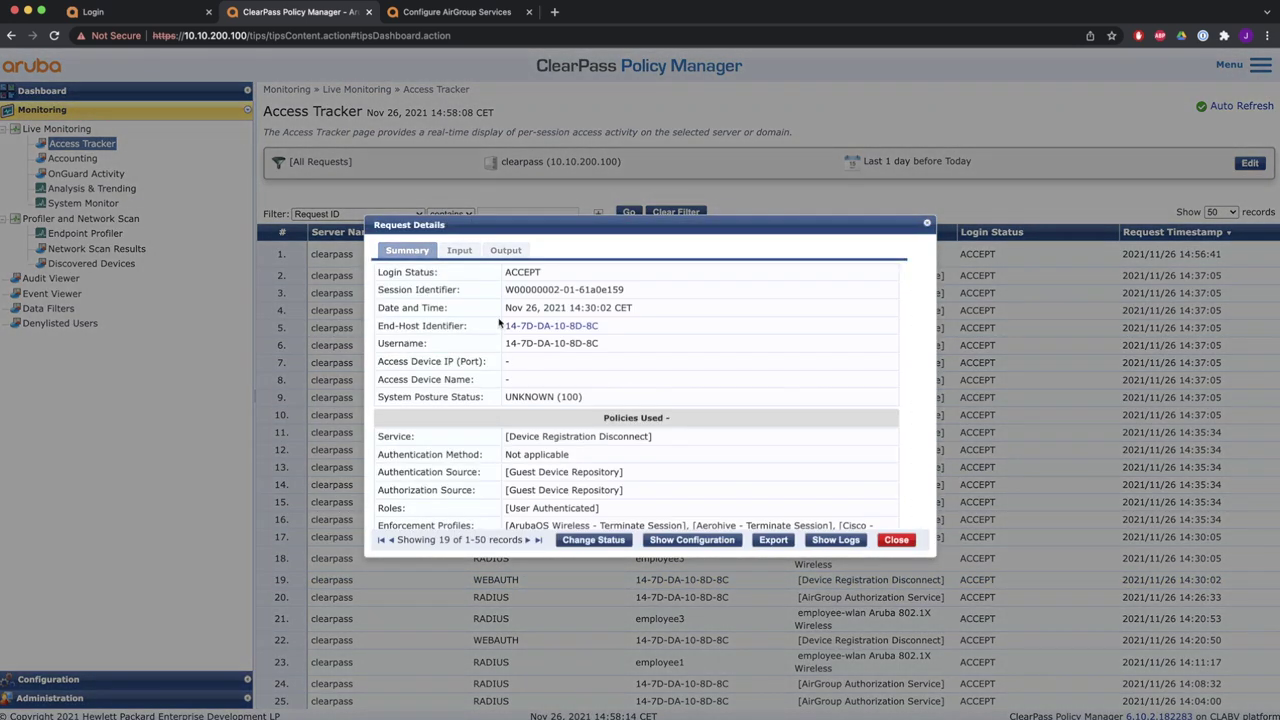
{"action": "left_click", "coordinate": [507, 250]}
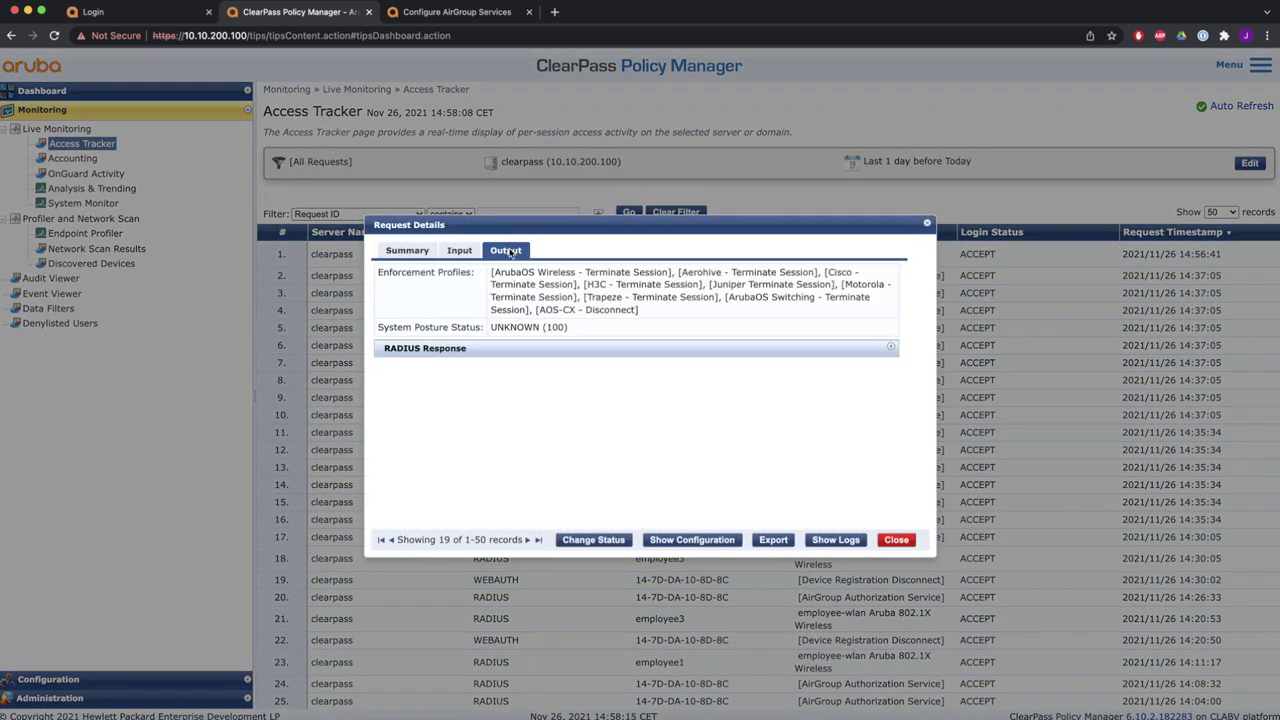
{"action": "left_click", "coordinate": [545, 350]}
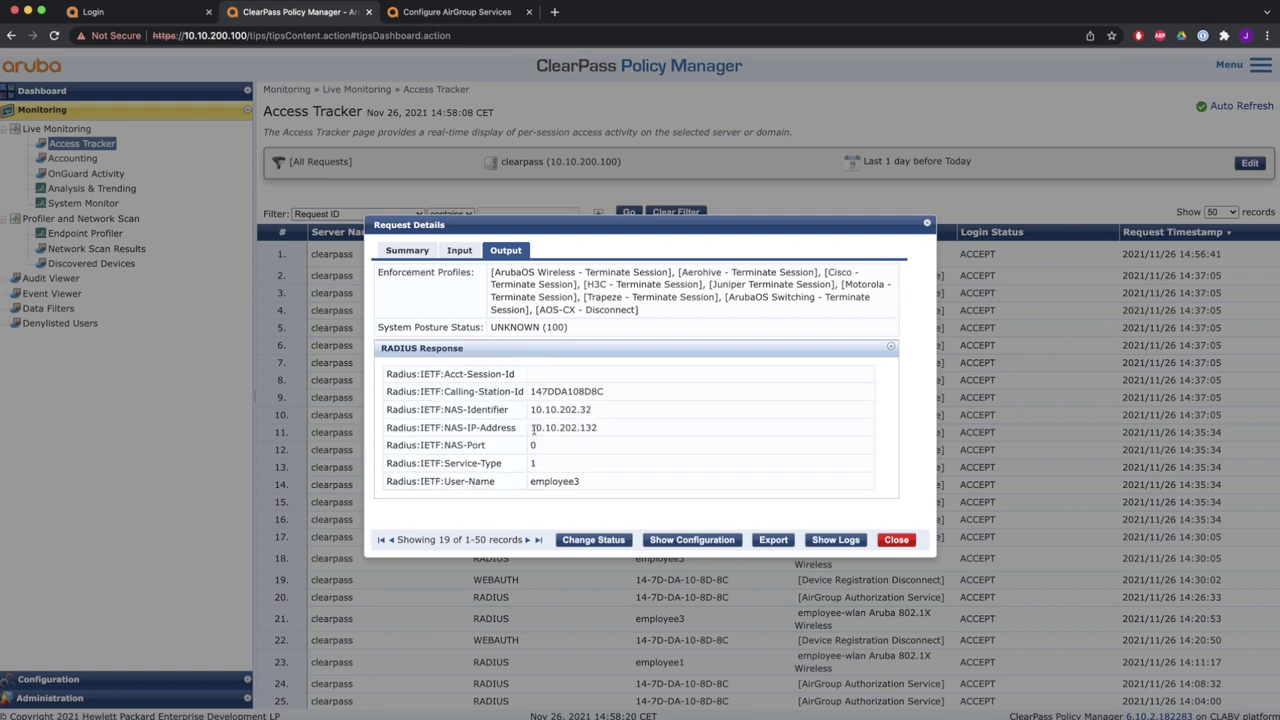
{"action": "left_click", "coordinate": [895, 541]}
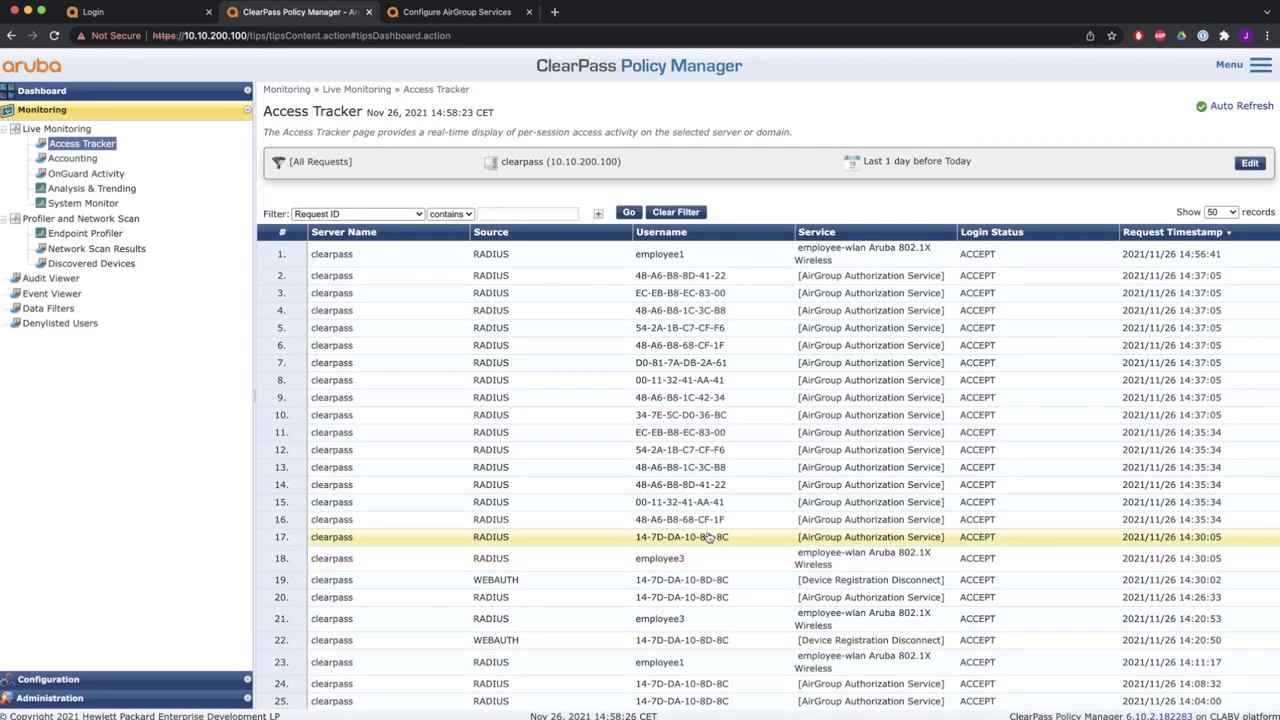
Inspect the AirGroup attributes in the RADIUS response of the 14:30:05 AirGroup Authorization Service request for 14-7D-DA-10-8D-8C and close its details
{"action": "left_click", "coordinate": [708, 538]}
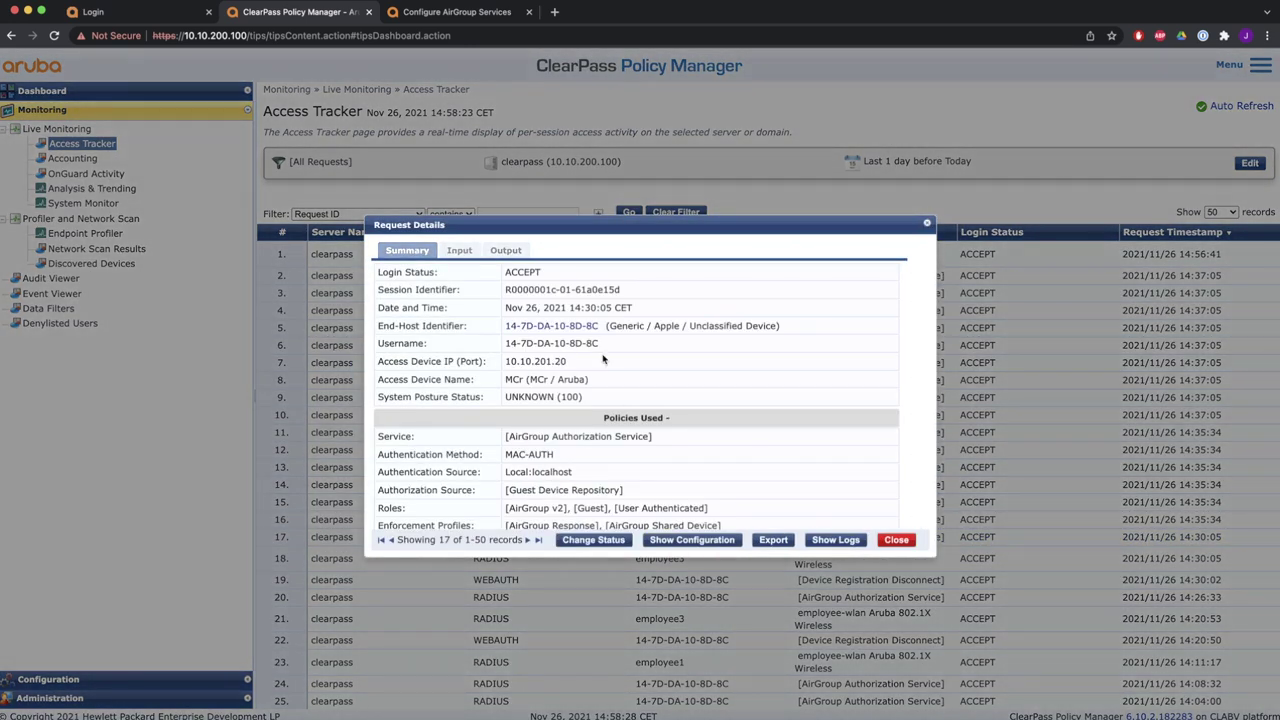
{"action": "left_click", "coordinate": [510, 252]}
{"action": "left_click", "coordinate": [544, 333]}
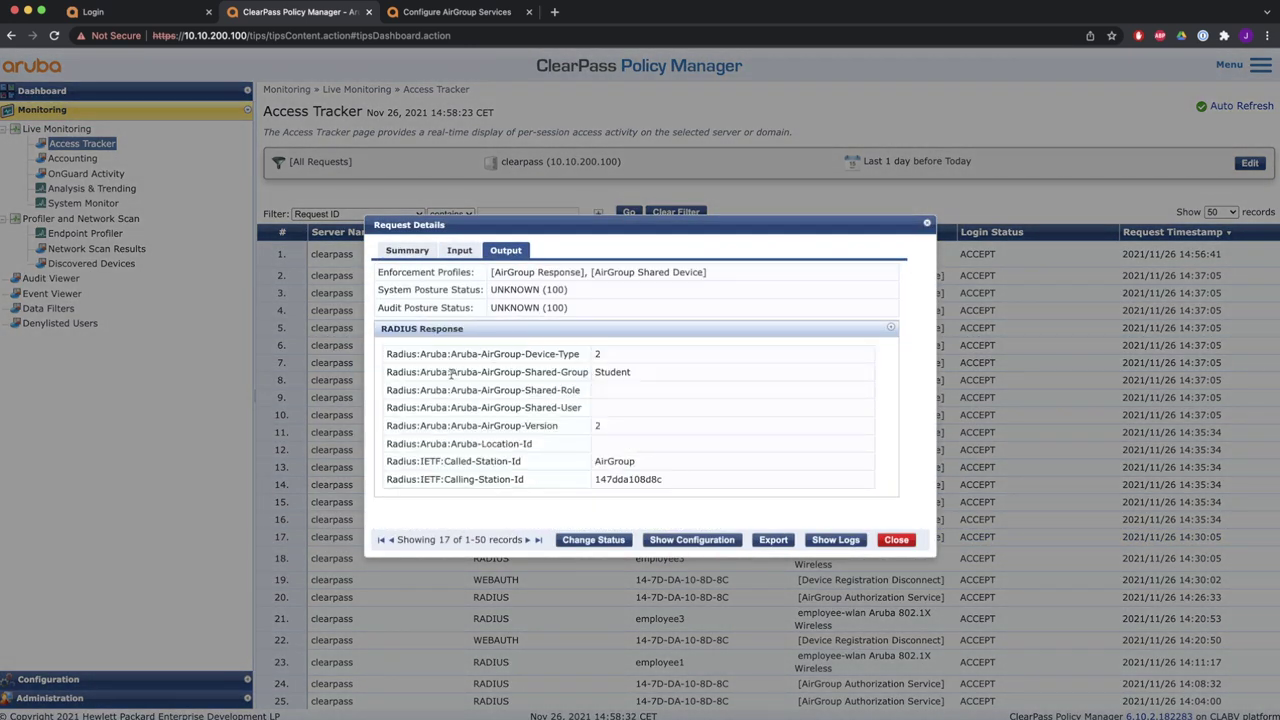
{"action": "left_click_drag", "start_coordinate": [484, 354], "coordinate": [558, 426]}
{"action": "left_click", "coordinate": [898, 541]}
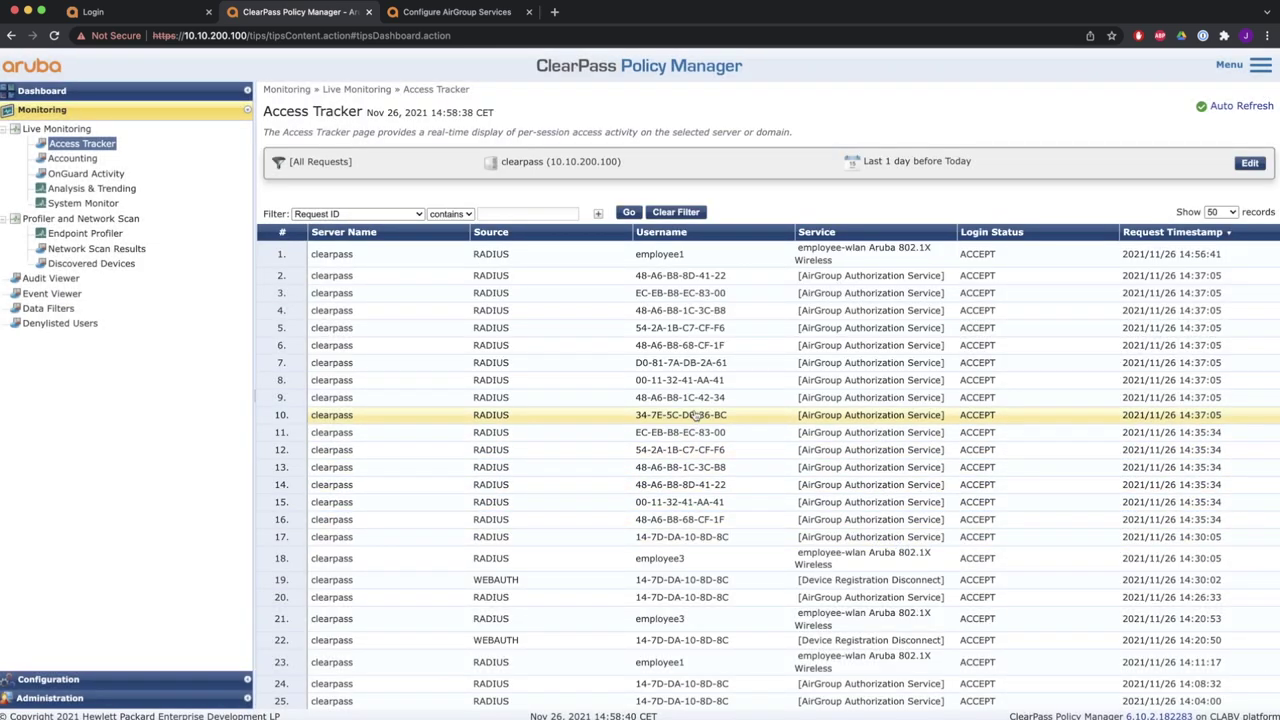
Review the shared group, shared role and location returned for 00-11-32-41-AA-41 in its 14:37:05 AirGroup authorization request, and close the details
{"action": "left_click", "coordinate": [693, 386]}
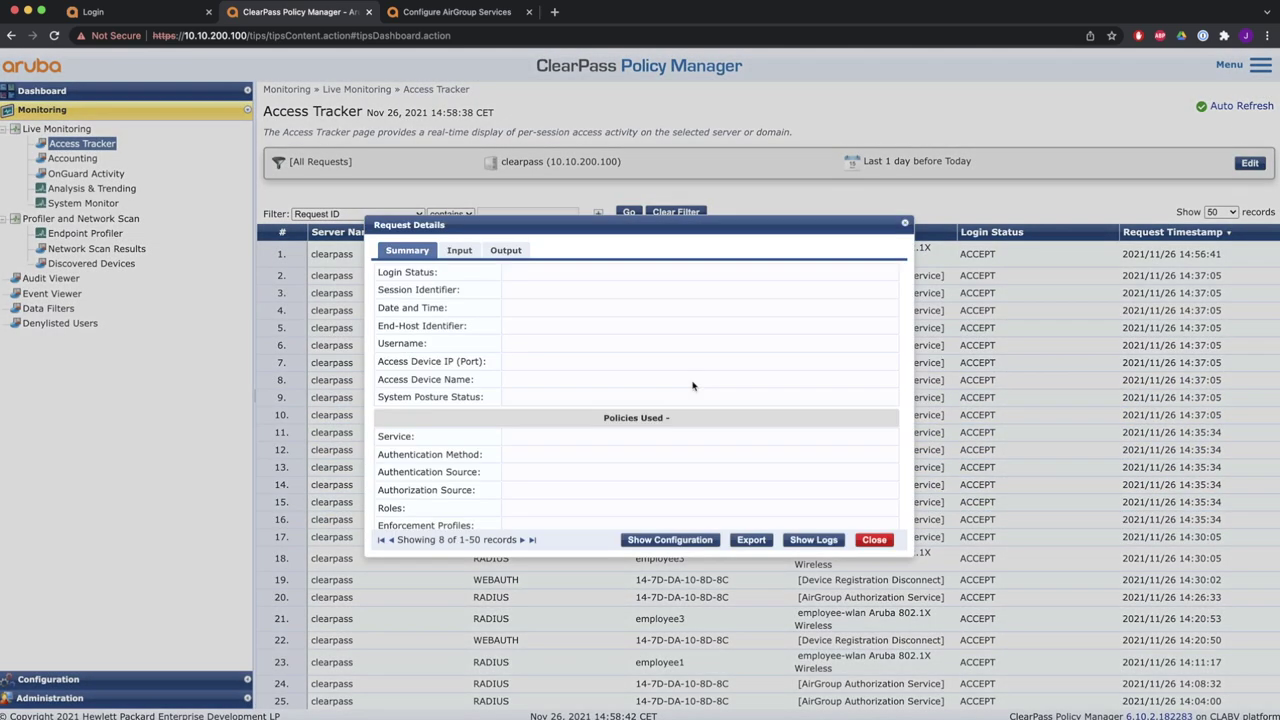
{"action": "left_click", "coordinate": [505, 250]}
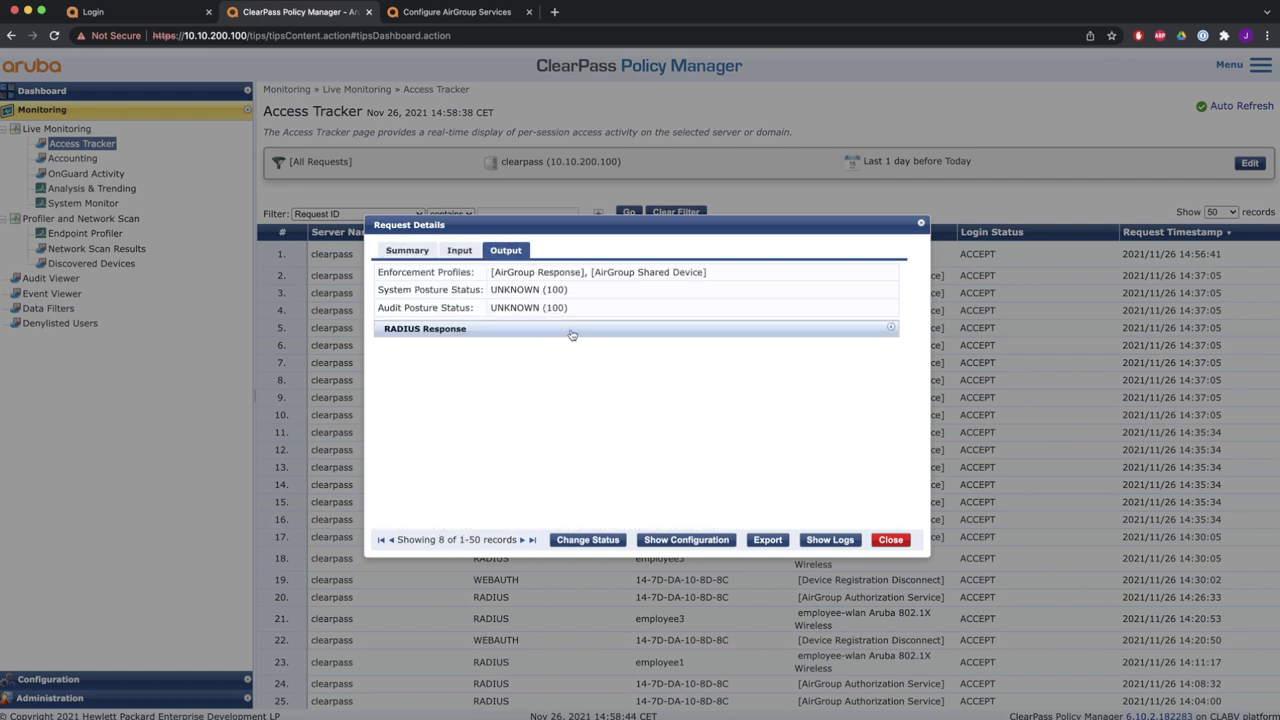
{"action": "left_click", "coordinate": [568, 331]}
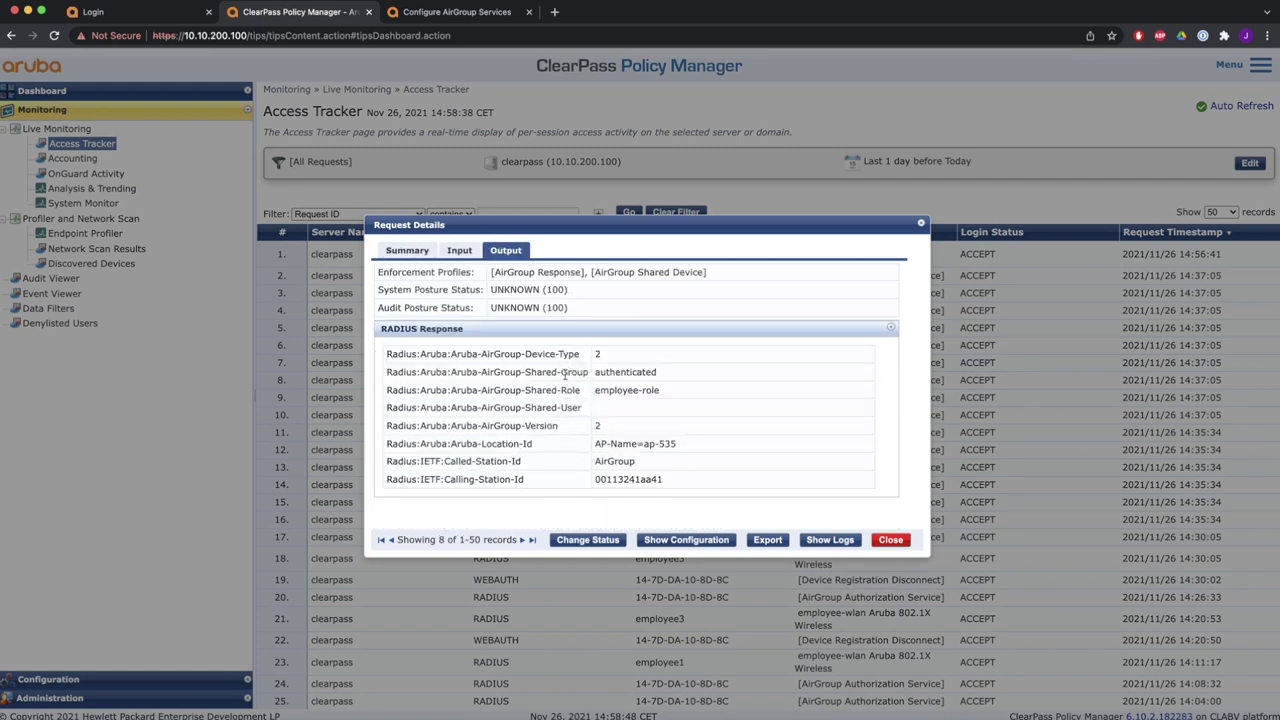
{"action": "left_click", "coordinate": [886, 542]}
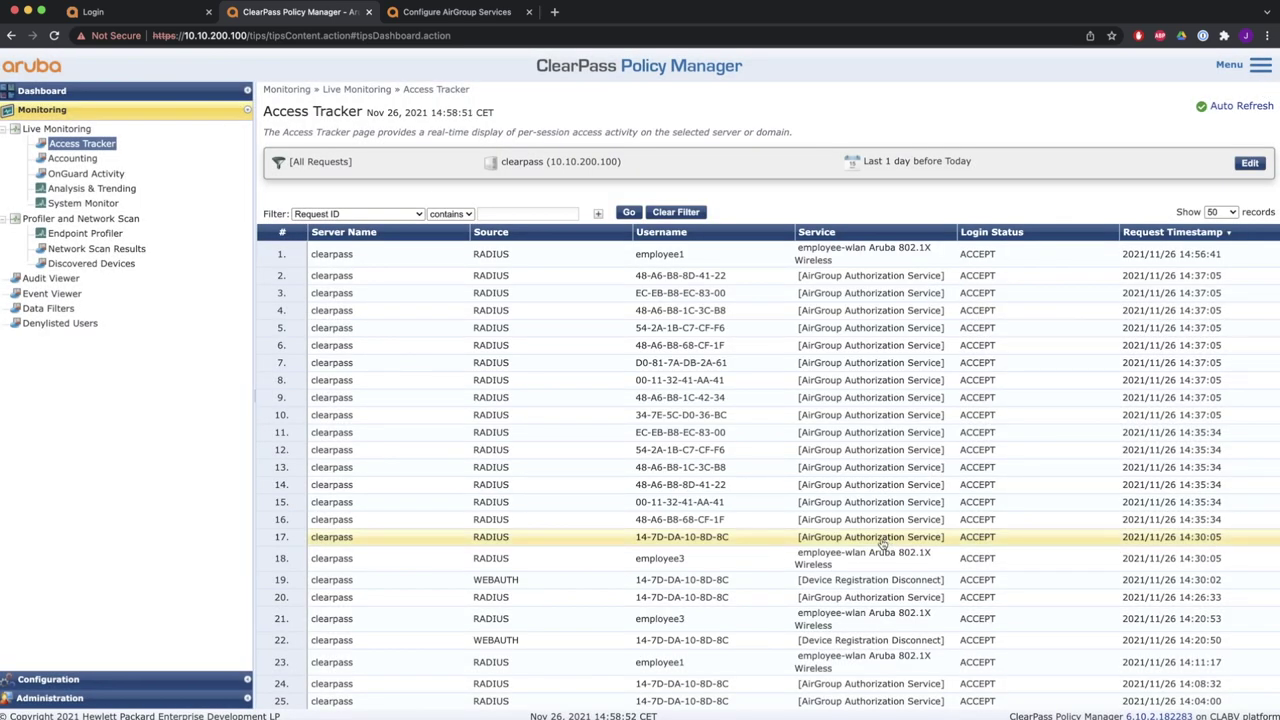
Check the Aruba-User-Role and Aruba-User-Group returned in employee1's 14:56:41 802.1X wireless request, and close its details
{"action": "left_click", "coordinate": [679, 257]}
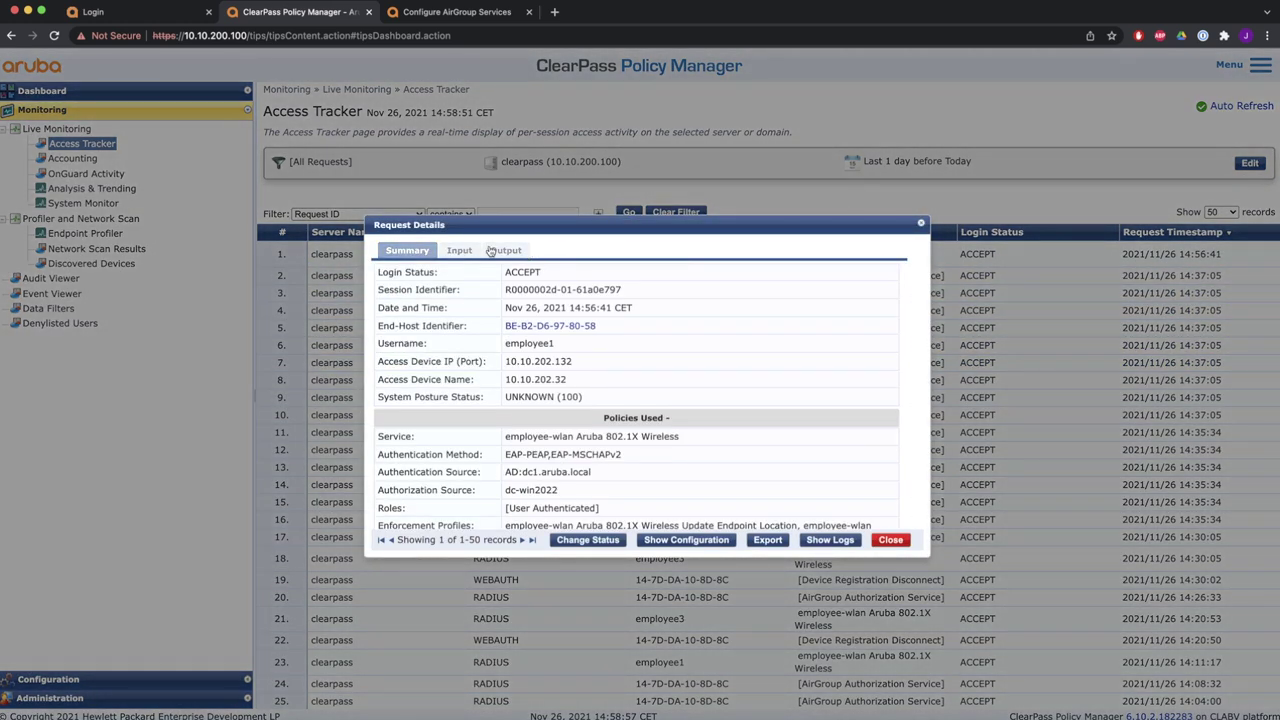
{"action": "left_click", "coordinate": [493, 251]}
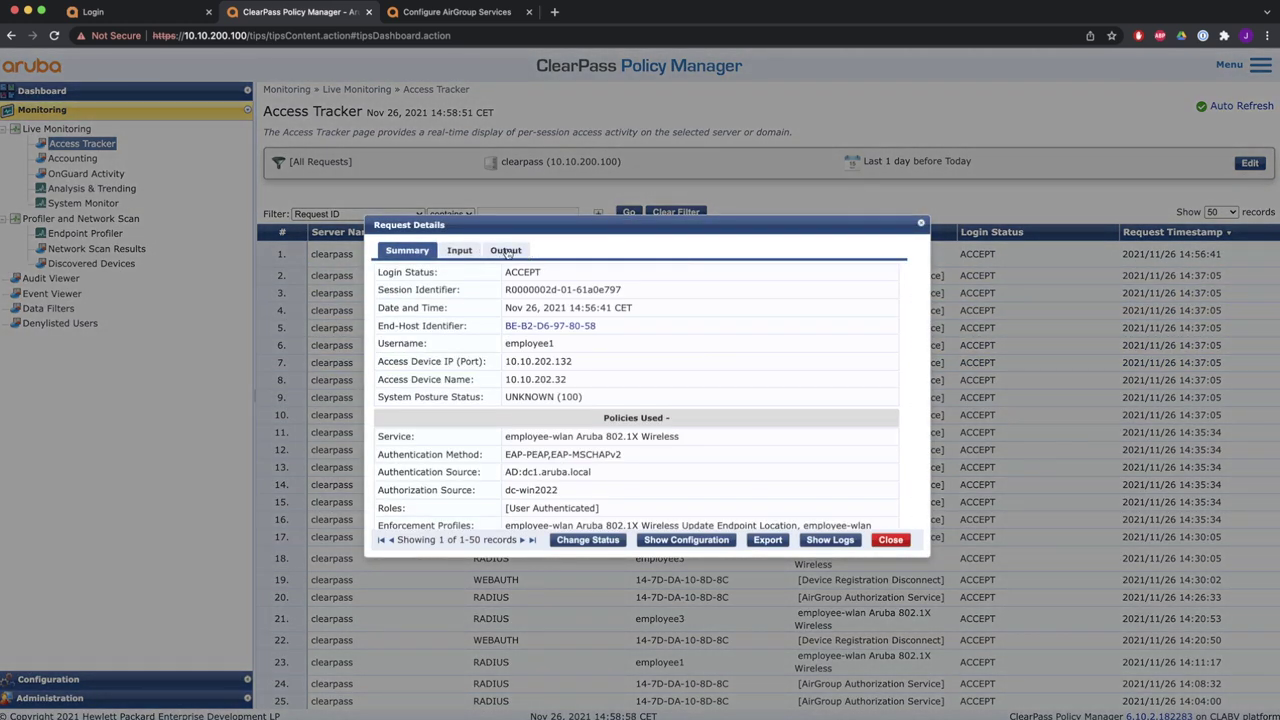
{"action": "left_click", "coordinate": [540, 346]}
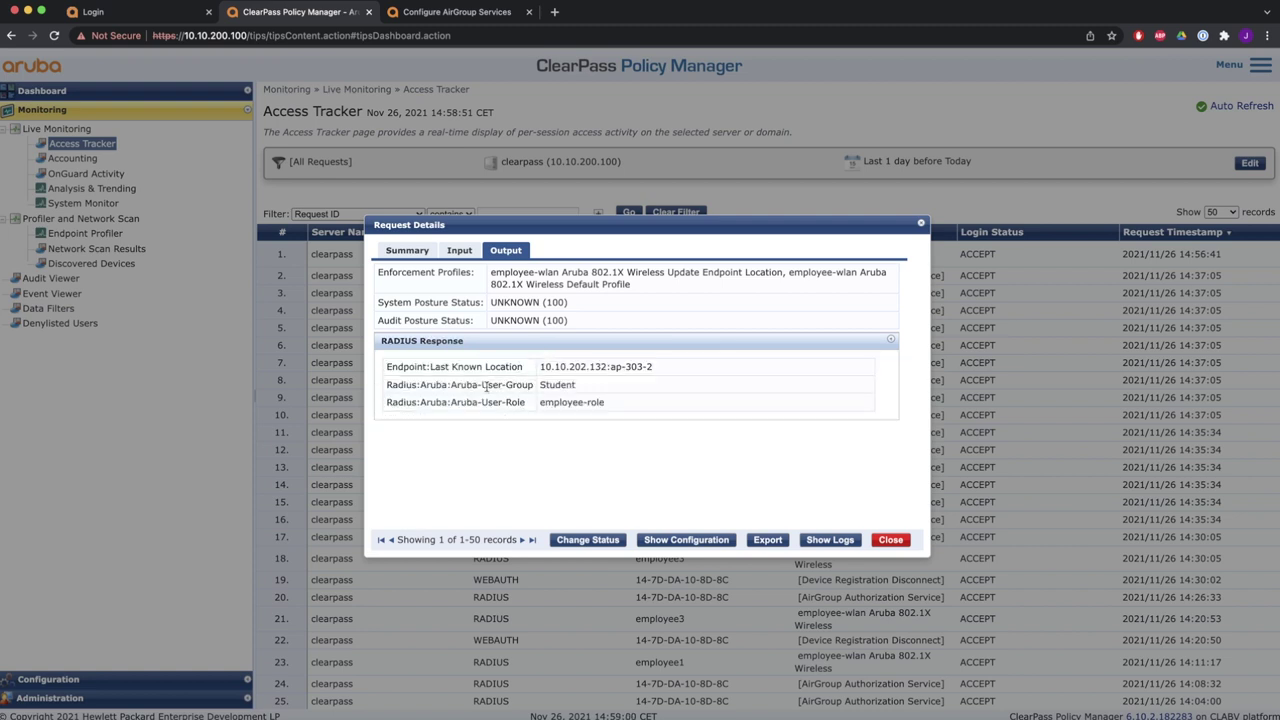
{"action": "left_click_drag", "start_coordinate": [452, 404], "coordinate": [524, 404]}
{"action": "left_click", "coordinate": [452, 385]}
{"action": "left_click_drag", "start_coordinate": [452, 385], "coordinate": [590, 390]}
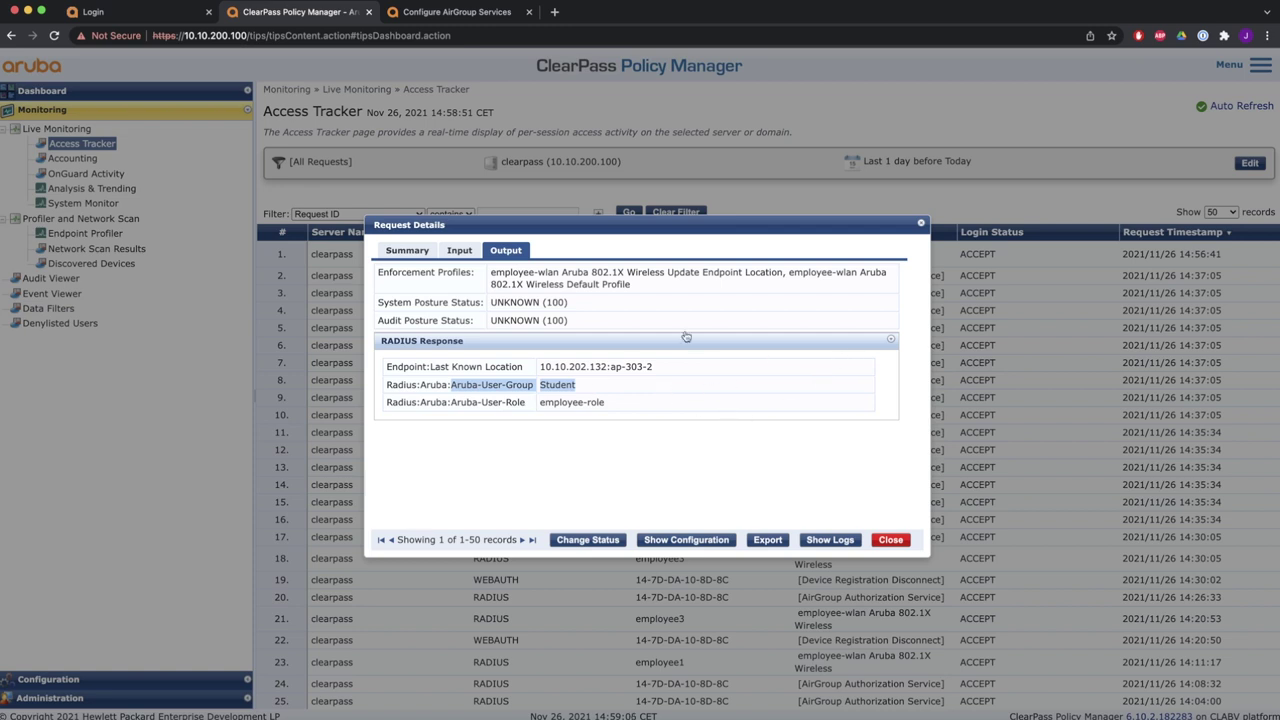
{"action": "left_click", "coordinate": [891, 540]}
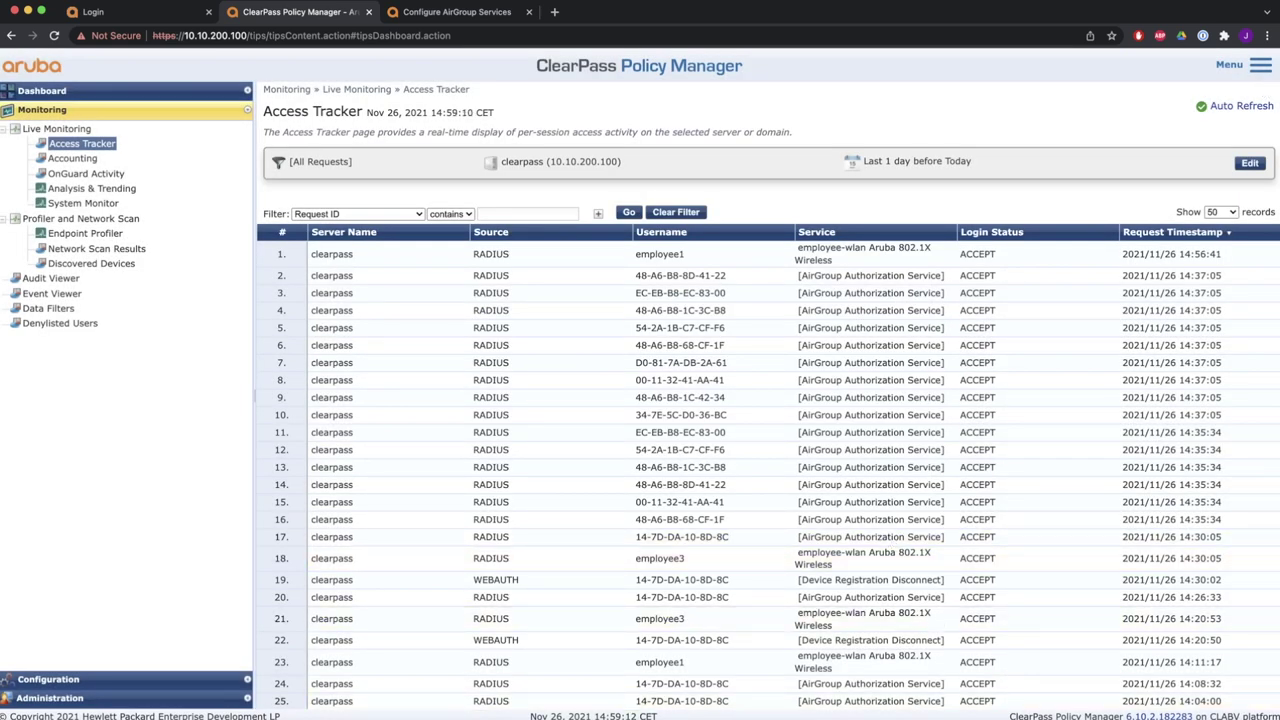